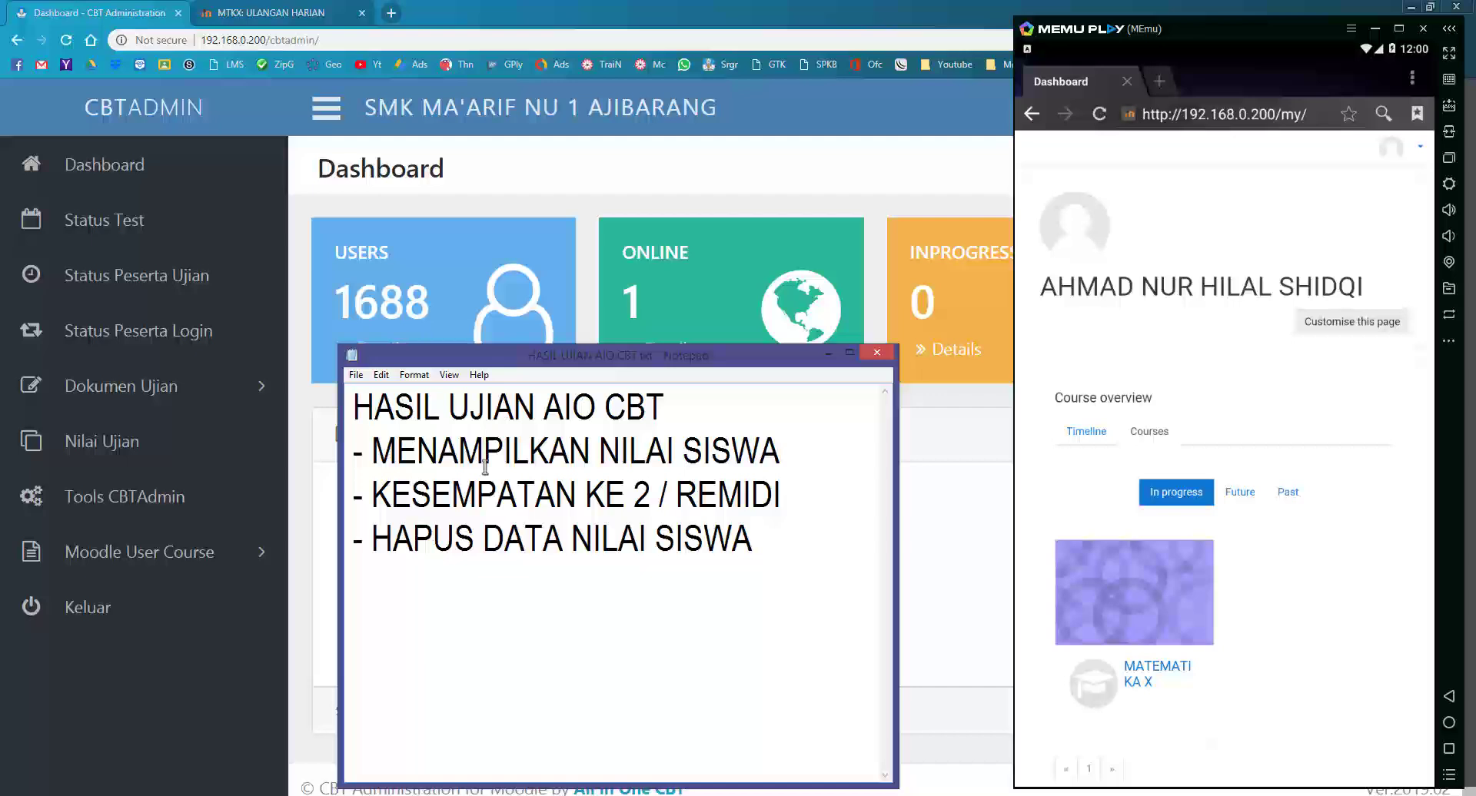
Step: Review the noted exam-result topics: showing student scores, the second attempt or remedial, and deleting student score data
drag(683, 399, 354, 384)
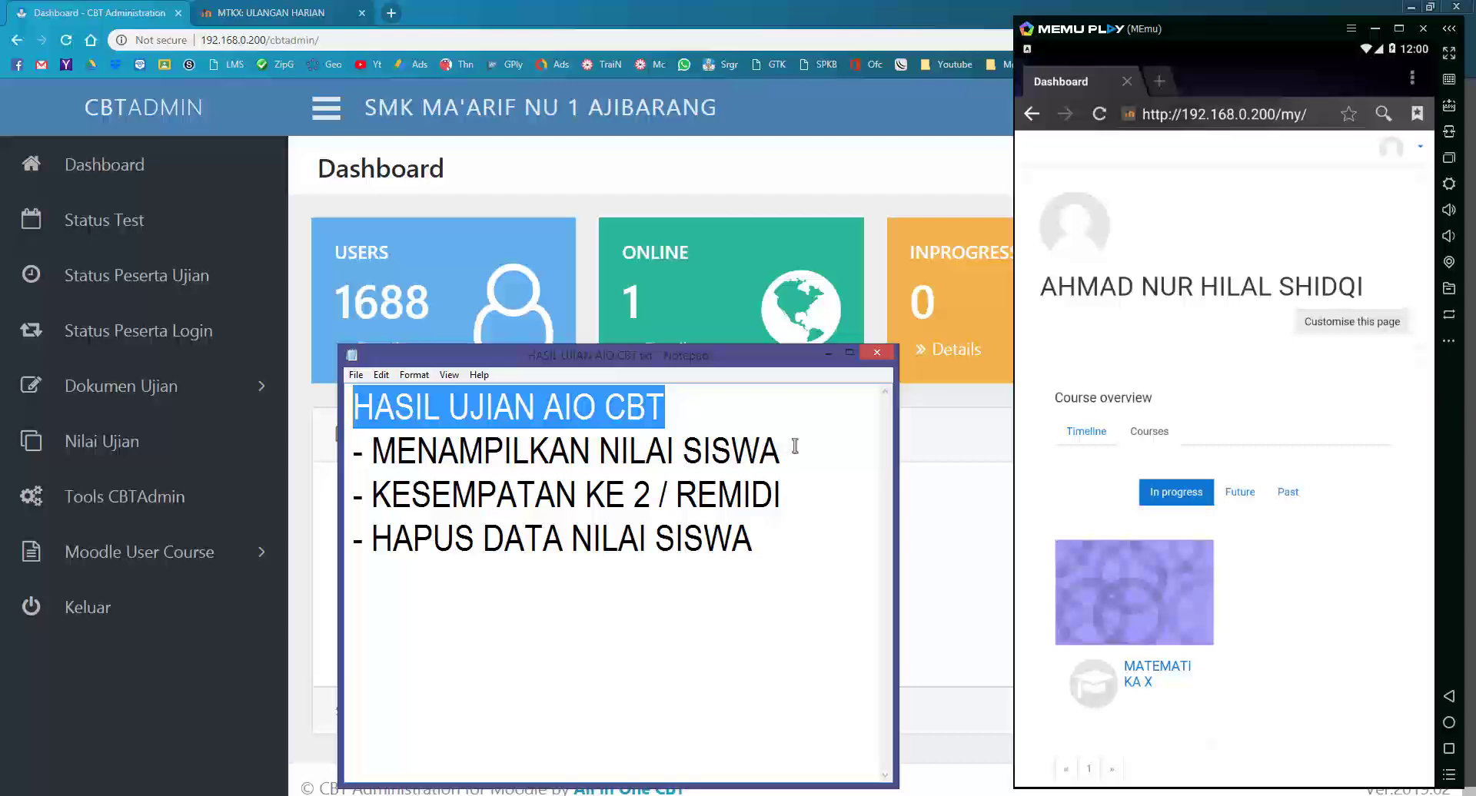
drag(781, 450, 376, 454)
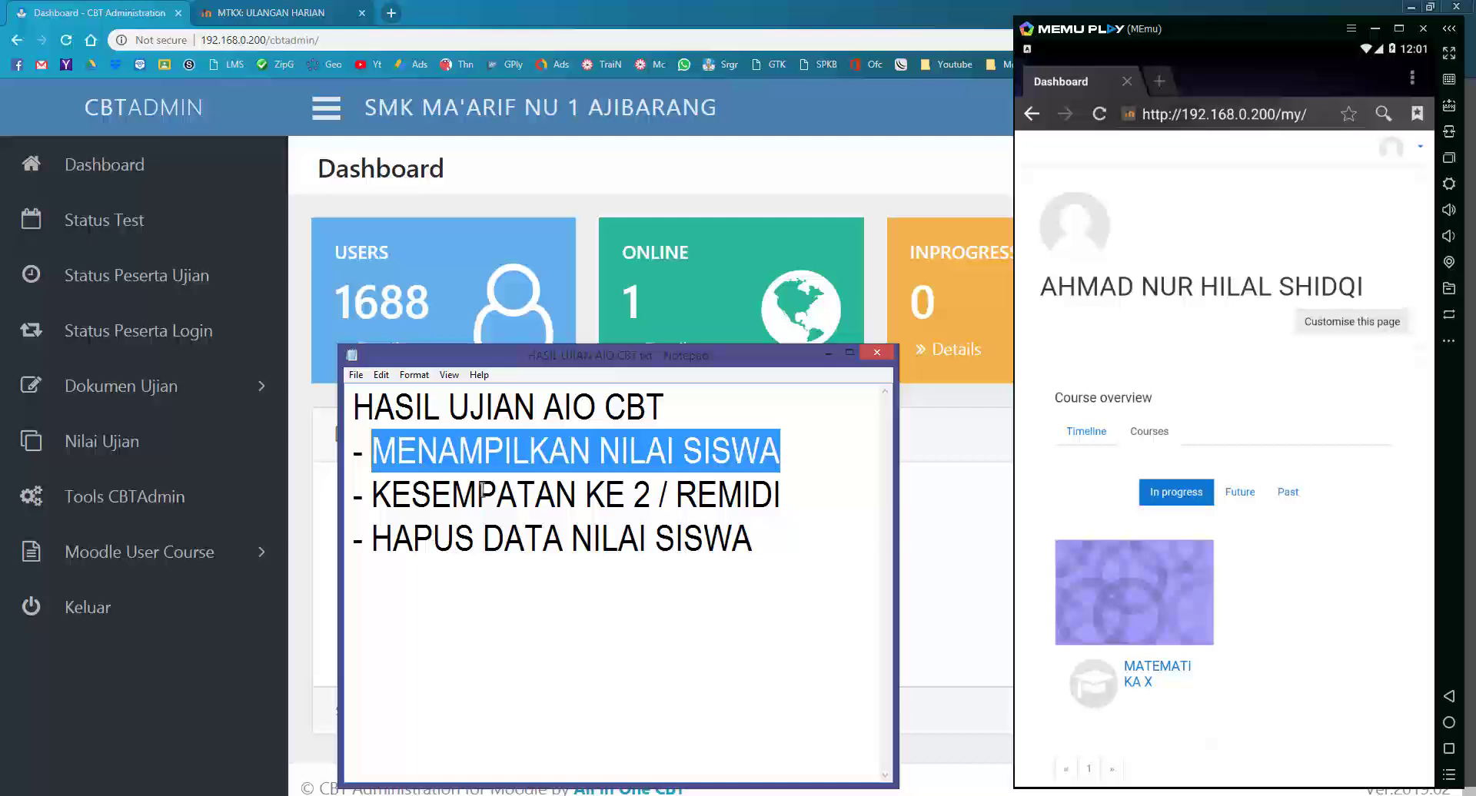
click(483, 464)
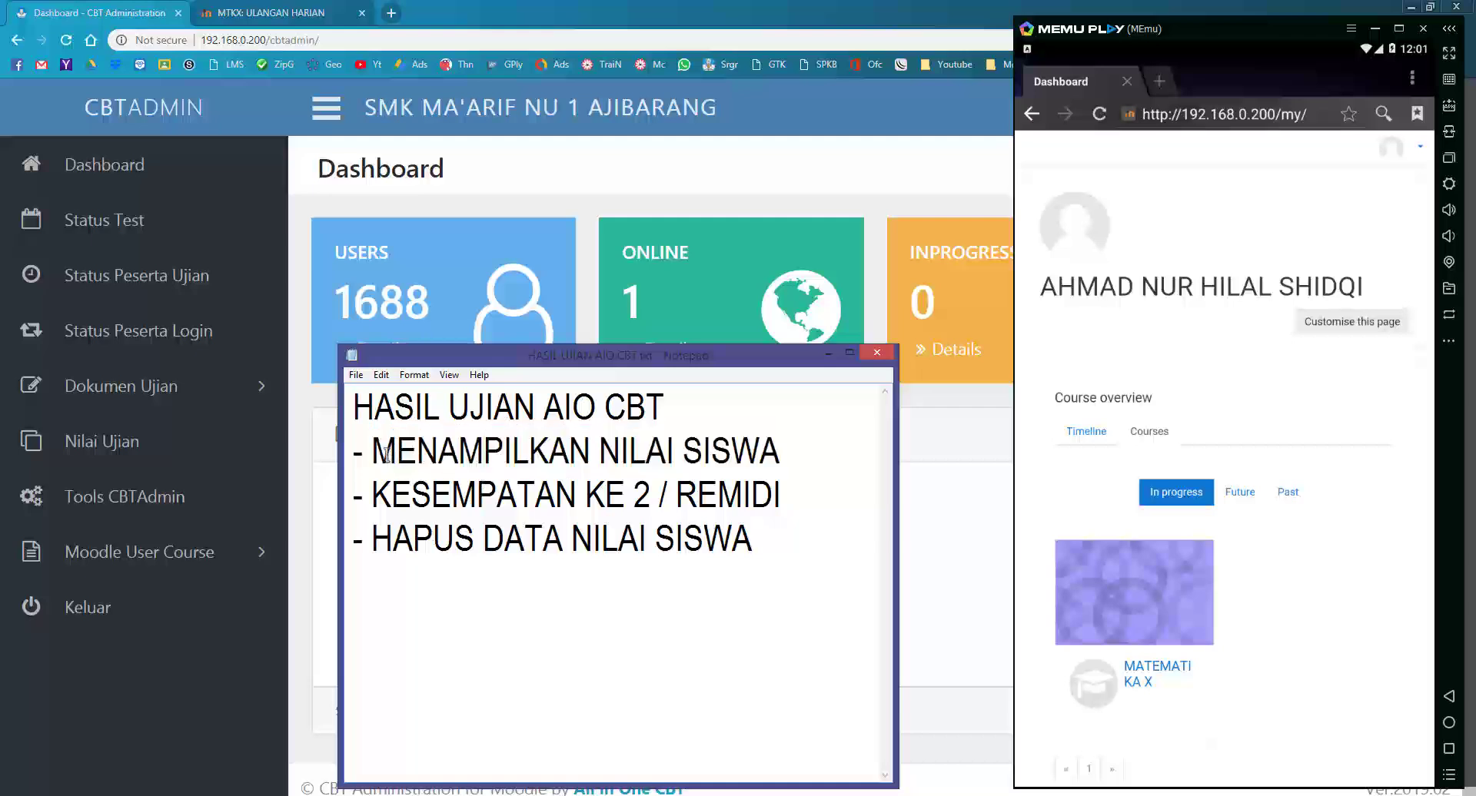
drag(374, 450, 781, 455)
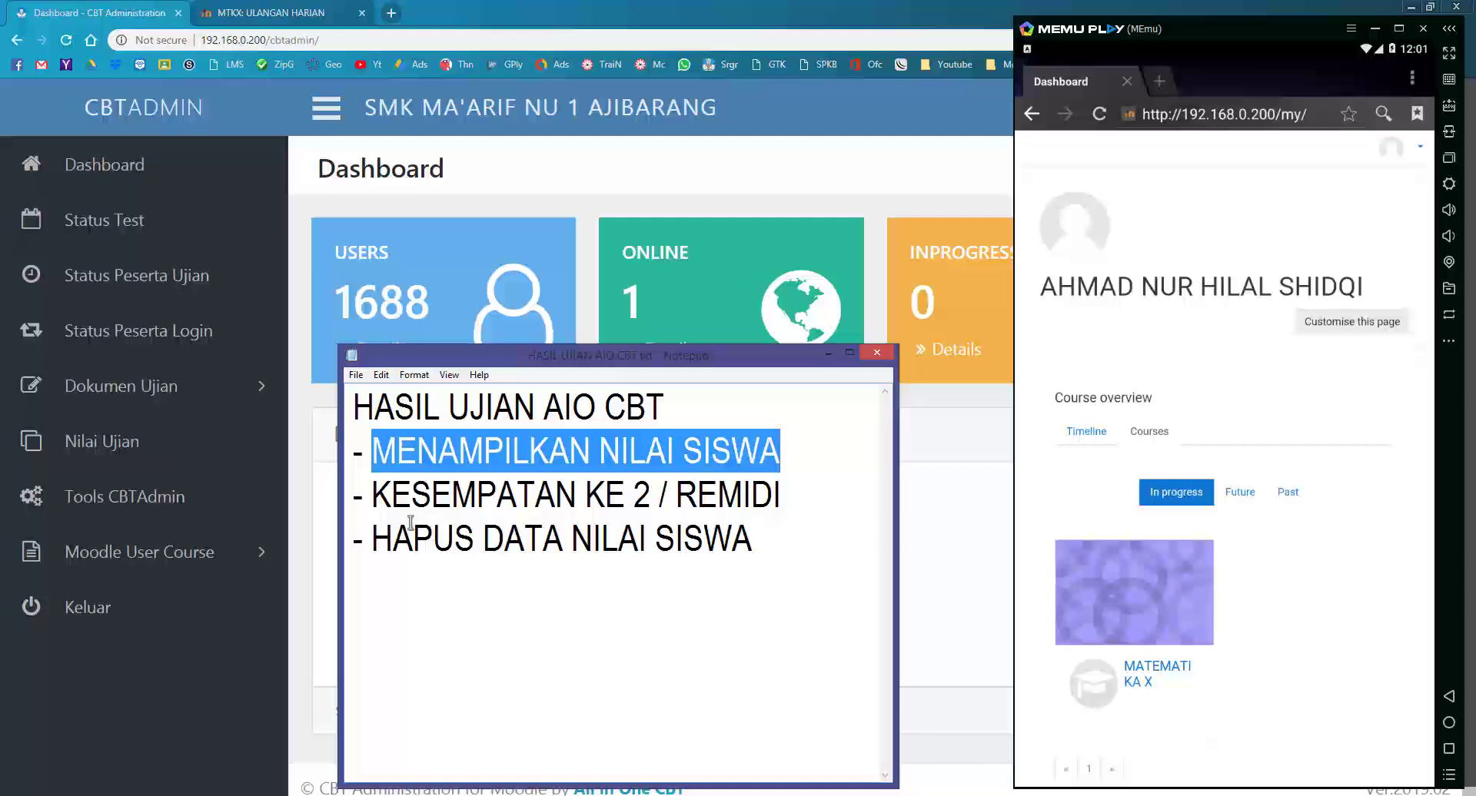
drag(374, 498, 788, 511)
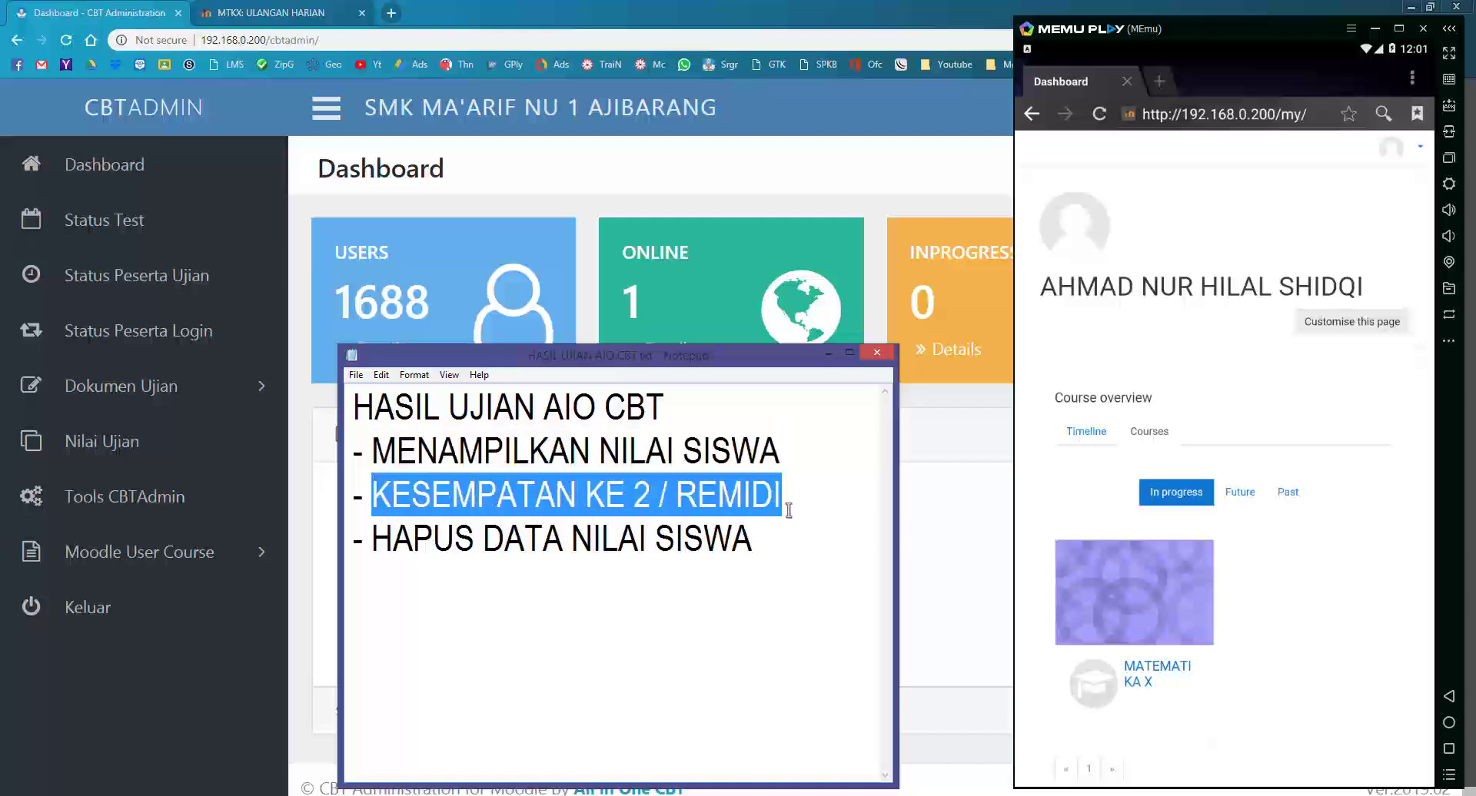
click(792, 503)
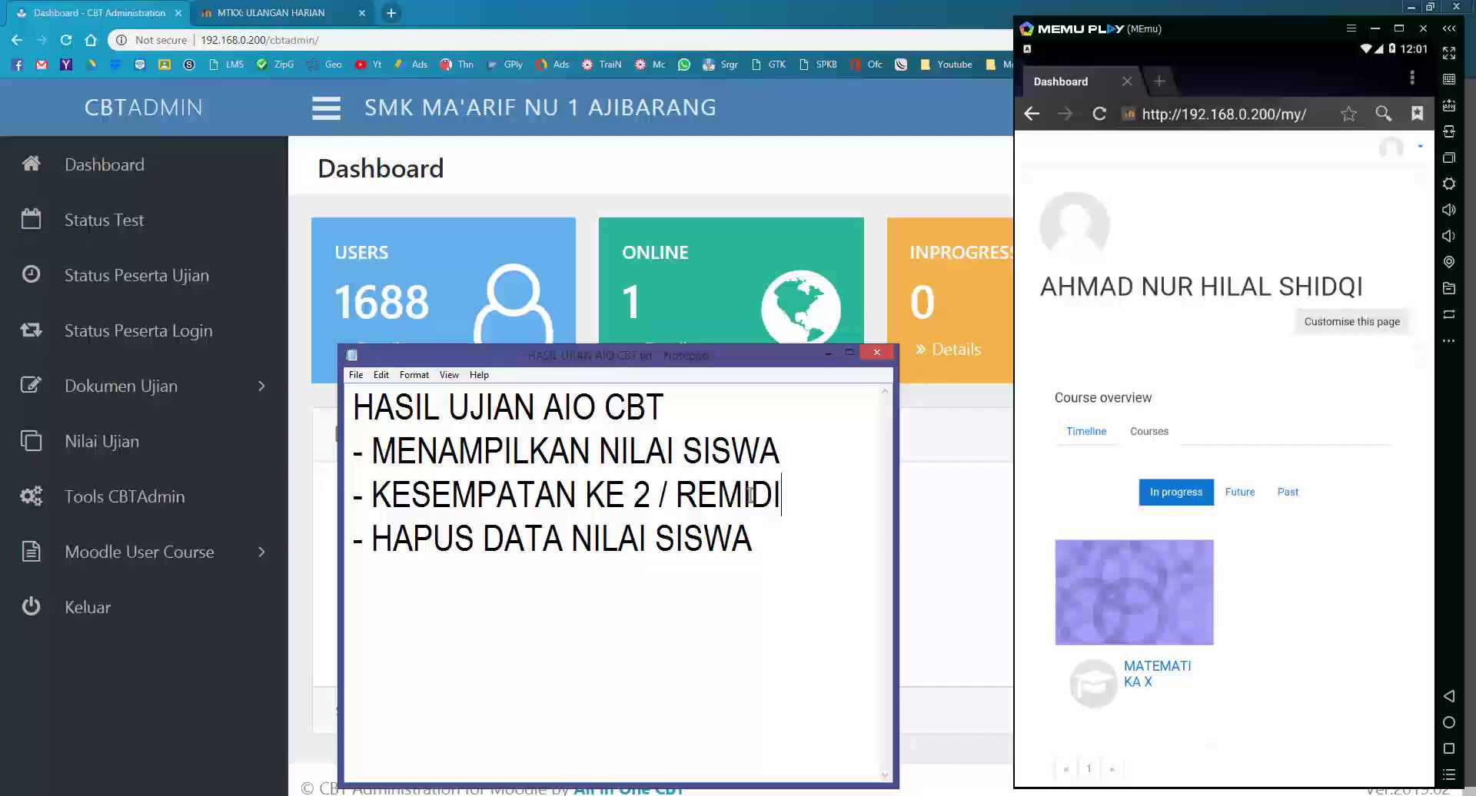
drag(777, 500, 376, 501)
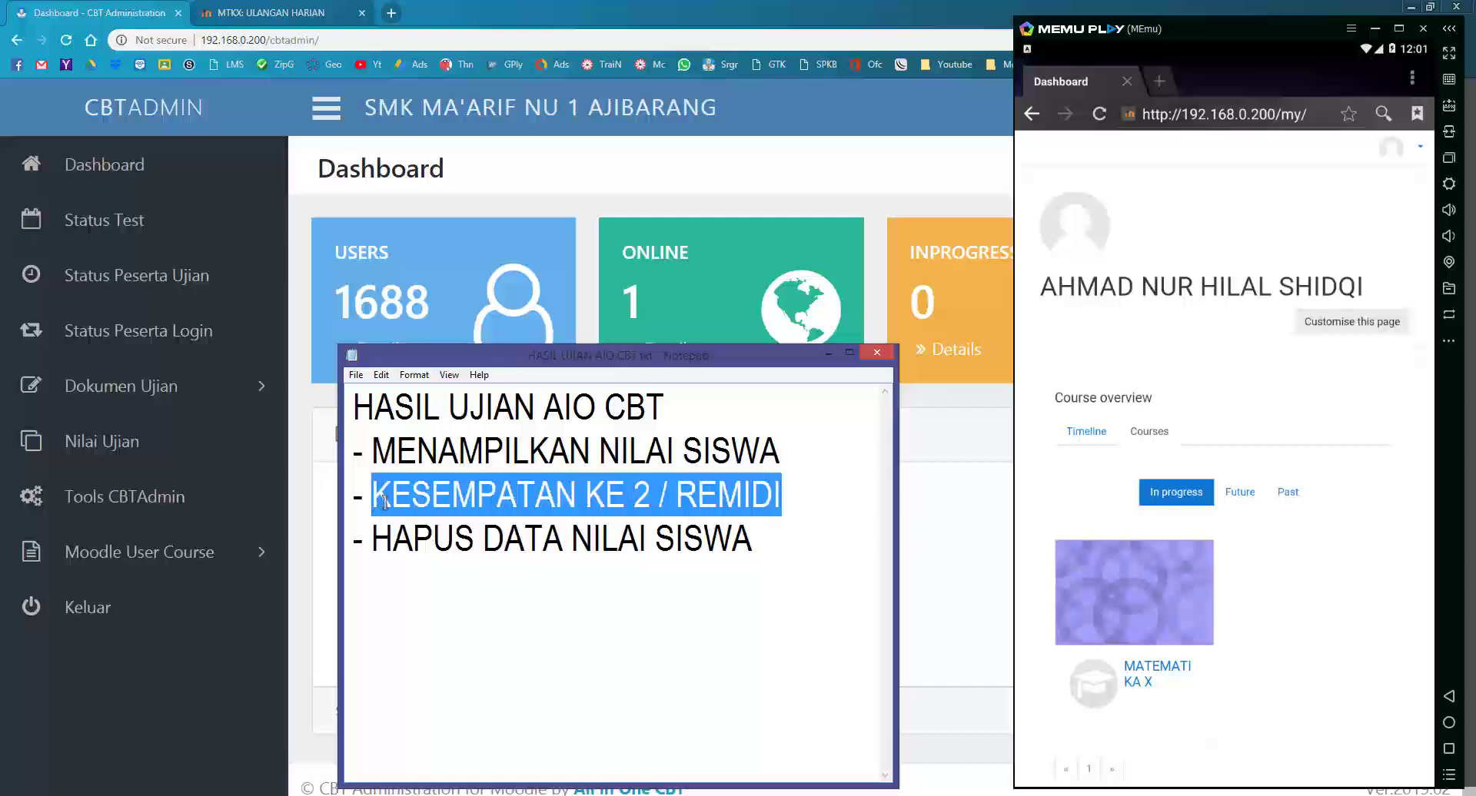
drag(505, 452, 657, 451)
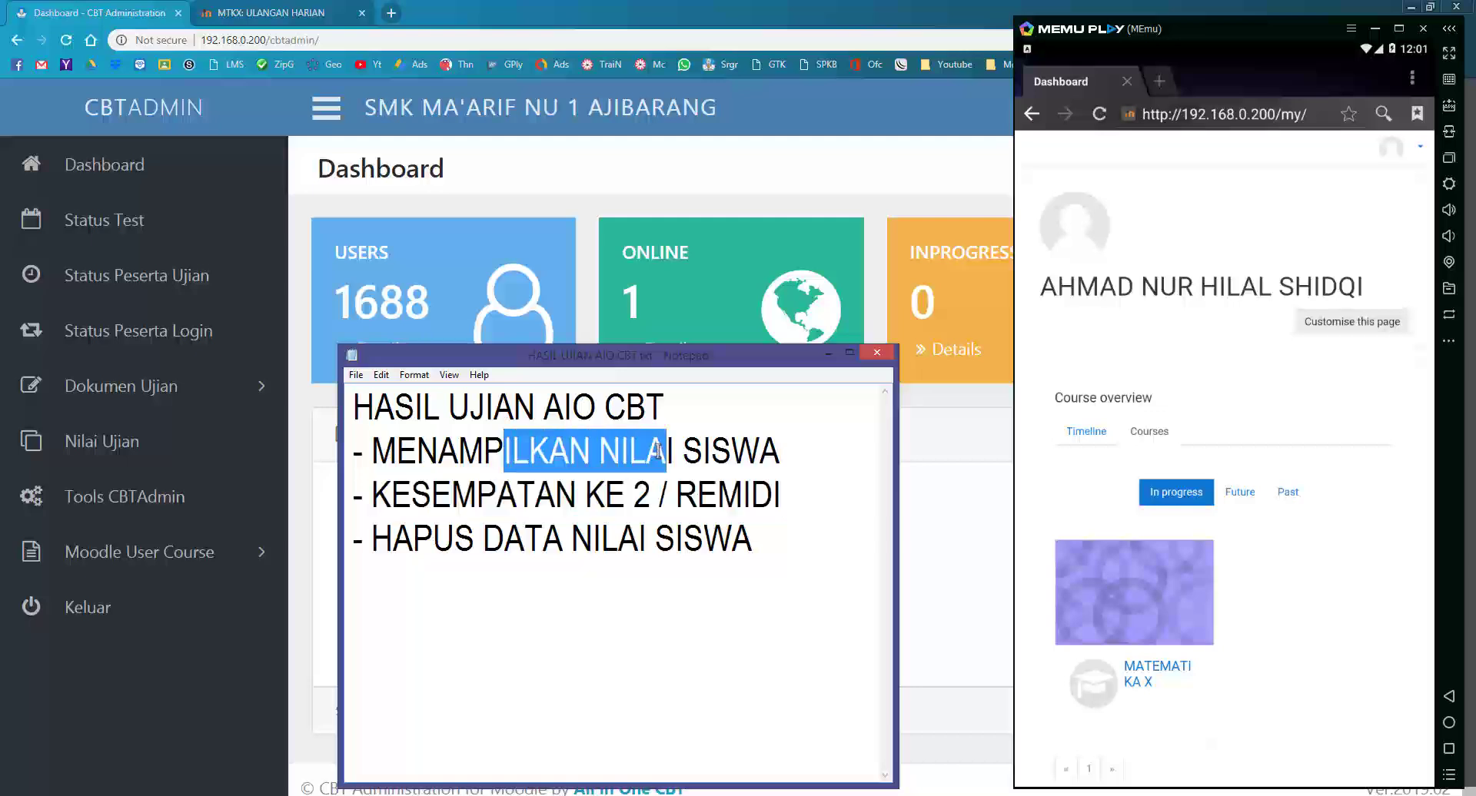
click(807, 453)
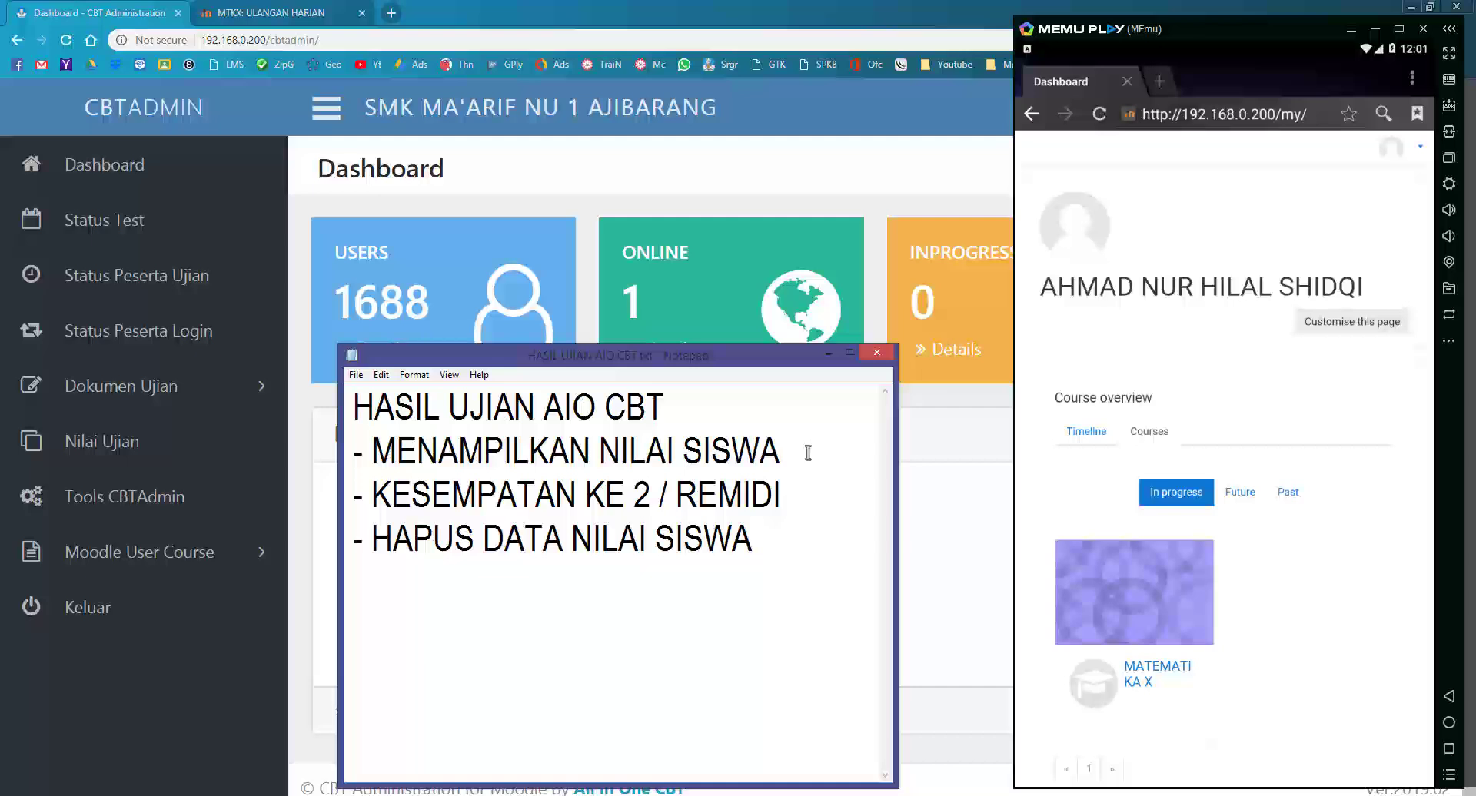
click(801, 492)
drag(372, 494, 792, 494)
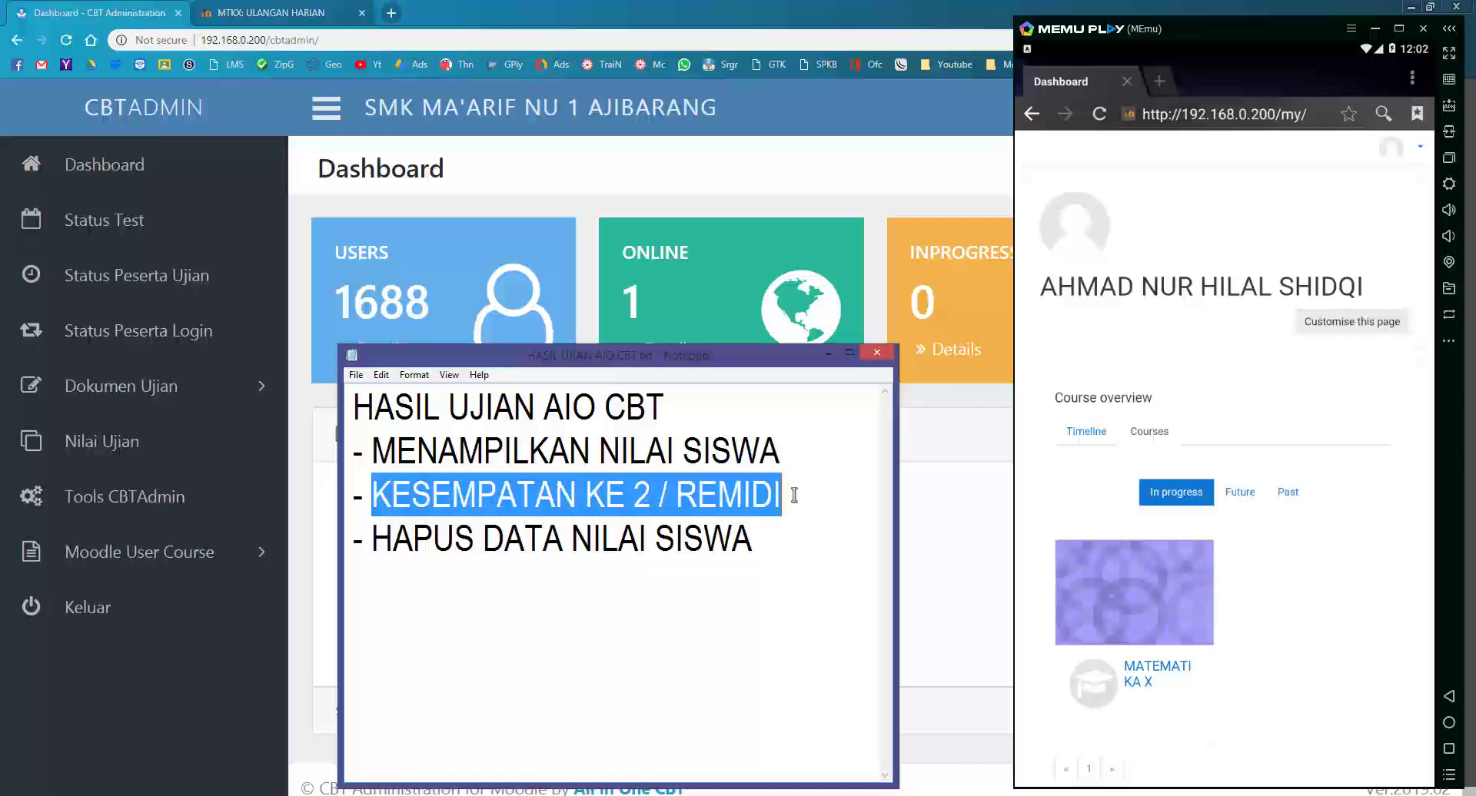
click(780, 536)
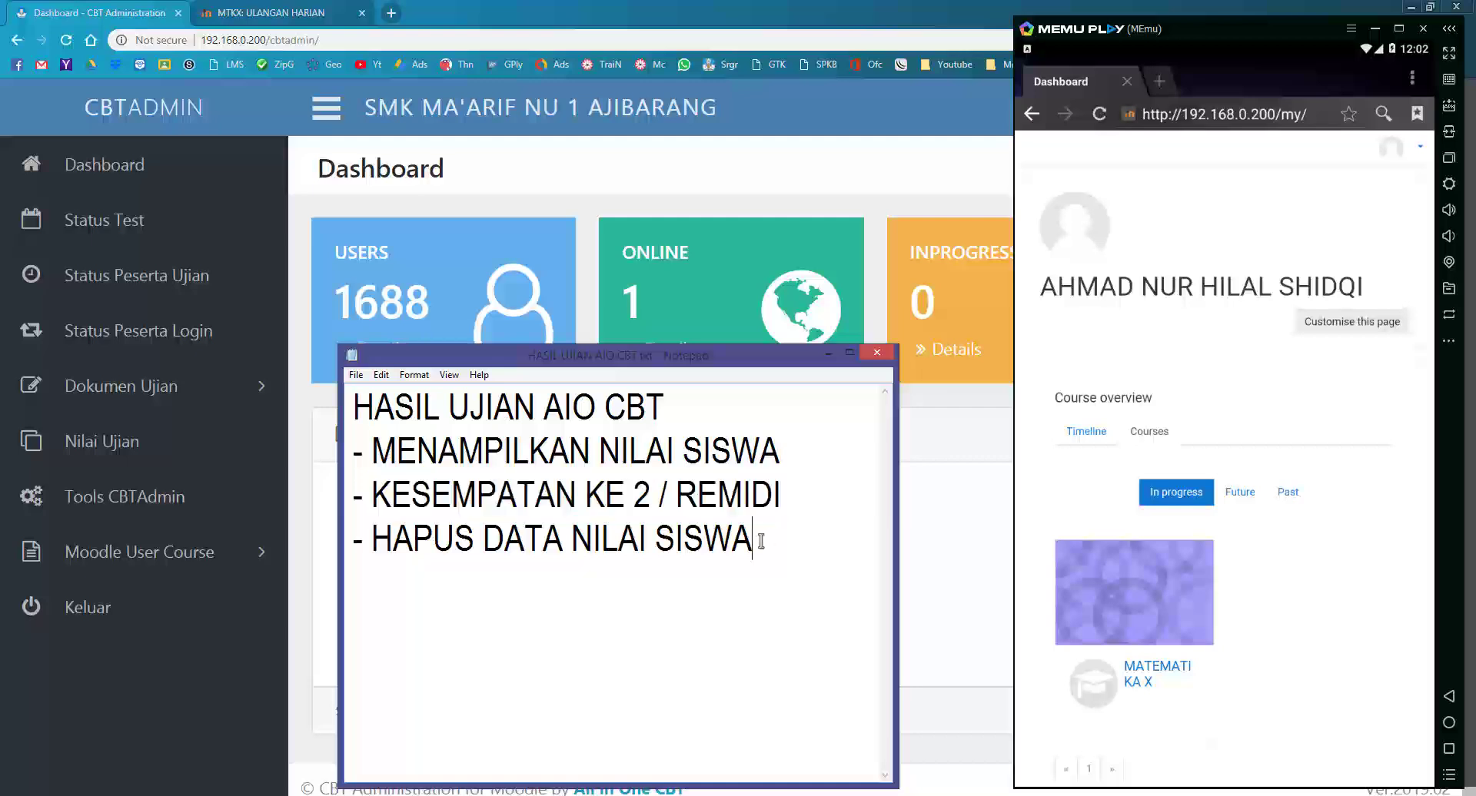
drag(754, 539, 375, 548)
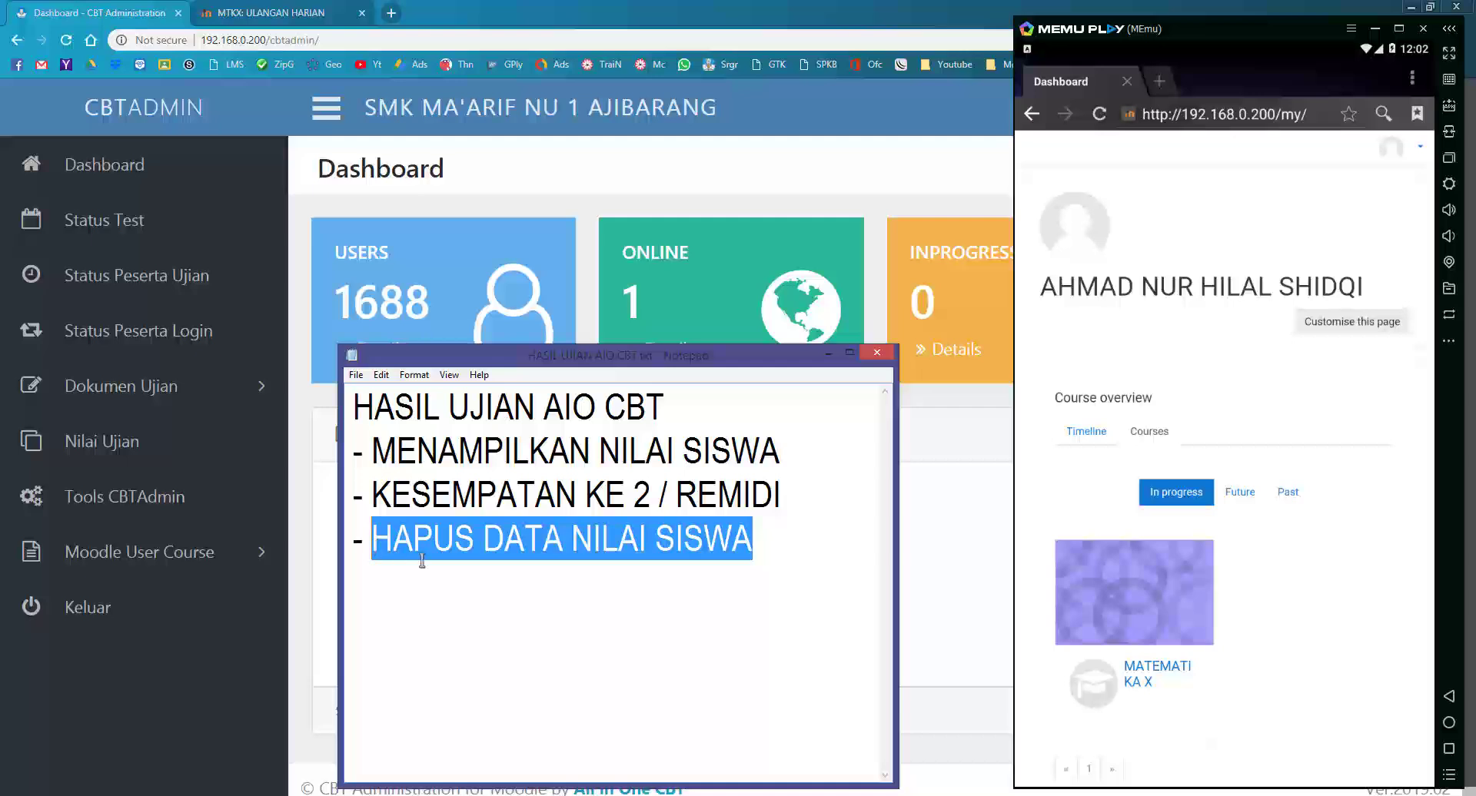
click(578, 554)
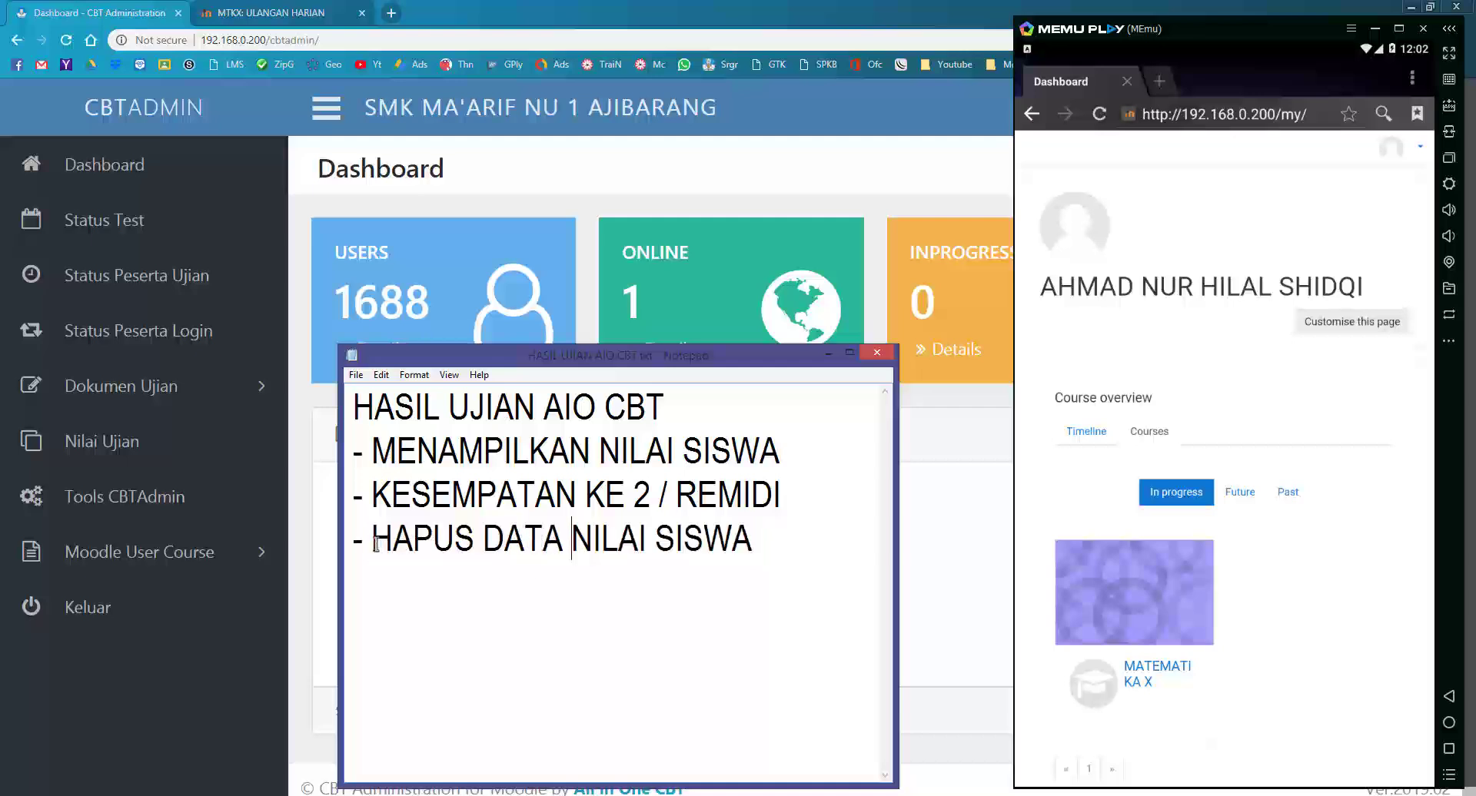
key(Home)
drag(374, 542, 757, 542)
click(801, 550)
Step: Compare the logged-in participant in CBTAdmin with the student account in the MEmu emulator, and view the participants' exam status
click(964, 528)
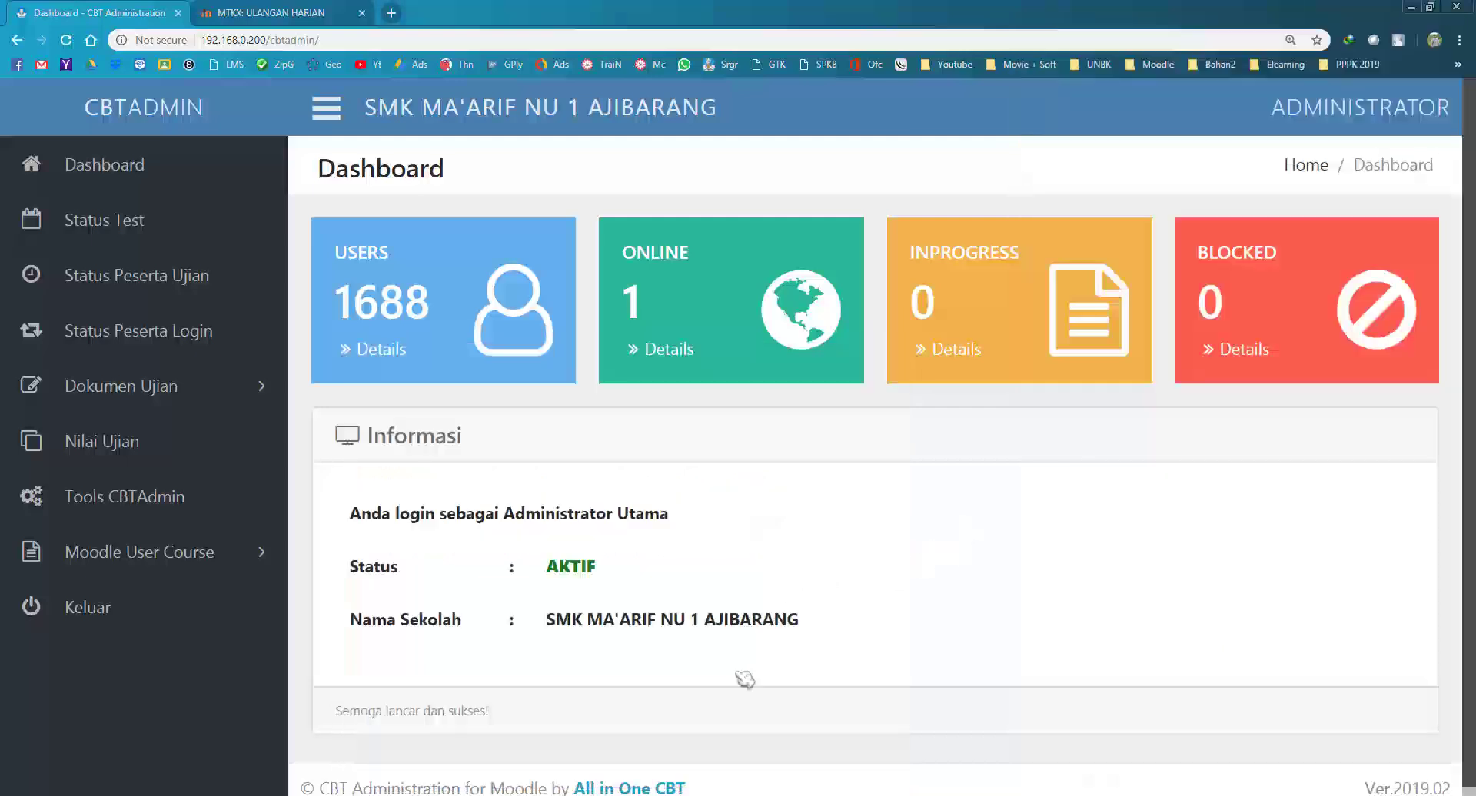
key(alt+Tab)
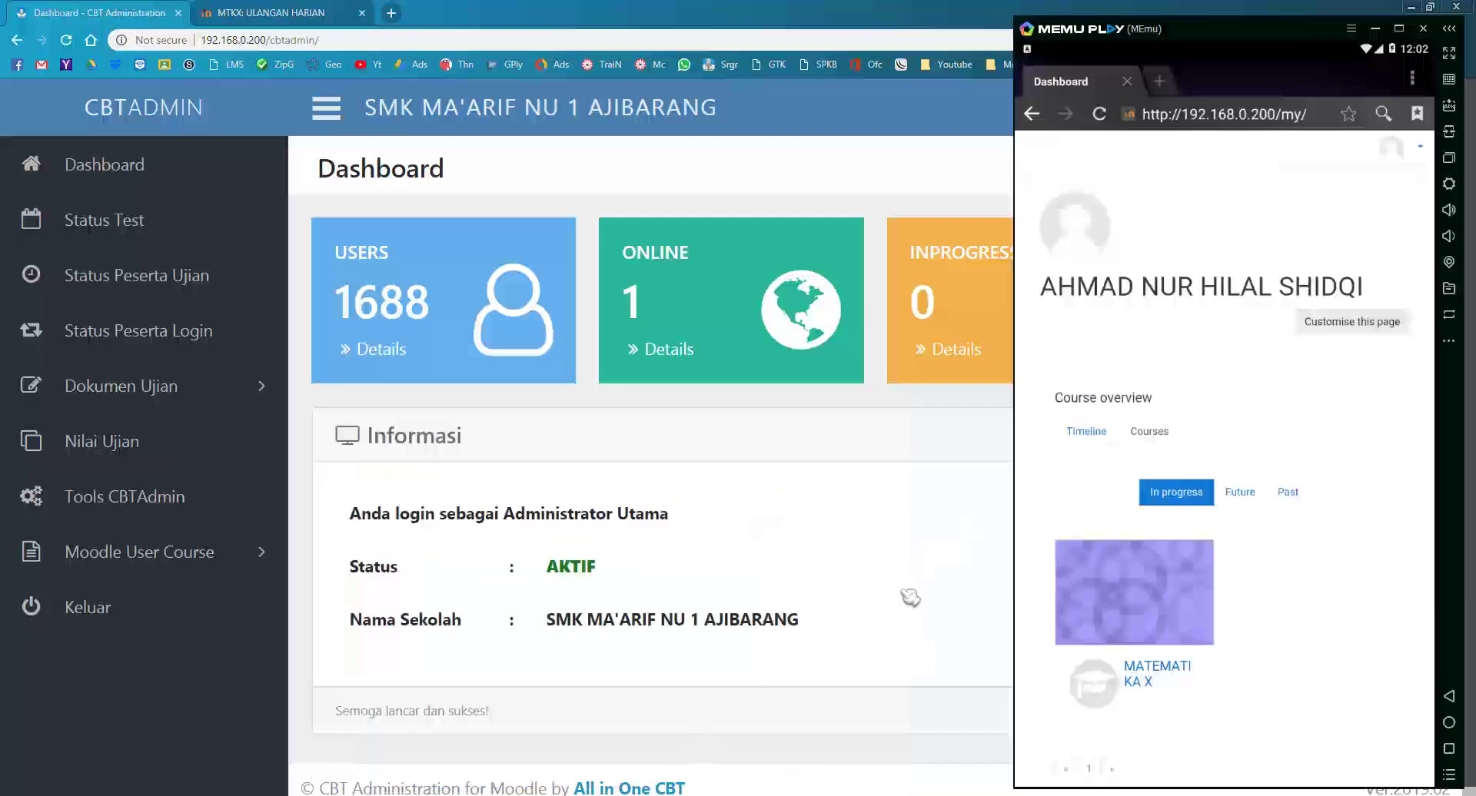
click(747, 489)
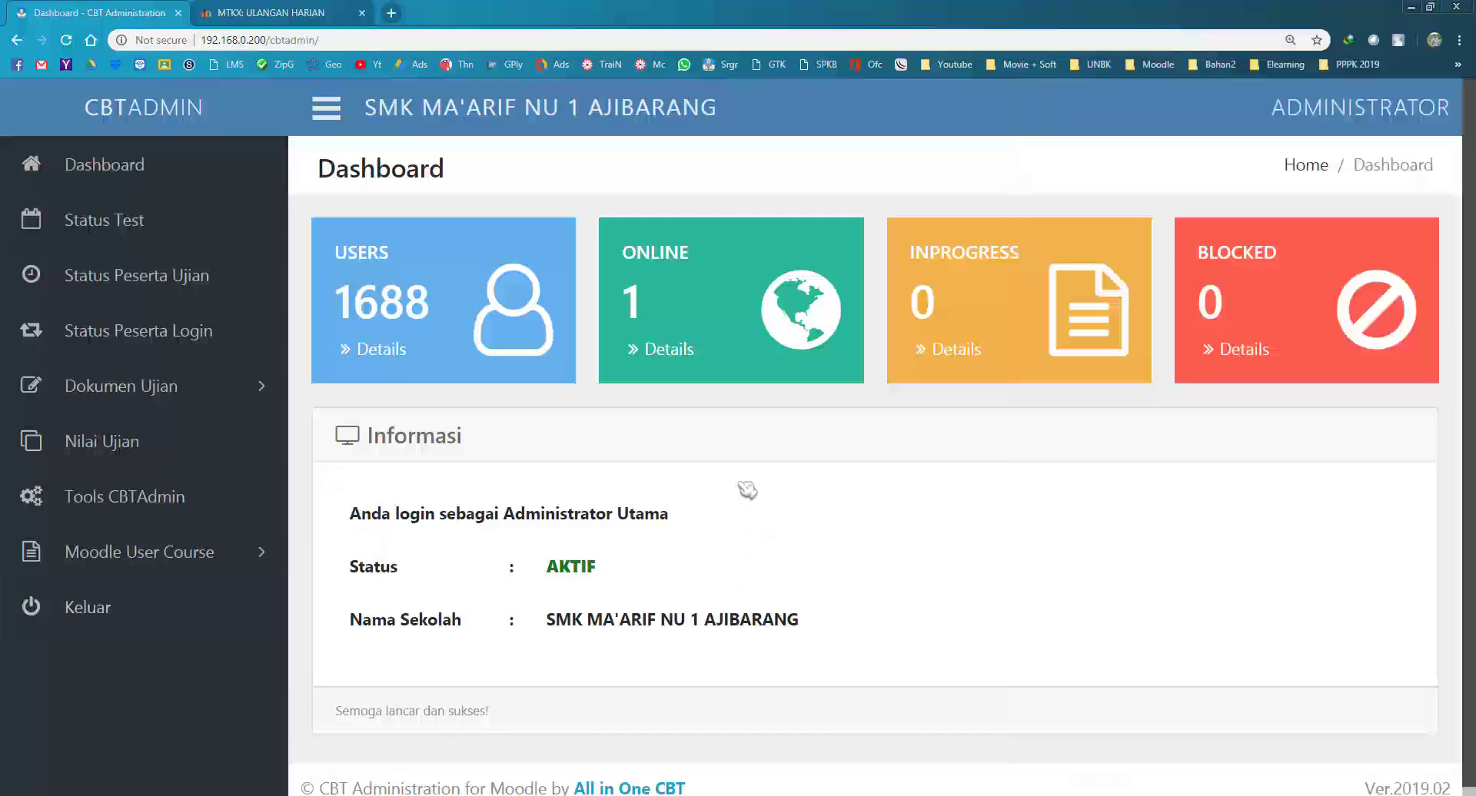
click(148, 166)
click(666, 350)
drag(641, 397, 785, 397)
key(alt+Tab)
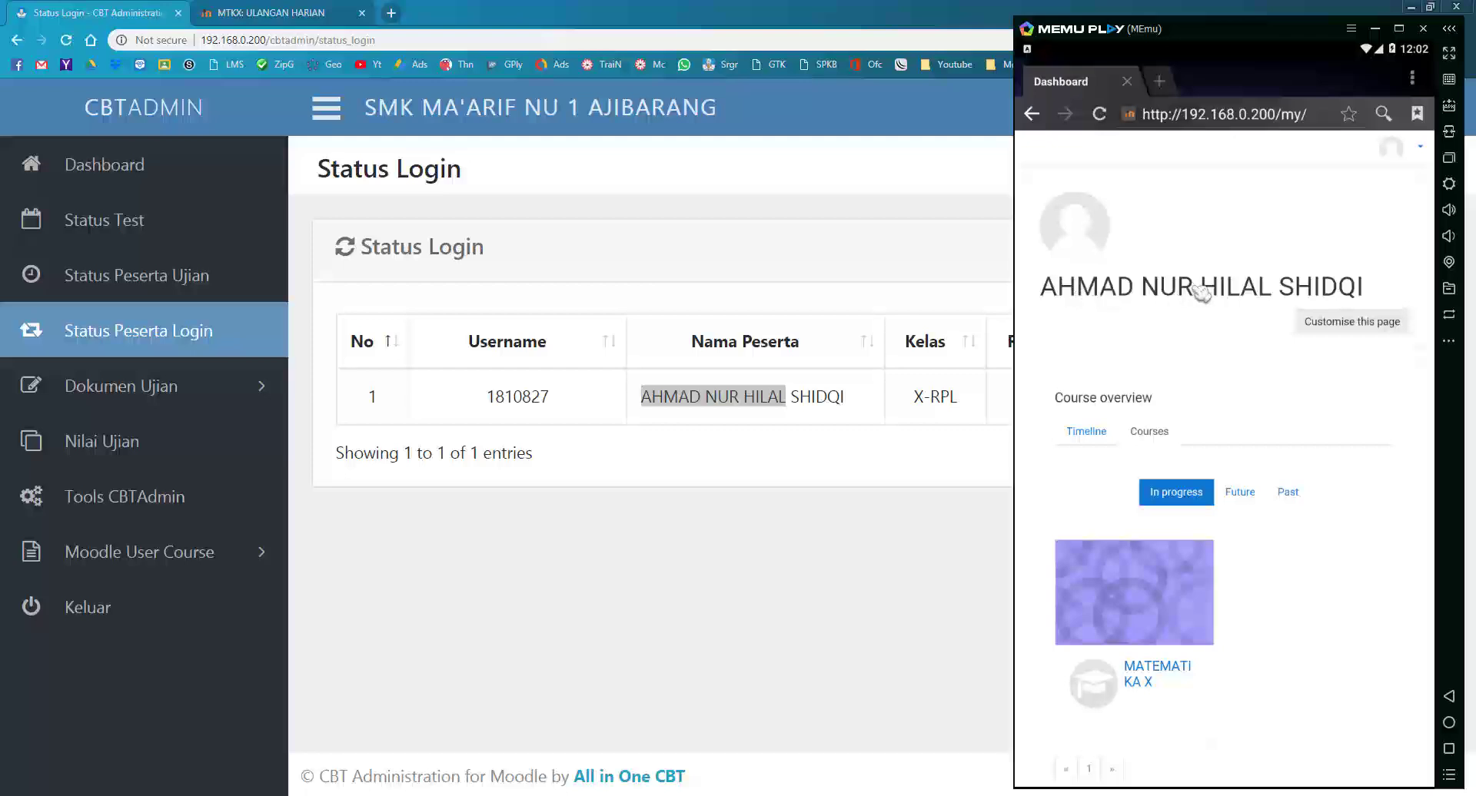
scroll(1230, 411, down, 1)
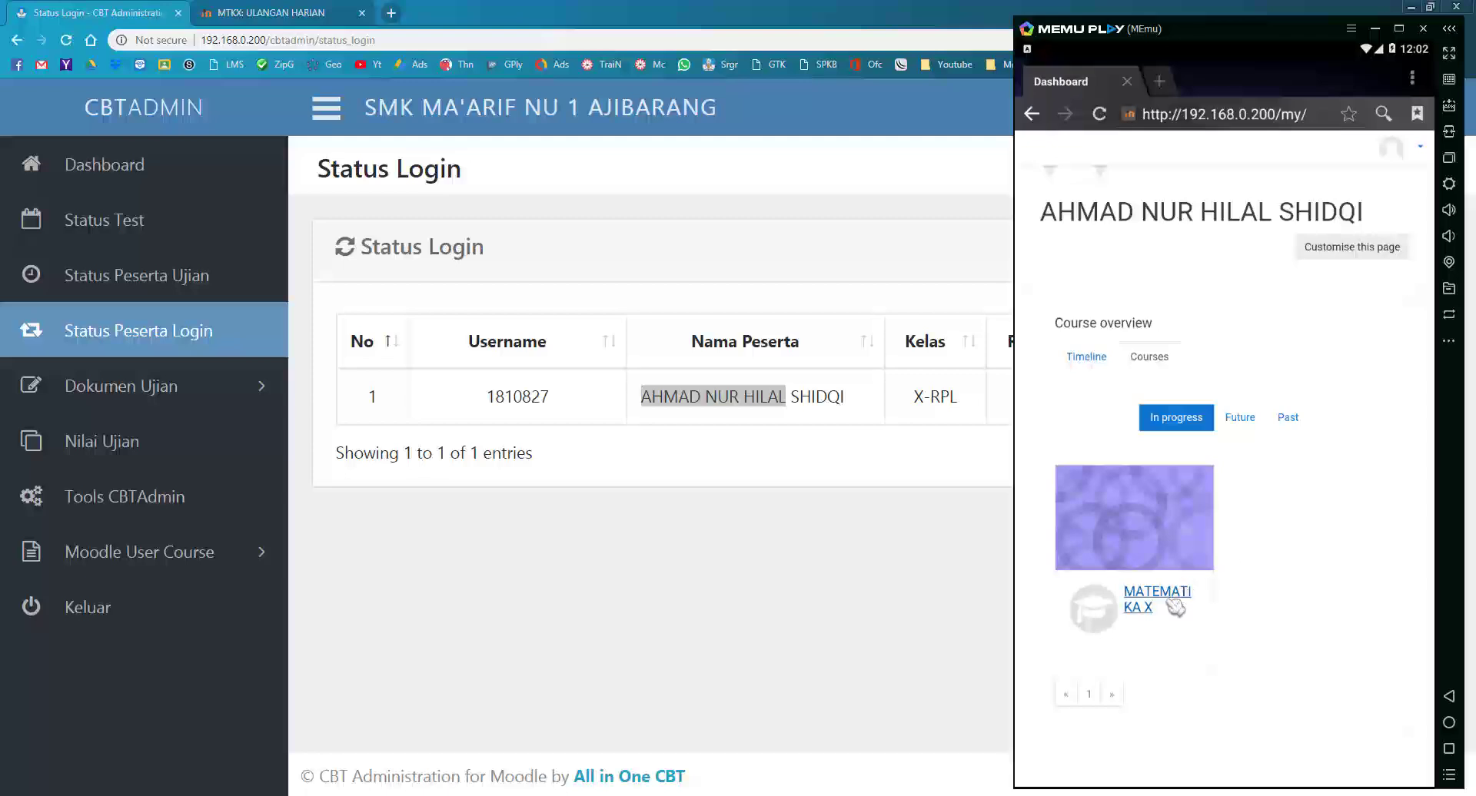
click(641, 596)
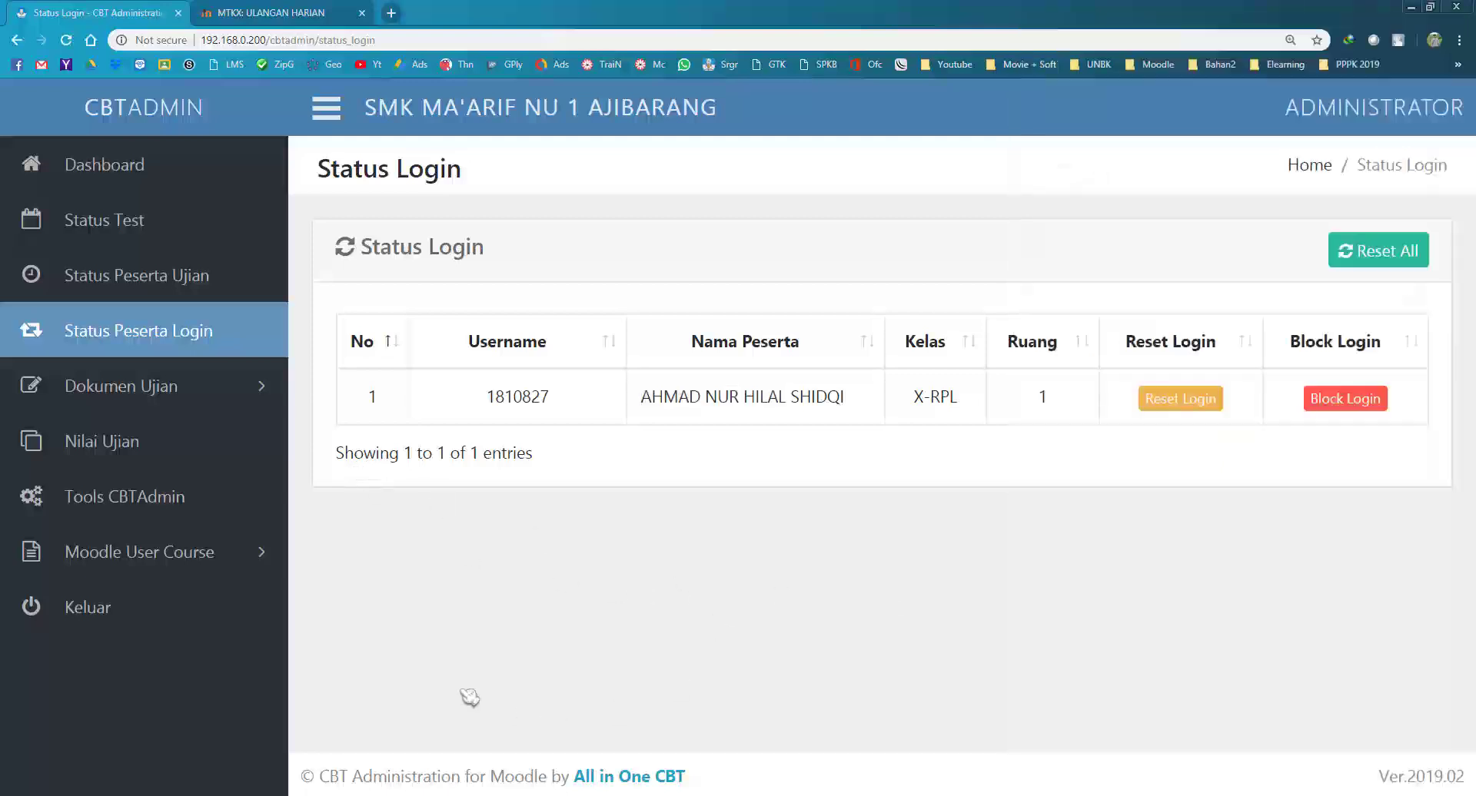
click(185, 277)
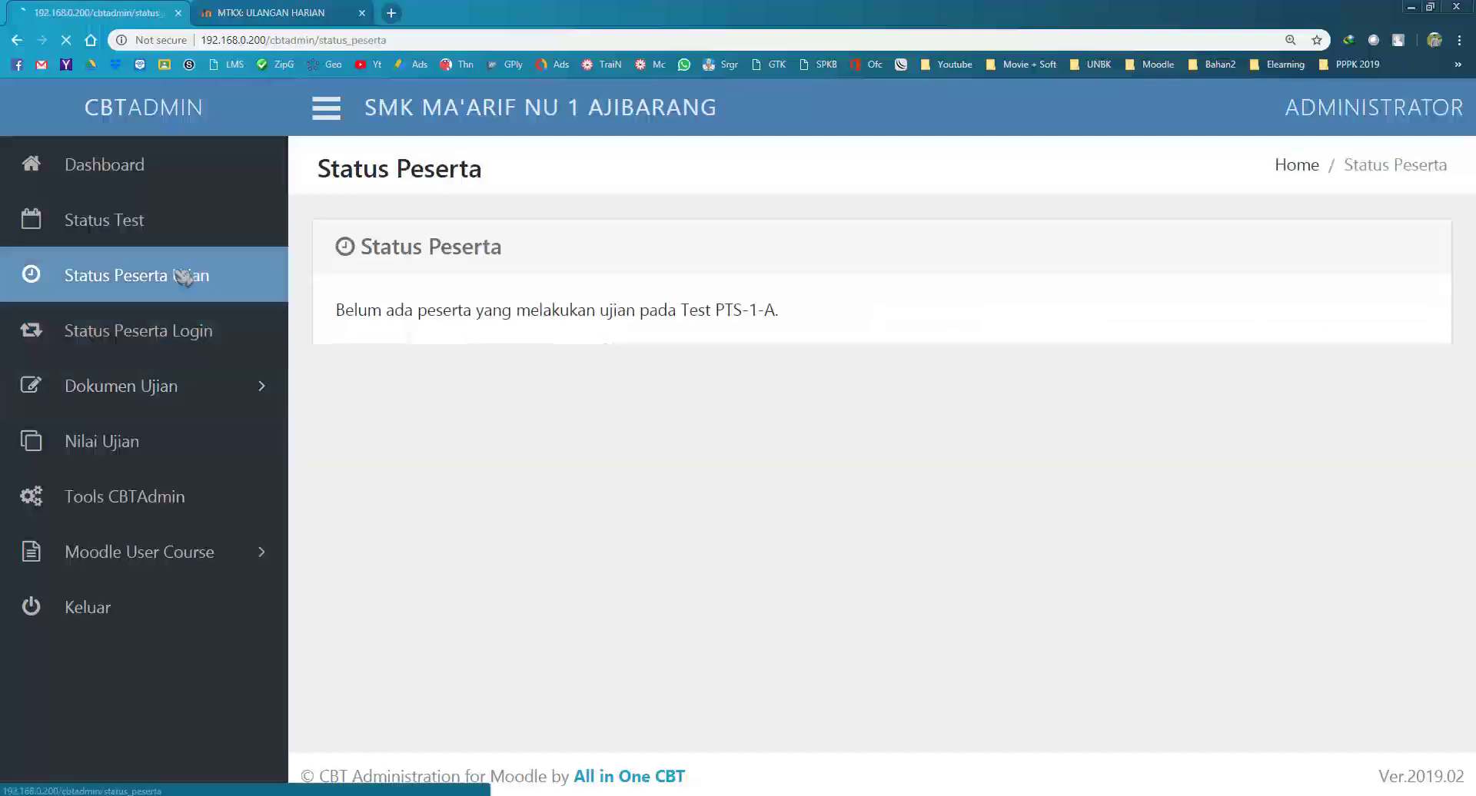
Step: Set the exam under Status Test to PTS-1-B, save it, and reload the student's dashboard in the emulator
click(162, 224)
click(444, 407)
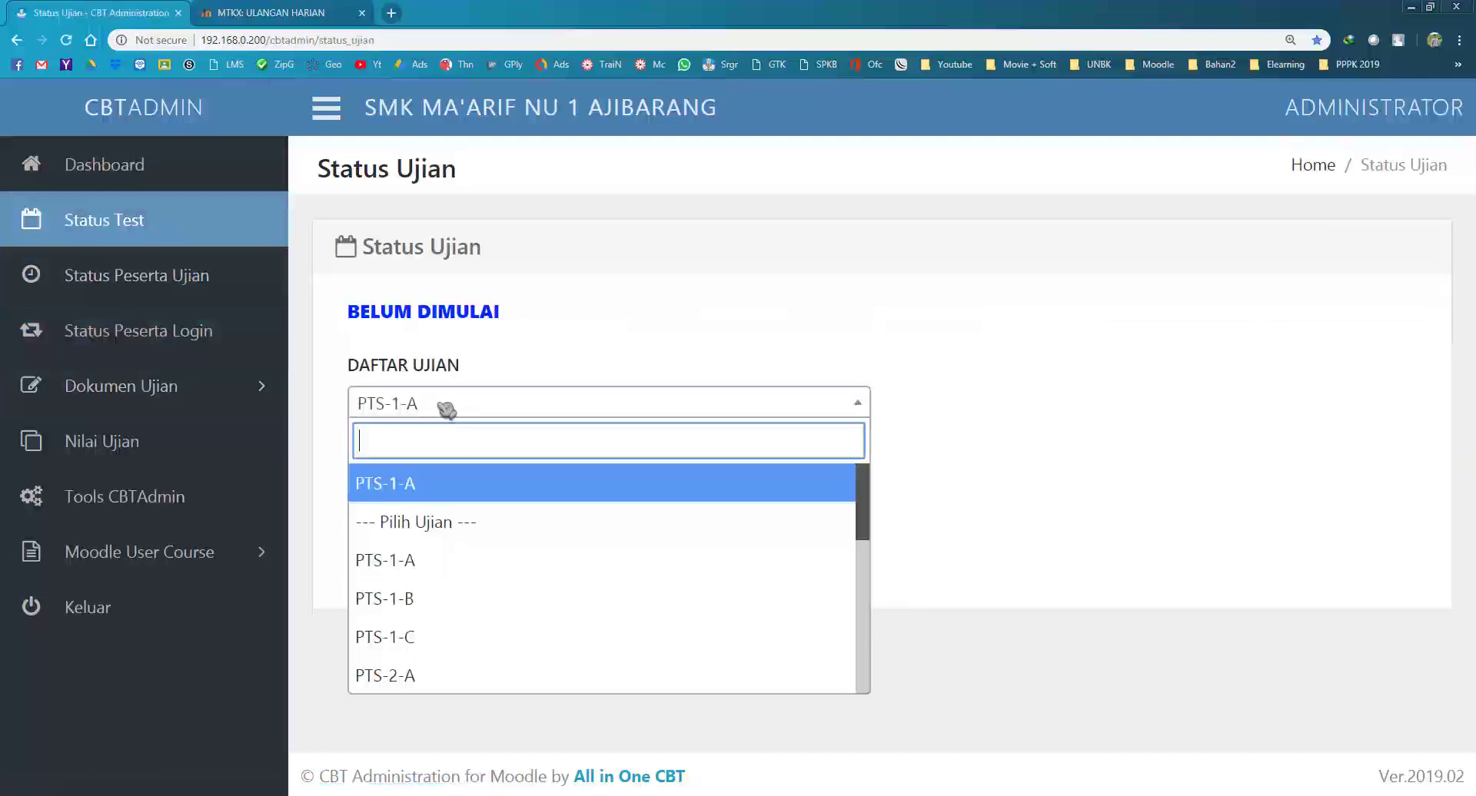
click(435, 599)
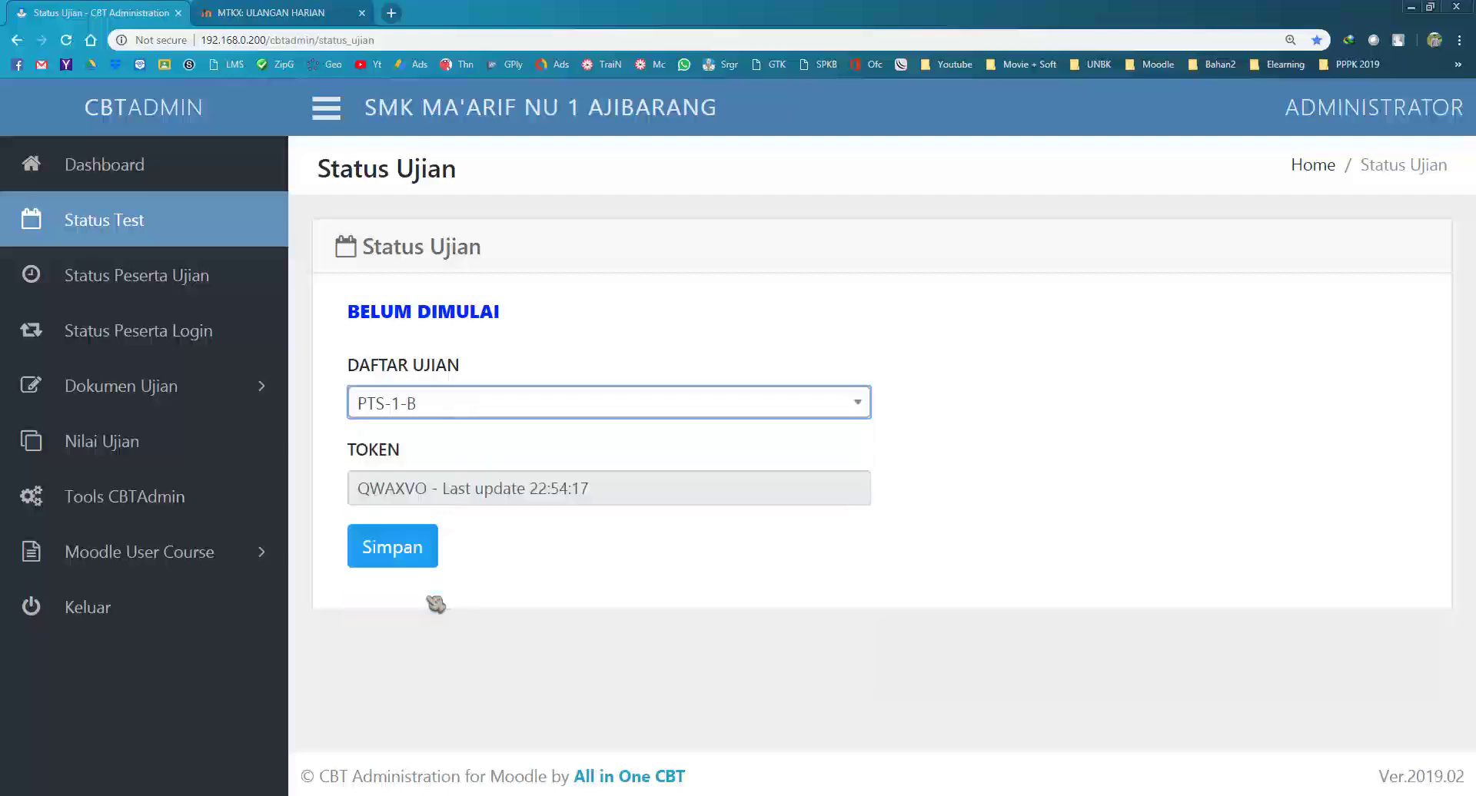
click(398, 554)
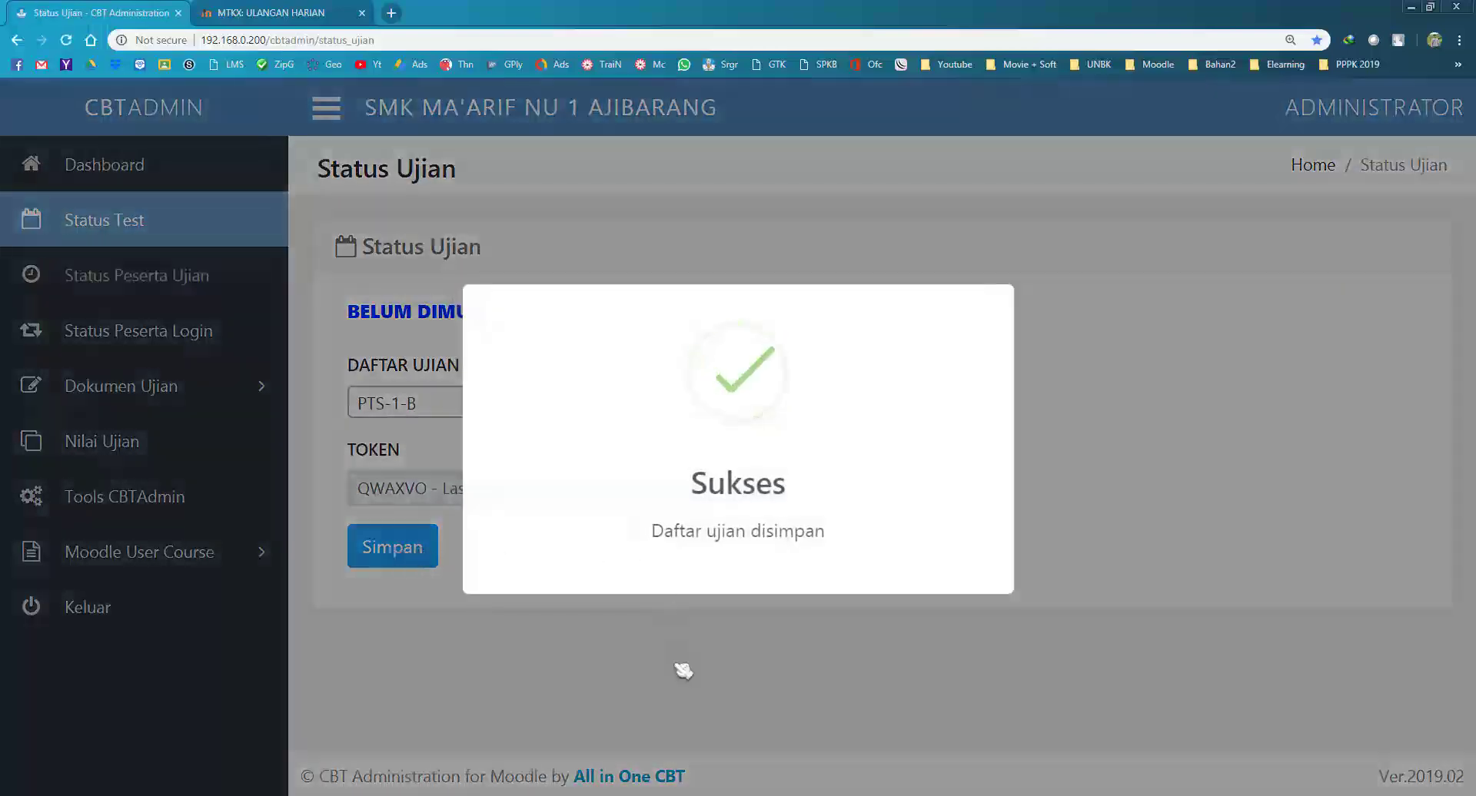
key(alt+Tab)
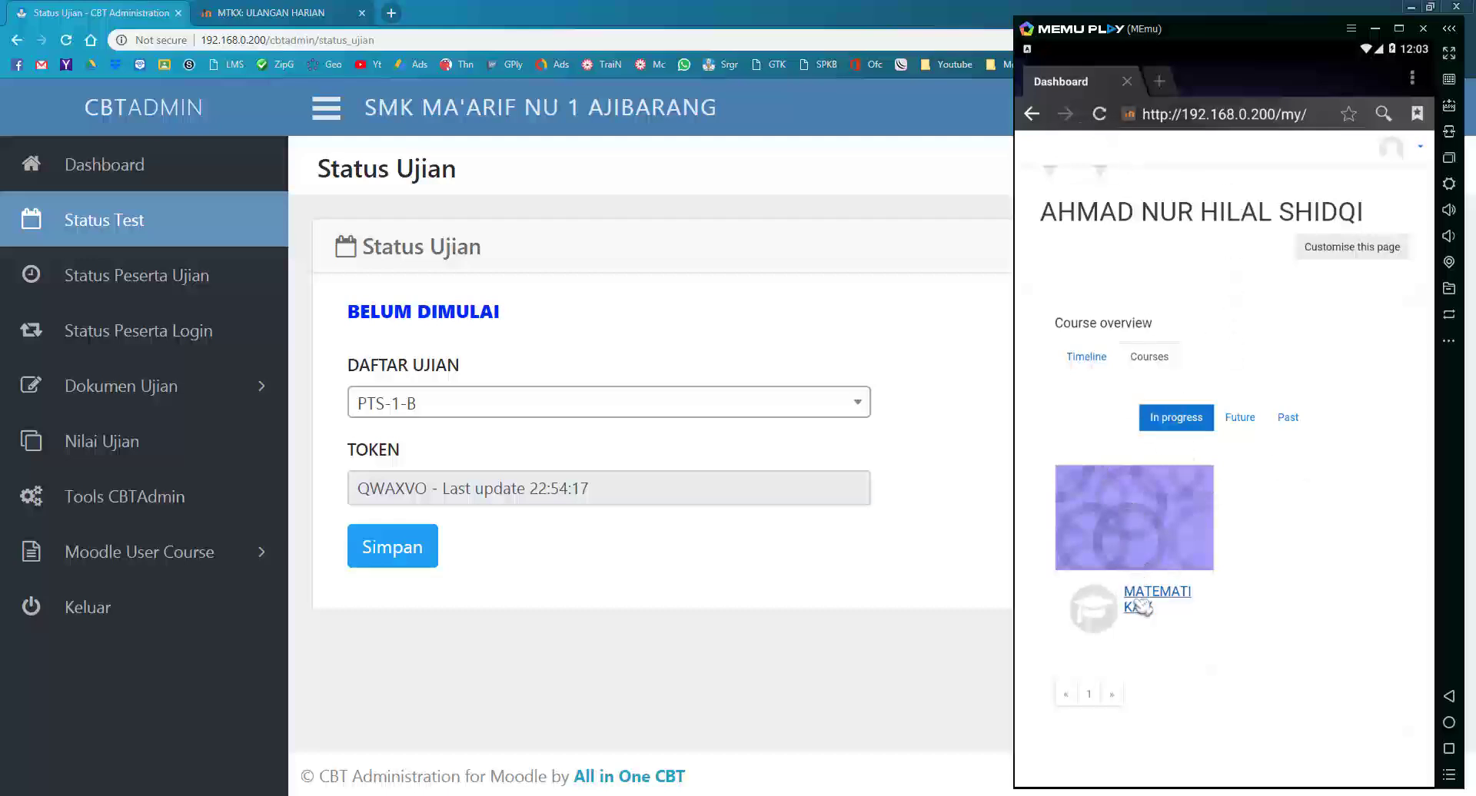
click(1099, 114)
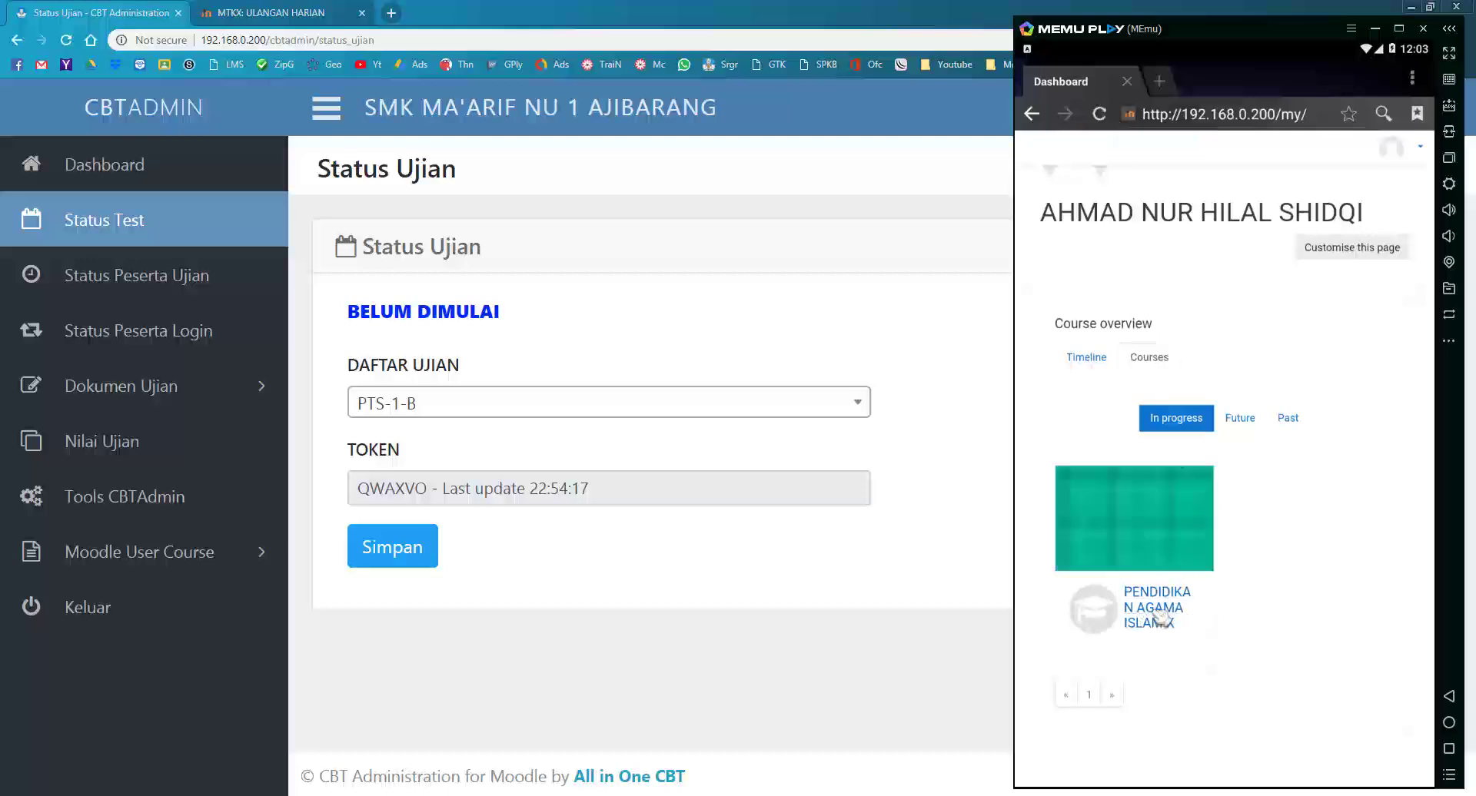
Step: Set the exam back to PTS-1-A in CBTAdmin, save it, and refresh the student's course overview in the emulator
click(421, 416)
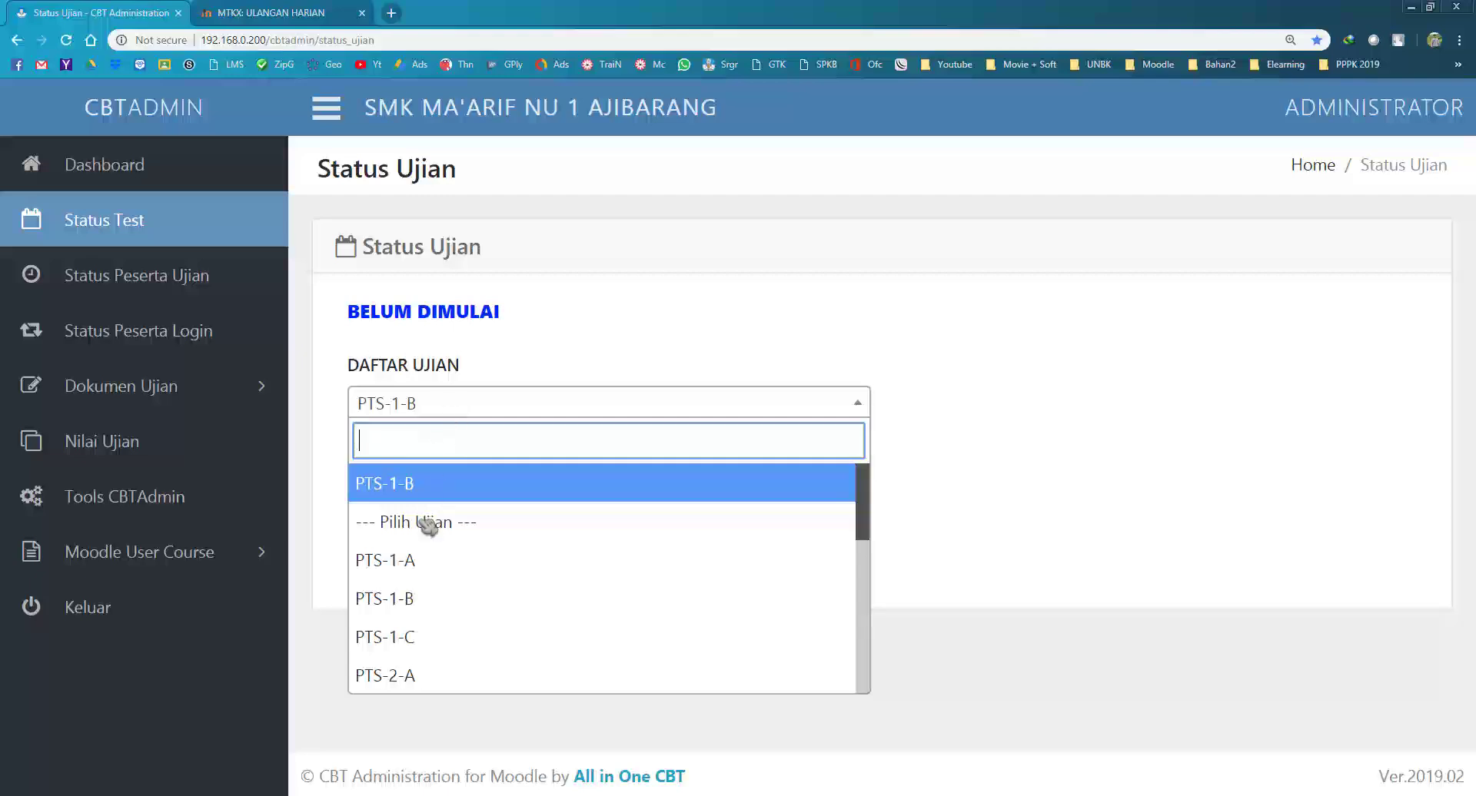
click(428, 561)
click(435, 559)
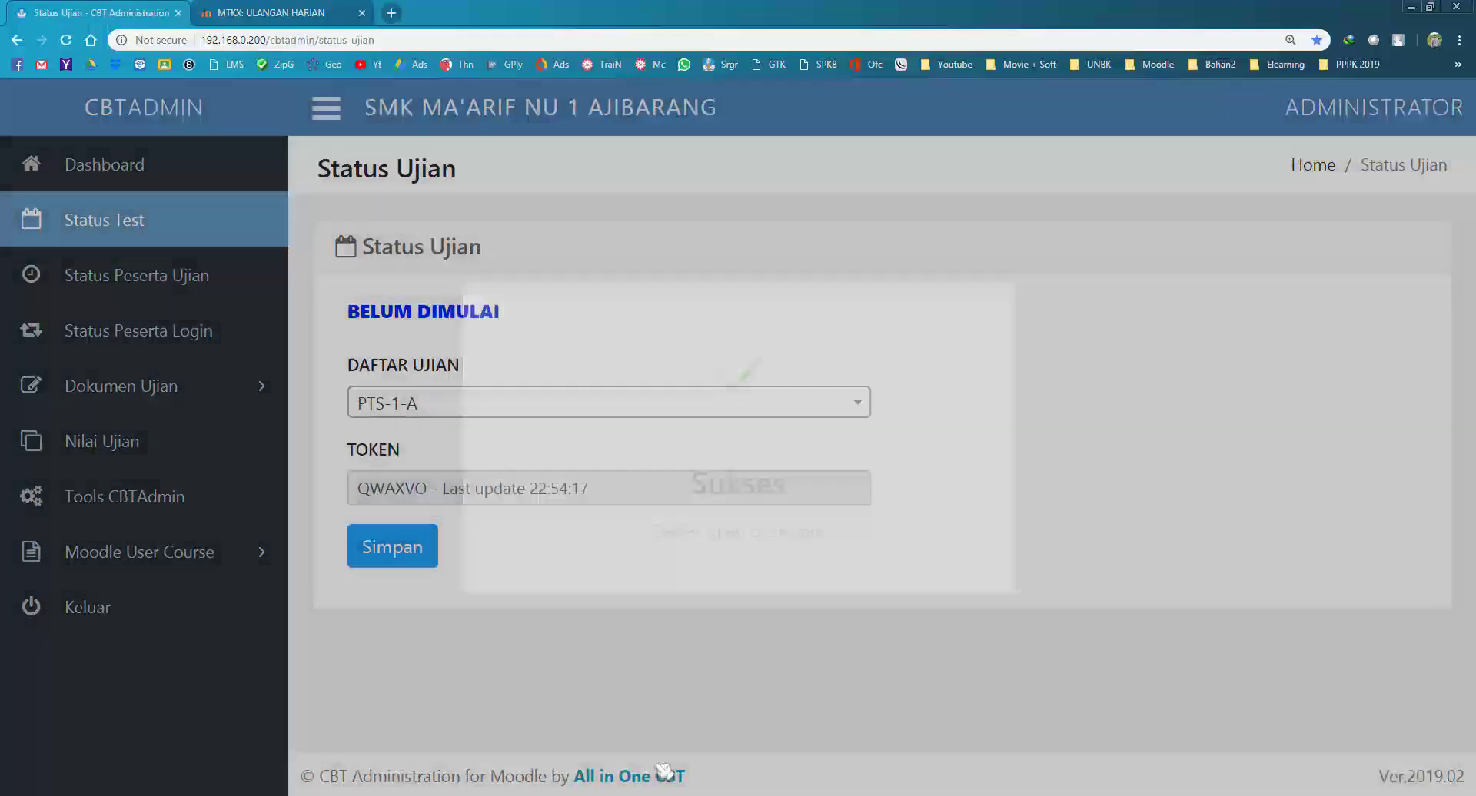
click(740, 786)
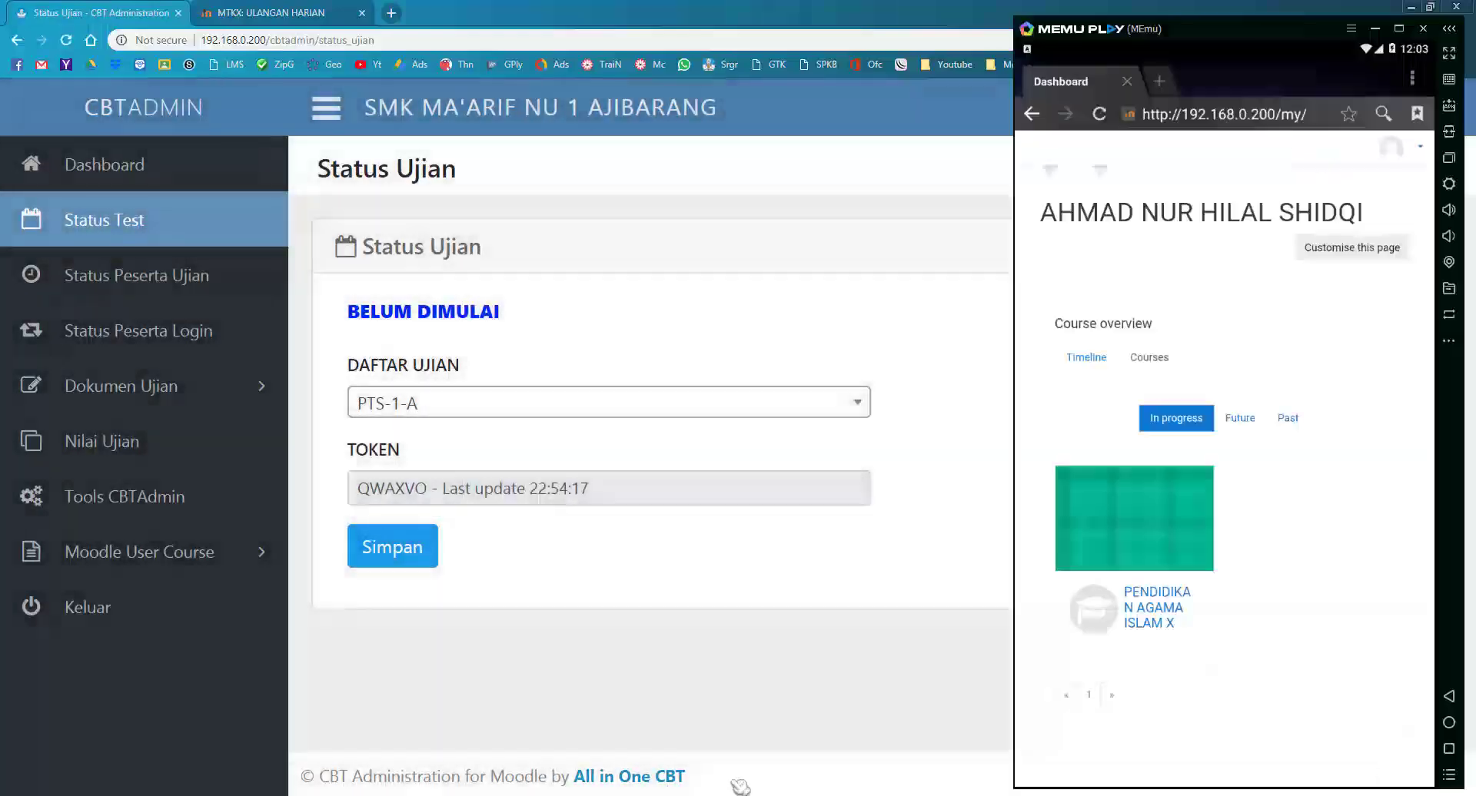
click(1099, 114)
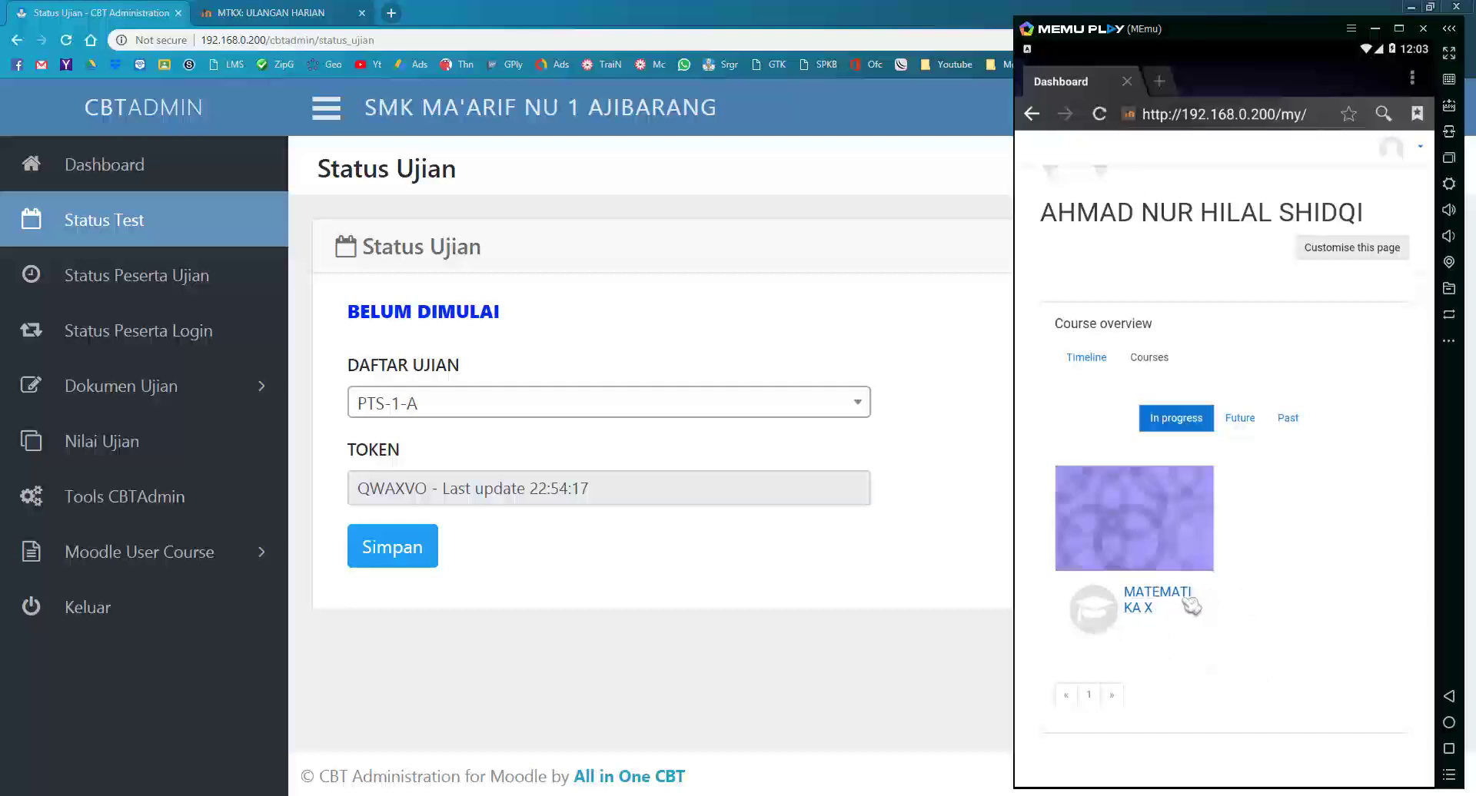
Step: Open the MATEMATIKA X daily test as the student and start the attempt, using the token copied from CBTAdmin as the quiz password
click(1179, 601)
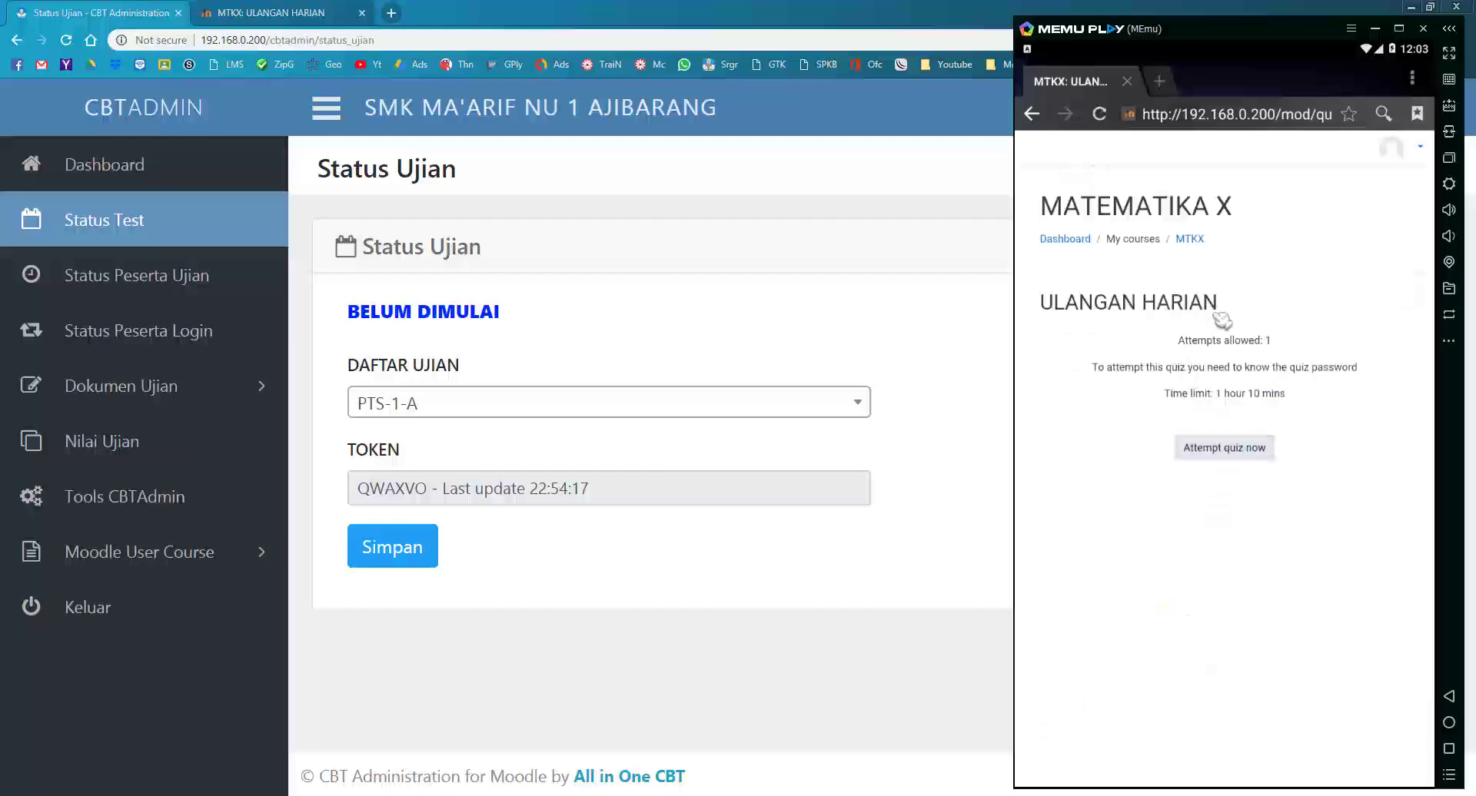
click(1244, 454)
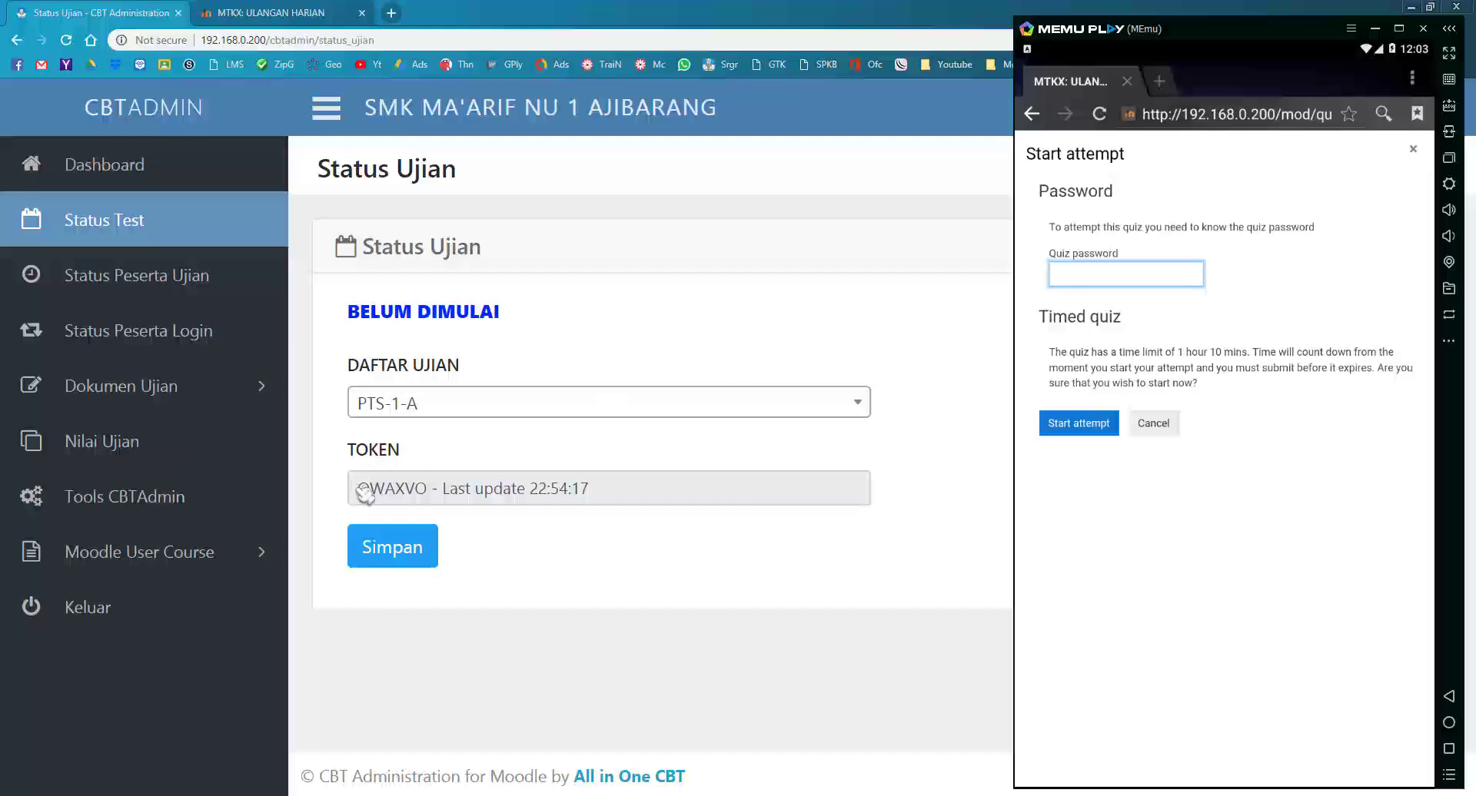
double_click(403, 492)
key(ctrl+c)
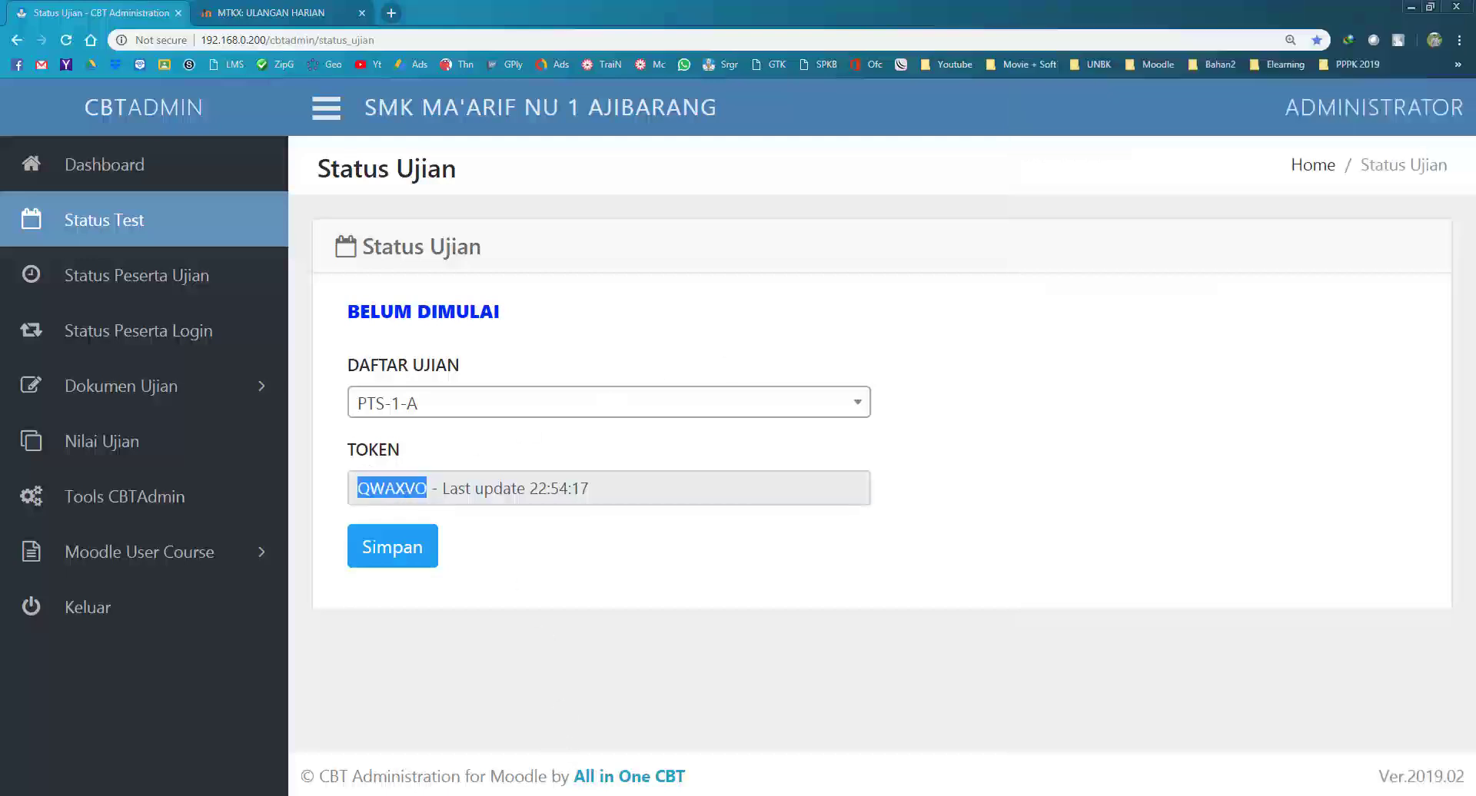
key(alt+Tab)
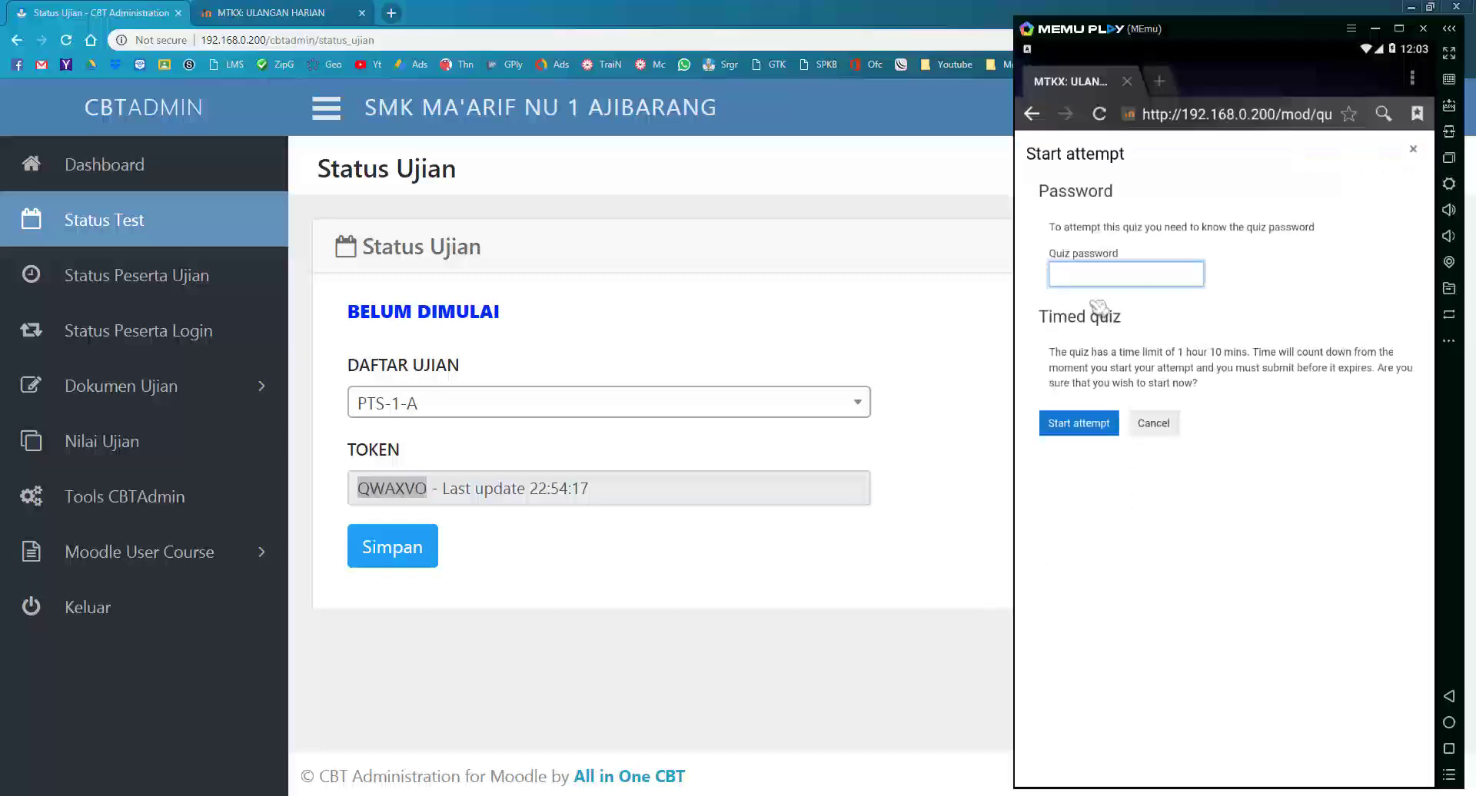
key(ctrl+v)
click(1093, 423)
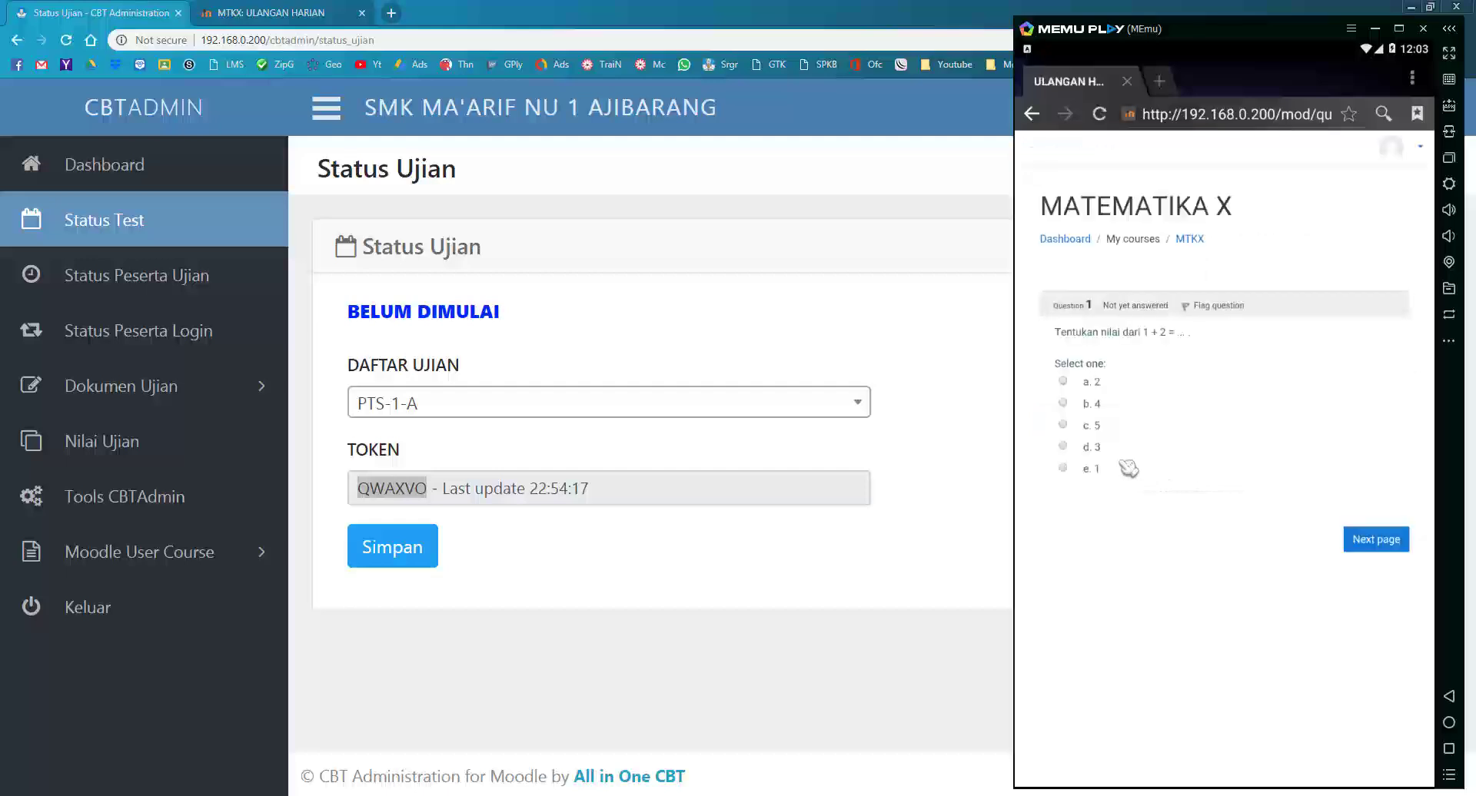
scroll(1187, 499, down, 5)
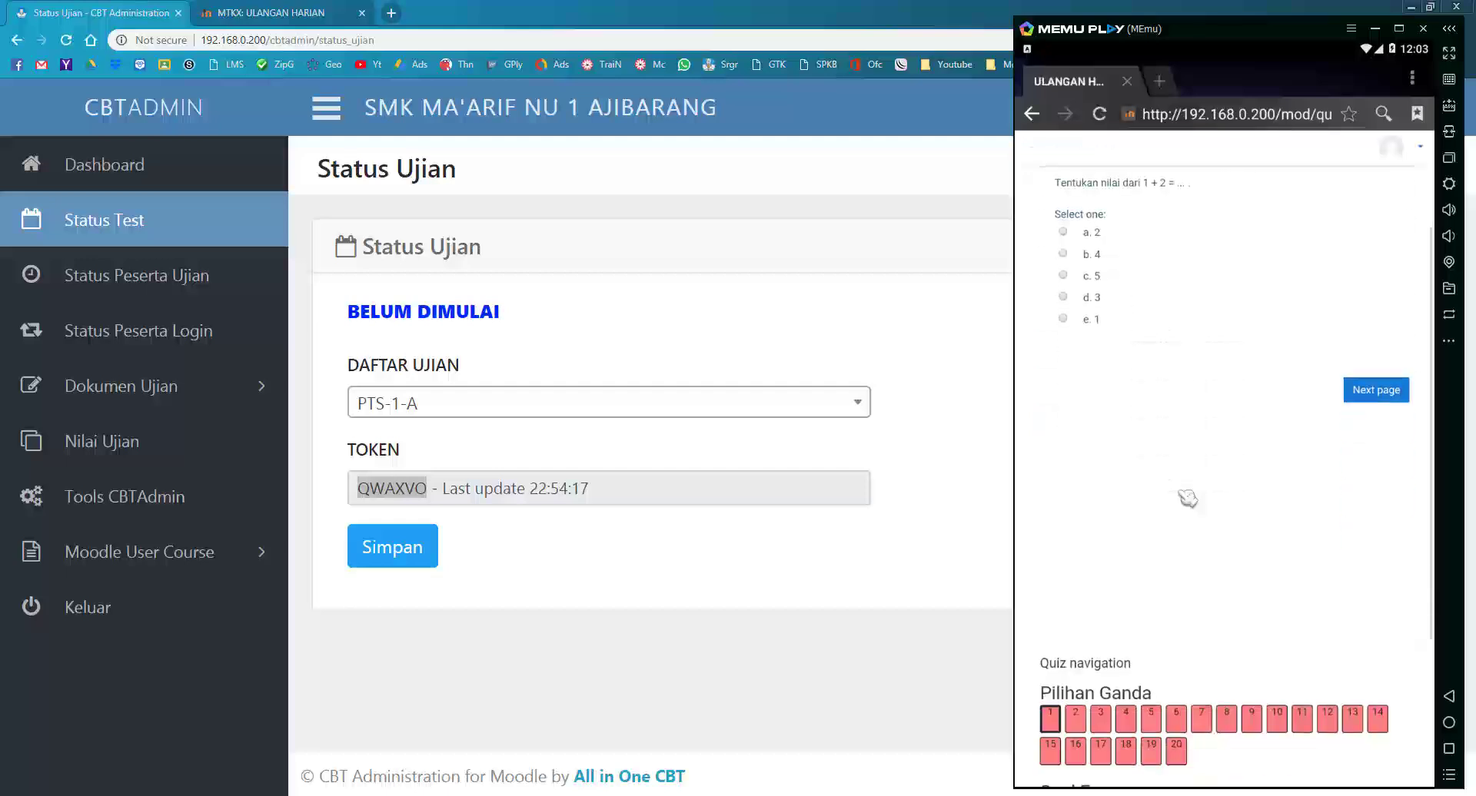
Step: Answer the multiple-choice questions of the MATEMATIKA X quiz page by page and advance to the essay questions
scroll(1172, 538, up, 5)
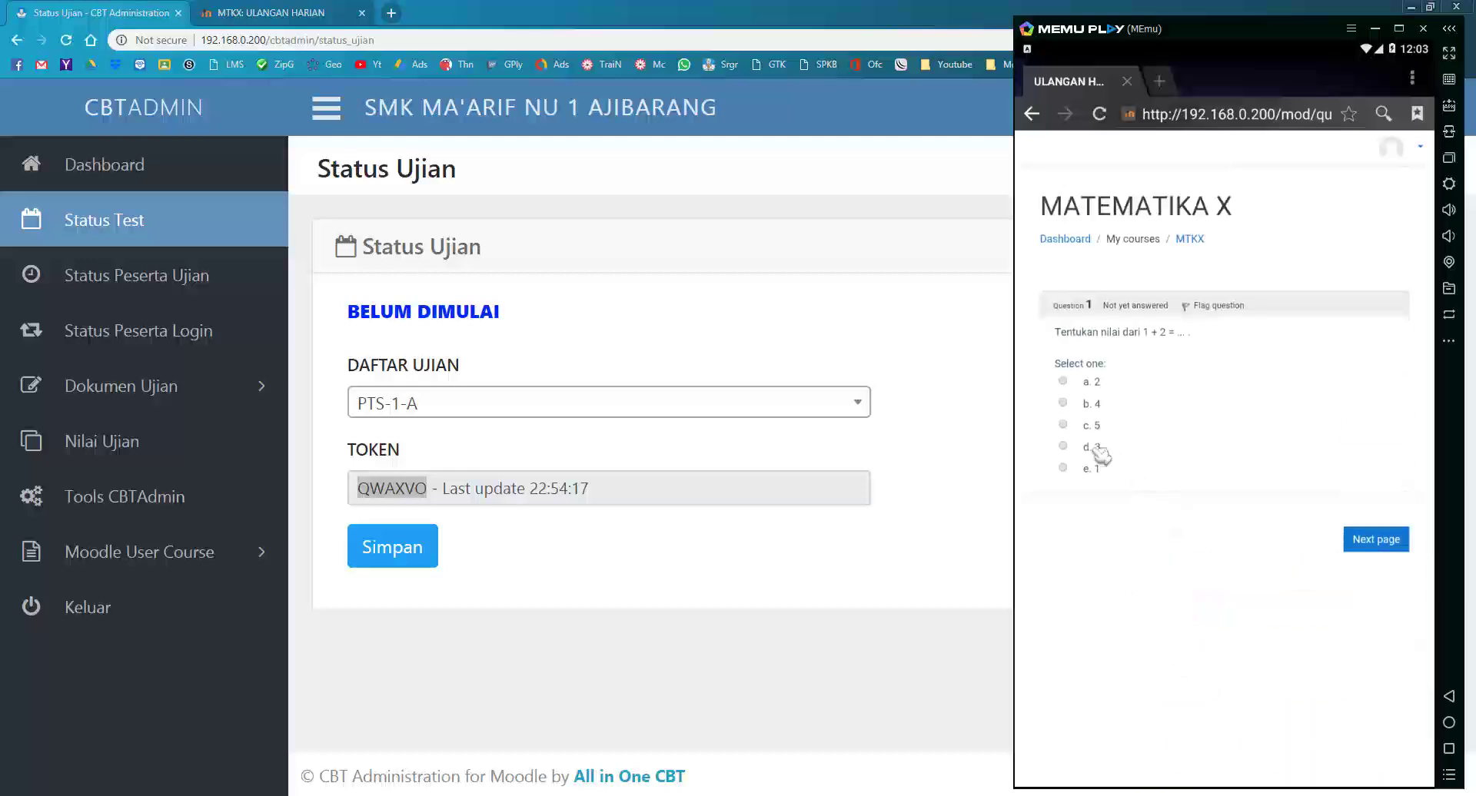
click(1375, 539)
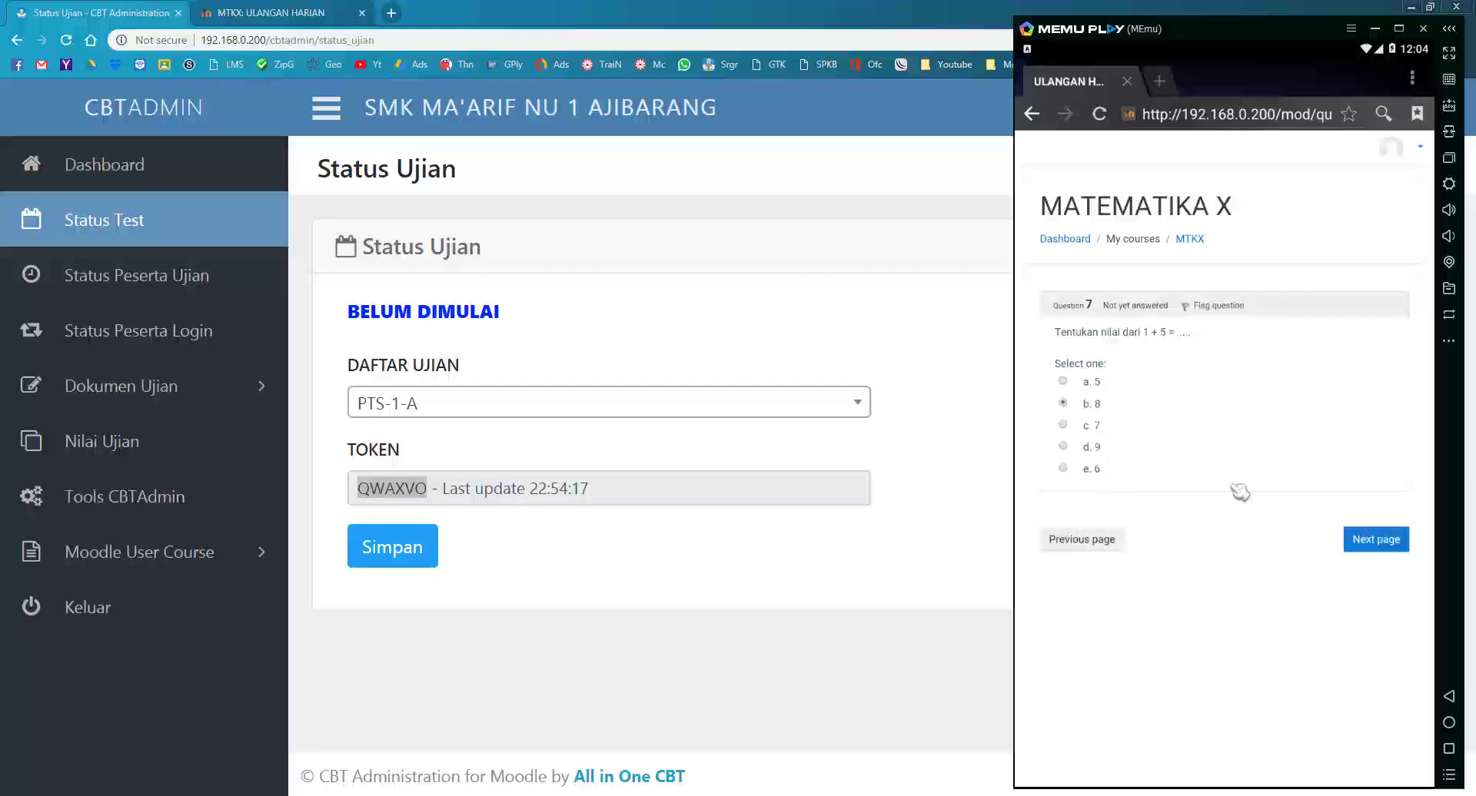
click(1376, 539)
click(1375, 539)
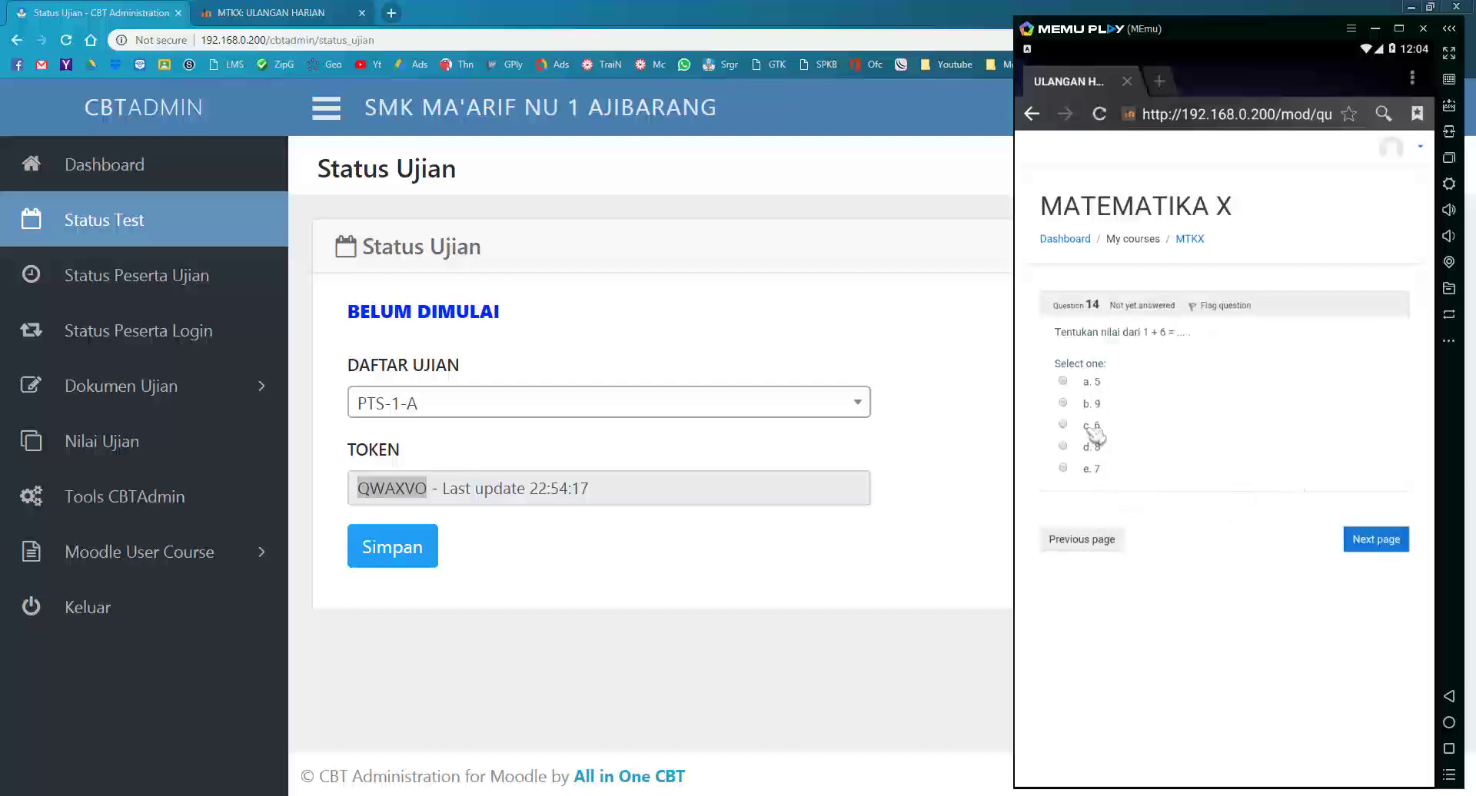
click(1375, 540)
click(1368, 538)
Step: Answer one essay question with 75 and question 25 (5 - 7) with -2, and check the answered questions in the quiz navigation
click(1124, 374)
text(75)
click(1376, 440)
click(1157, 375)
text(-2)
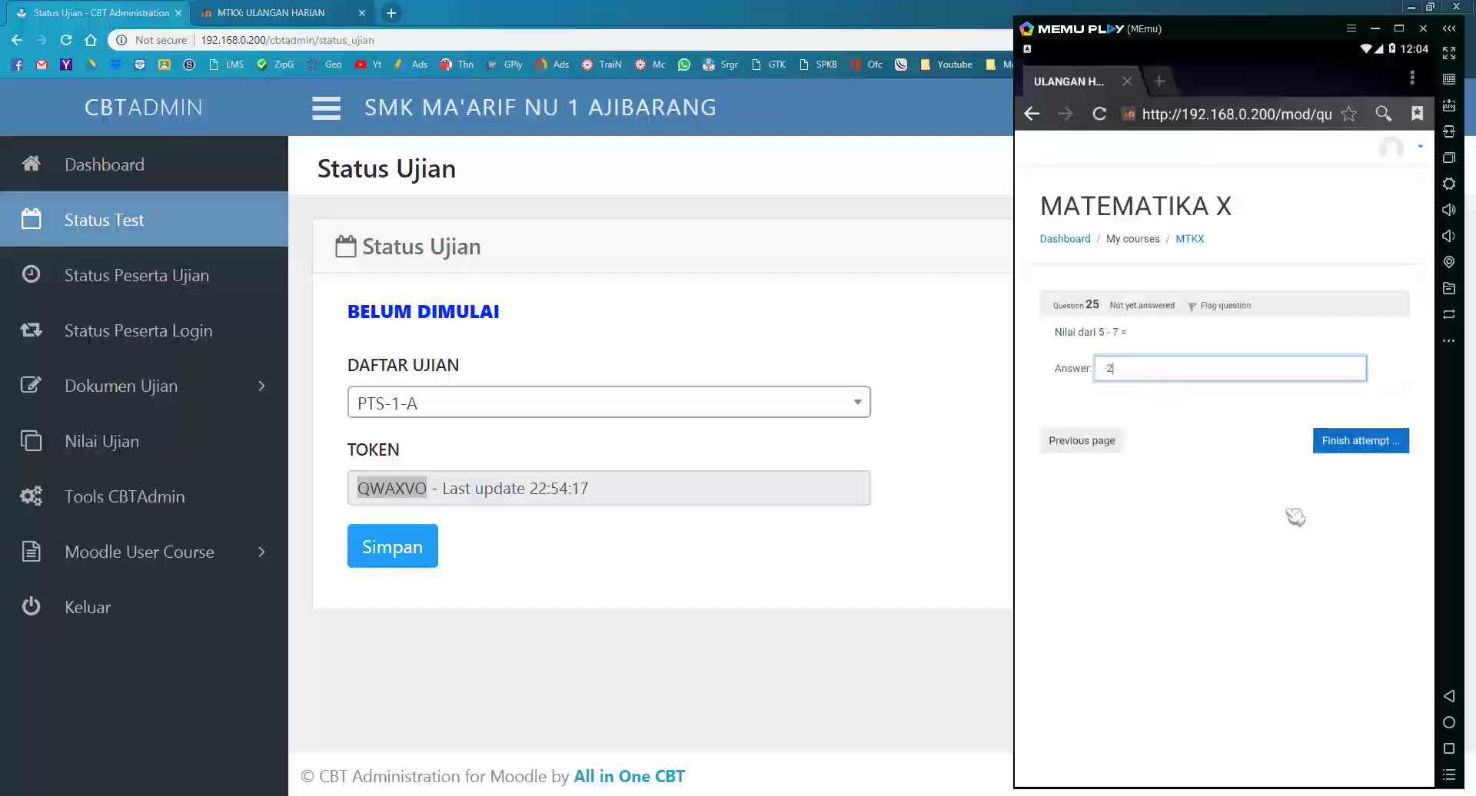
scroll(1229, 501, down, 5)
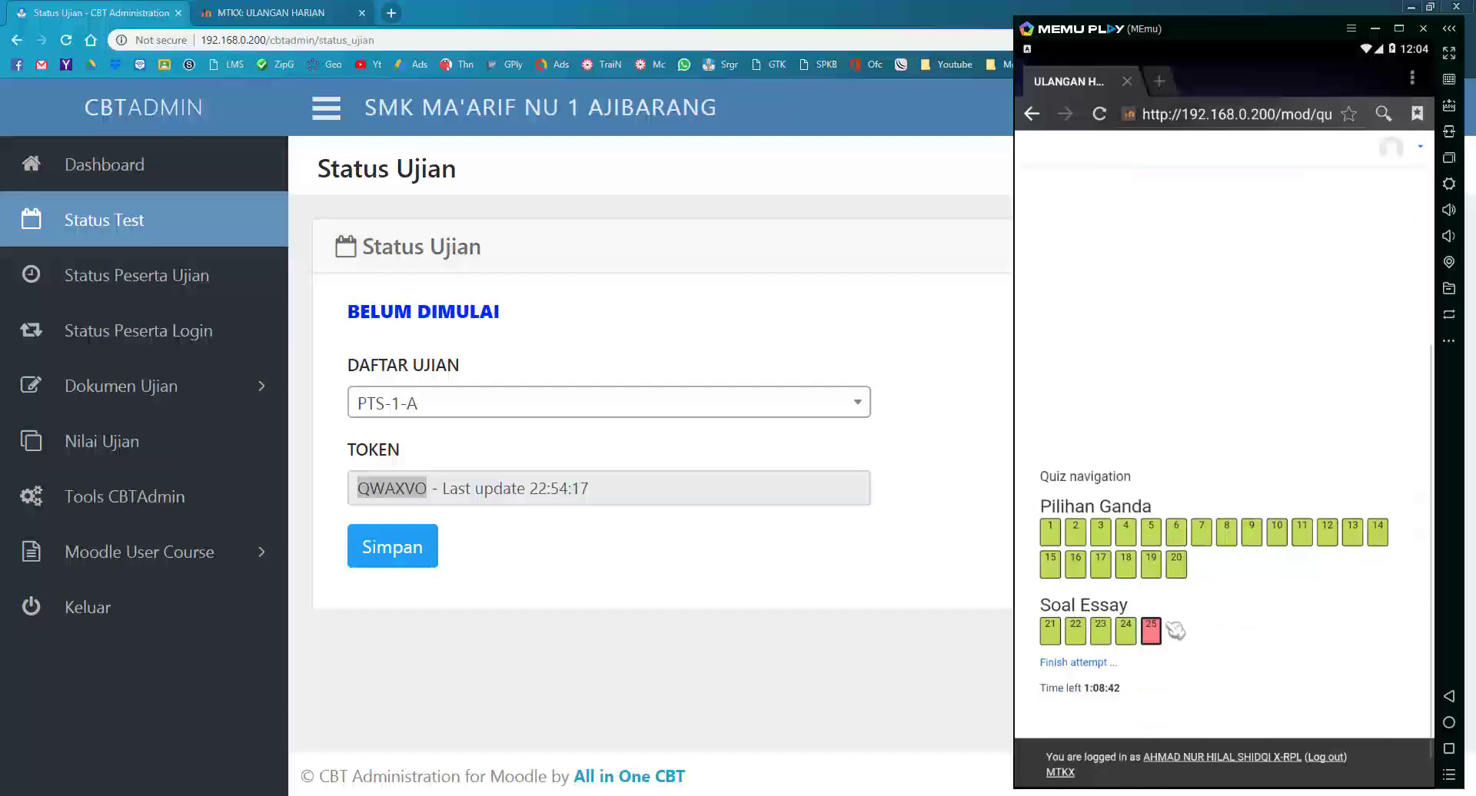
scroll(1307, 509, up, 2)
scroll(1307, 508, up, 2)
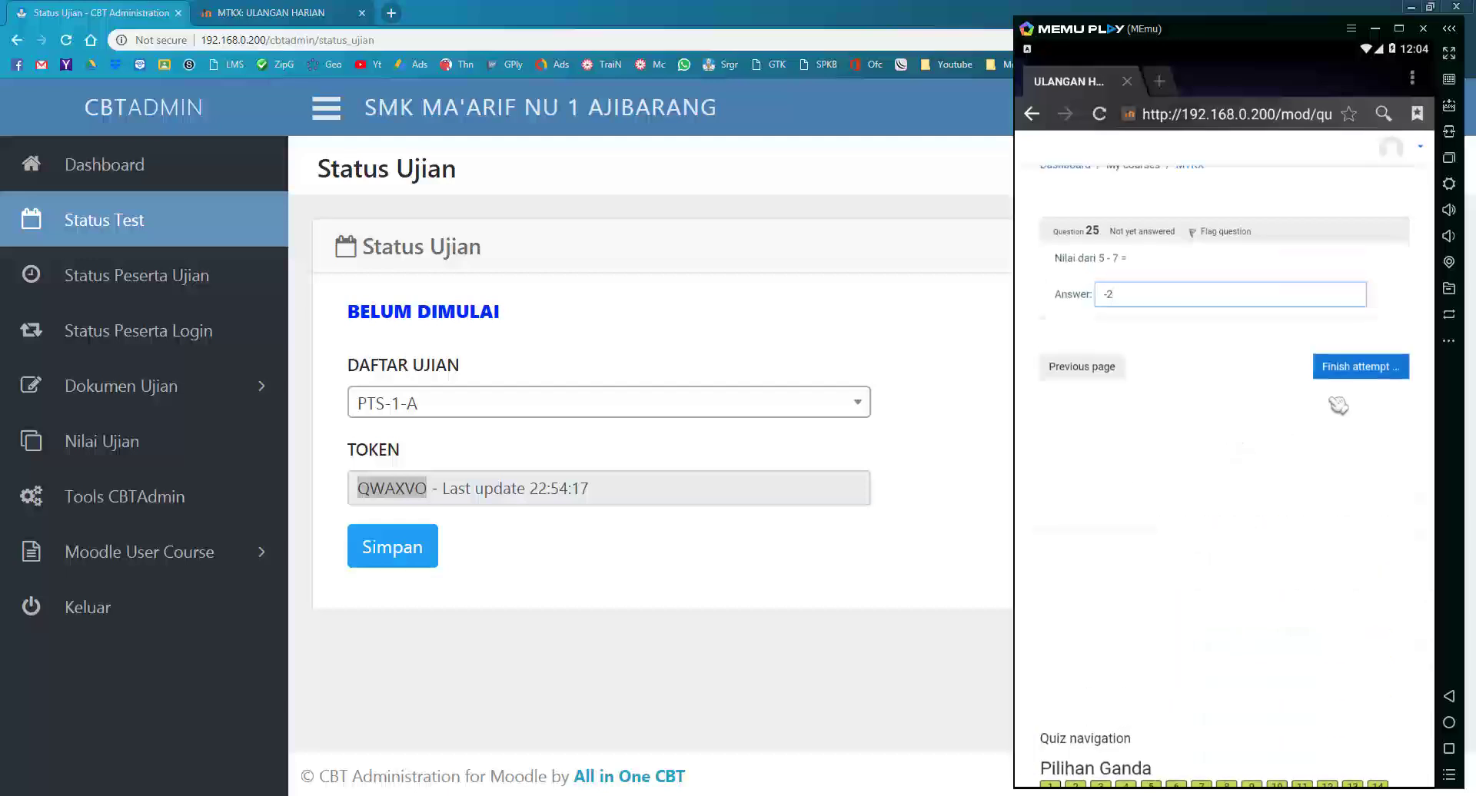
Step: Finish the attempt, review the answer summary, and submit all answers with confirmation
click(1349, 369)
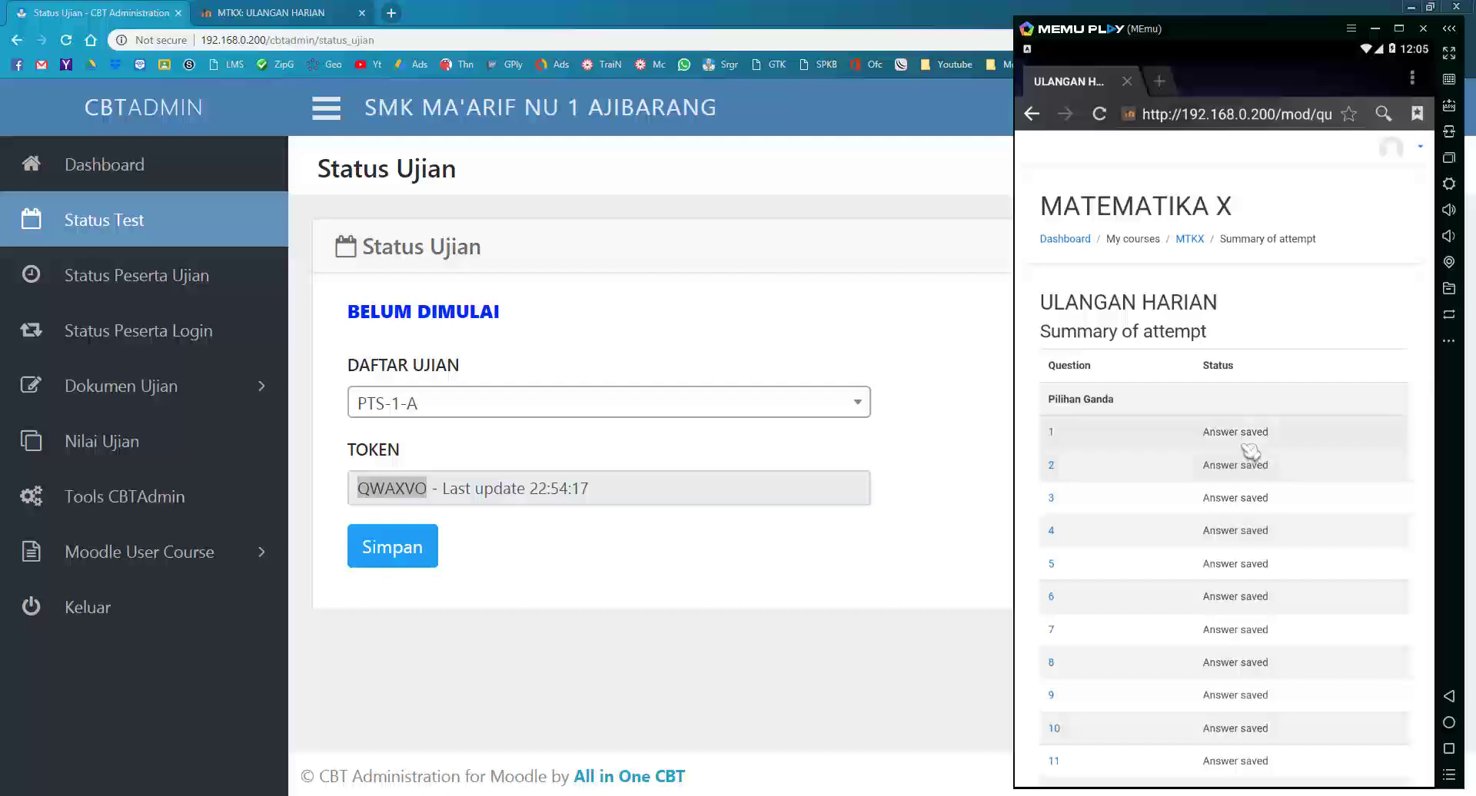
scroll(1250, 452, down, 10)
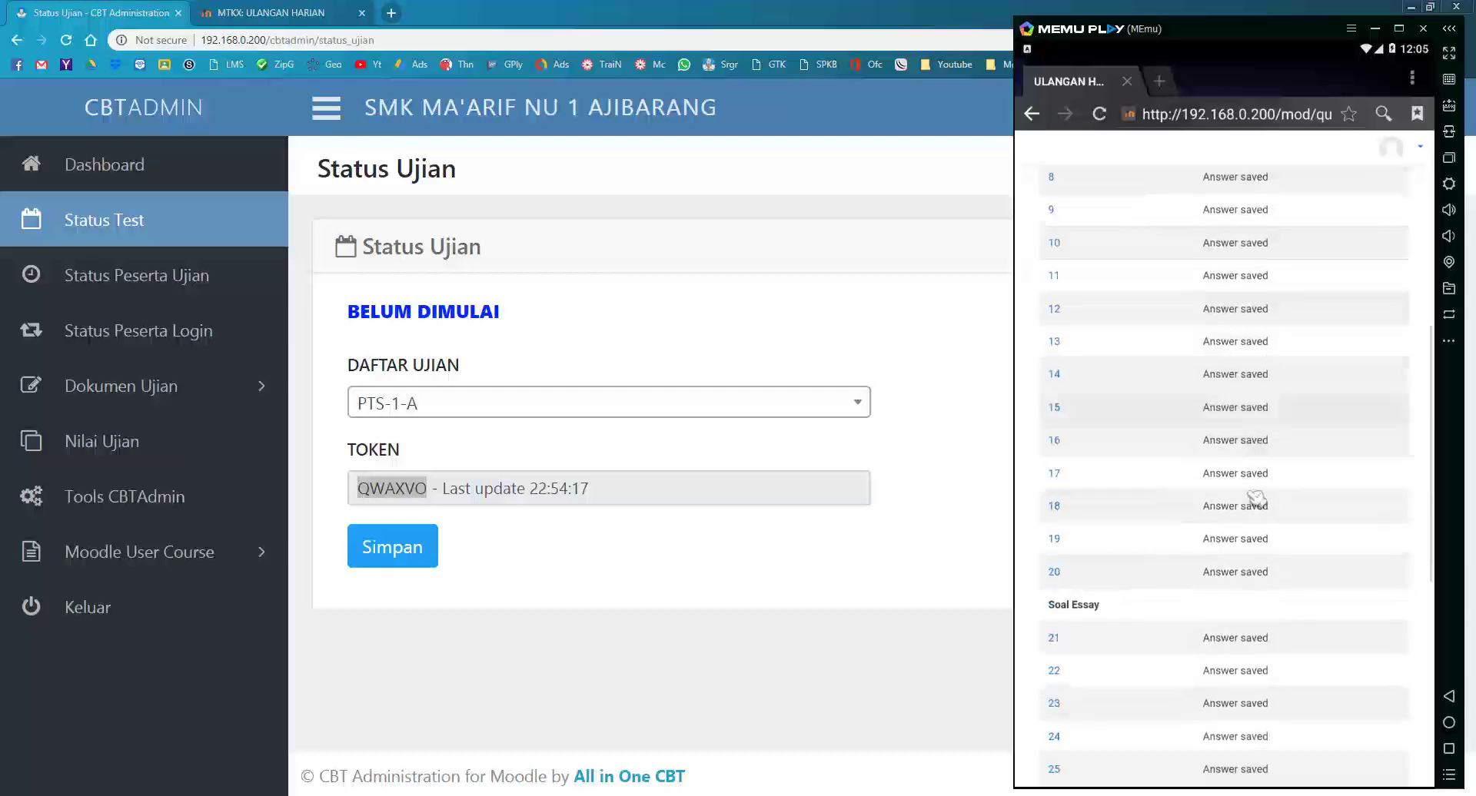
click(1205, 543)
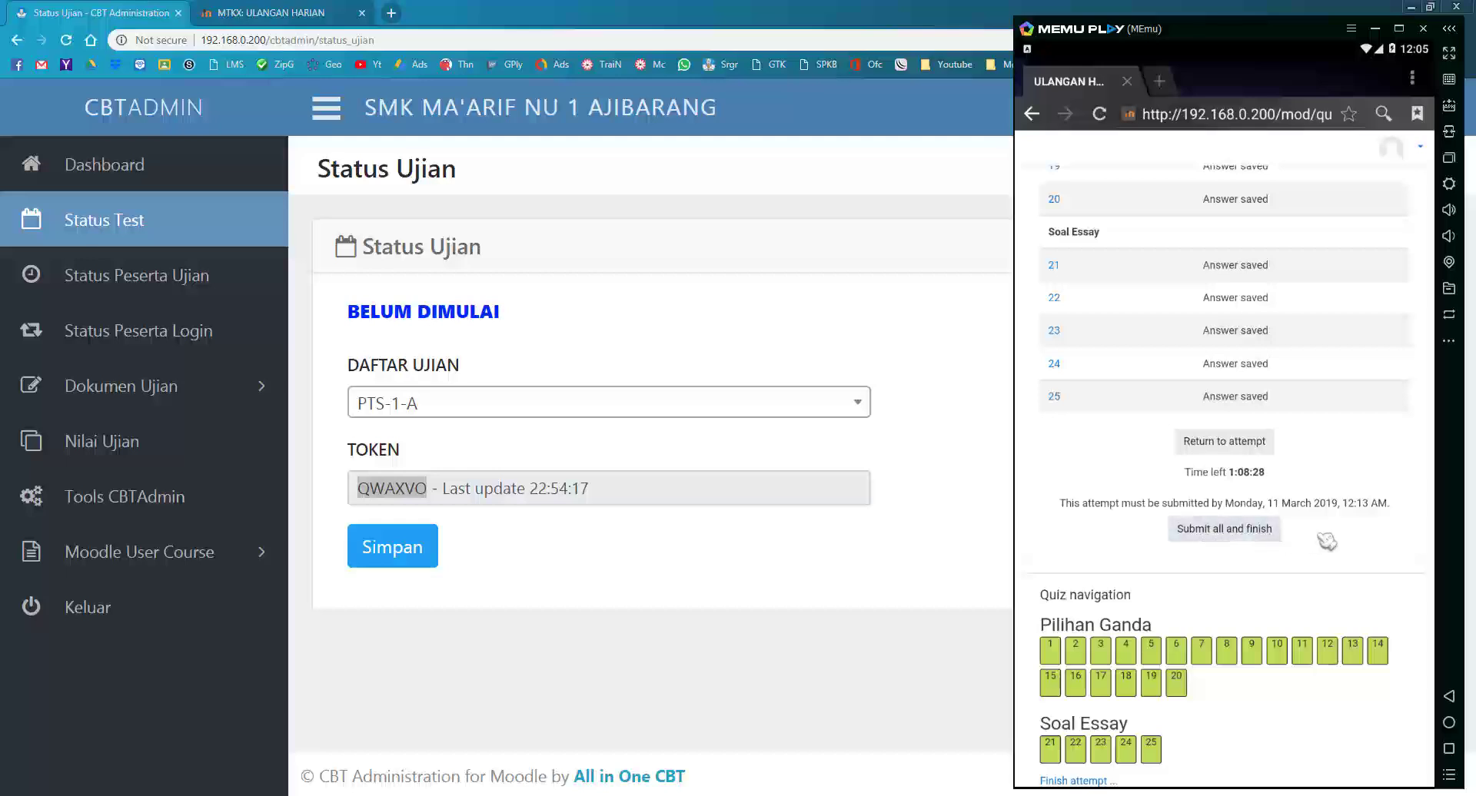
click(1247, 532)
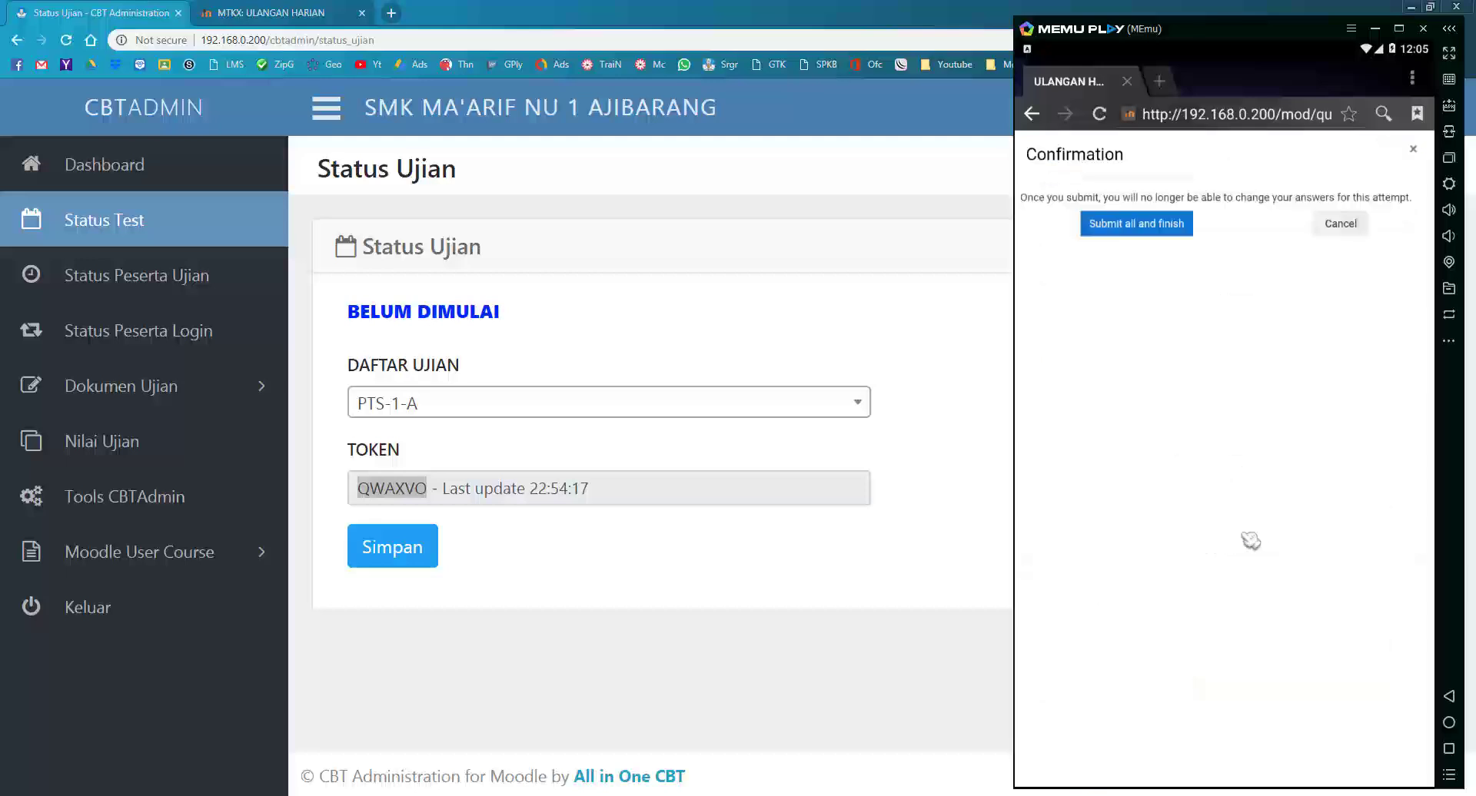
click(1140, 230)
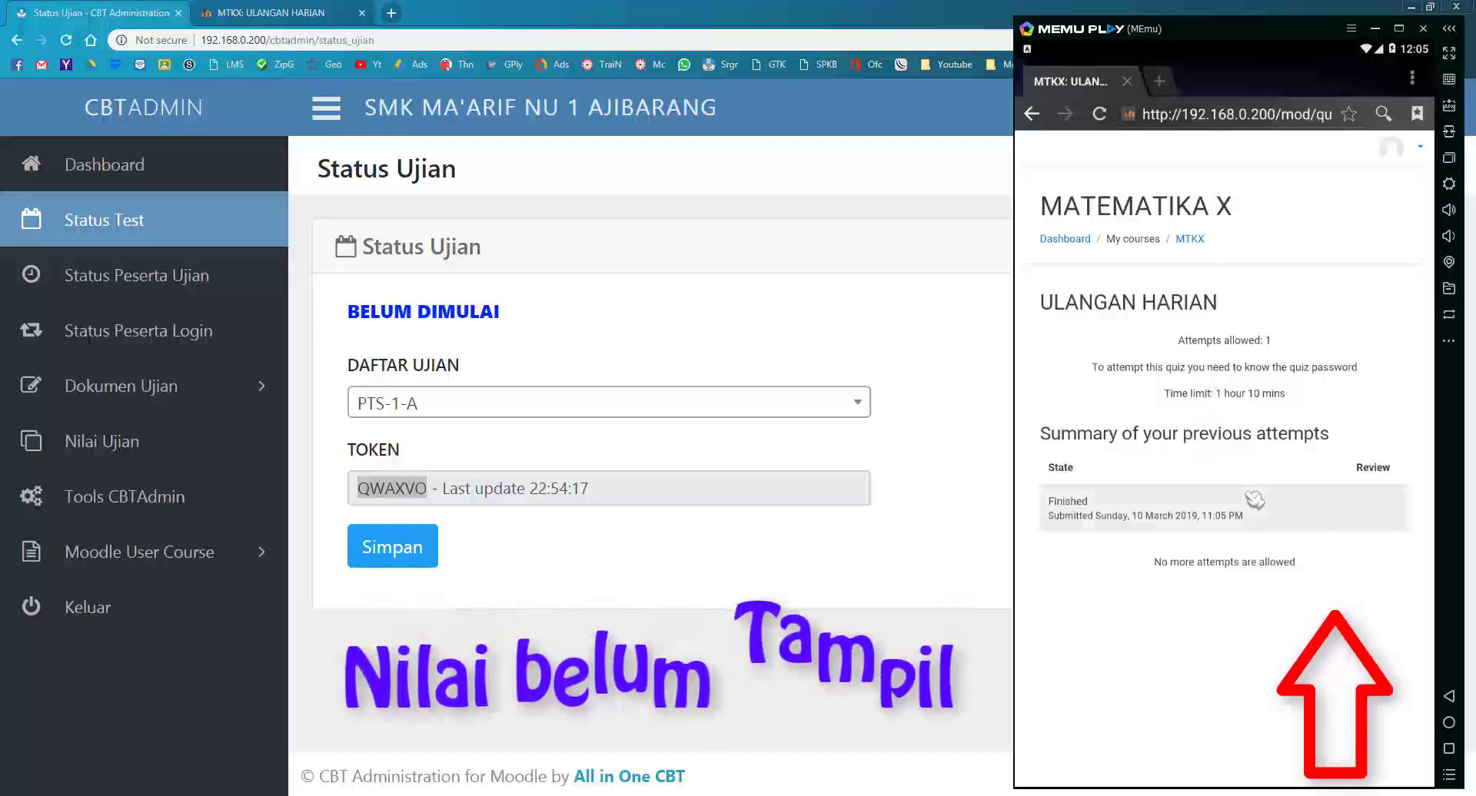
Step: Return to the student's dashboard and reopen MATEMATIKA X to check whether the attempt shows a score
click(1393, 148)
click(1400, 181)
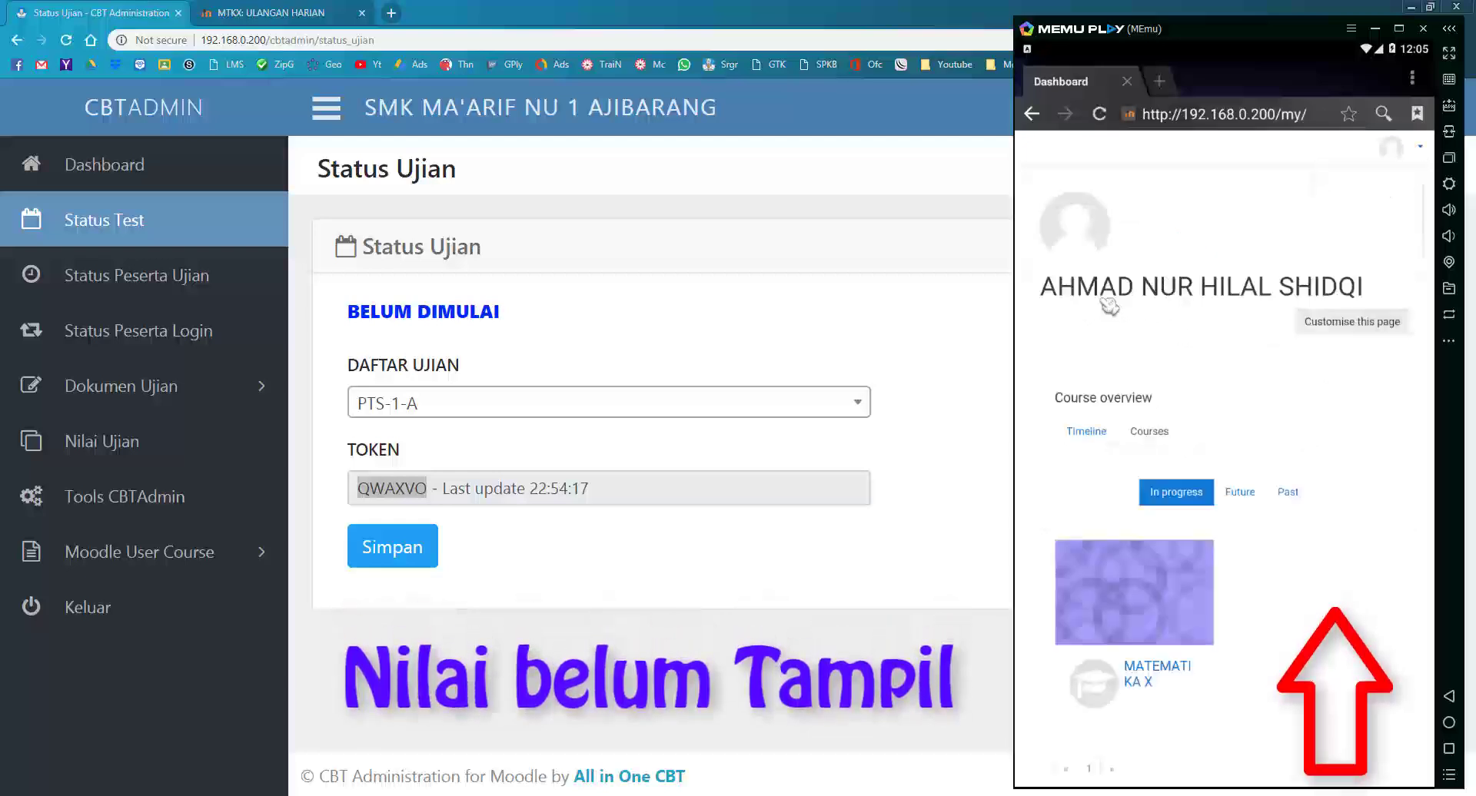
click(1145, 676)
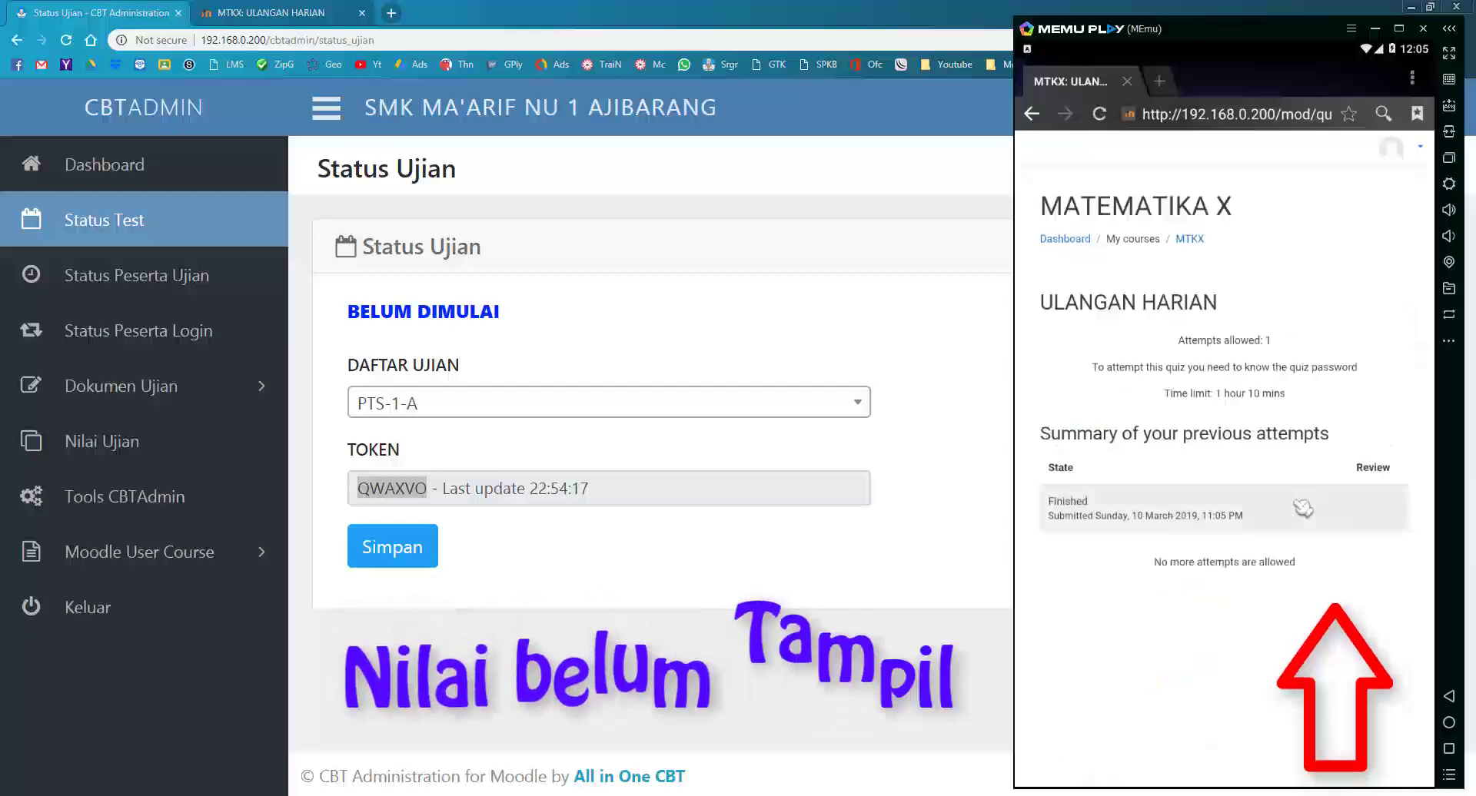
Step: Switch to CBTAdmin and open the course settings of MATEMATIKA X under exam PTS-1-A in the Moodle course list
click(638, 330)
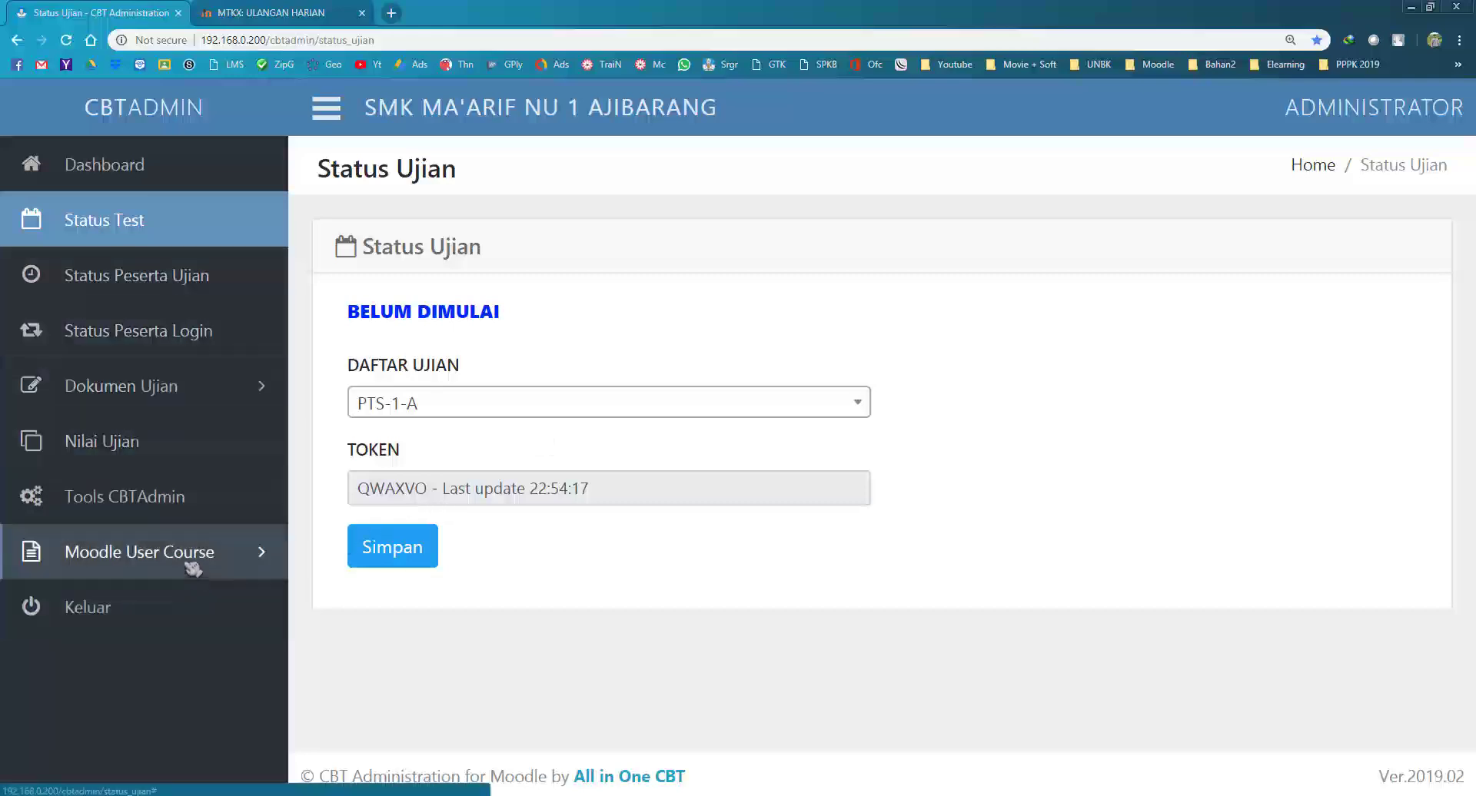
click(162, 572)
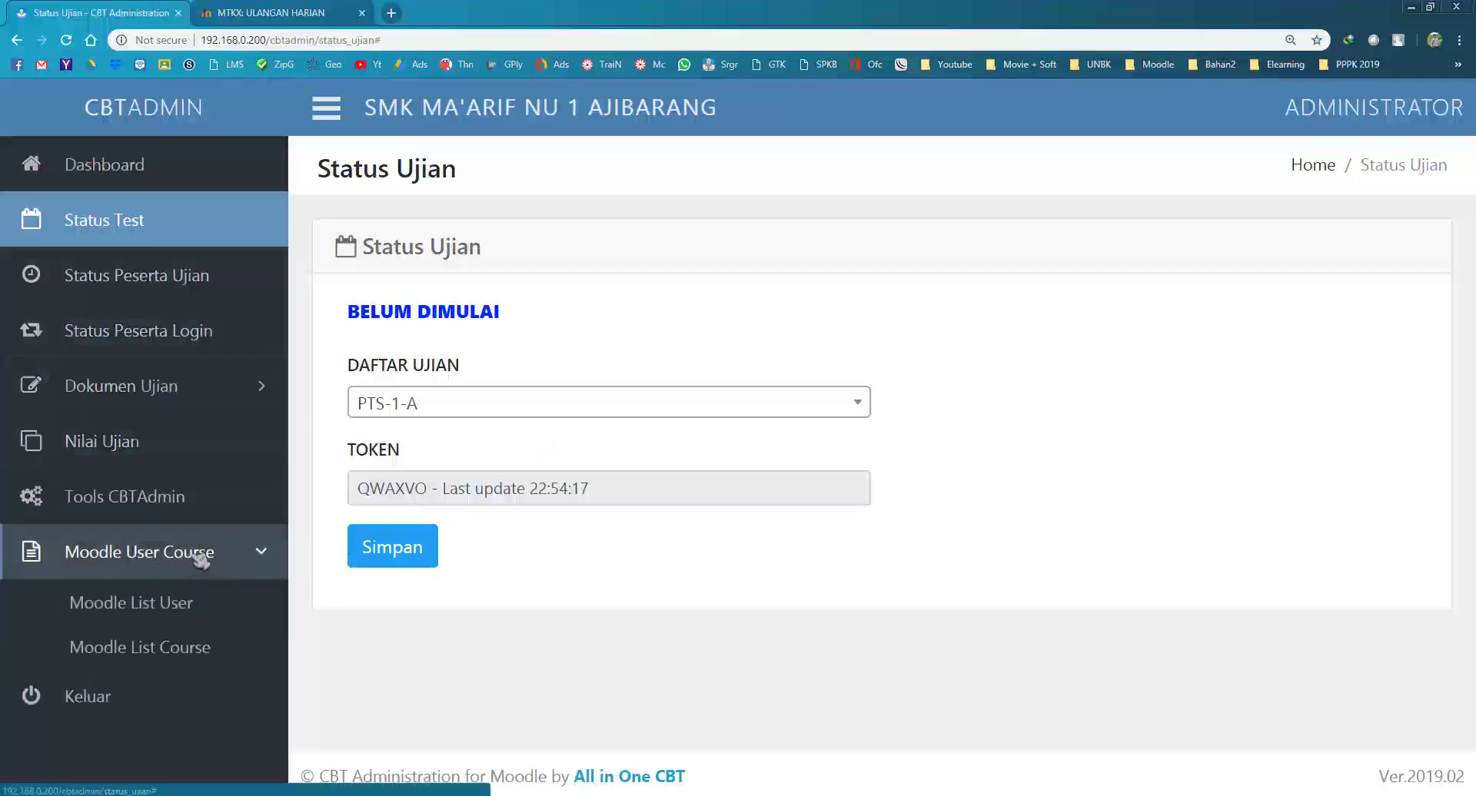
click(196, 649)
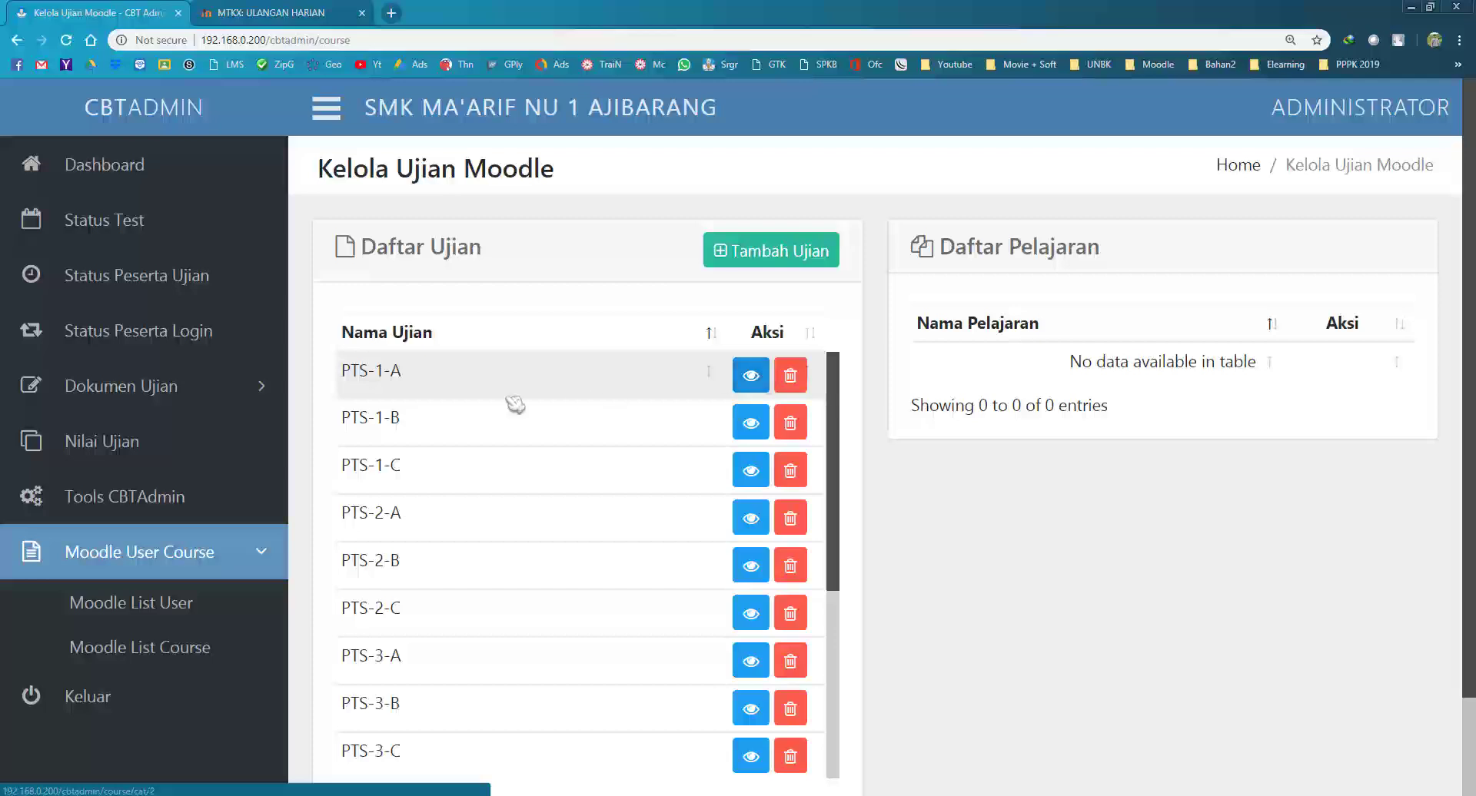
click(751, 376)
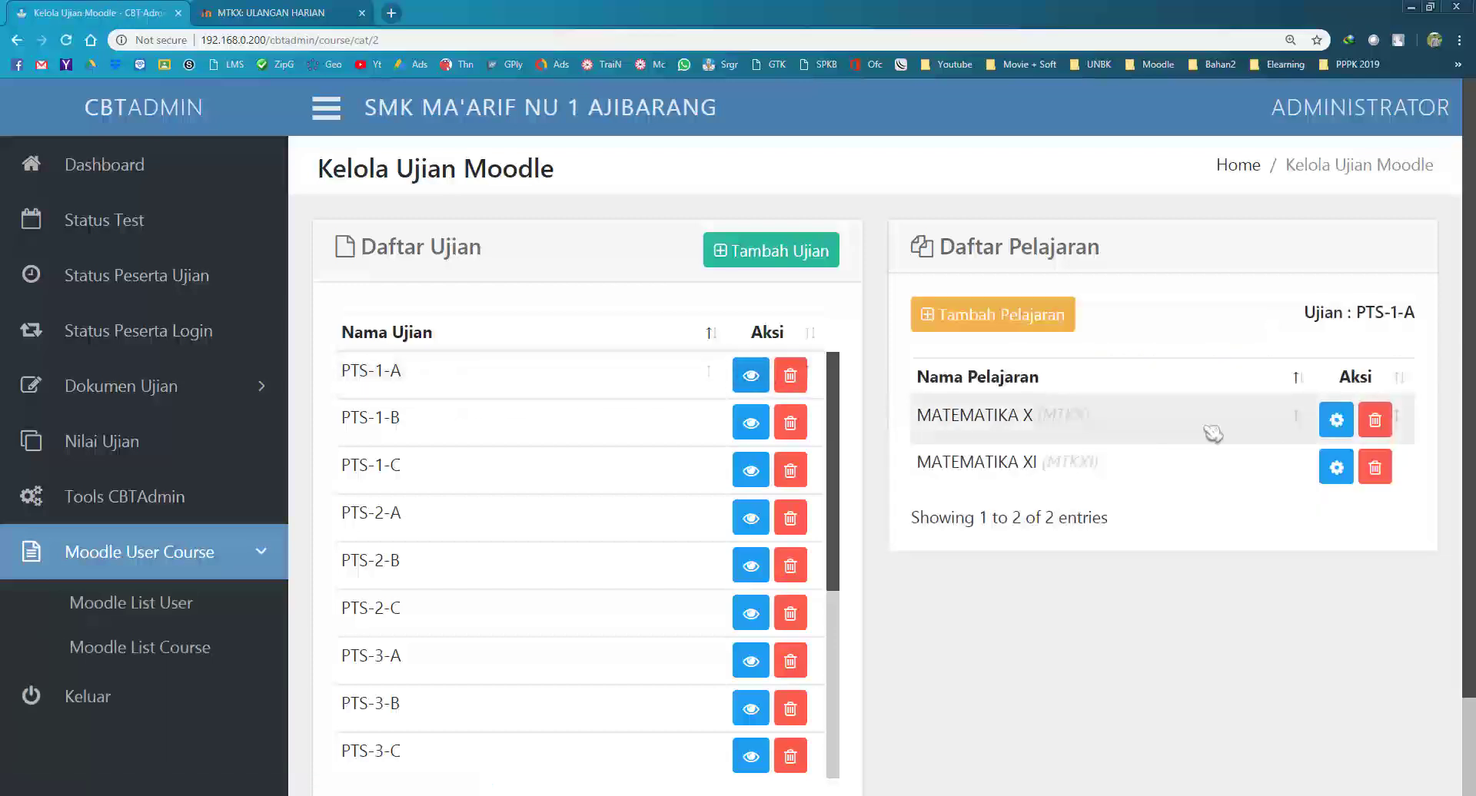
click(1335, 419)
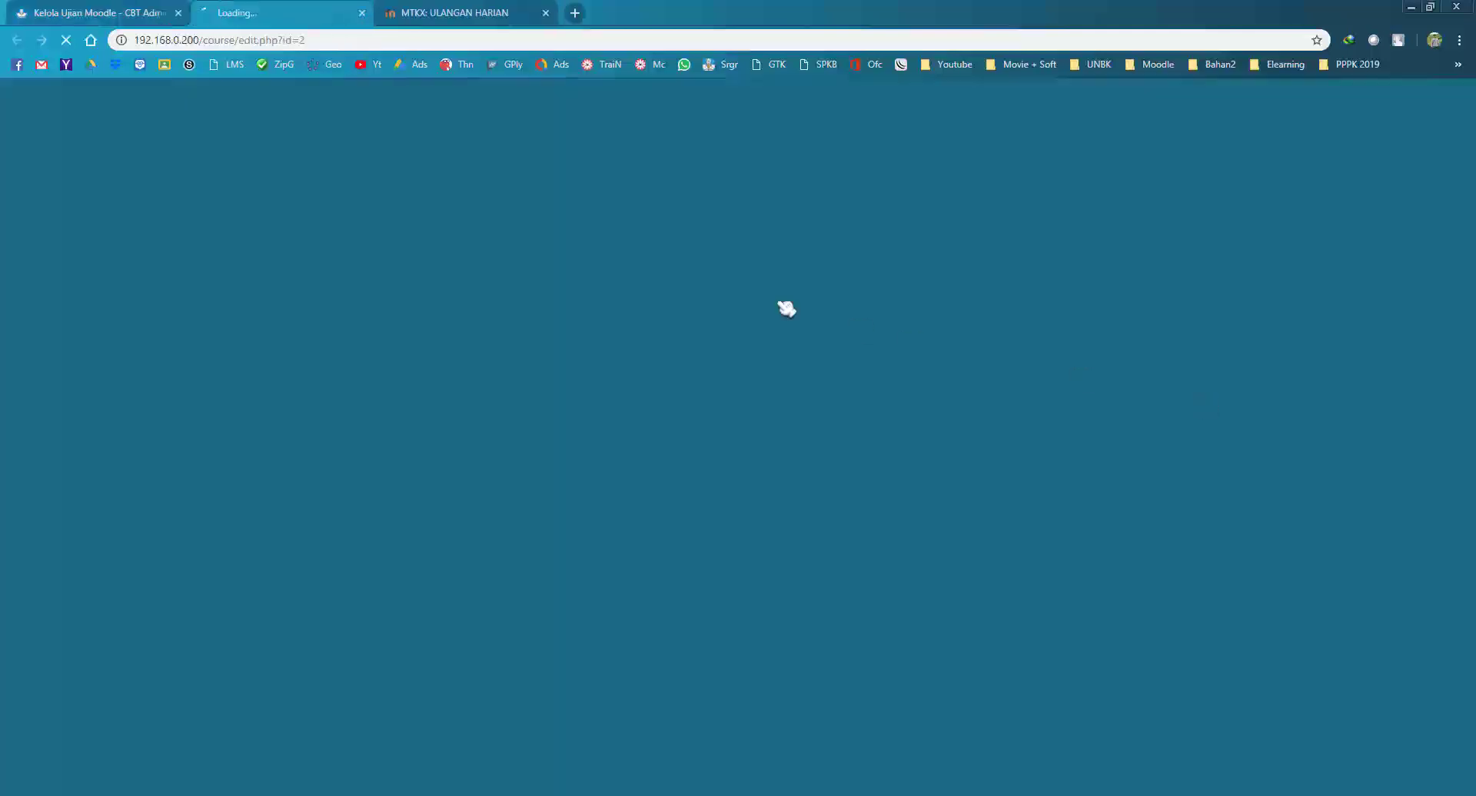
Step: Review the MATEMATIKA X course settings, then save them unchanged and display the ULANGAN HARIAN quiz page
scroll(751, 398, down, 3)
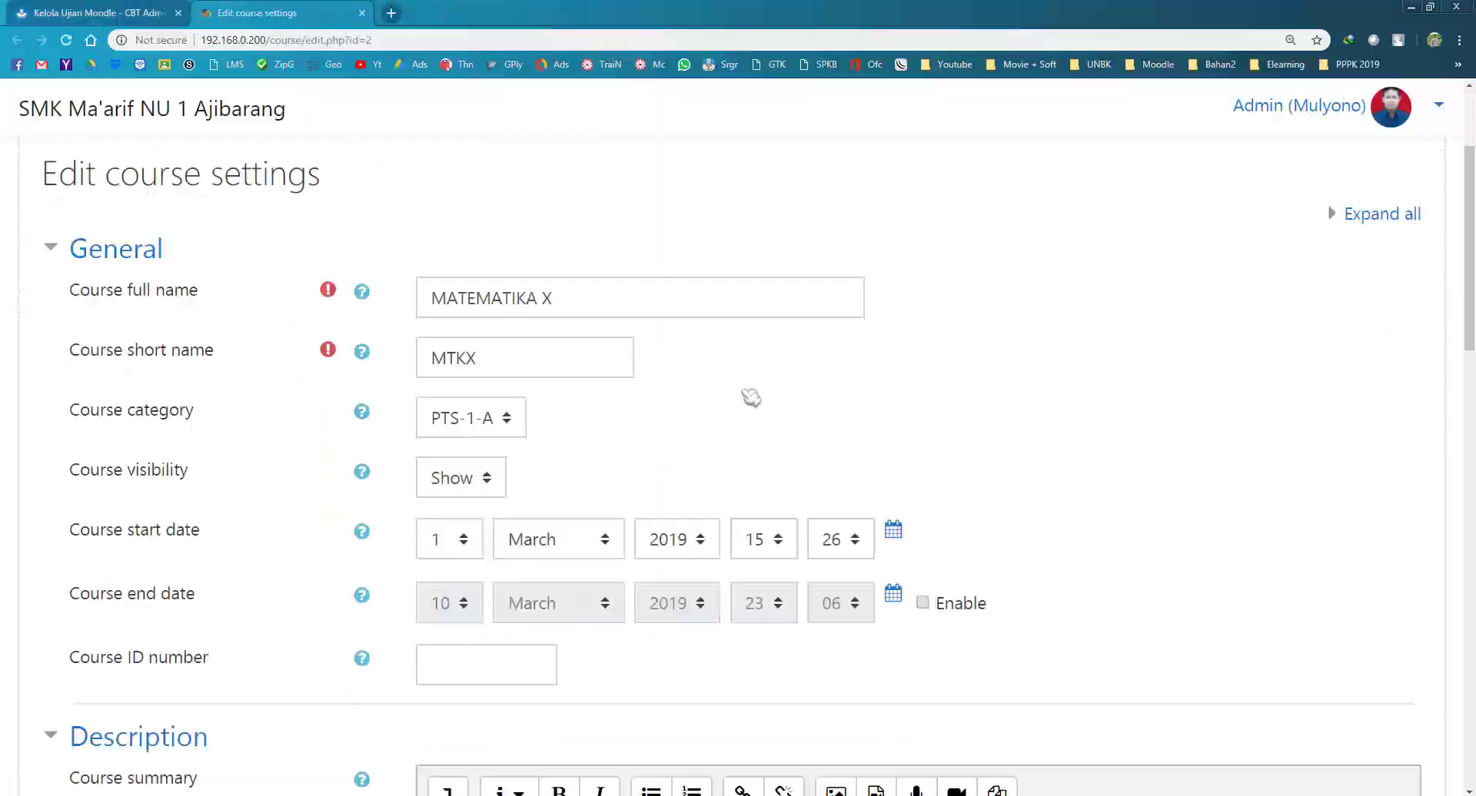
scroll(748, 402, up, 3)
scroll(738, 403, down, 7)
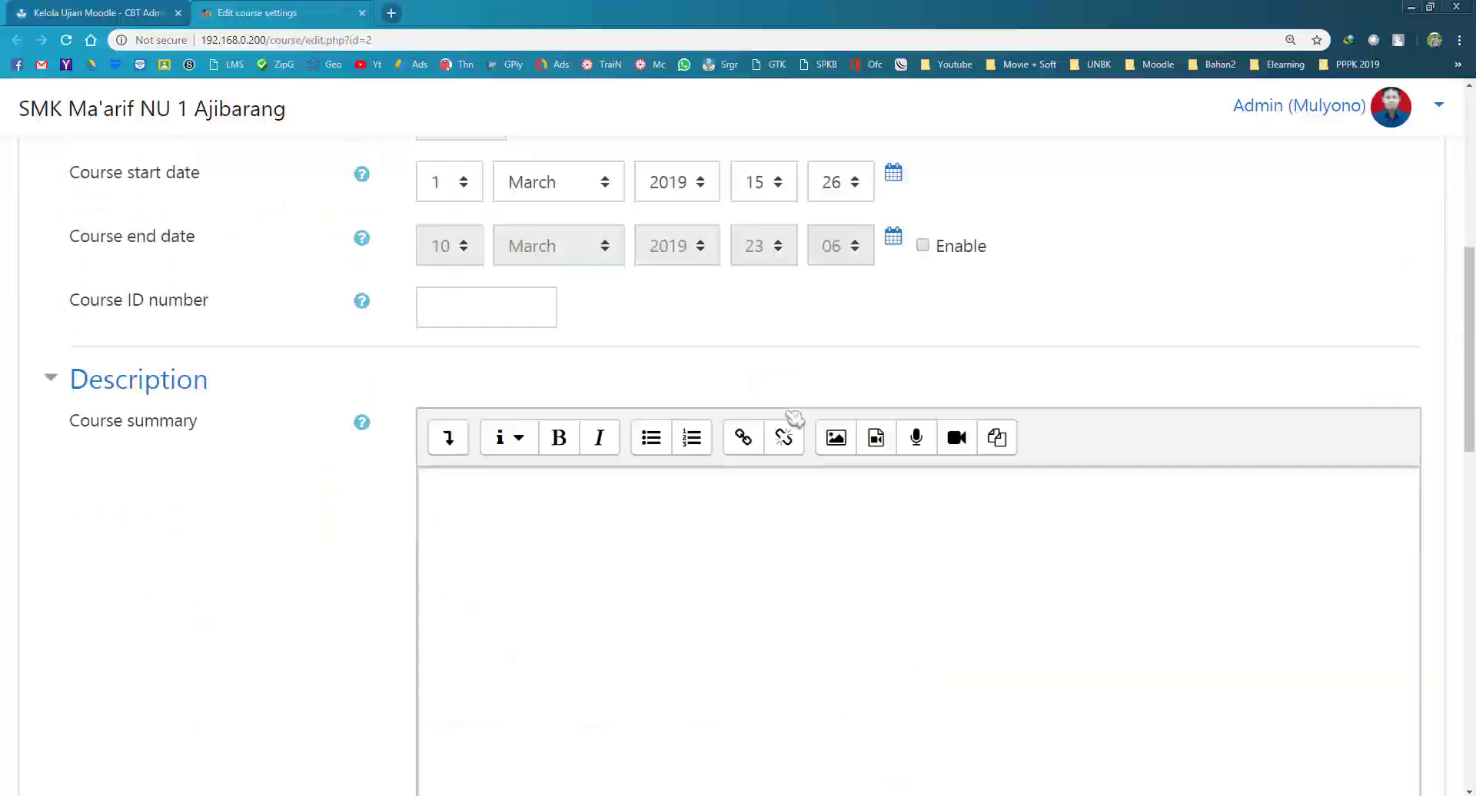
scroll(754, 487, down, 15)
click(520, 552)
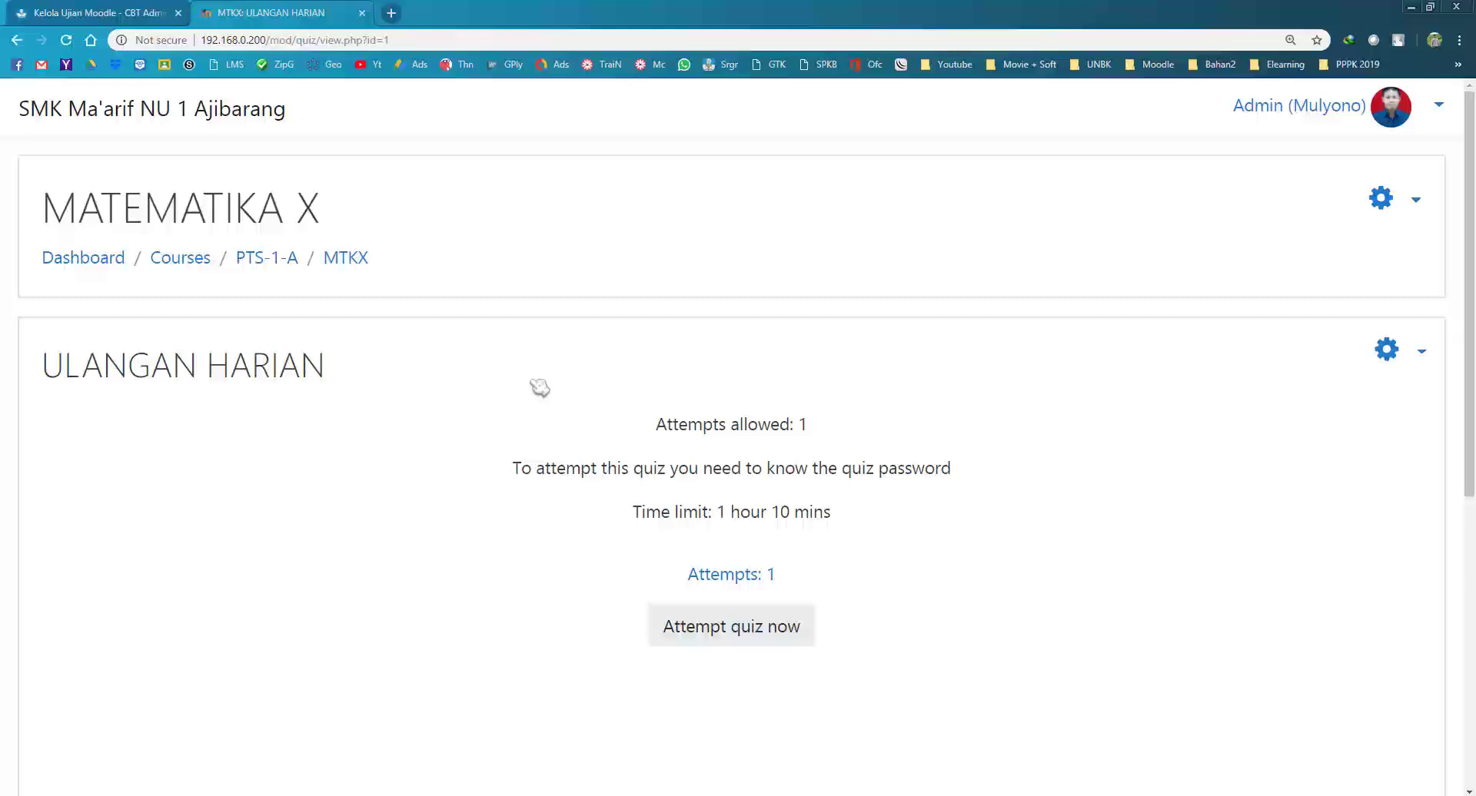
Step: Compare the administrator's ULANGAN HARIAN quiz page with the student's attempt summary in the MEmu emulator
drag(71, 367, 305, 368)
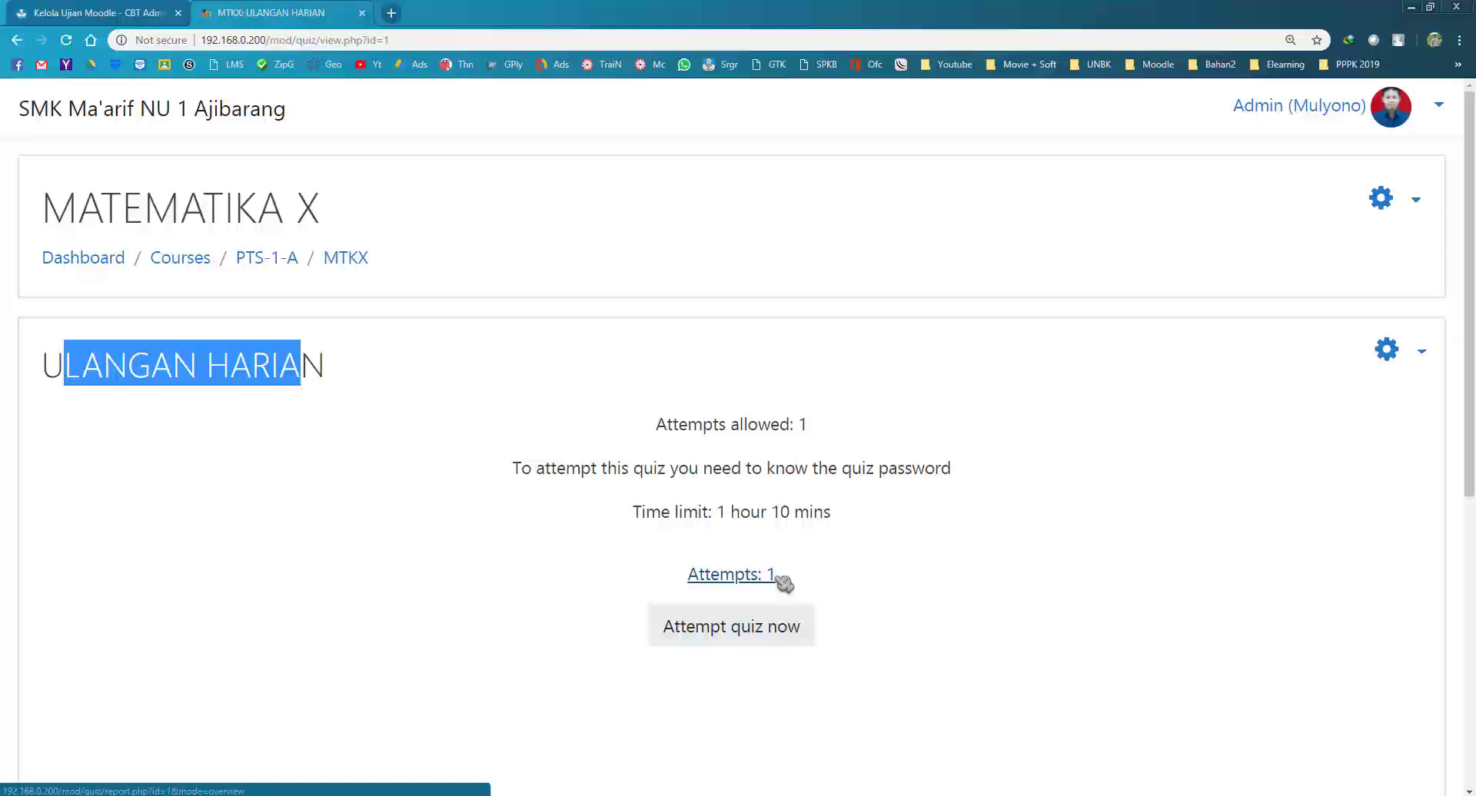
click(835, 408)
key(alt+Tab)
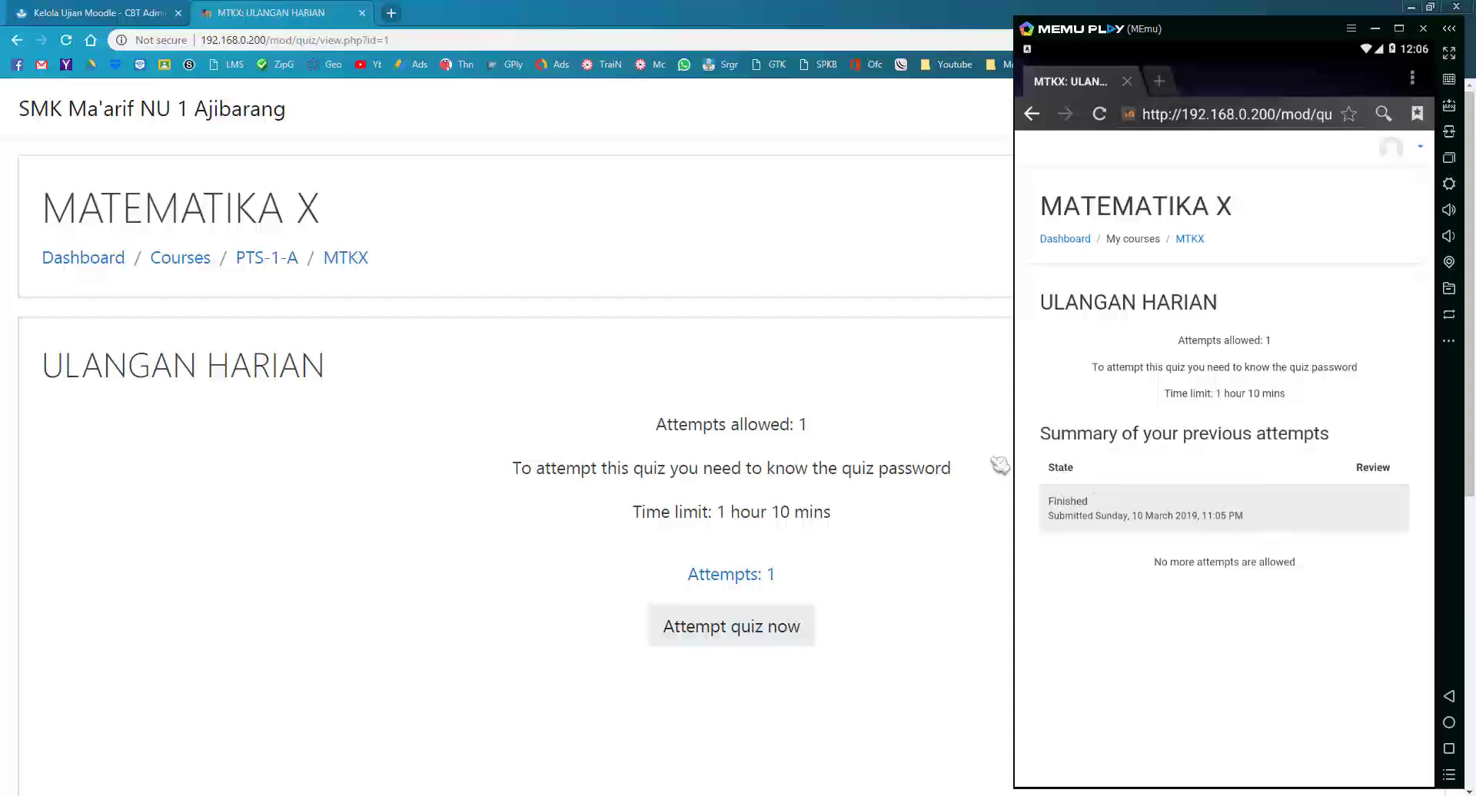
click(888, 396)
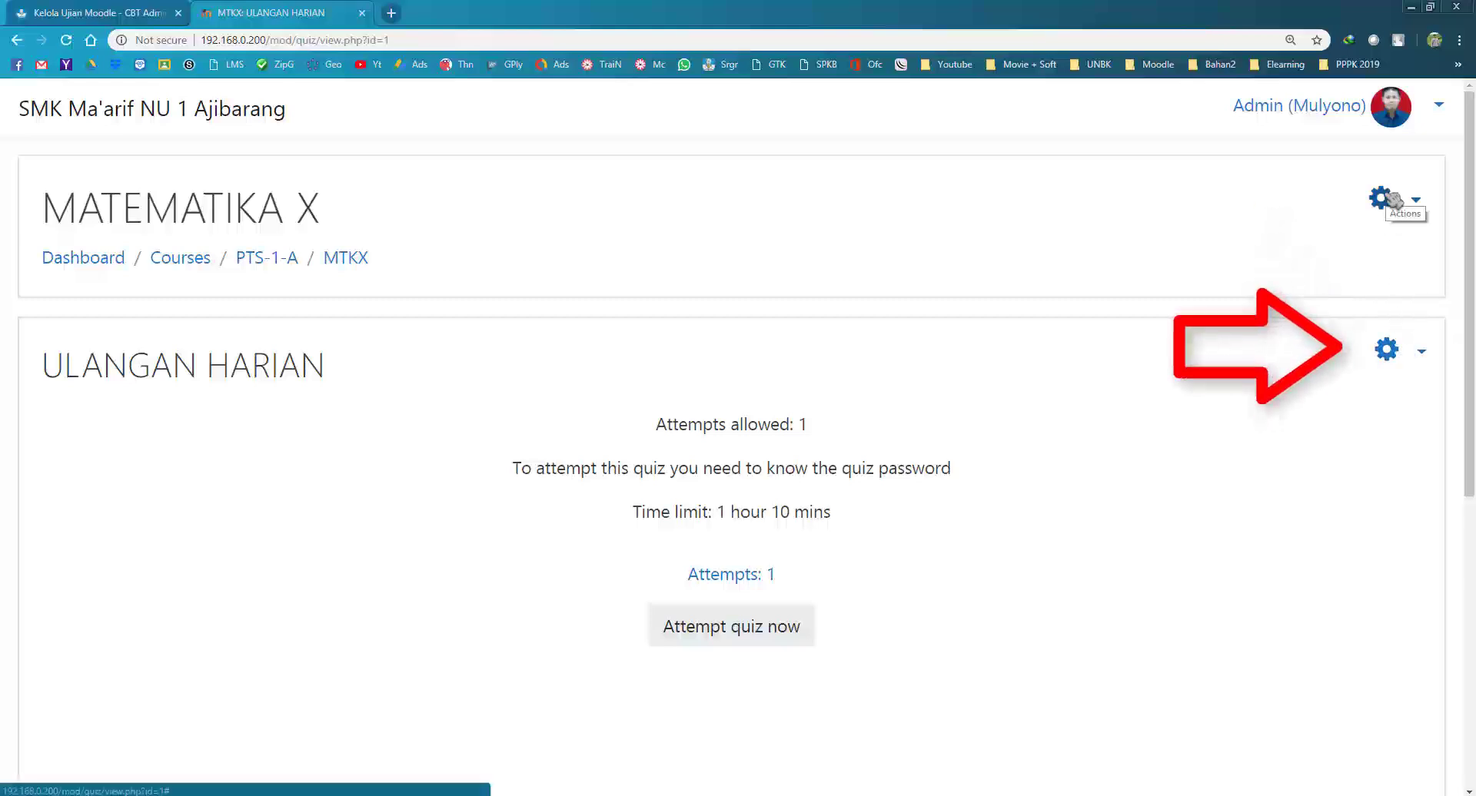
Step: Open the ULANGAN HARIAN quiz settings for editing and expand the Review options section
click(1390, 349)
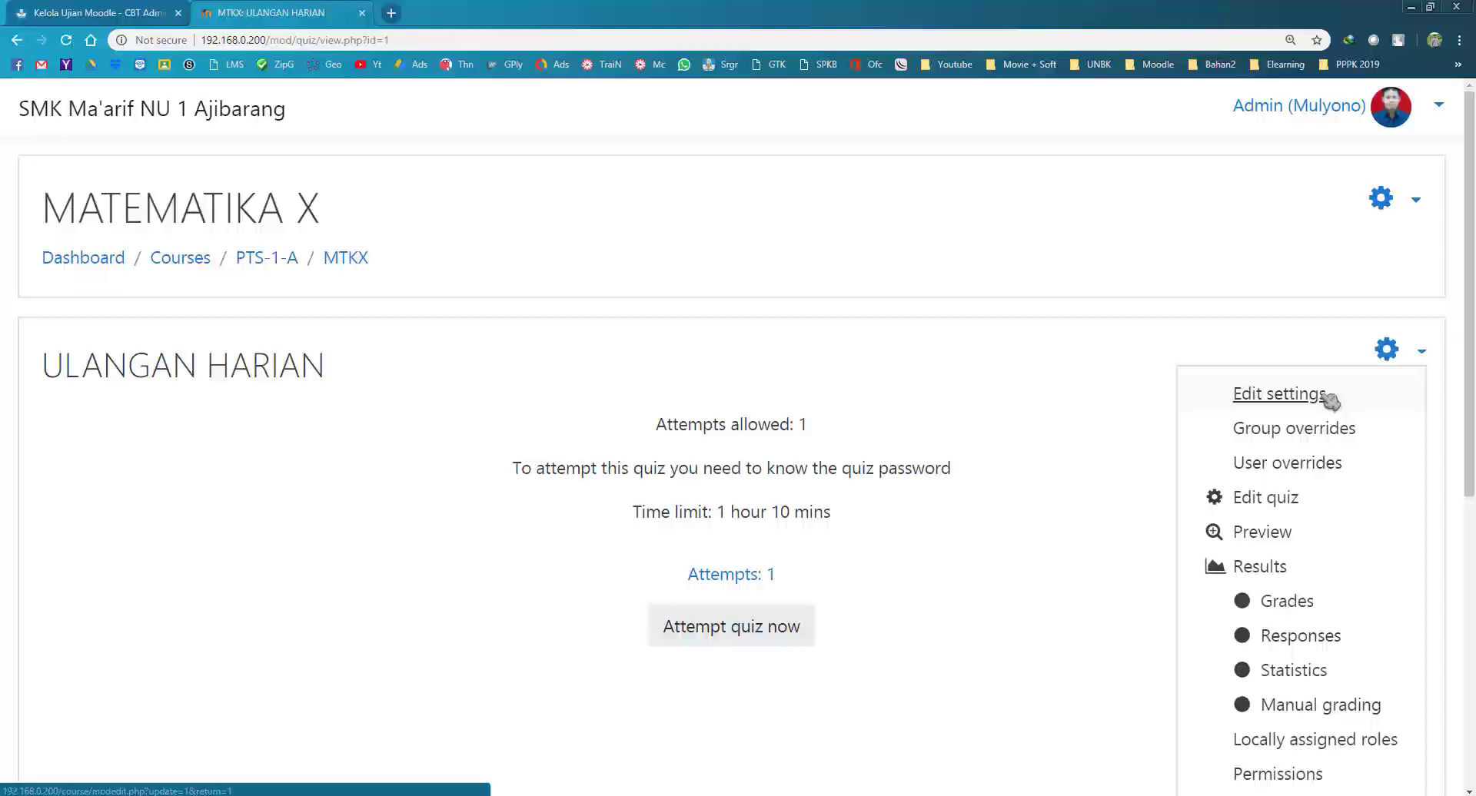
click(1279, 394)
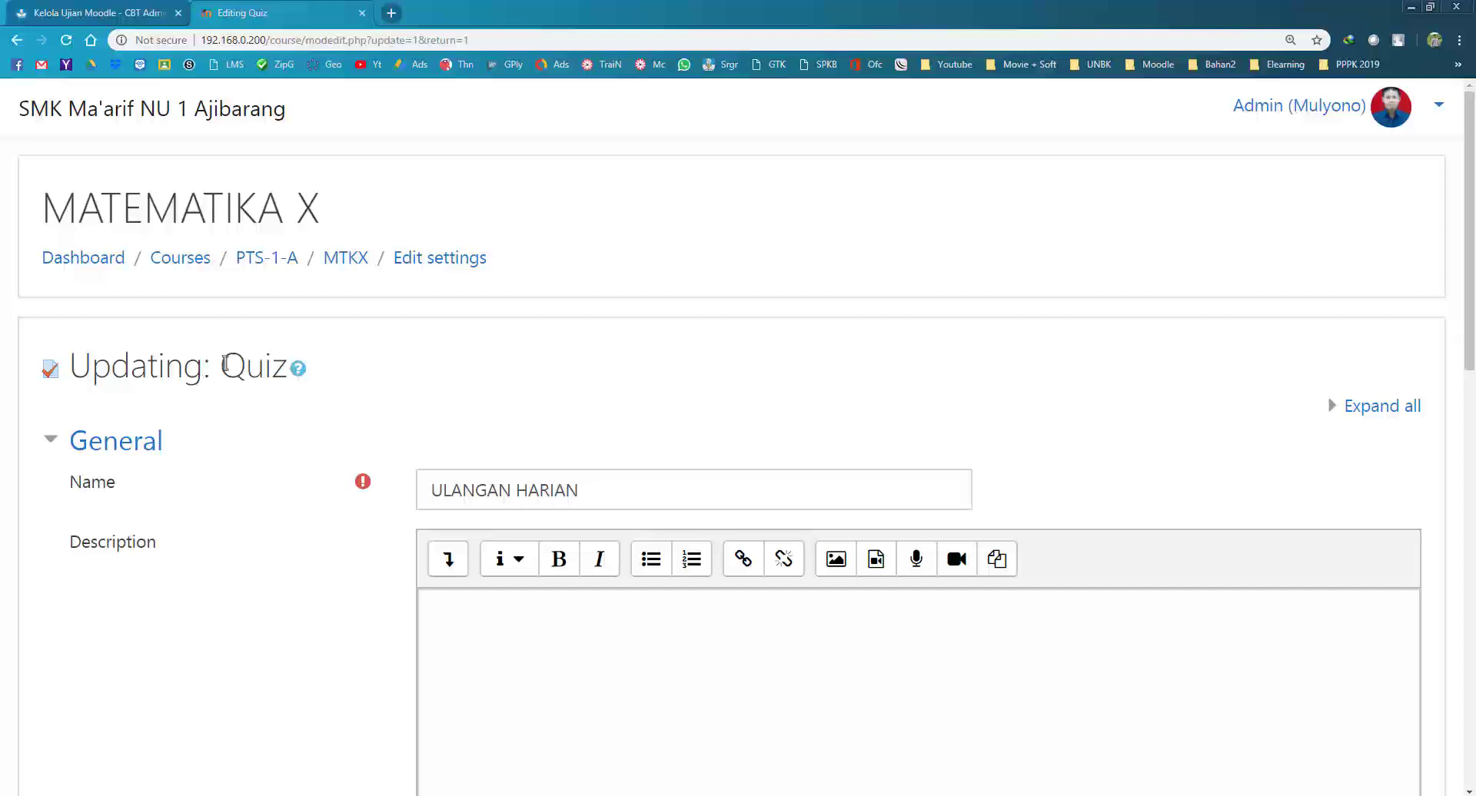
drag(230, 365, 288, 365)
click(595, 436)
scroll(593, 438, down, 3)
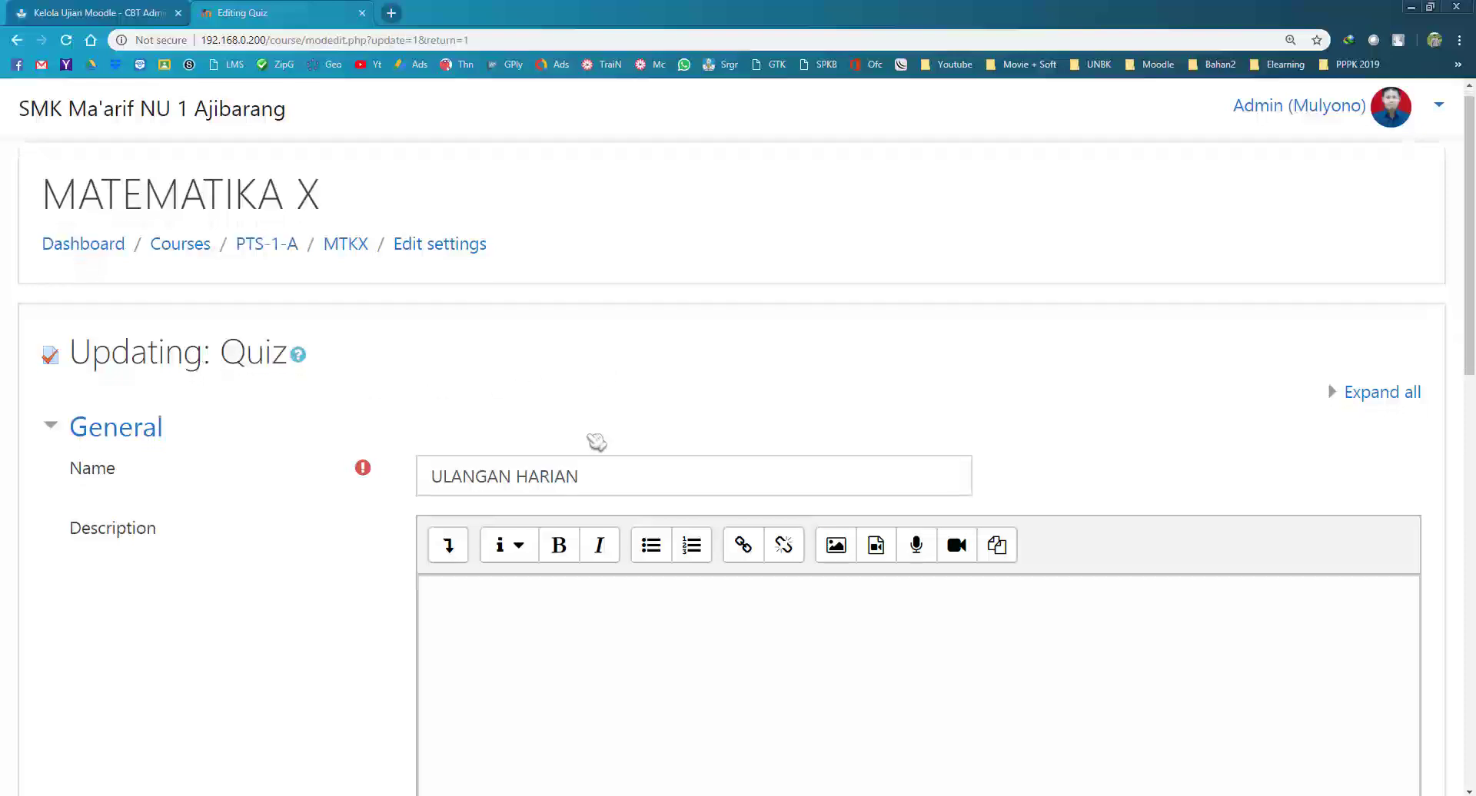
scroll(342, 481, down, 3)
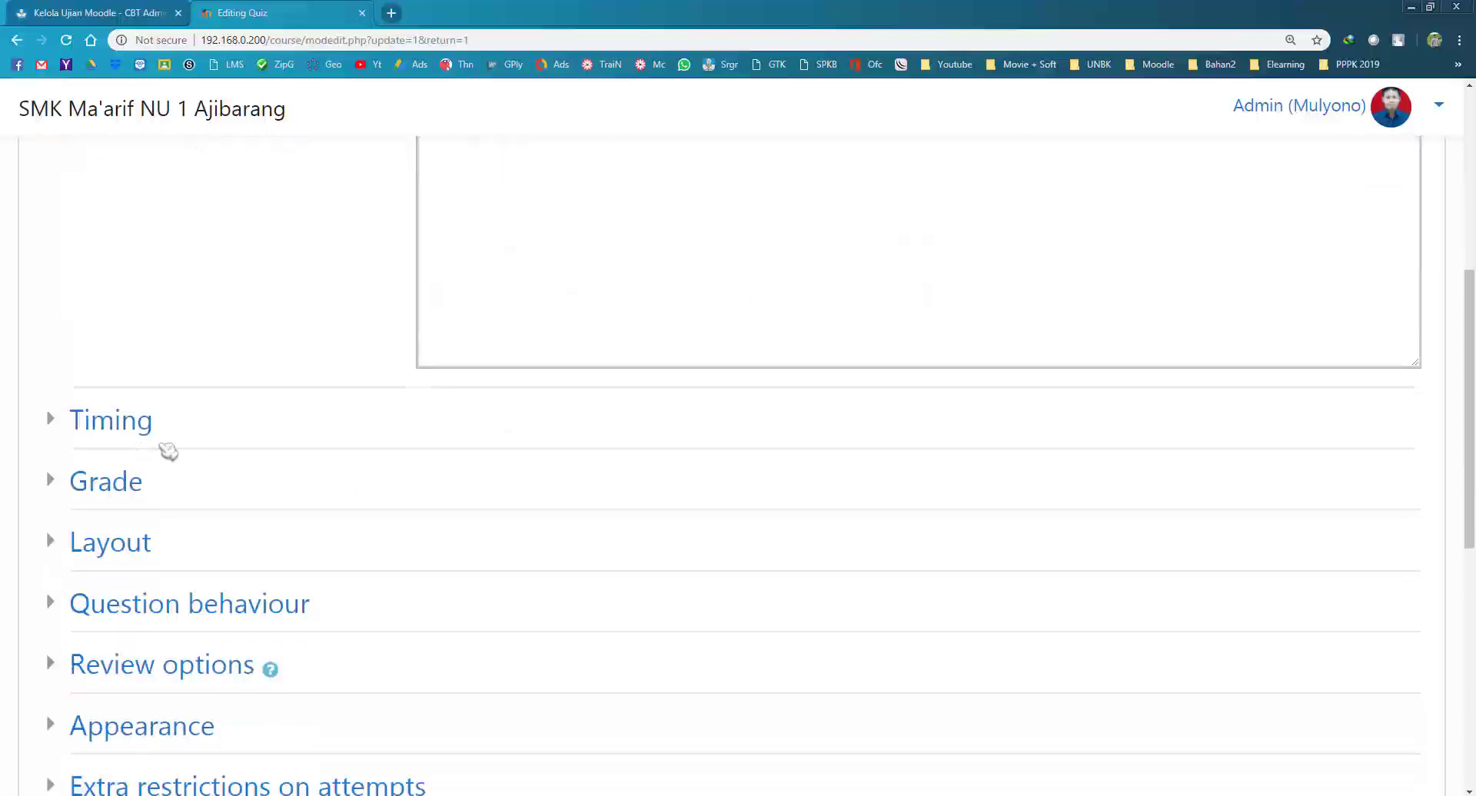
scroll(184, 468, down, 2)
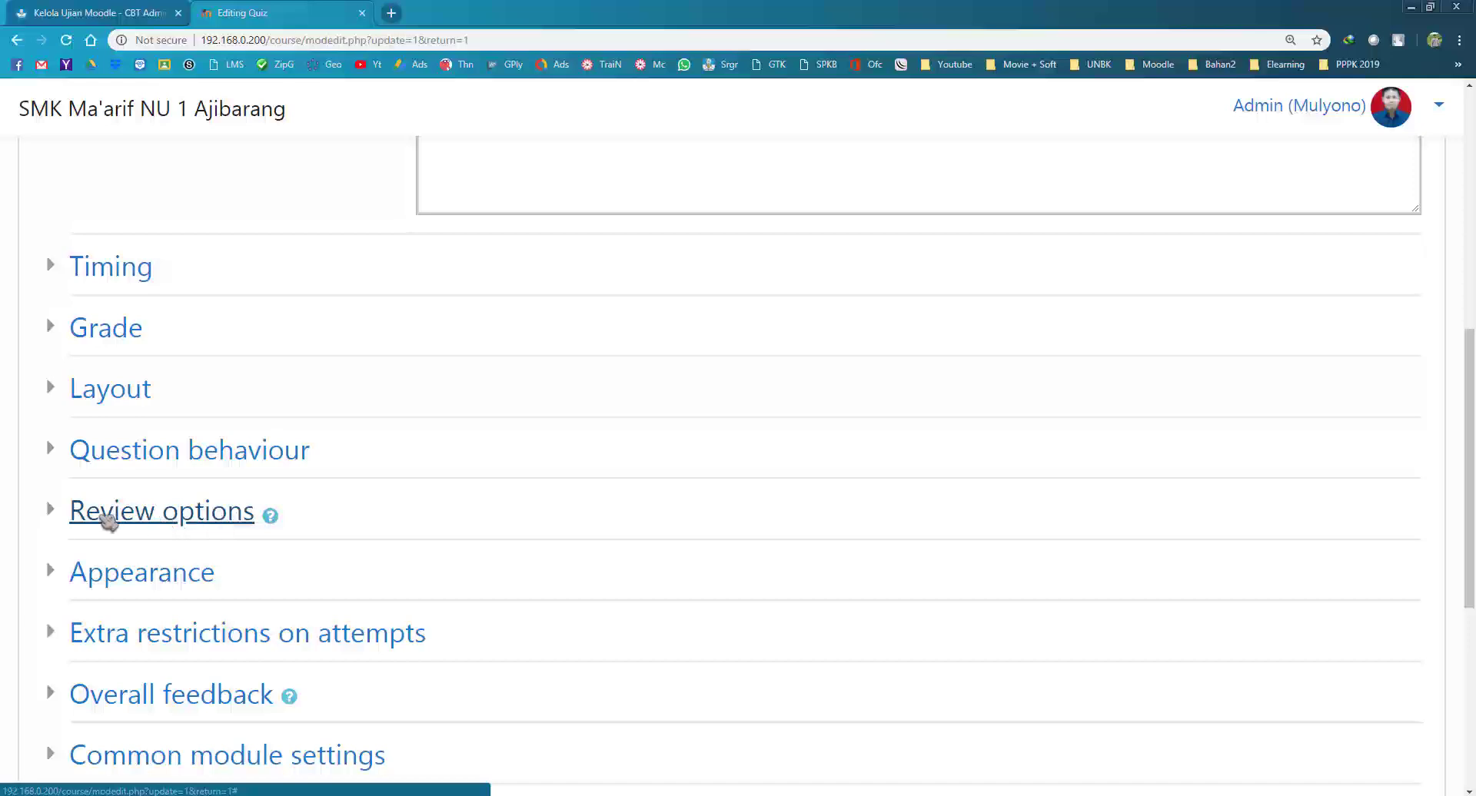
click(115, 521)
scroll(169, 507, down, 2)
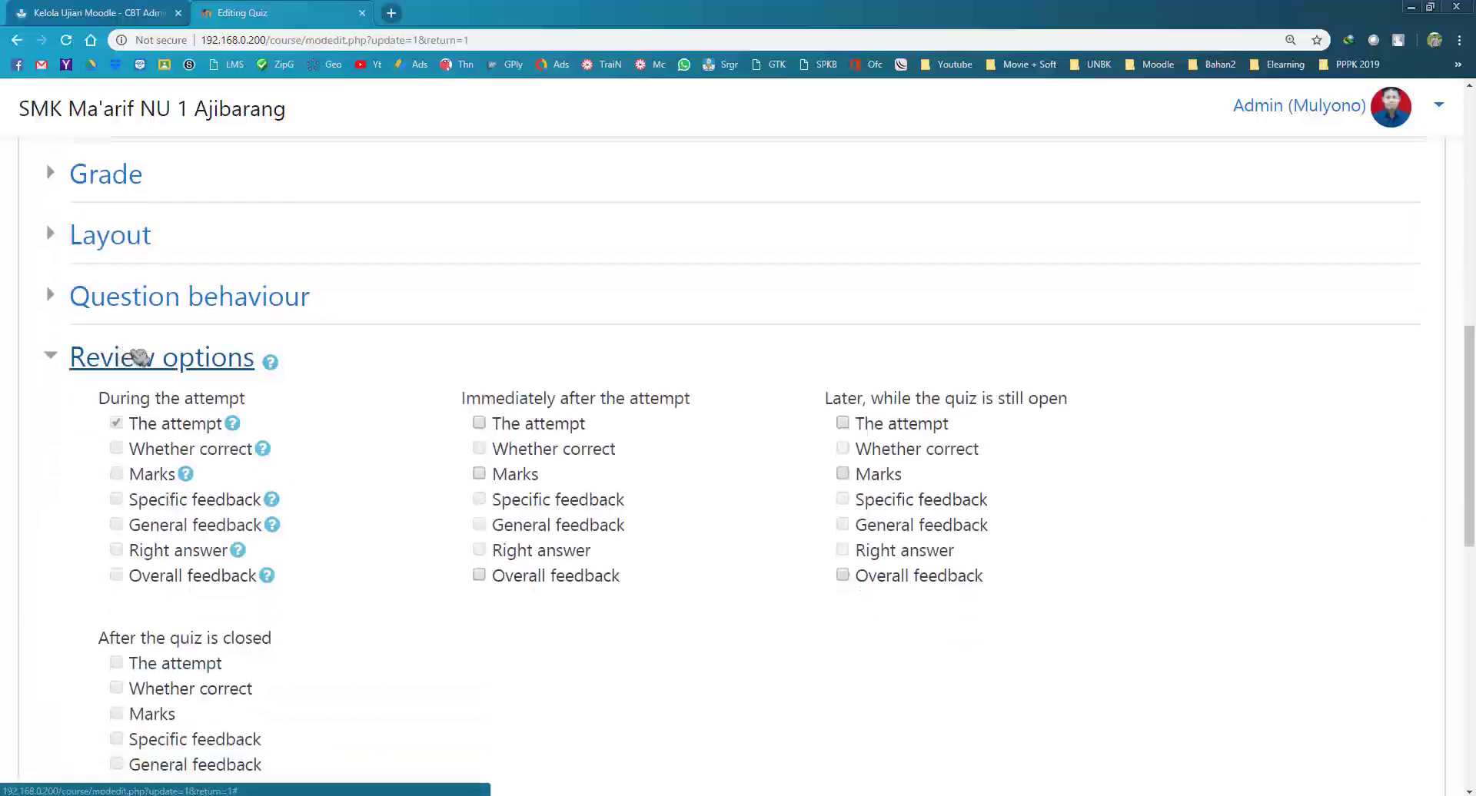
scroll(219, 395, down, 2)
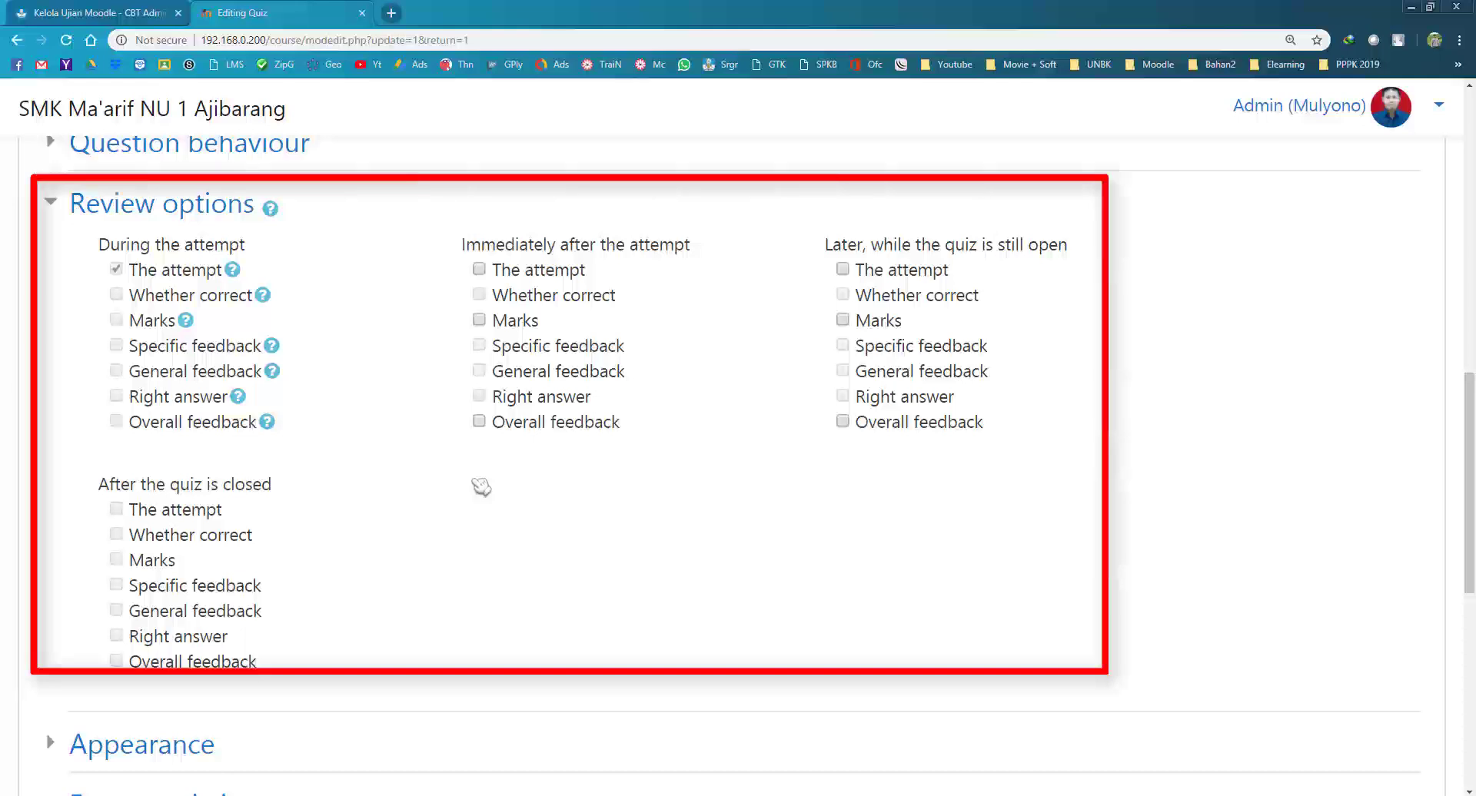
Step: Enable Marks both immediately after the attempt and while the quiz is still open, save the quiz, and switch to the student's emulator
key(alt+Tab)
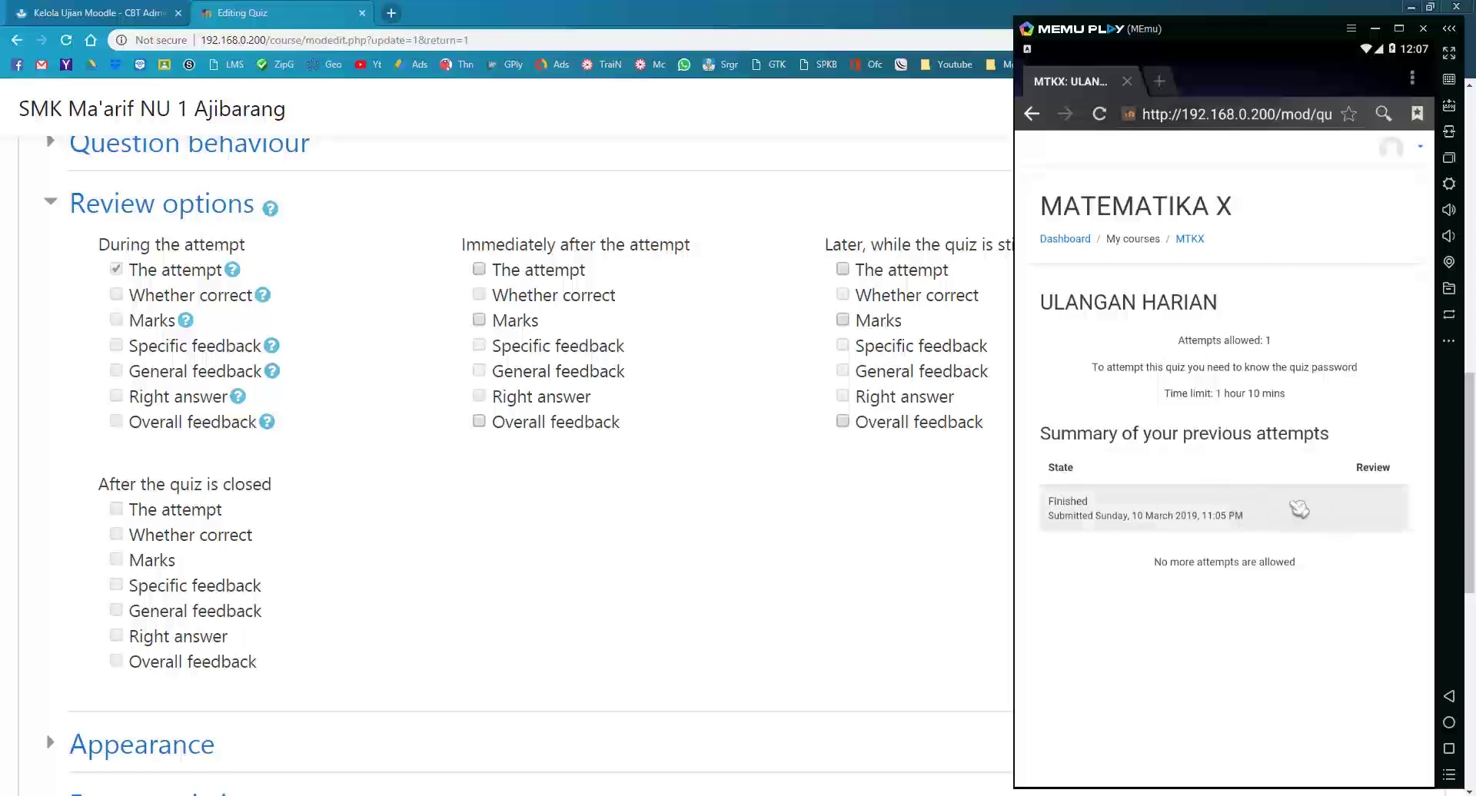
click(587, 198)
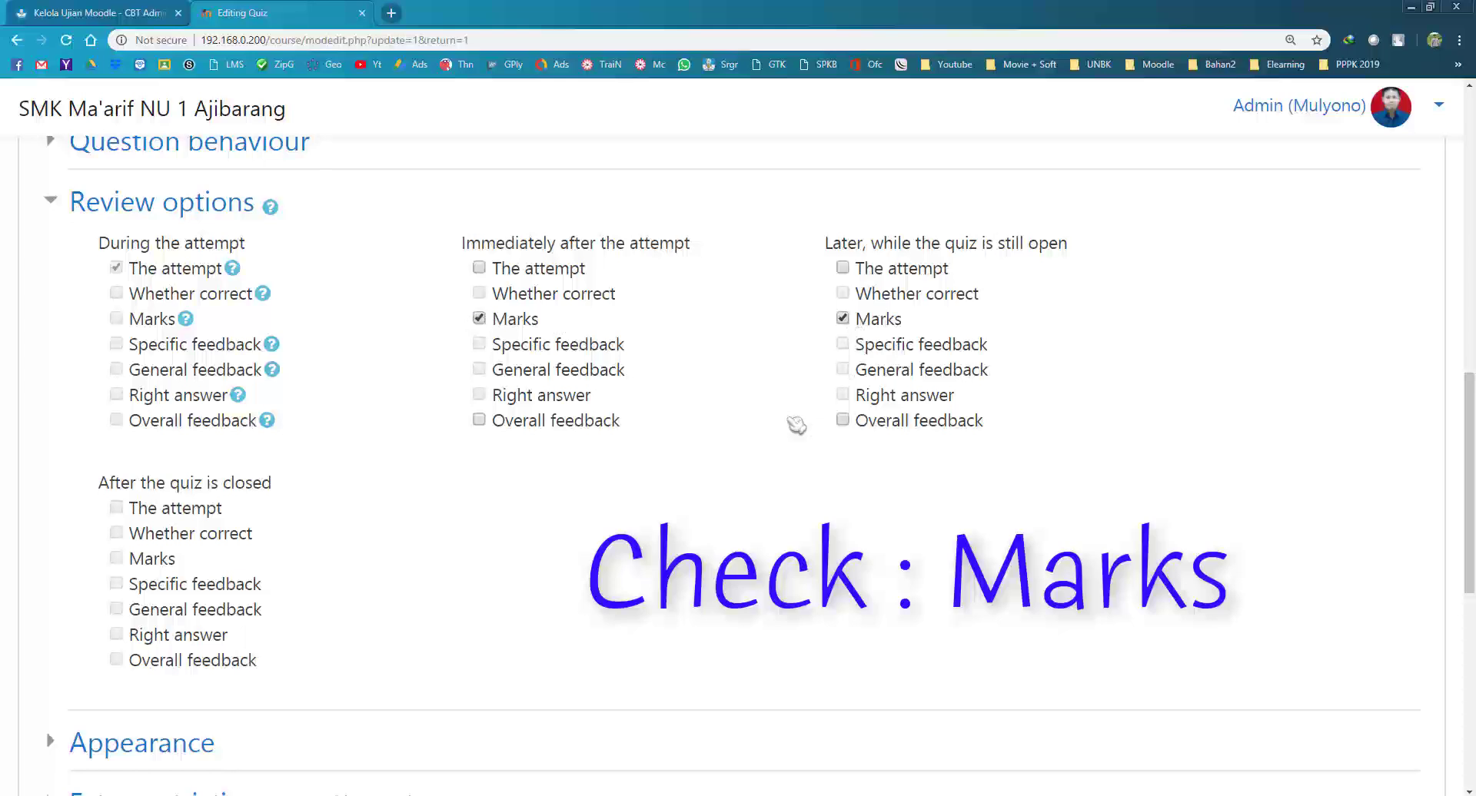
scroll(730, 430, down, 10)
click(520, 547)
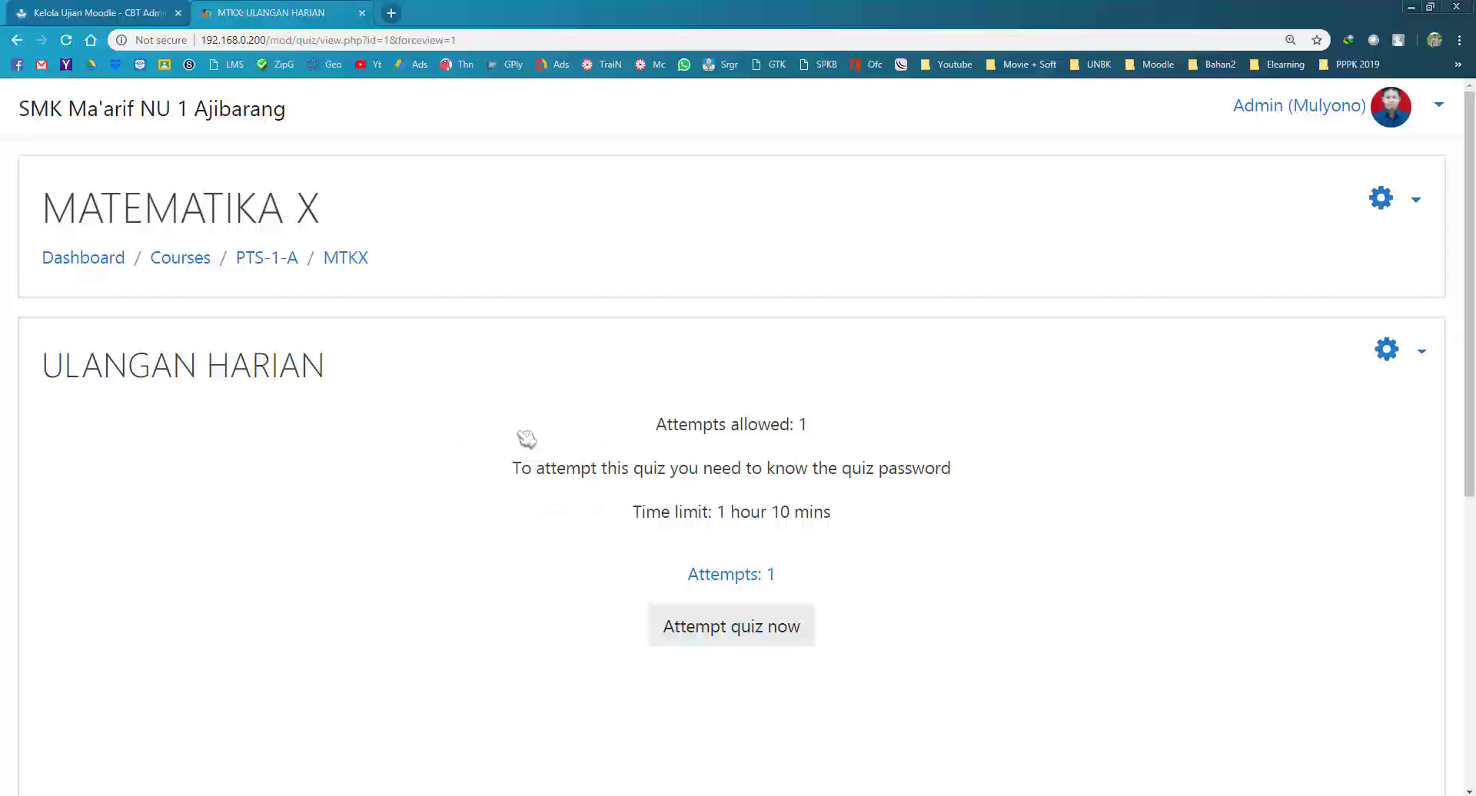
key(alt+Tab)
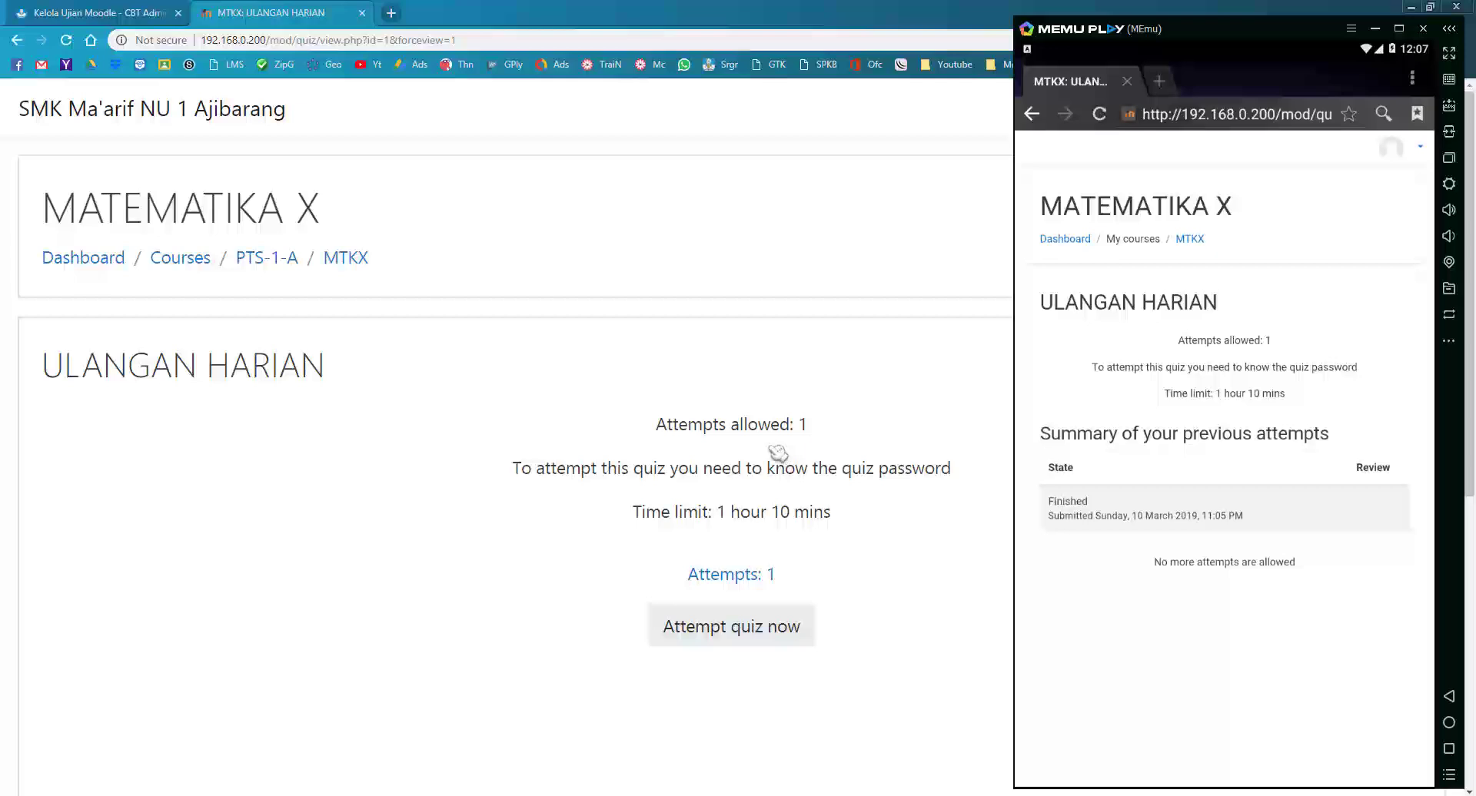
Step: Refresh the student's attempt summary, recheck the Marks review options in the ULANGAN HARIAN settings, save the quiz, and return to the MEmu emulator
click(1100, 115)
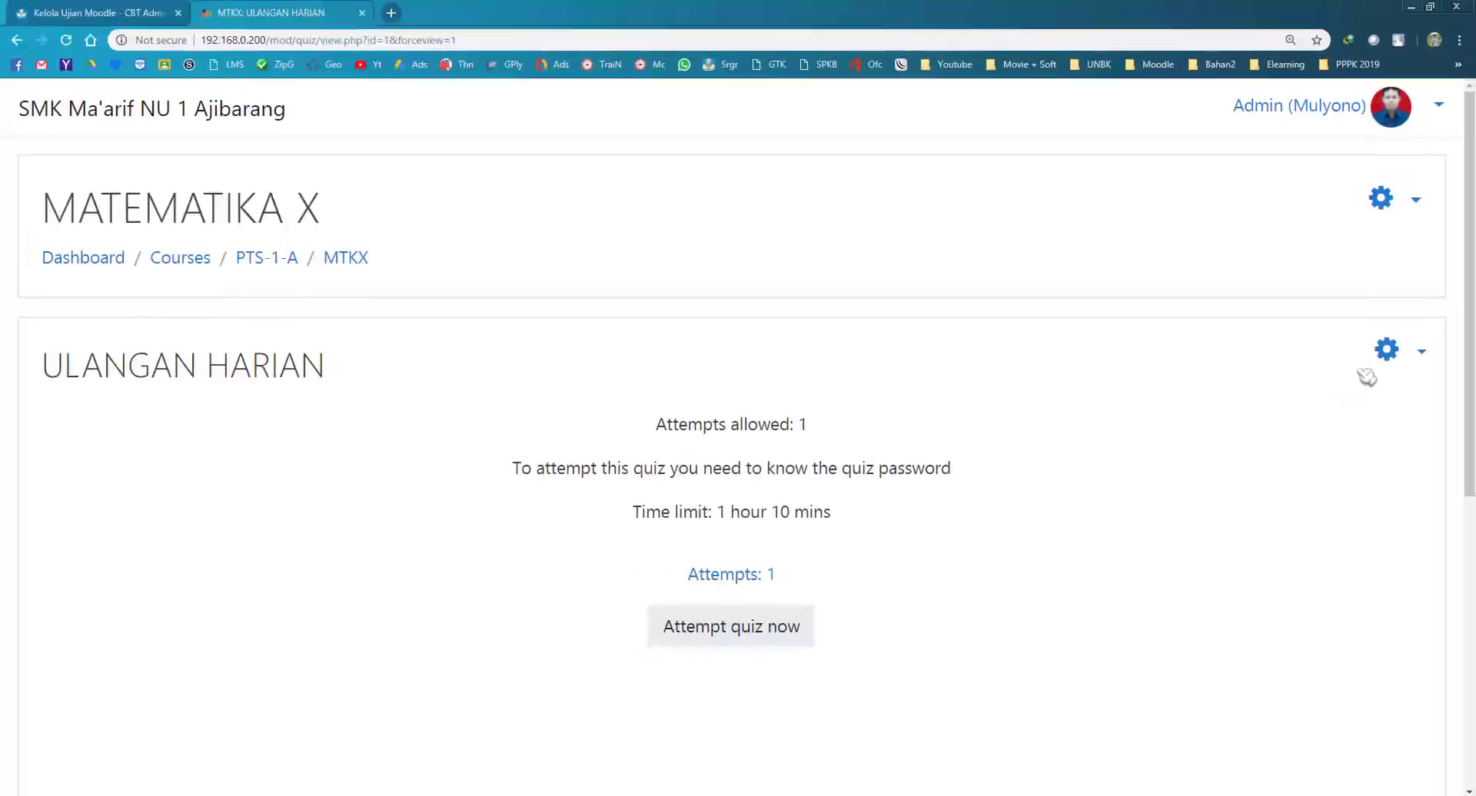
click(1398, 356)
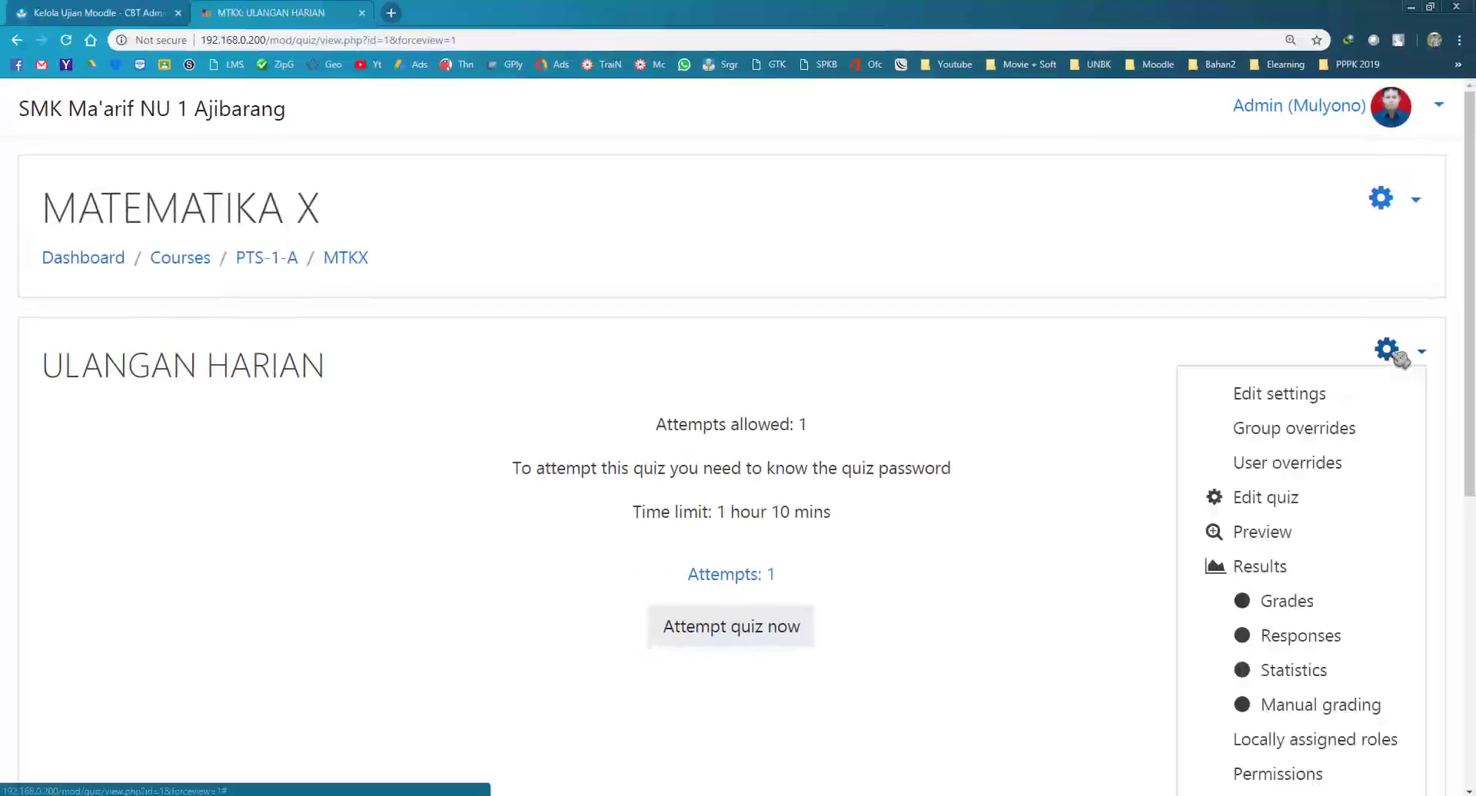
click(1243, 392)
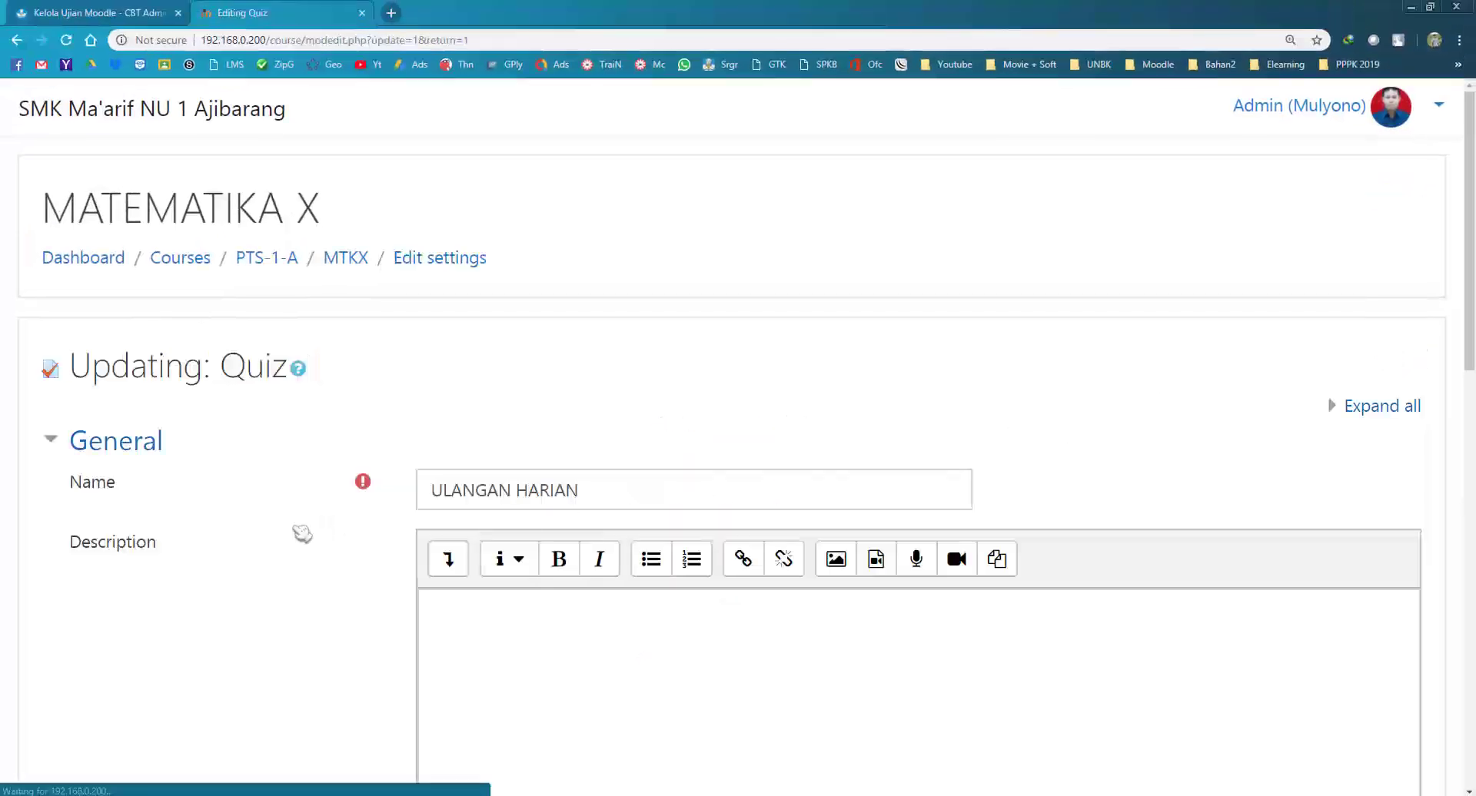
scroll(197, 533, down, 10)
click(192, 375)
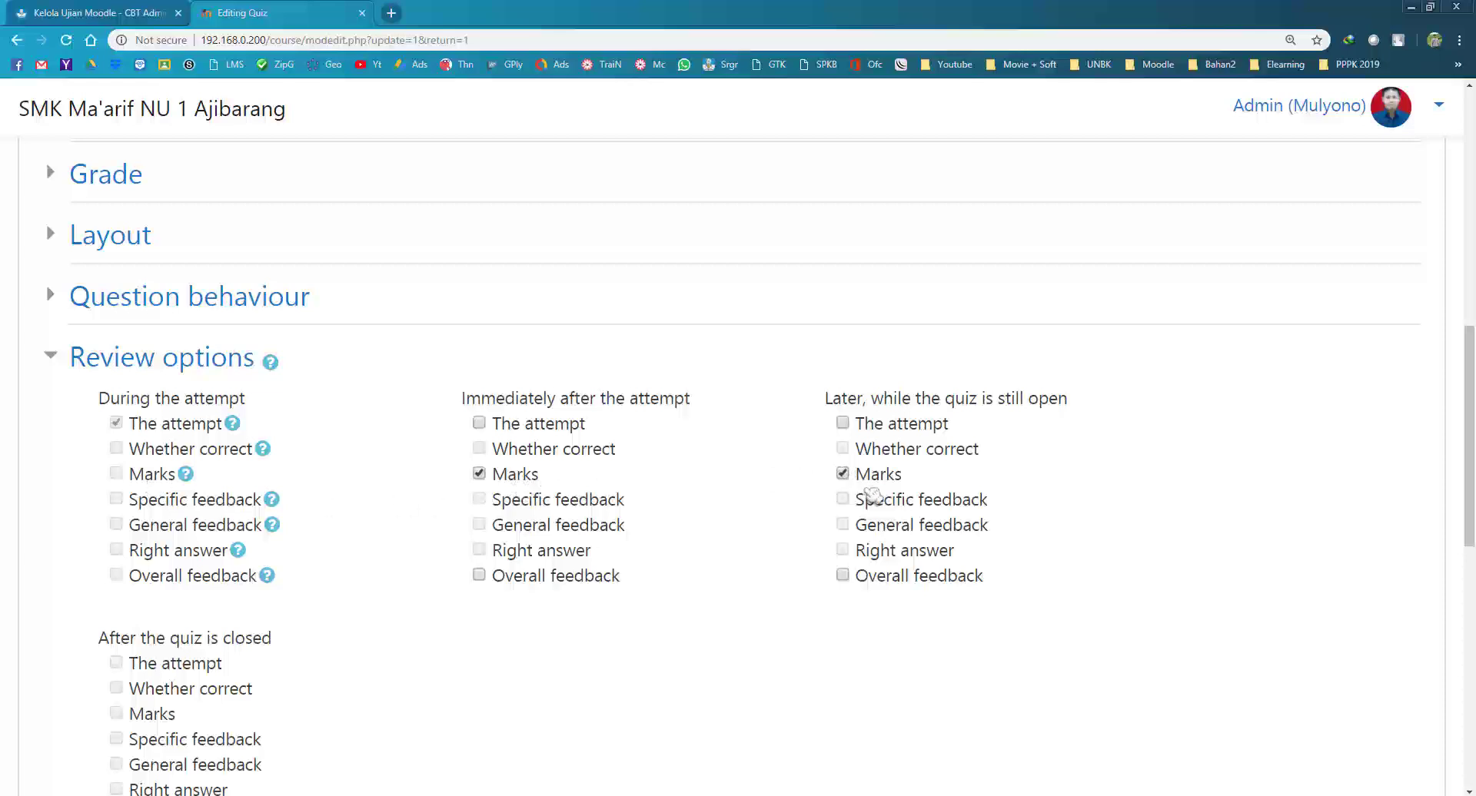
scroll(655, 620, down, 9)
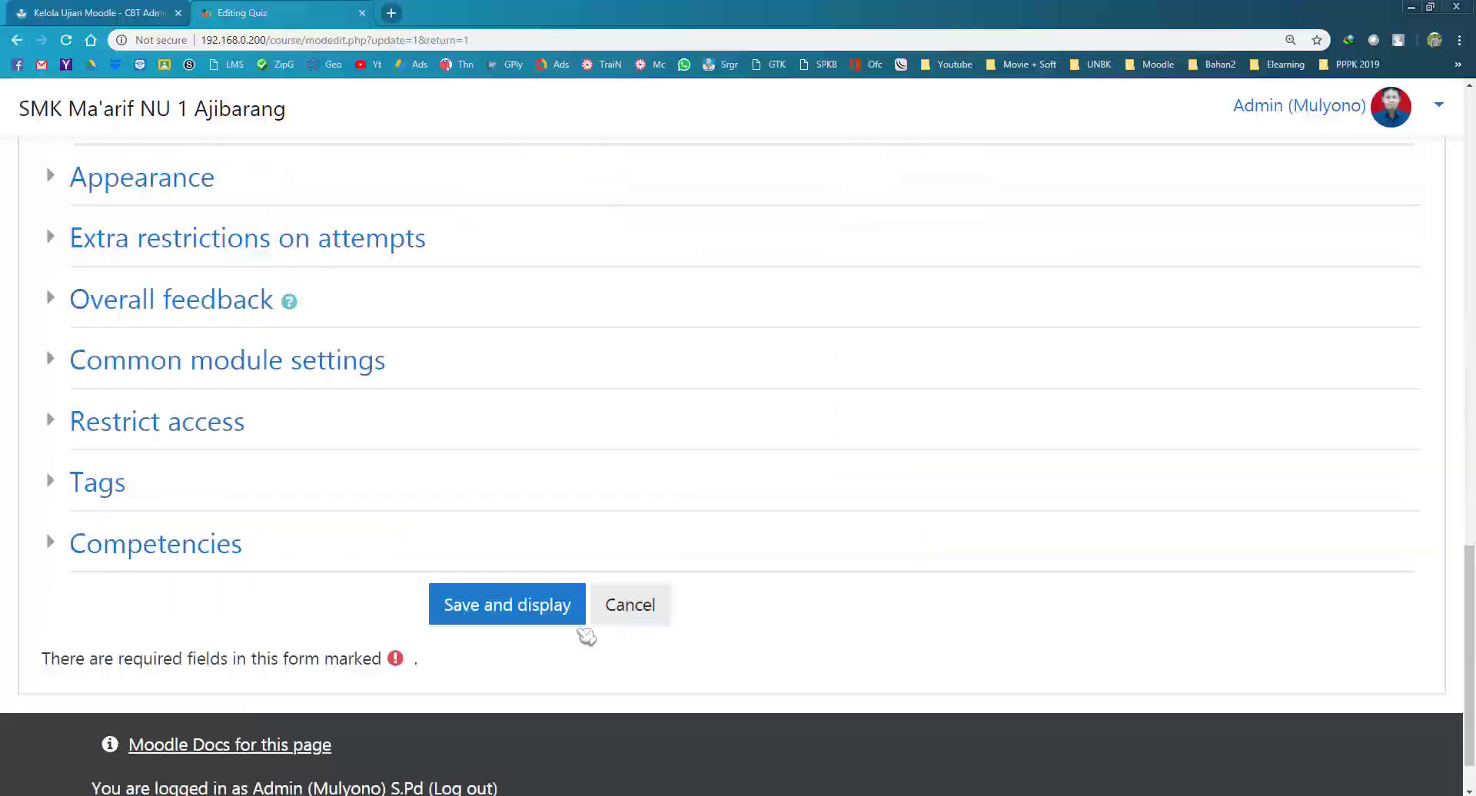
click(511, 557)
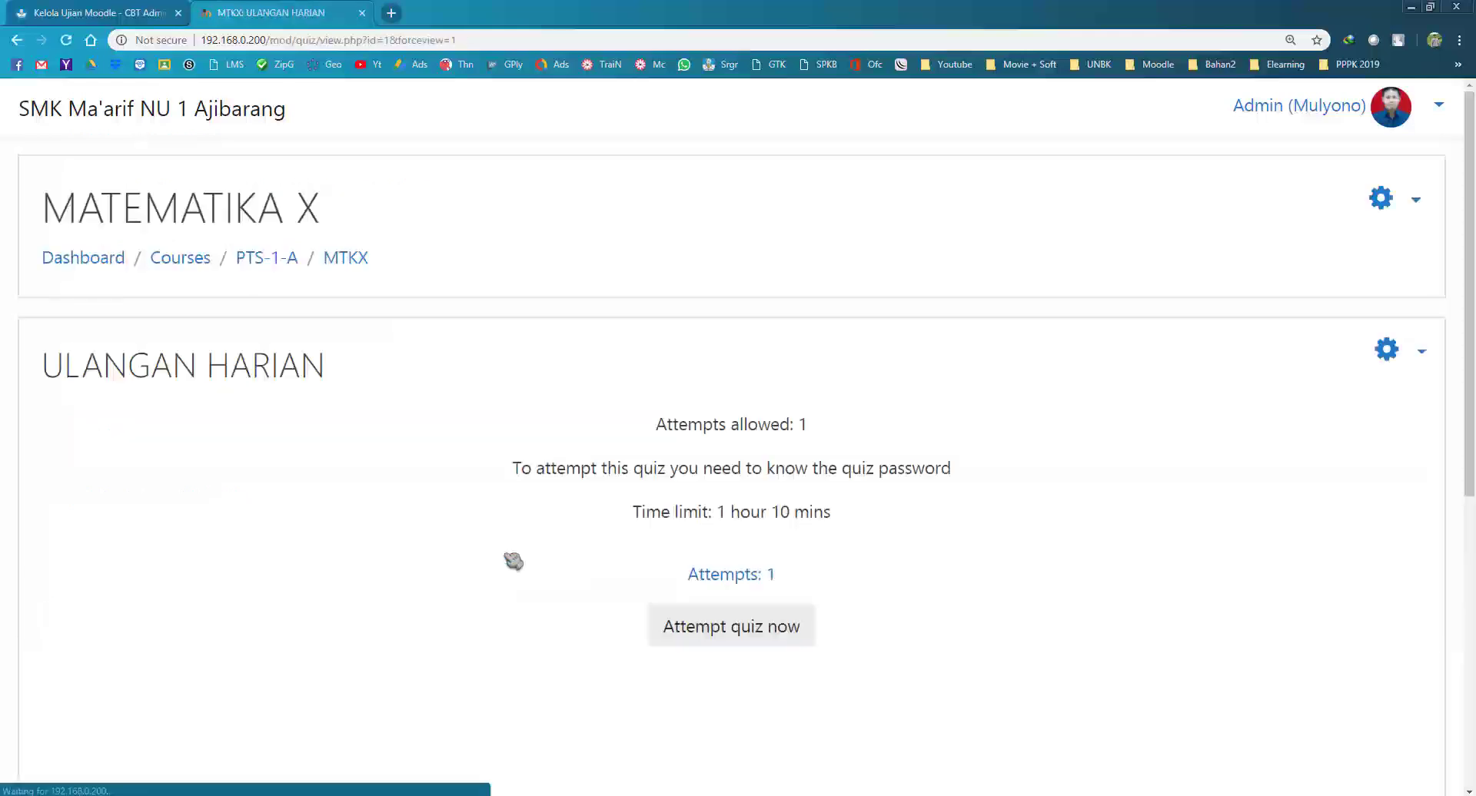
key(alt+Tab)
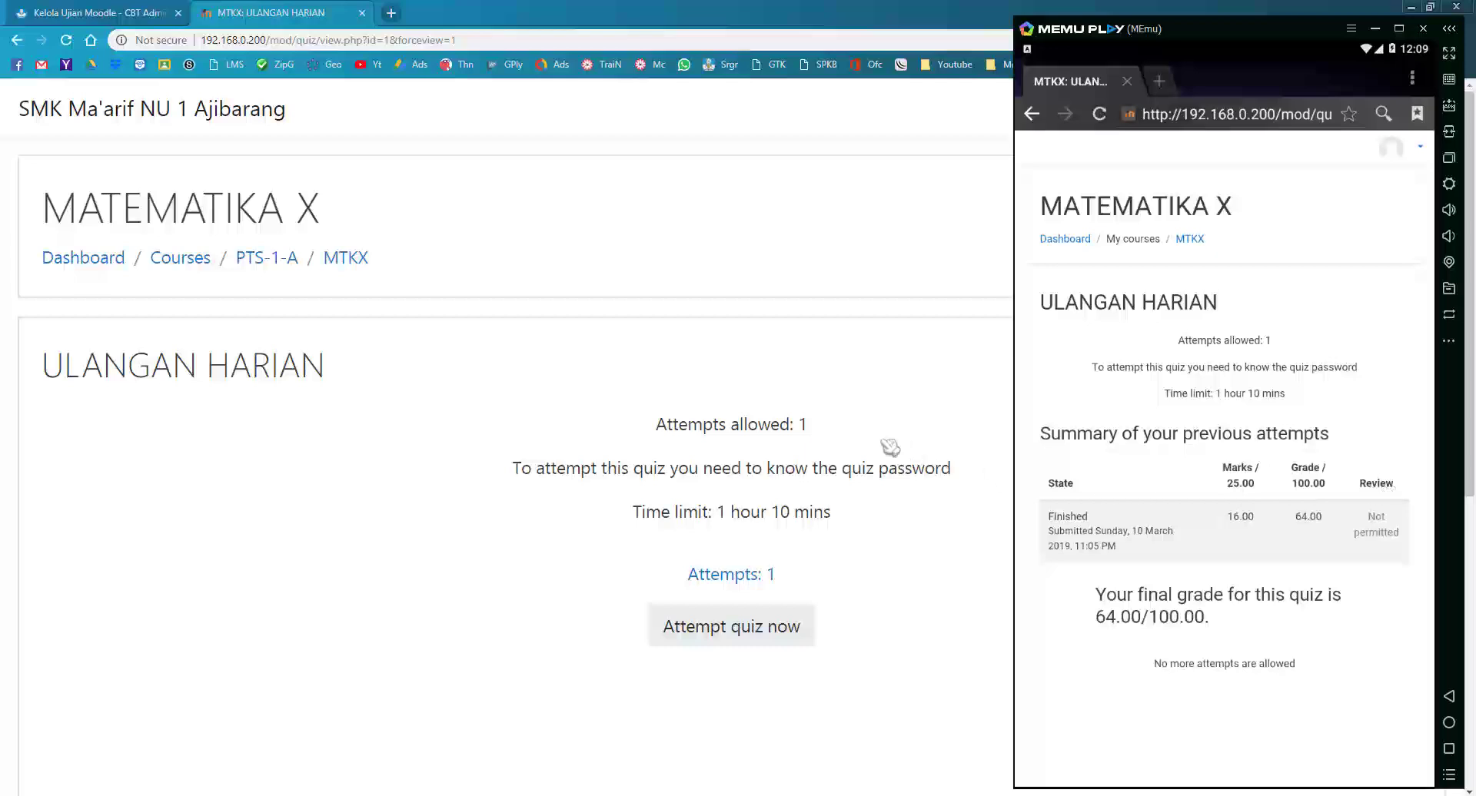
Step: In the ULANGAN HARIAN review options, enable The attempt both immediately after the attempt and while the quiz is still open, and save the quiz
click(373, 483)
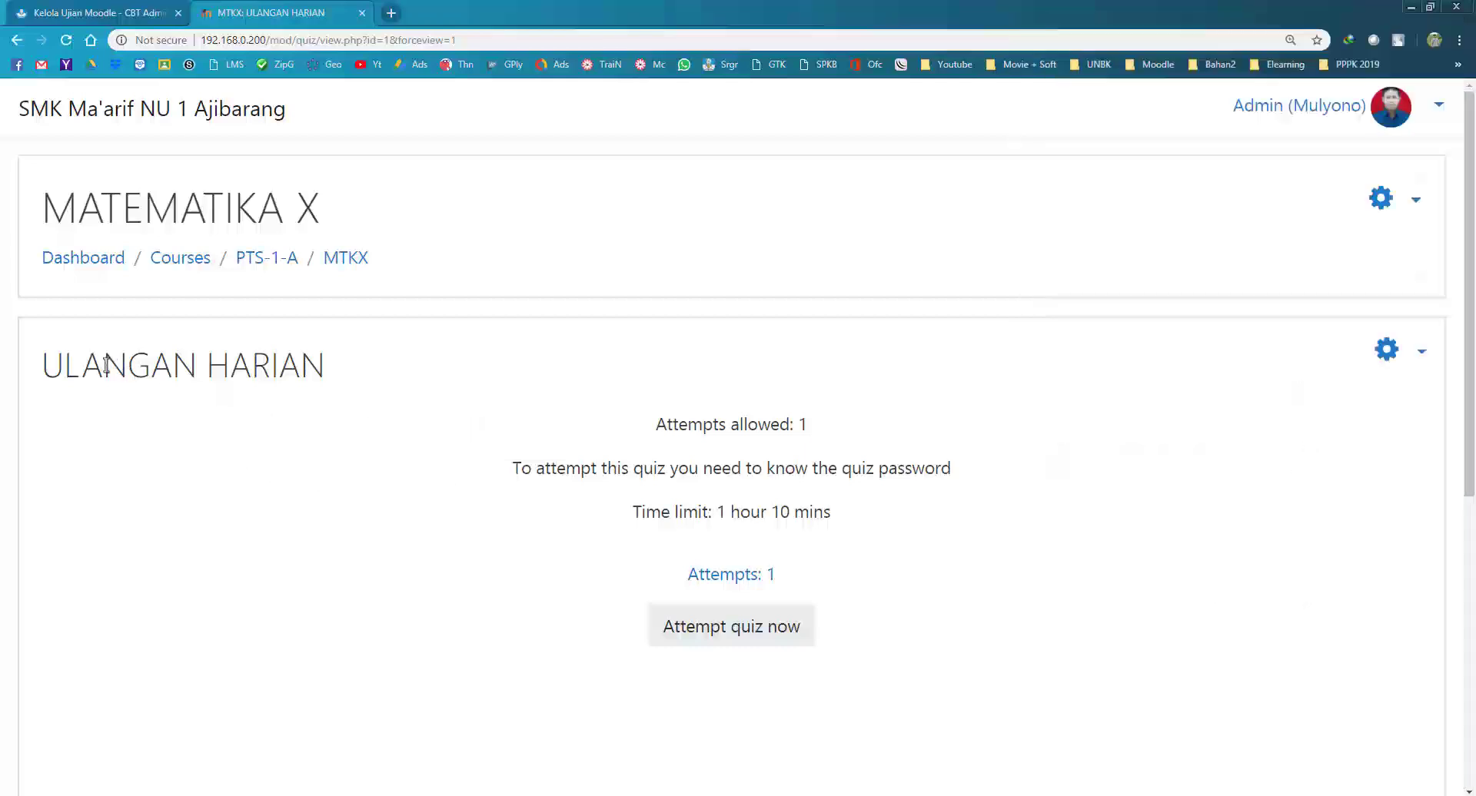
drag(81, 361, 299, 361)
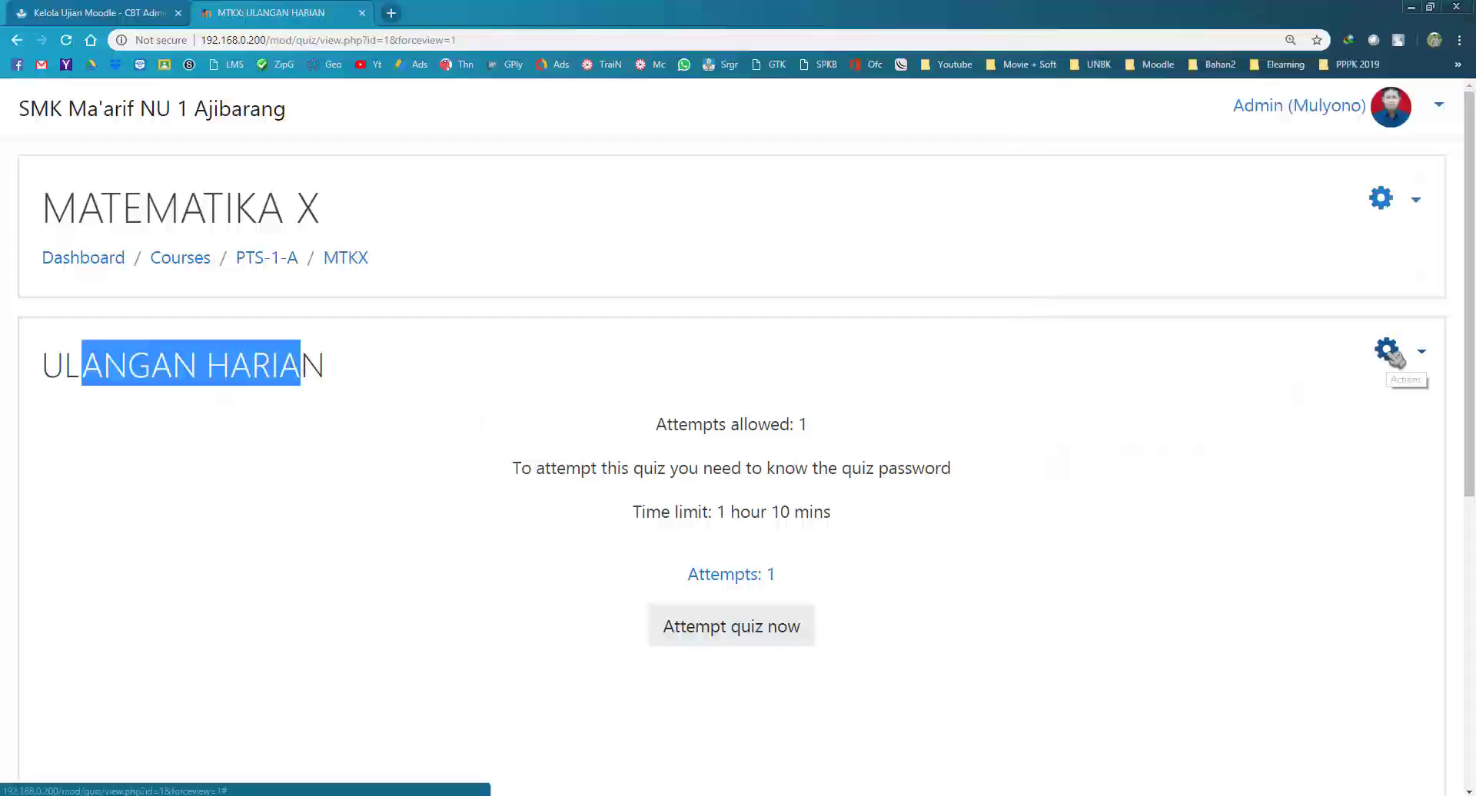
click(1373, 442)
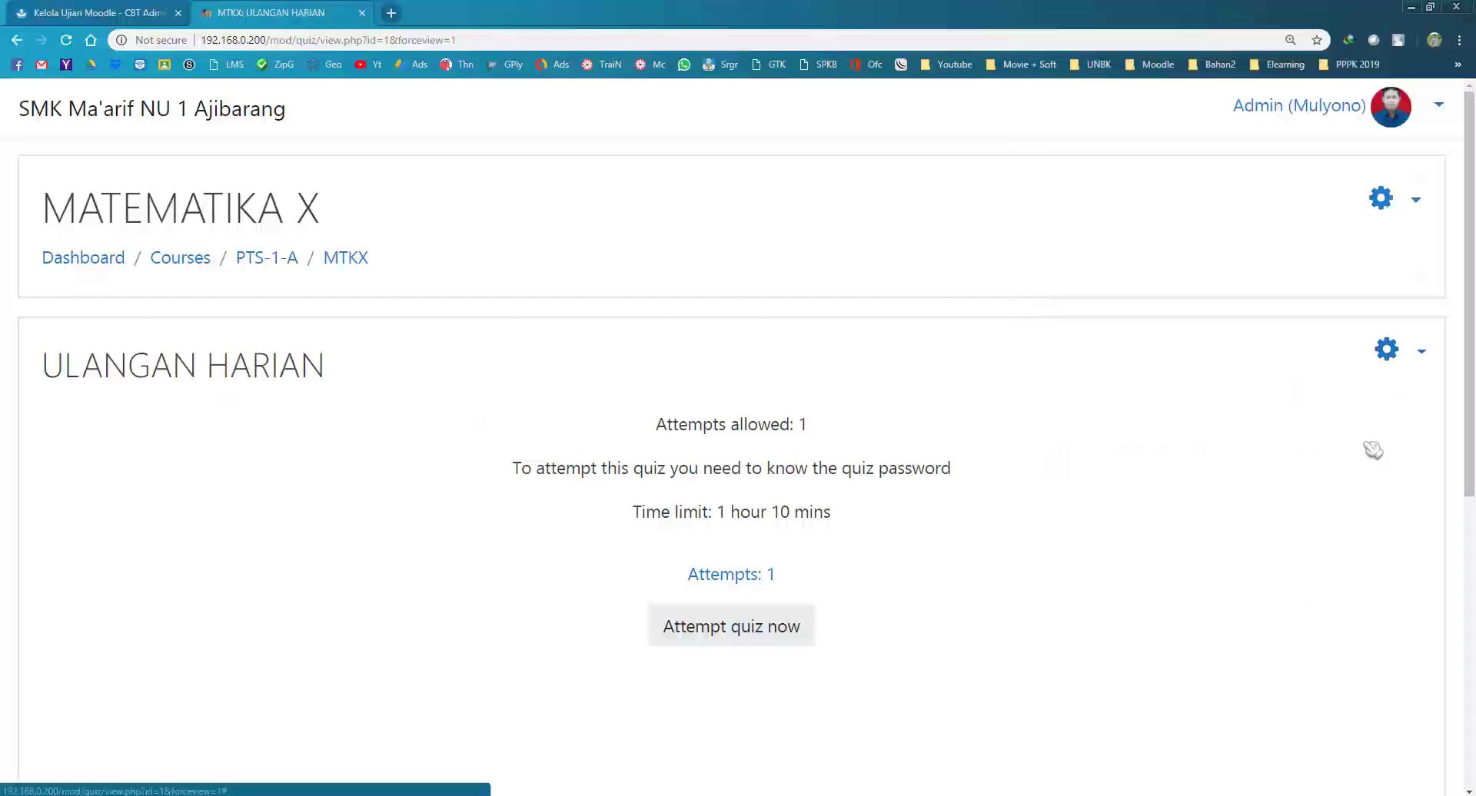
click(1388, 350)
click(1285, 401)
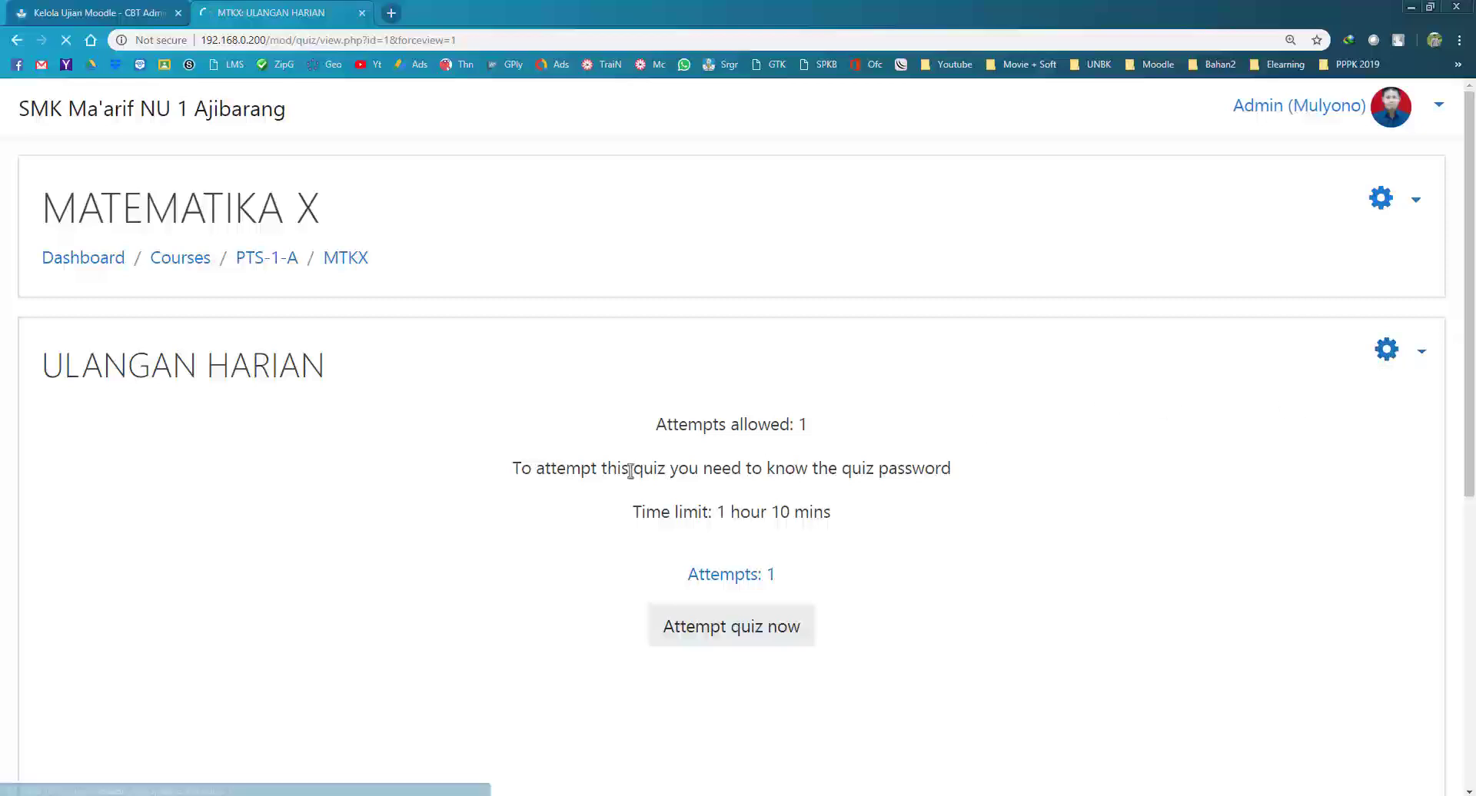
scroll(326, 561, down, 7)
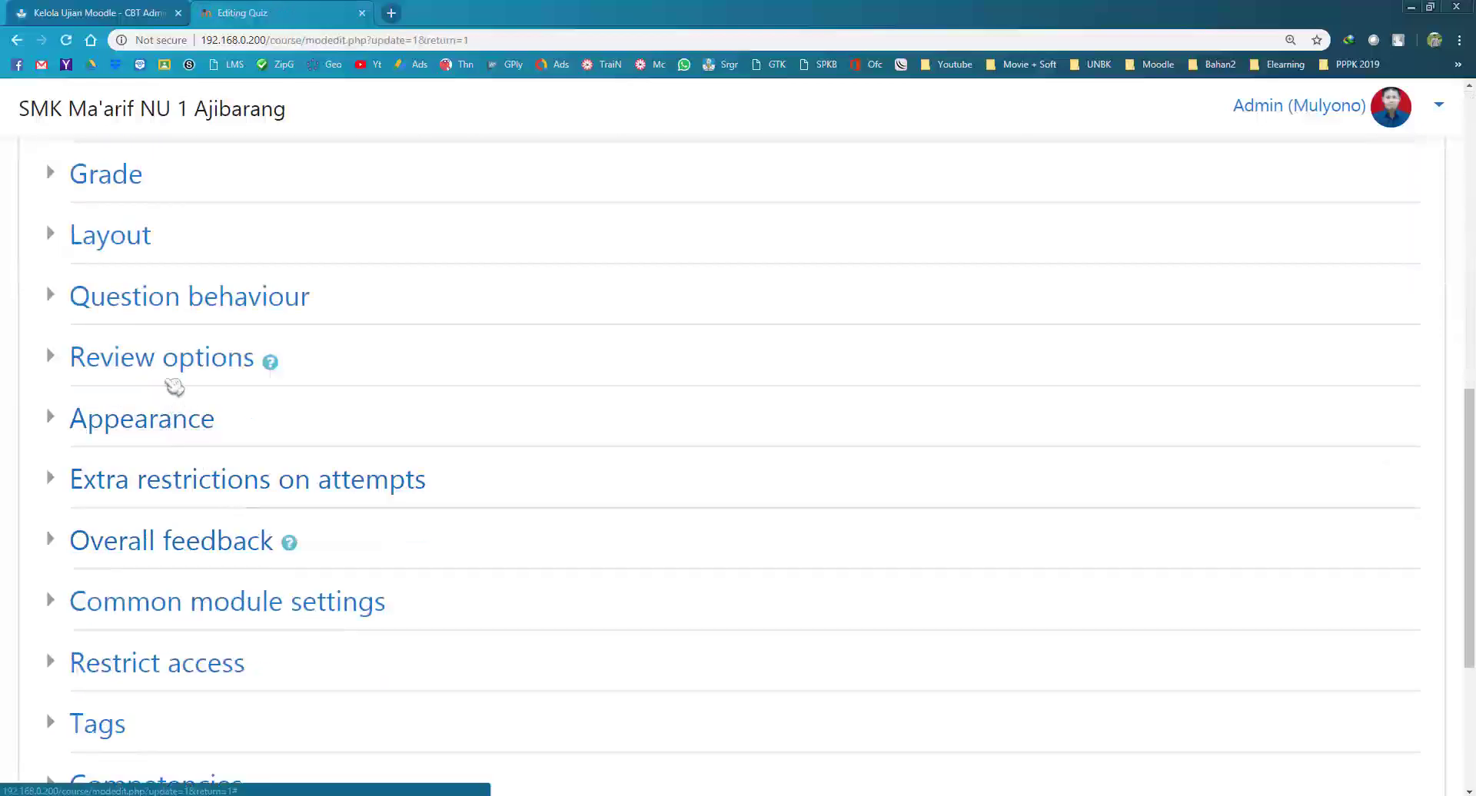
click(173, 362)
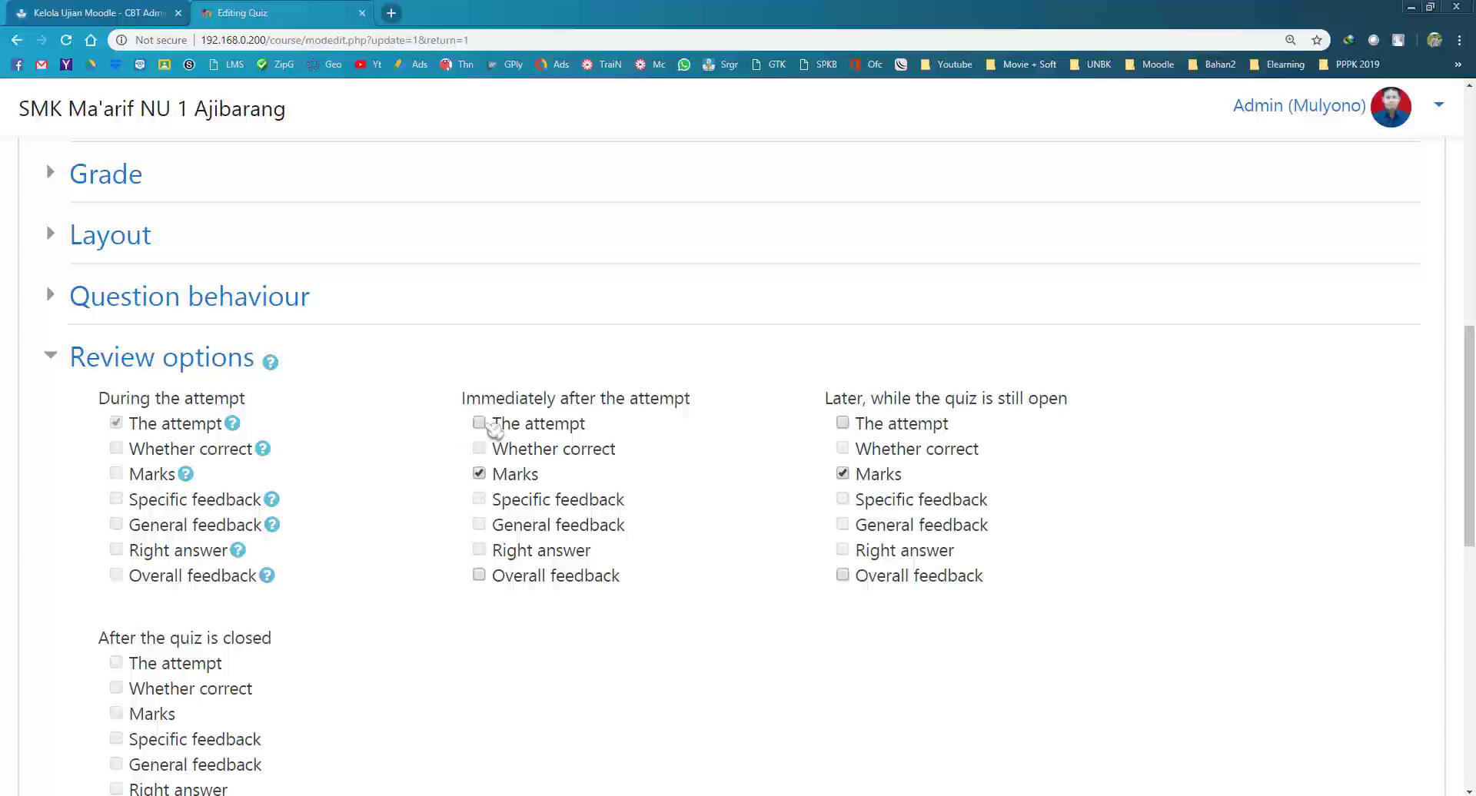
click(562, 431)
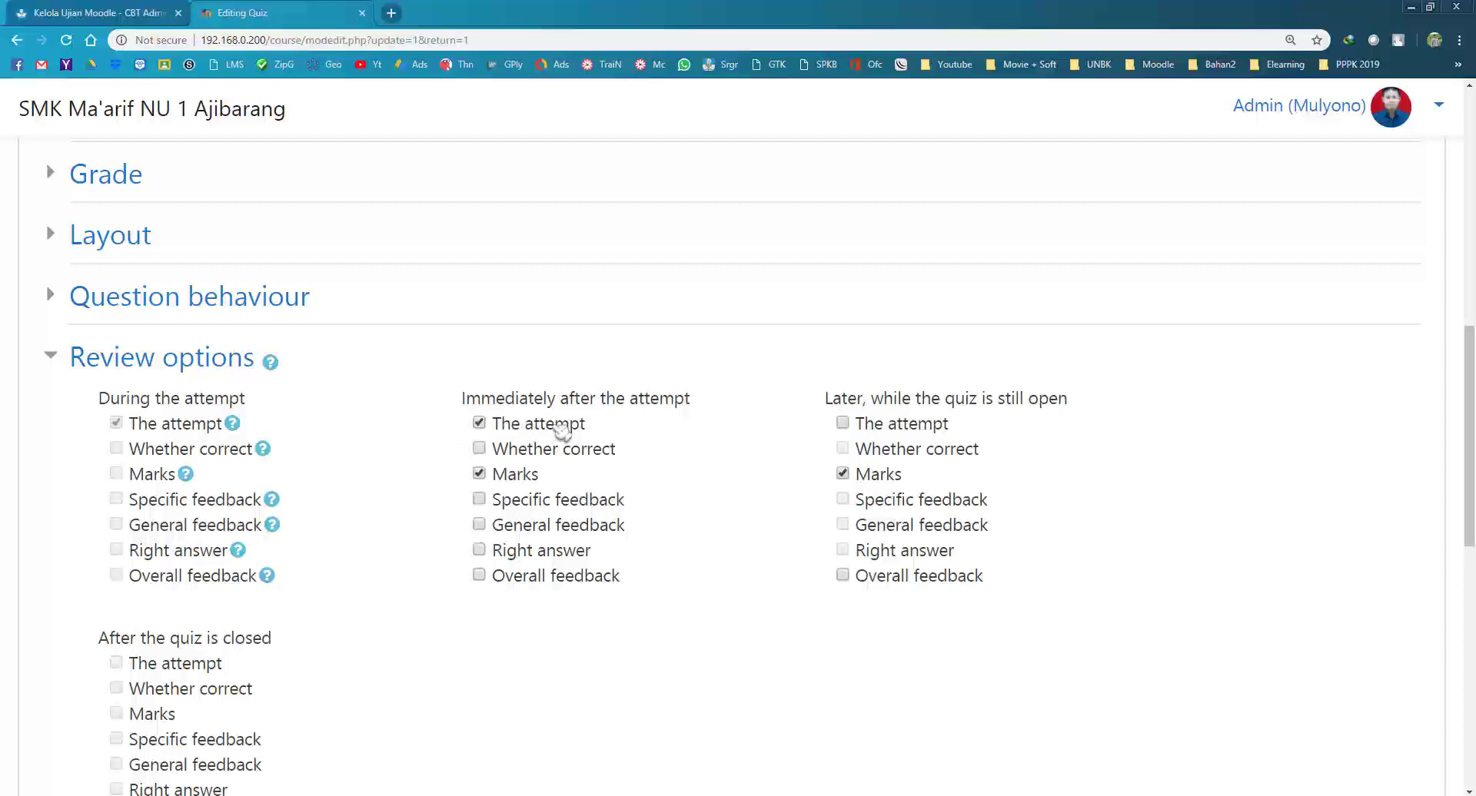
click(867, 425)
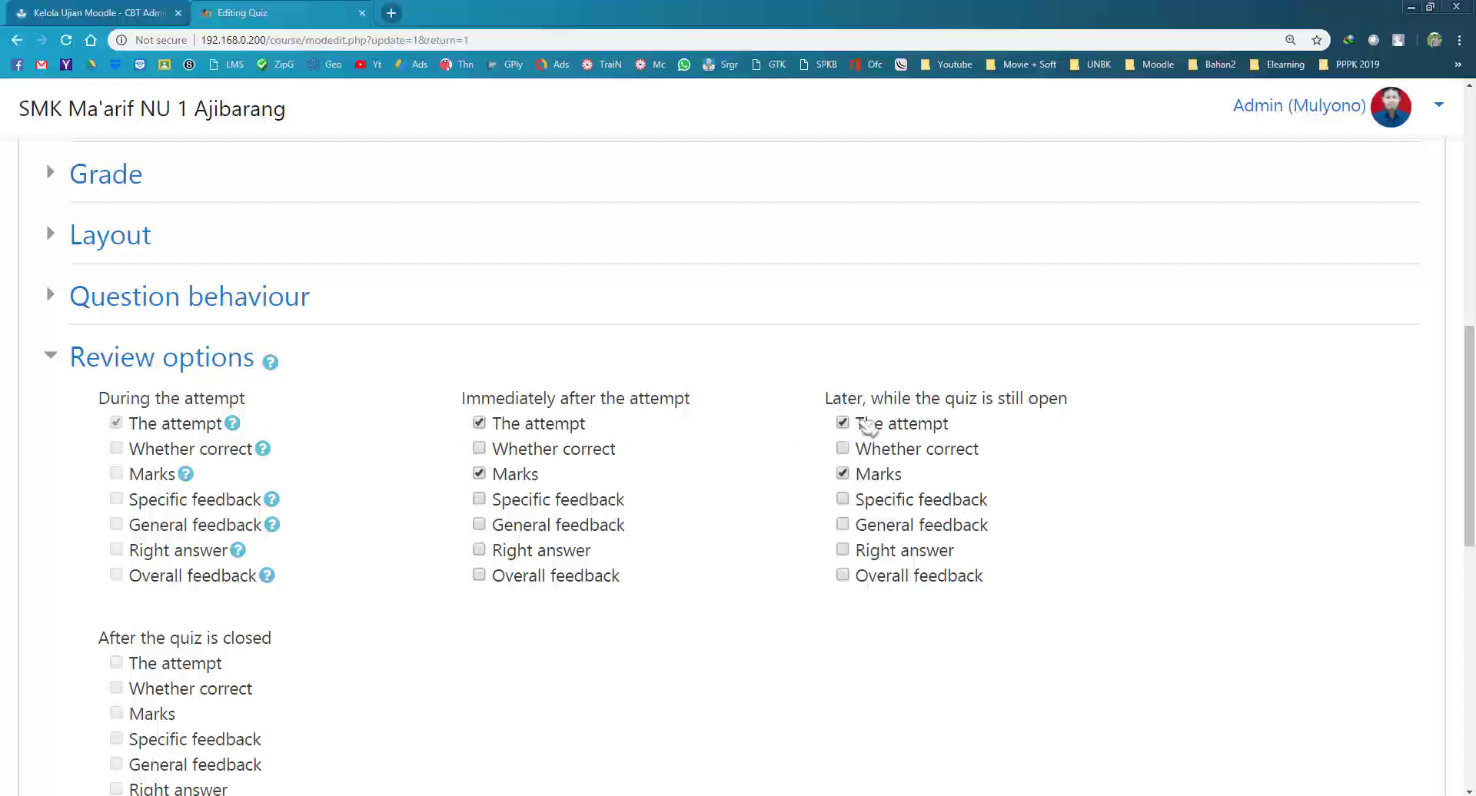
scroll(696, 617, down, 10)
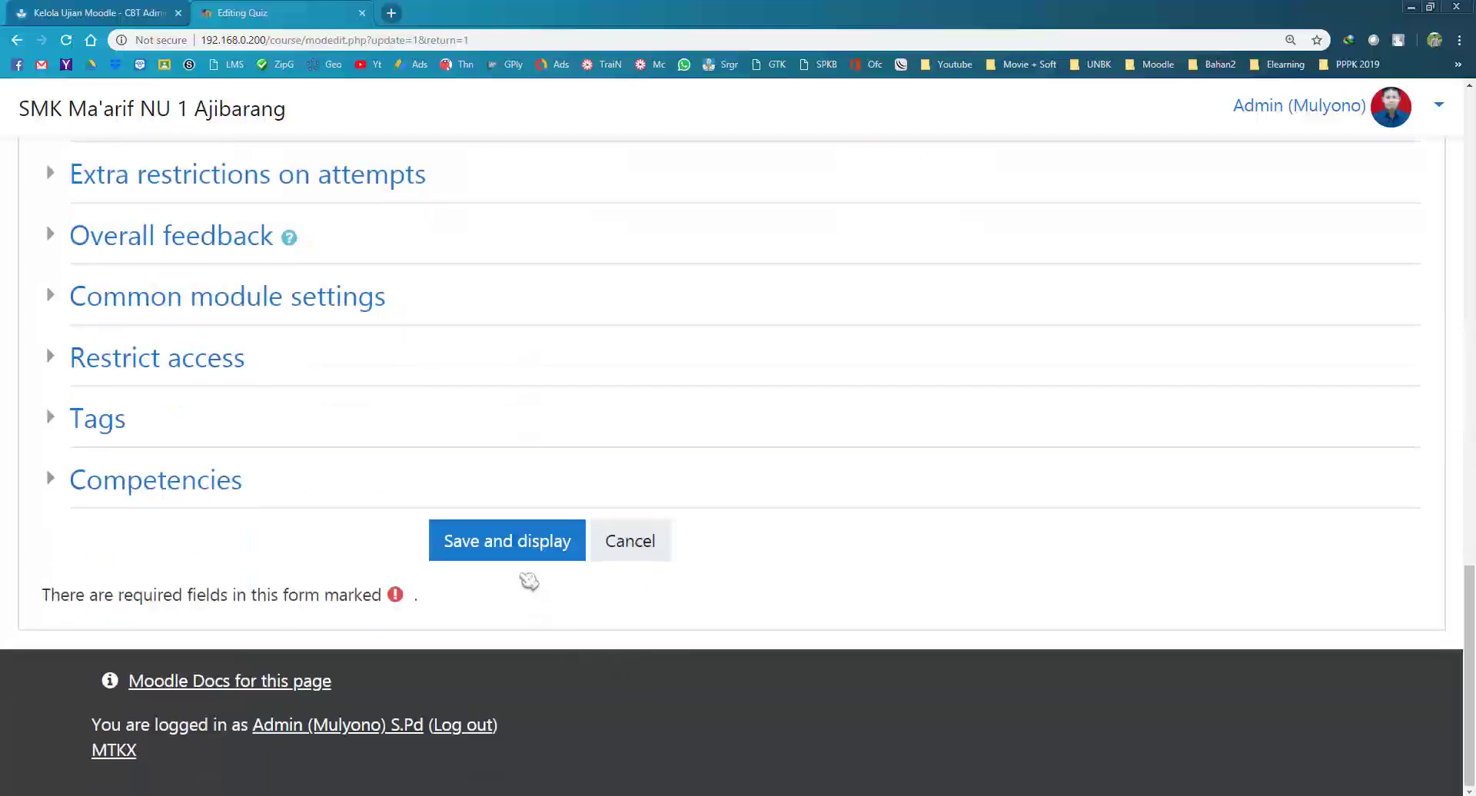
click(521, 544)
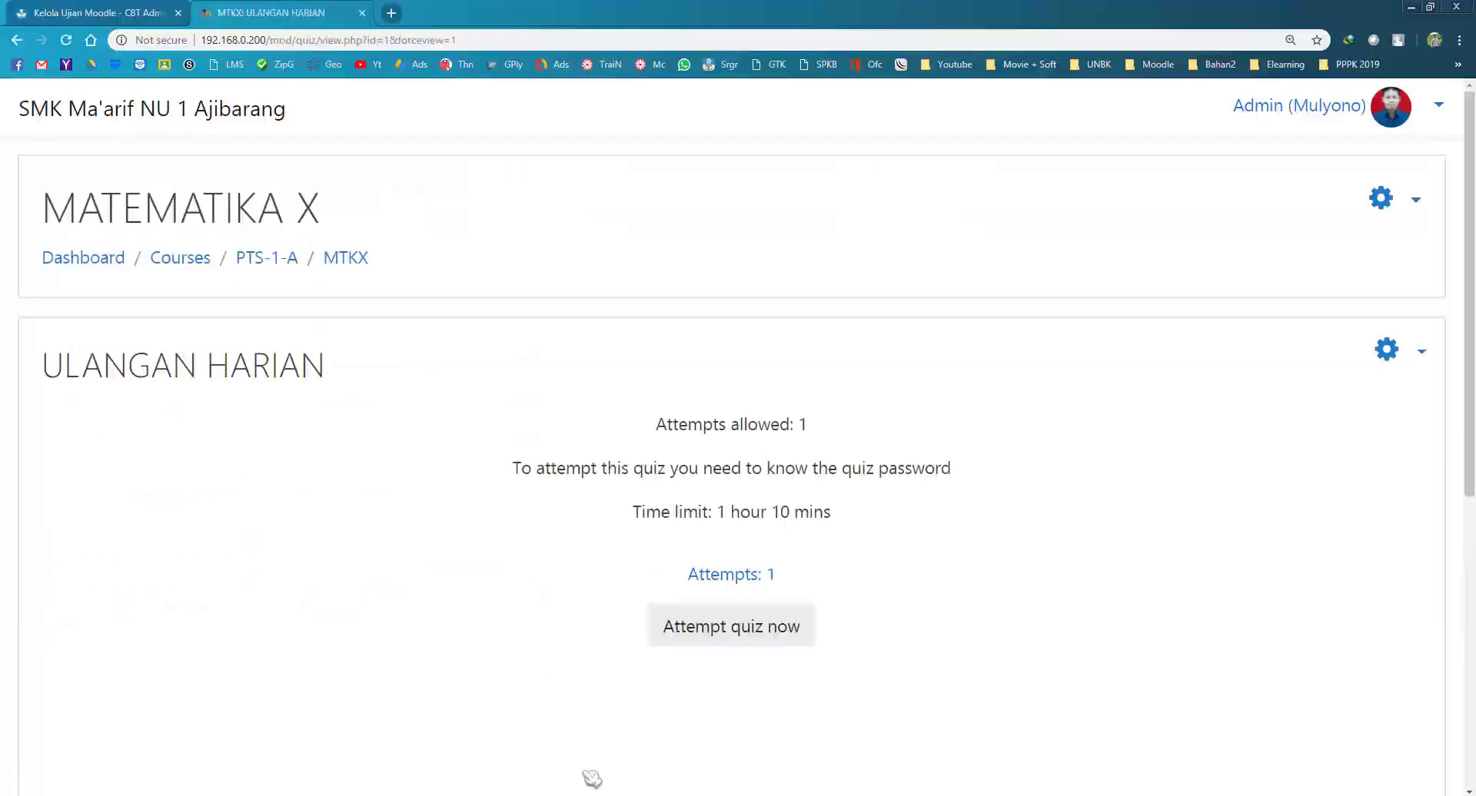
Step: Switch to the student's MEmu emulator, refresh the quiz page, and open the finished attempt's review to look through the answered questions
key(alt+Tab)
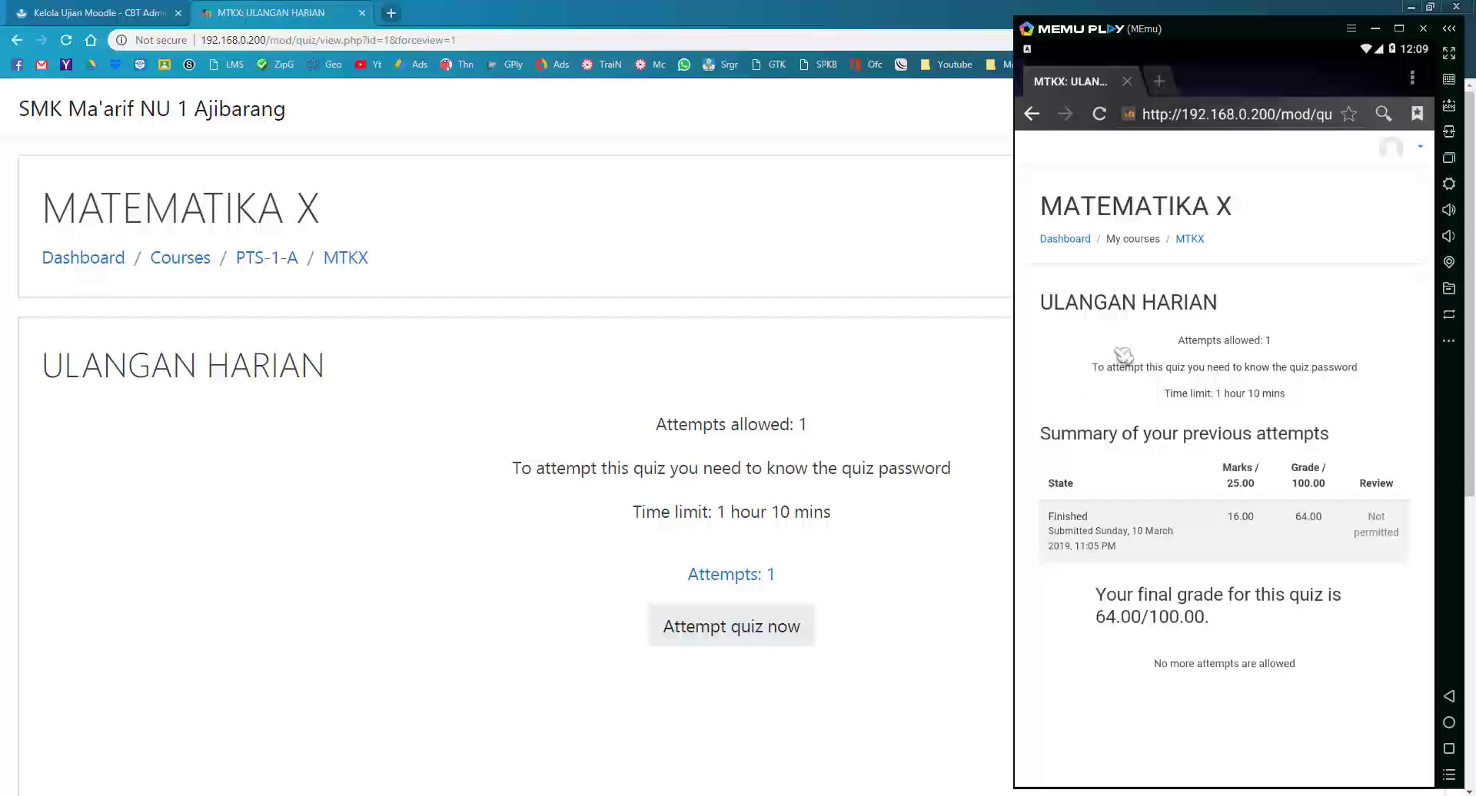
click(1099, 113)
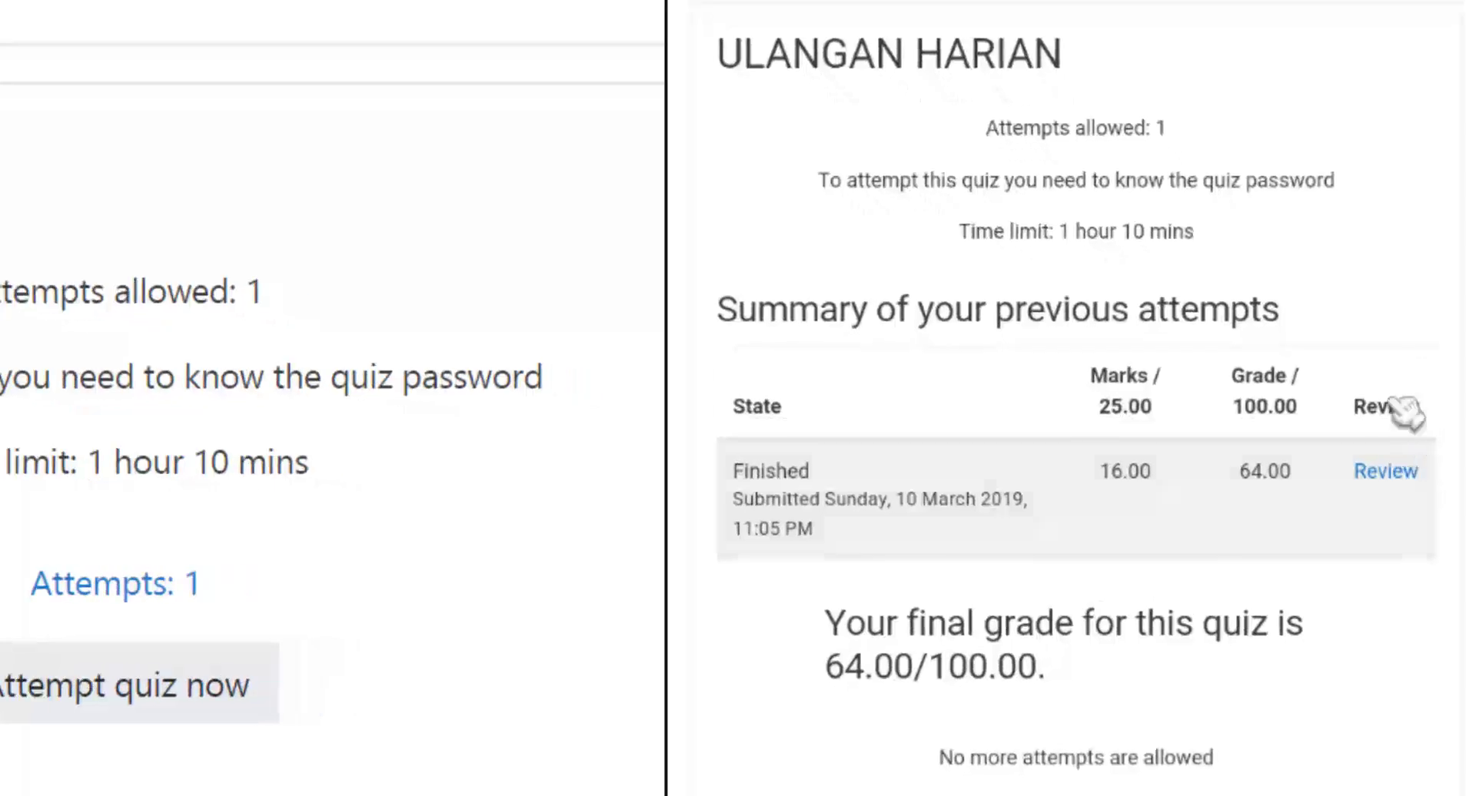
click(1385, 471)
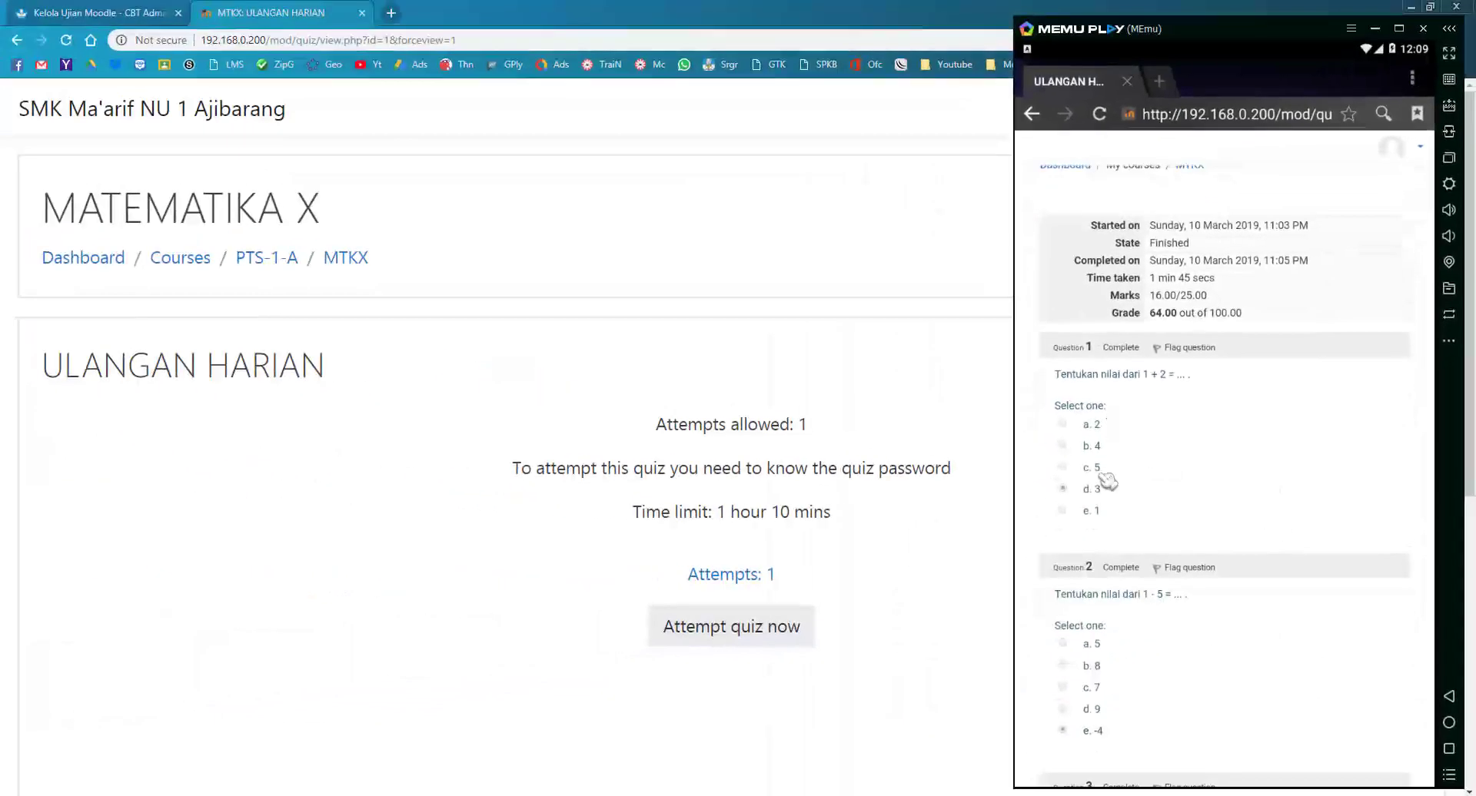
scroll(1099, 499, down, 2)
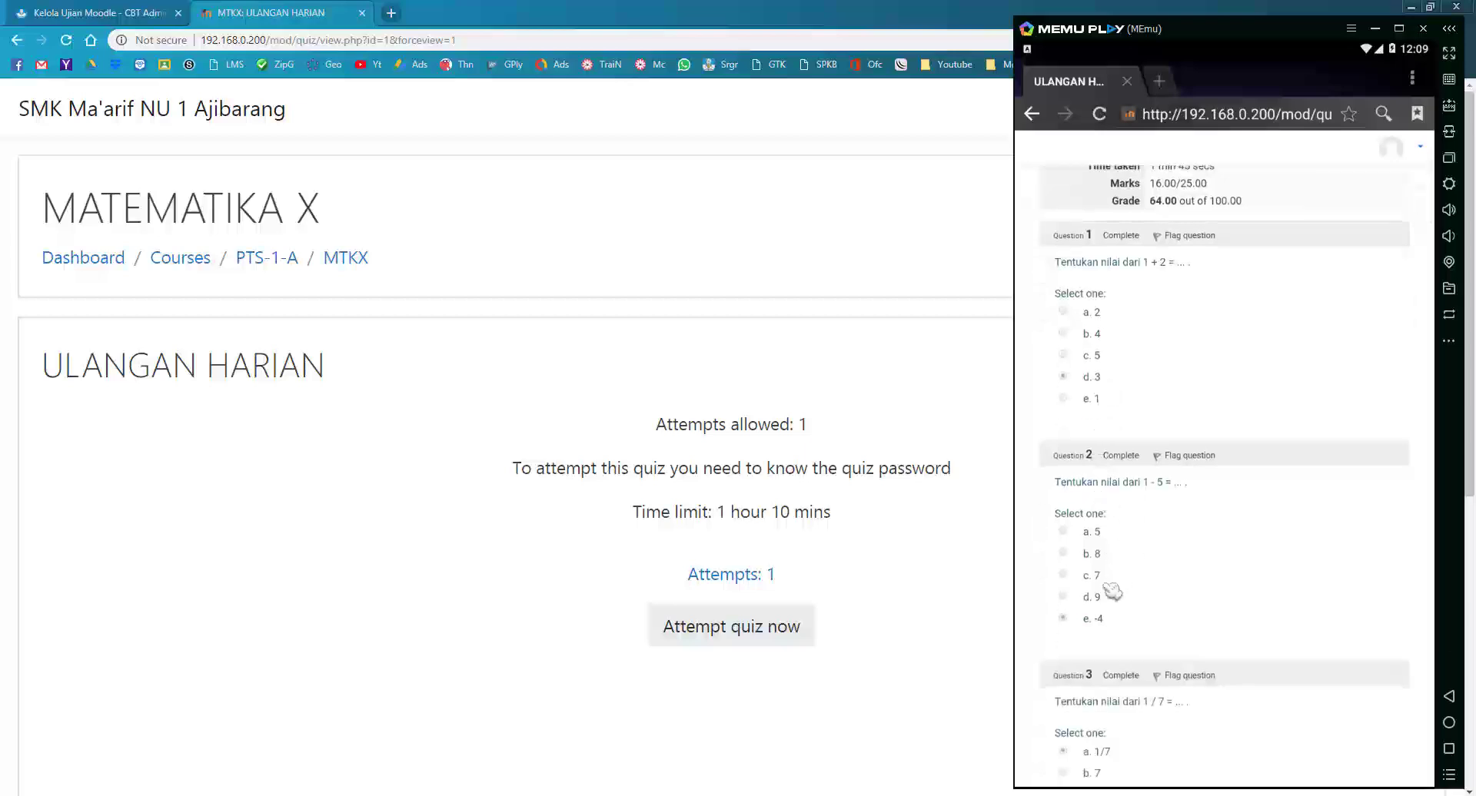
scroll(1114, 615, down, 1)
scroll(1126, 607, up, 3)
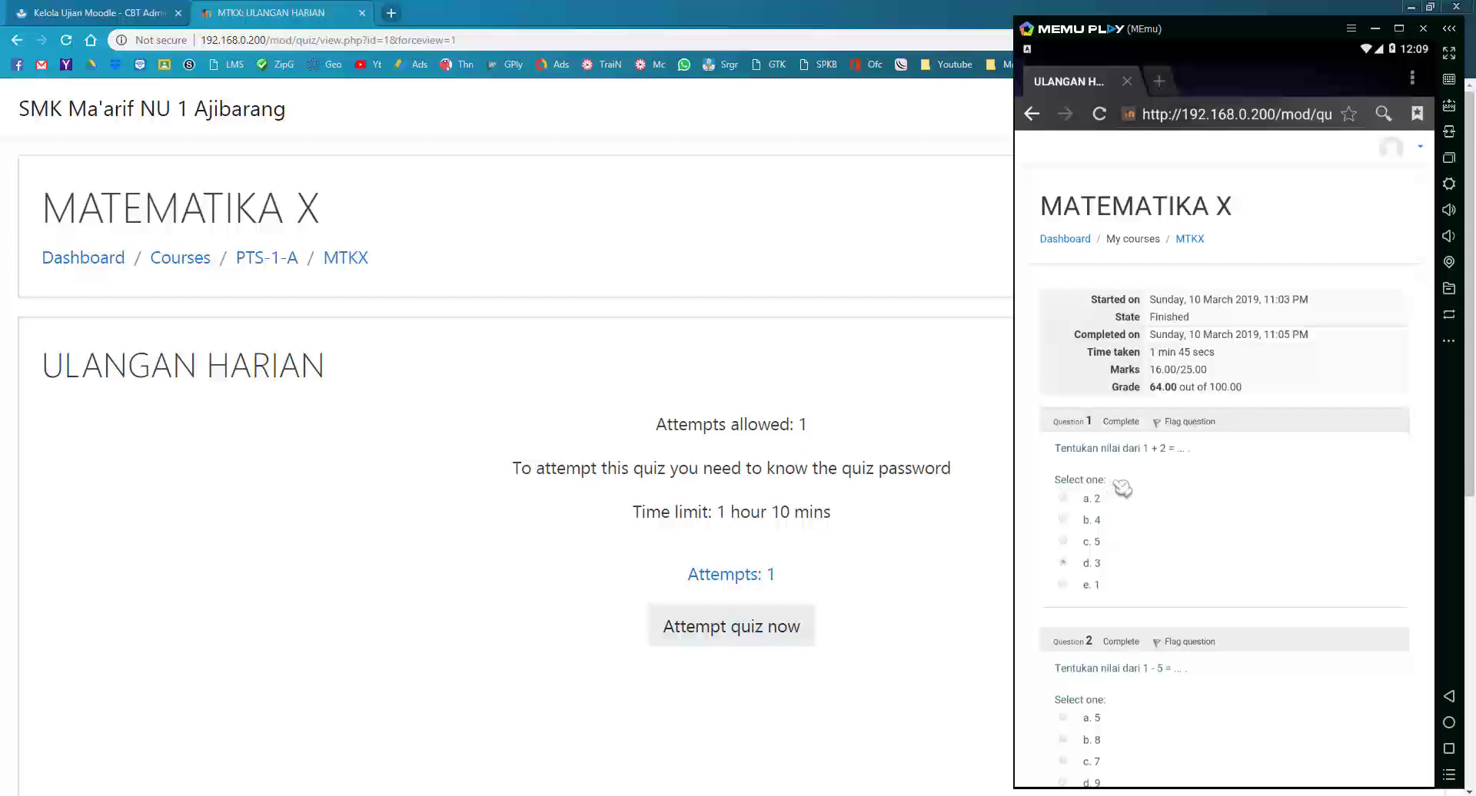
Step: Open the Review options in the ULANGAN HARIAN settings and compare them with the student's attempt review in the MEmu emulator
click(930, 407)
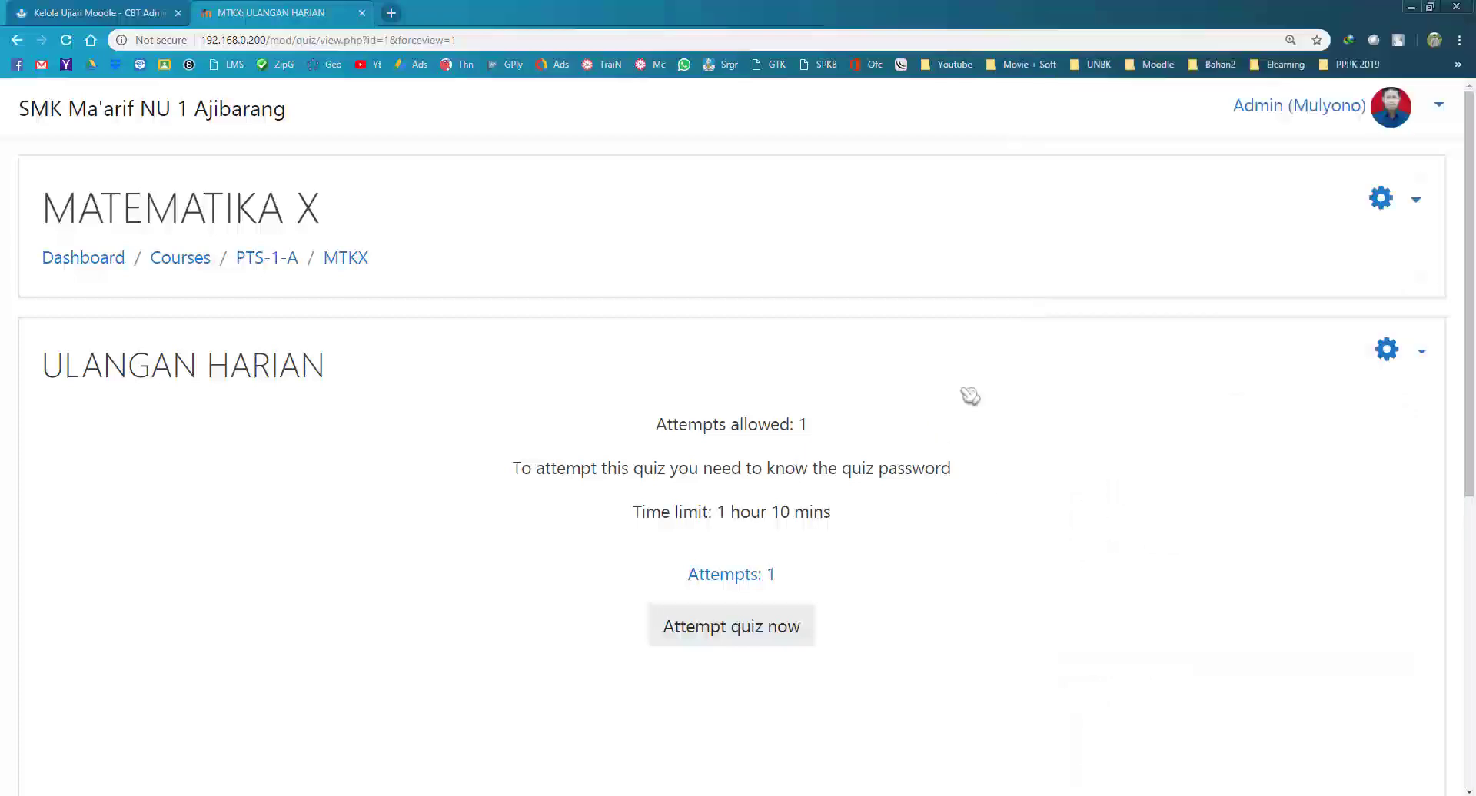
click(1388, 352)
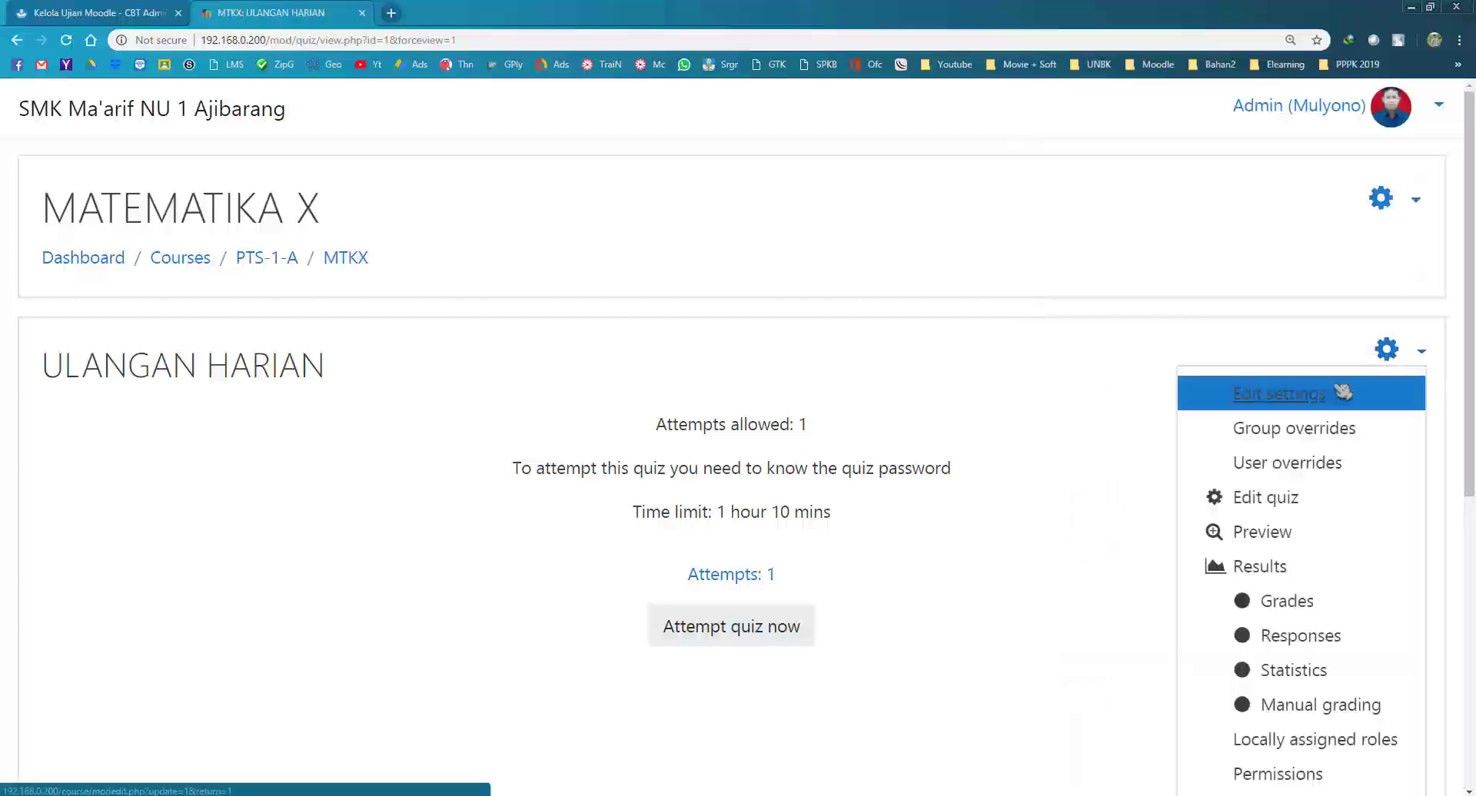
click(1264, 390)
scroll(375, 492, down, 10)
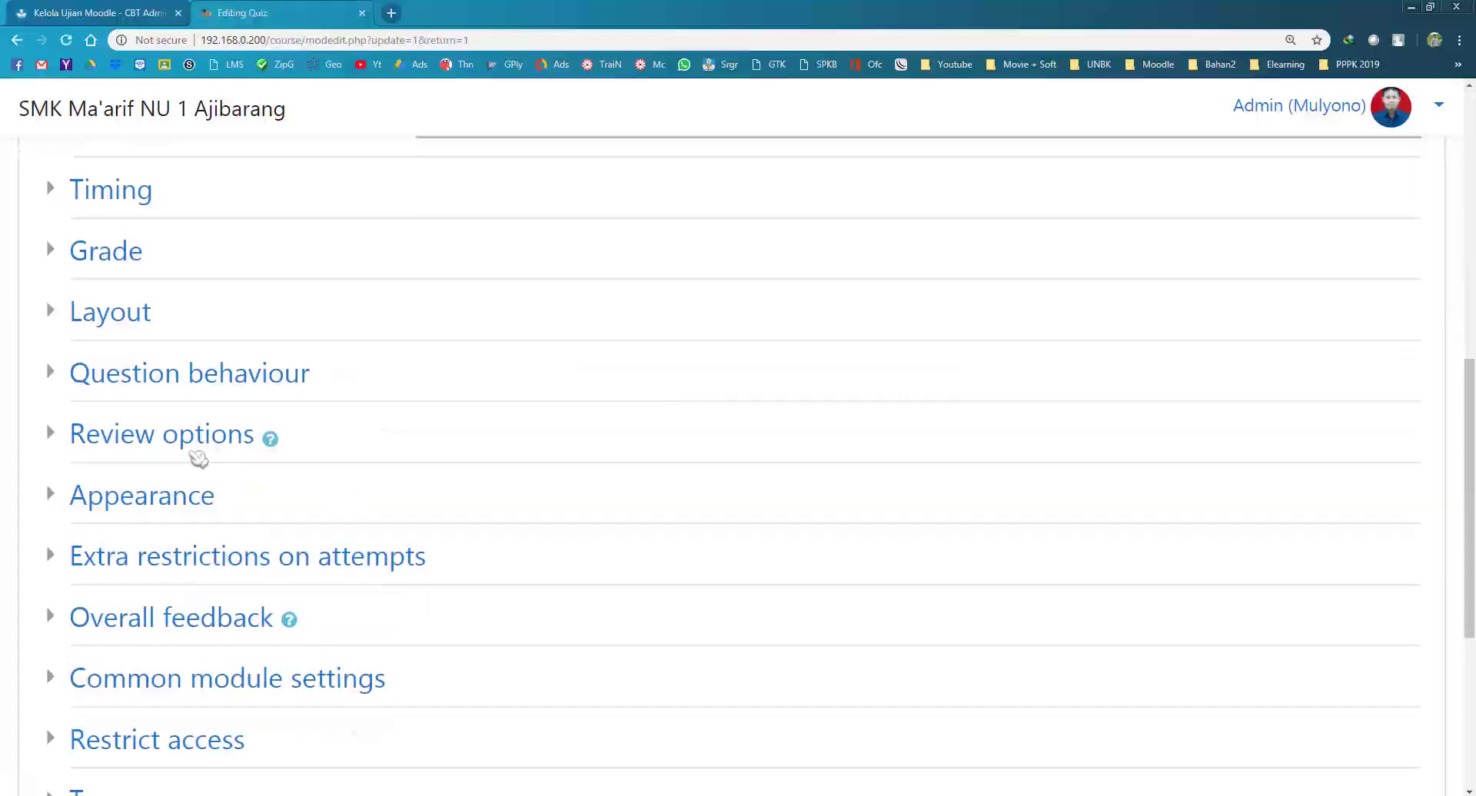
click(192, 437)
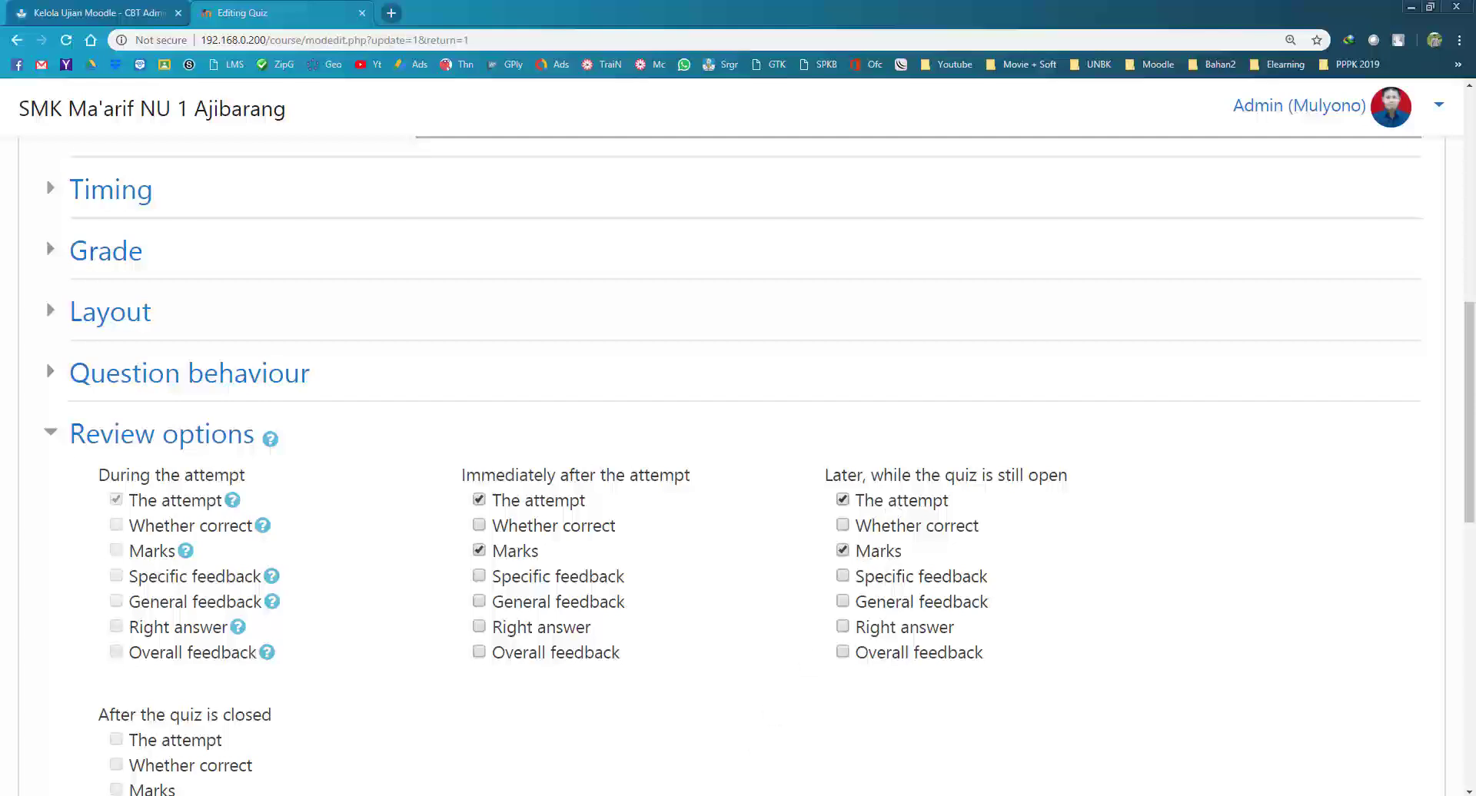
key(alt+Tab)
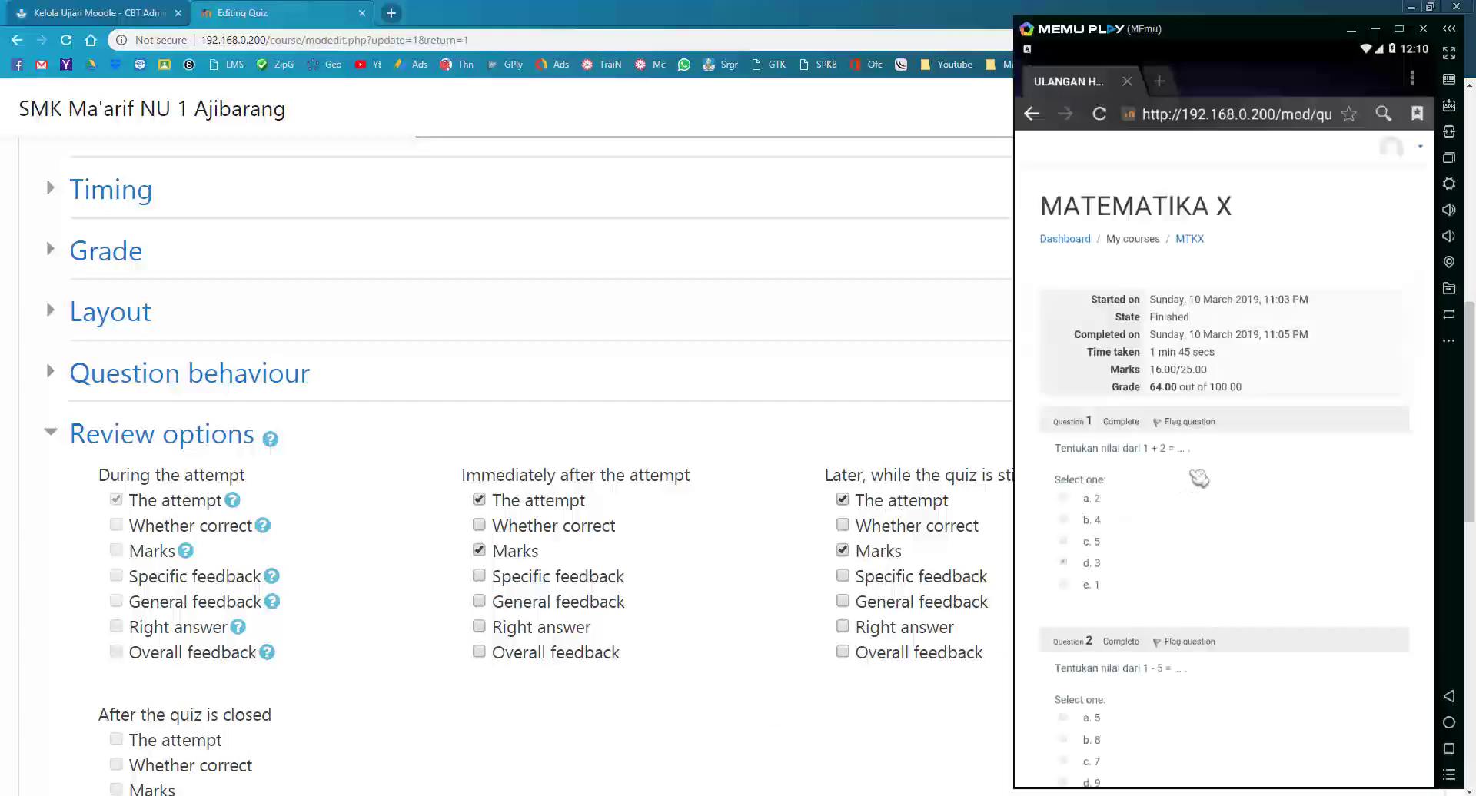
scroll(1199, 478, down, 3)
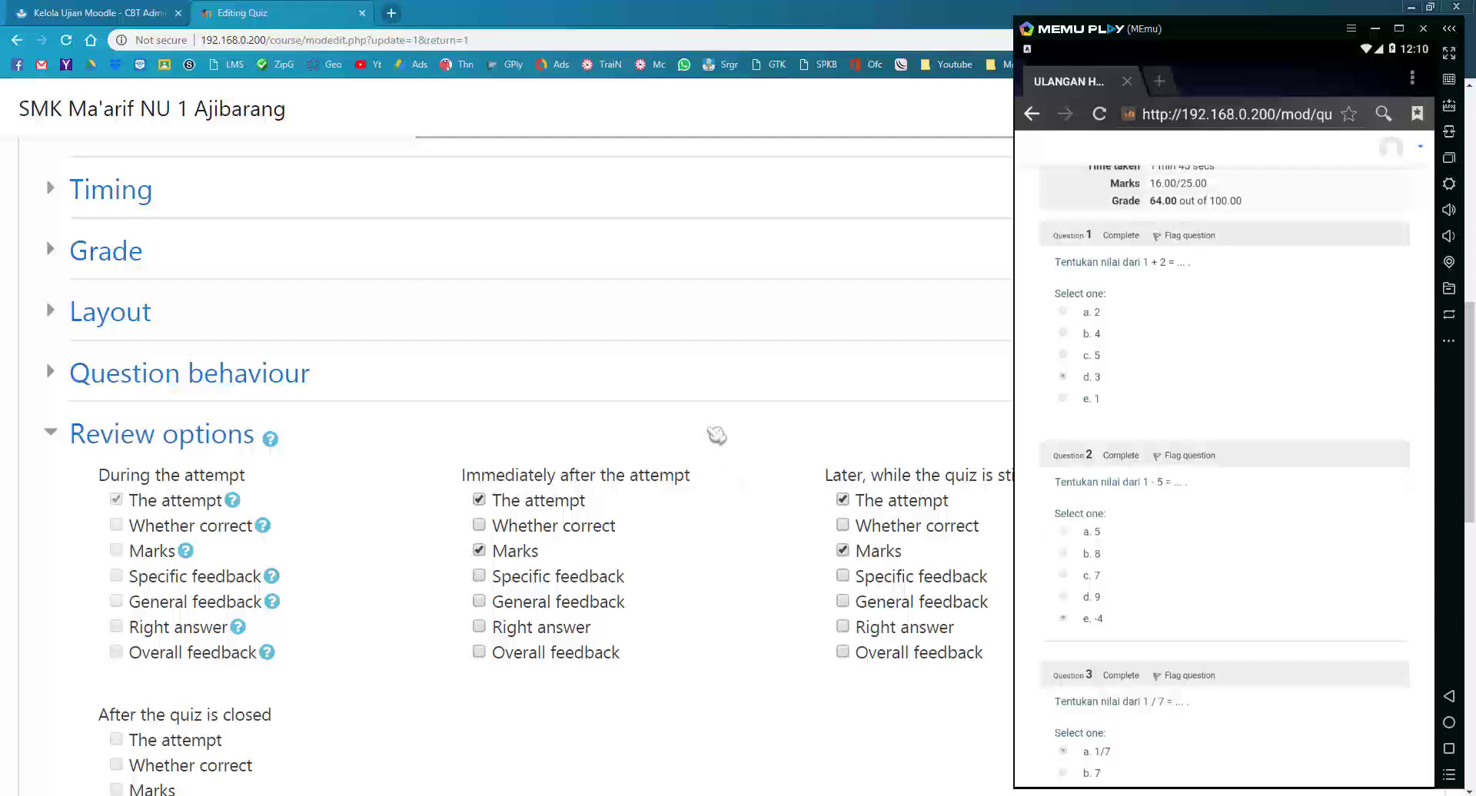
Step: Enable Right answer both immediately after the attempt and while the quiz is still open, and save the quiz
click(716, 431)
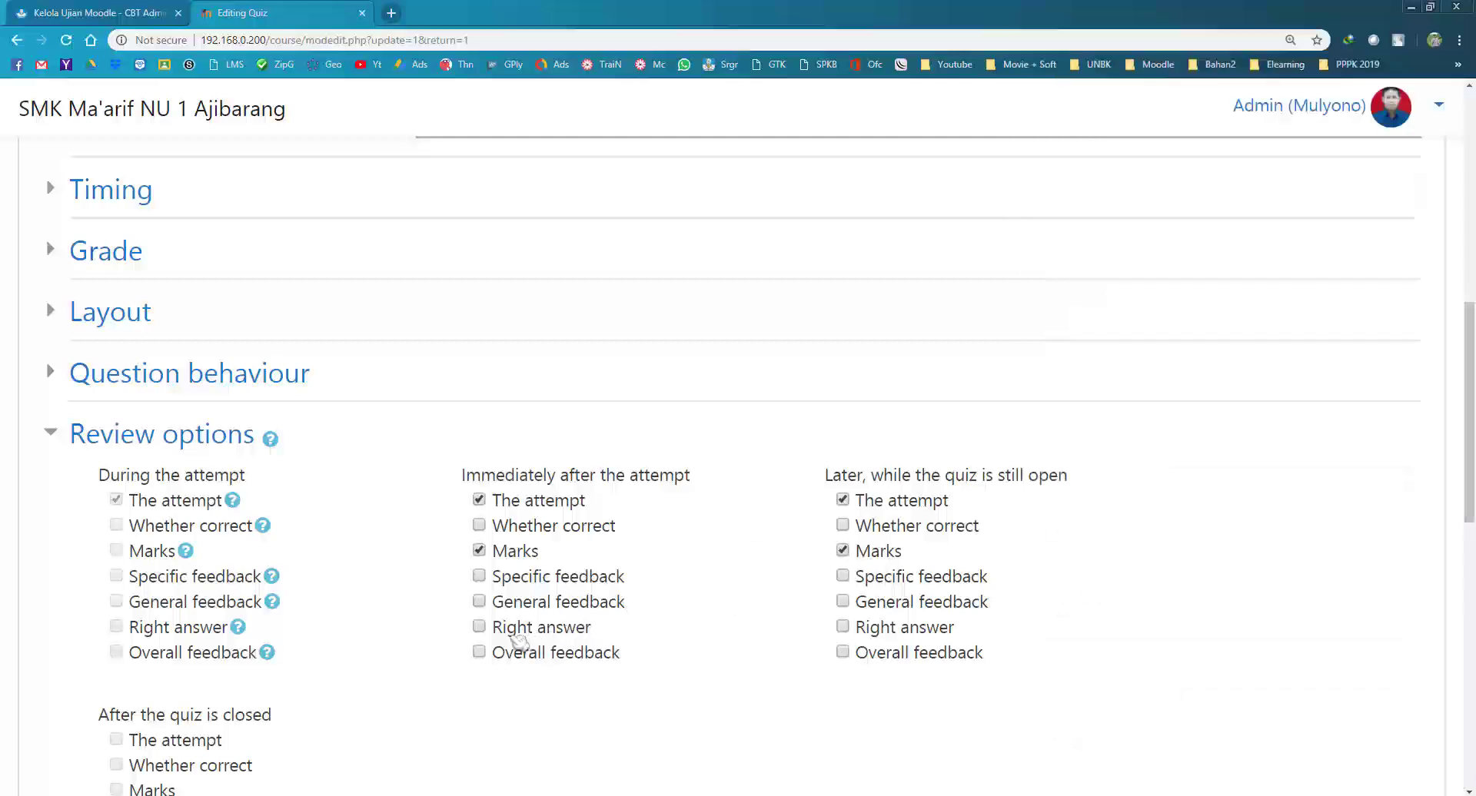
click(516, 633)
scroll(584, 635, down, 9)
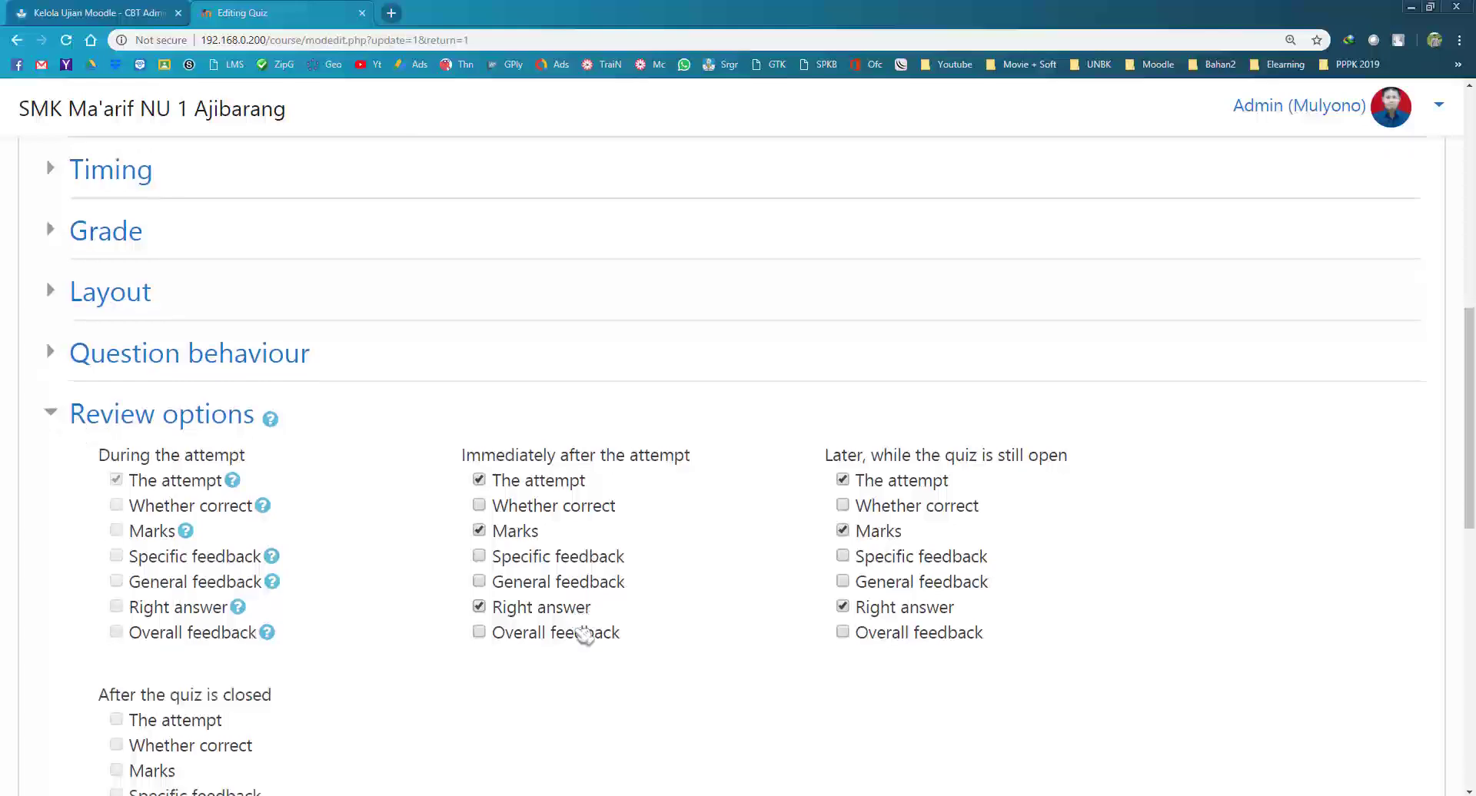
click(530, 711)
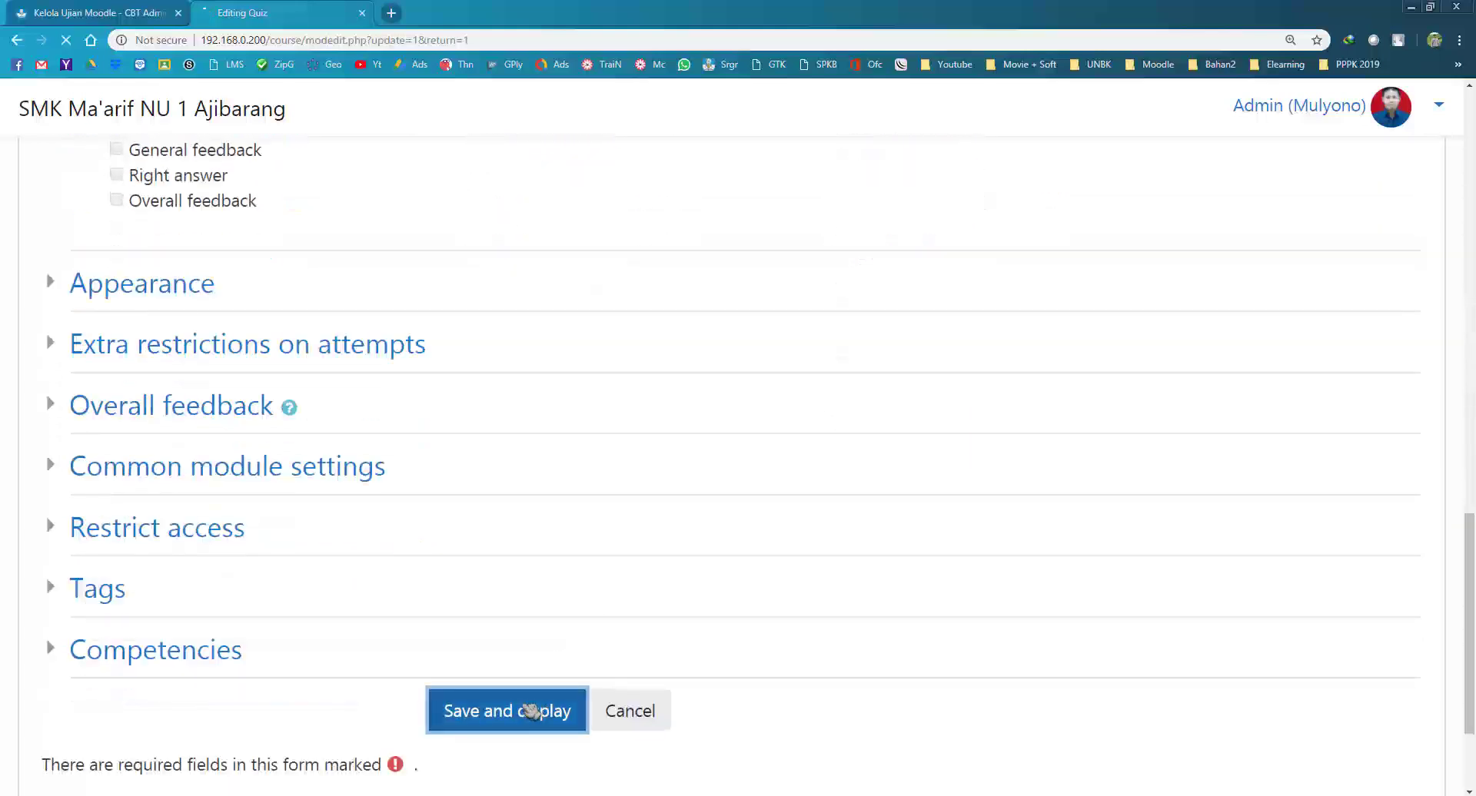
Step: Refresh the attempt review in the student's MEmu emulator and compare the chosen answers with the correct answers for each question
key(alt+Tab)
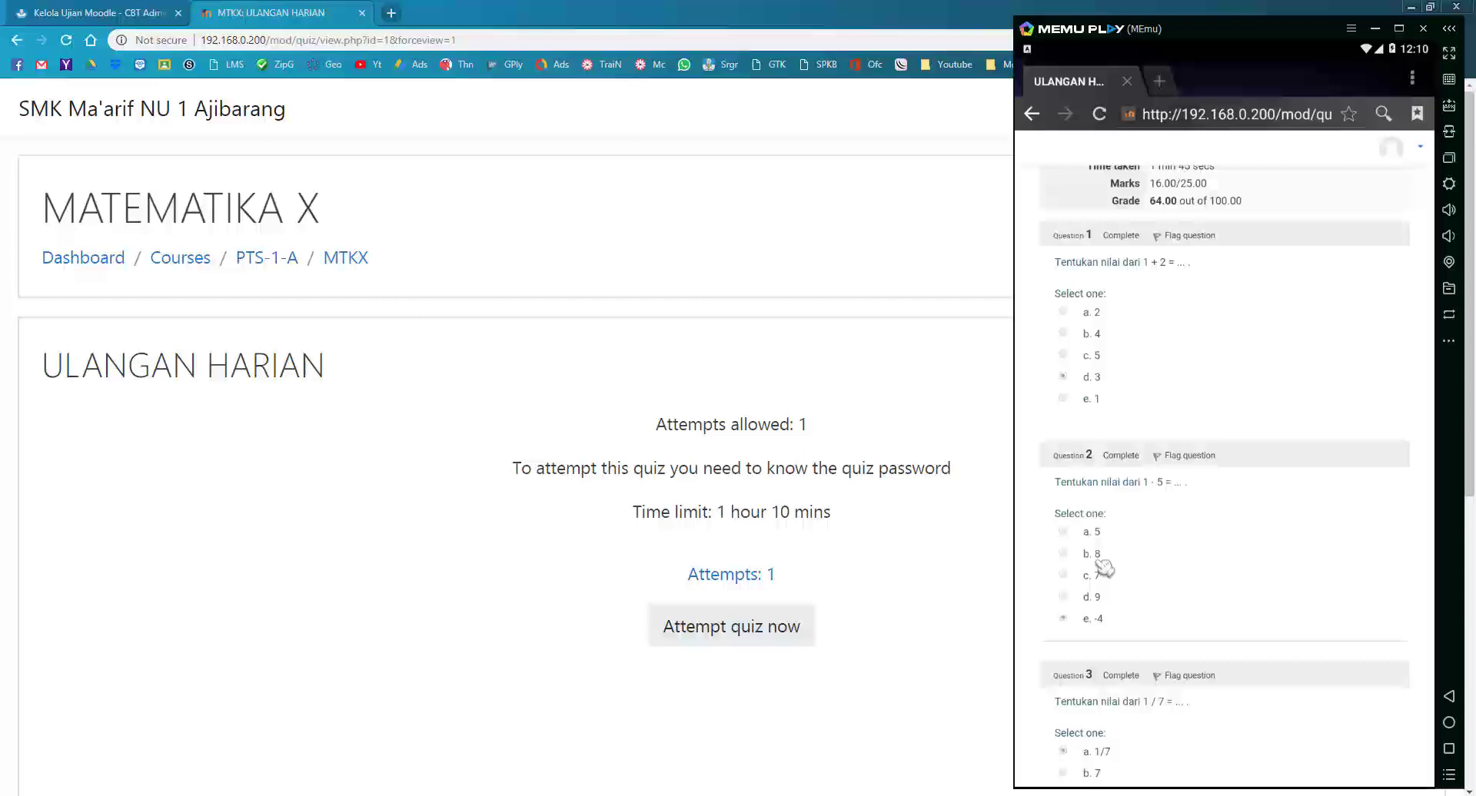
click(1099, 115)
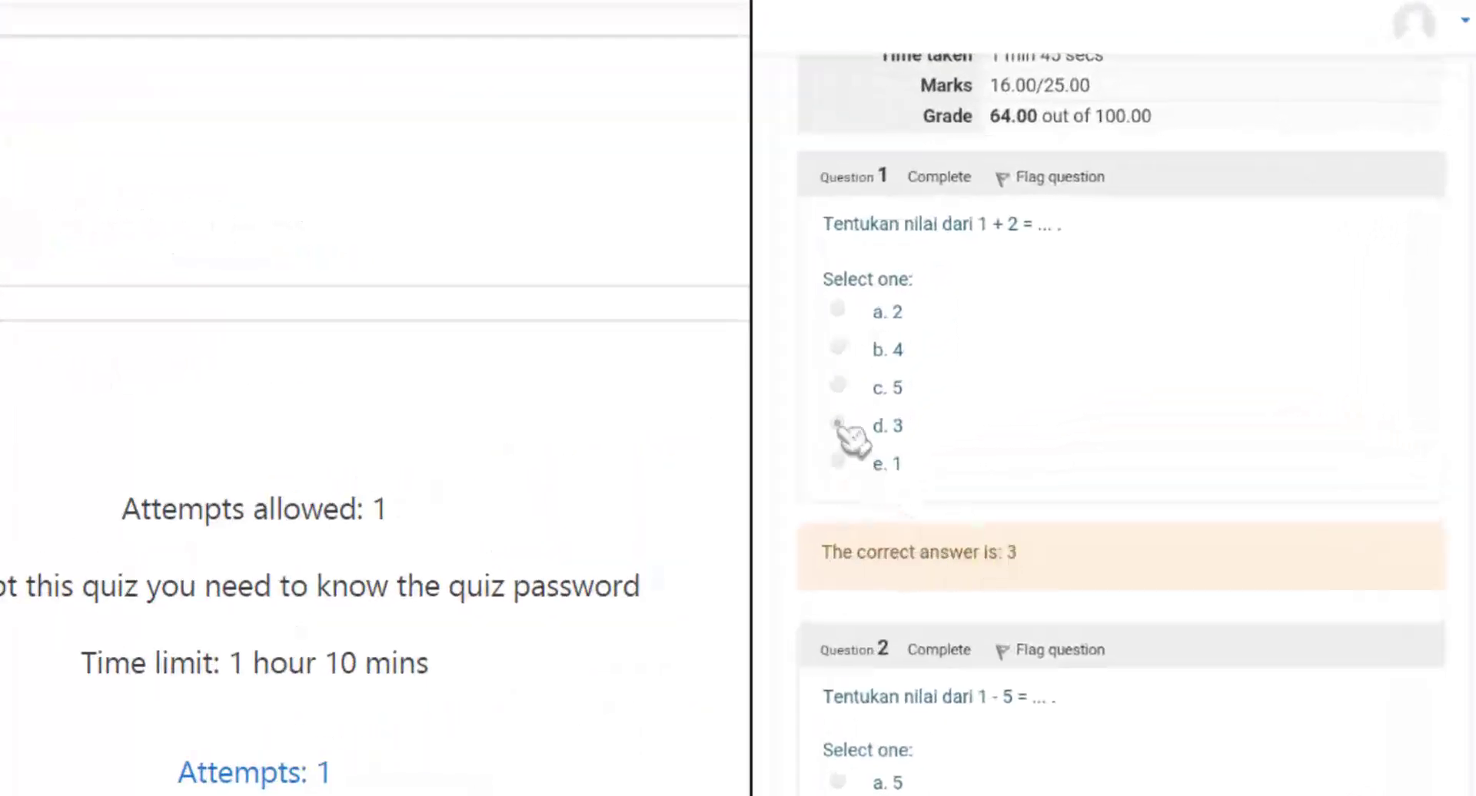
scroll(883, 428, down, 3)
scroll(1057, 559, down, 2)
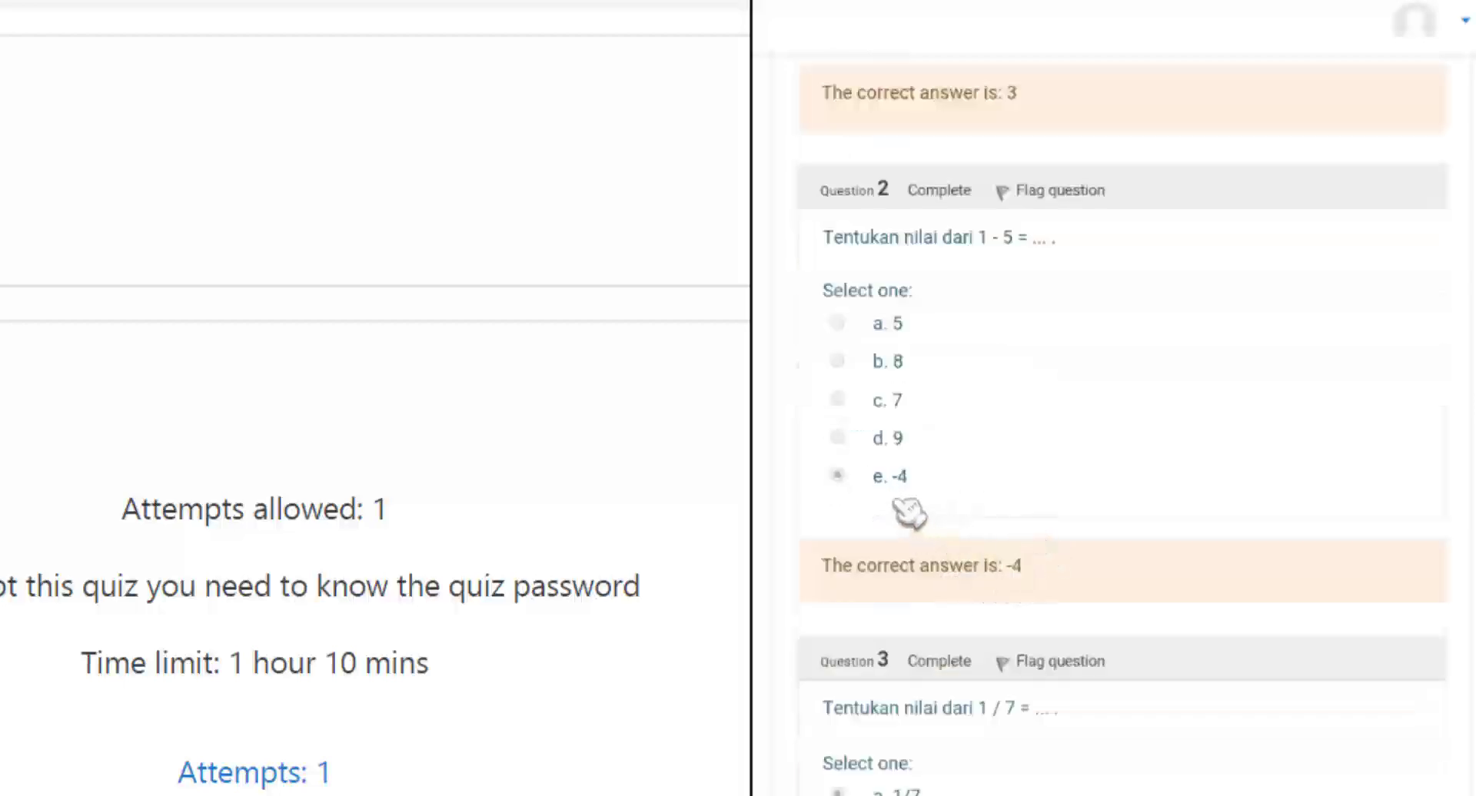
scroll(1087, 609, down, 10)
scroll(1094, 621, down, 20)
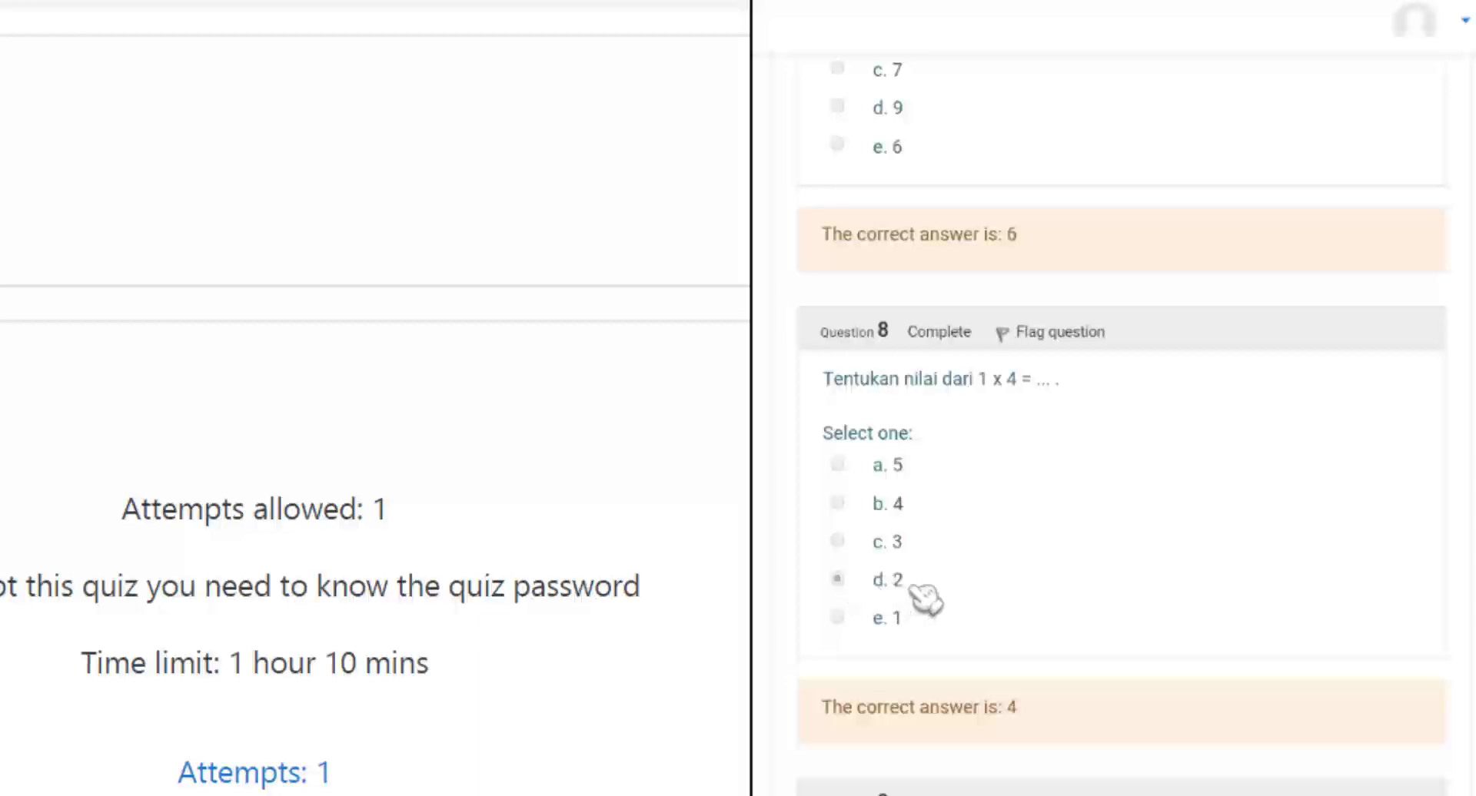
Step: Look through the remaining questions of the student's attempt review, checking each chosen answer against the correct one
scroll(1022, 689, down, 15)
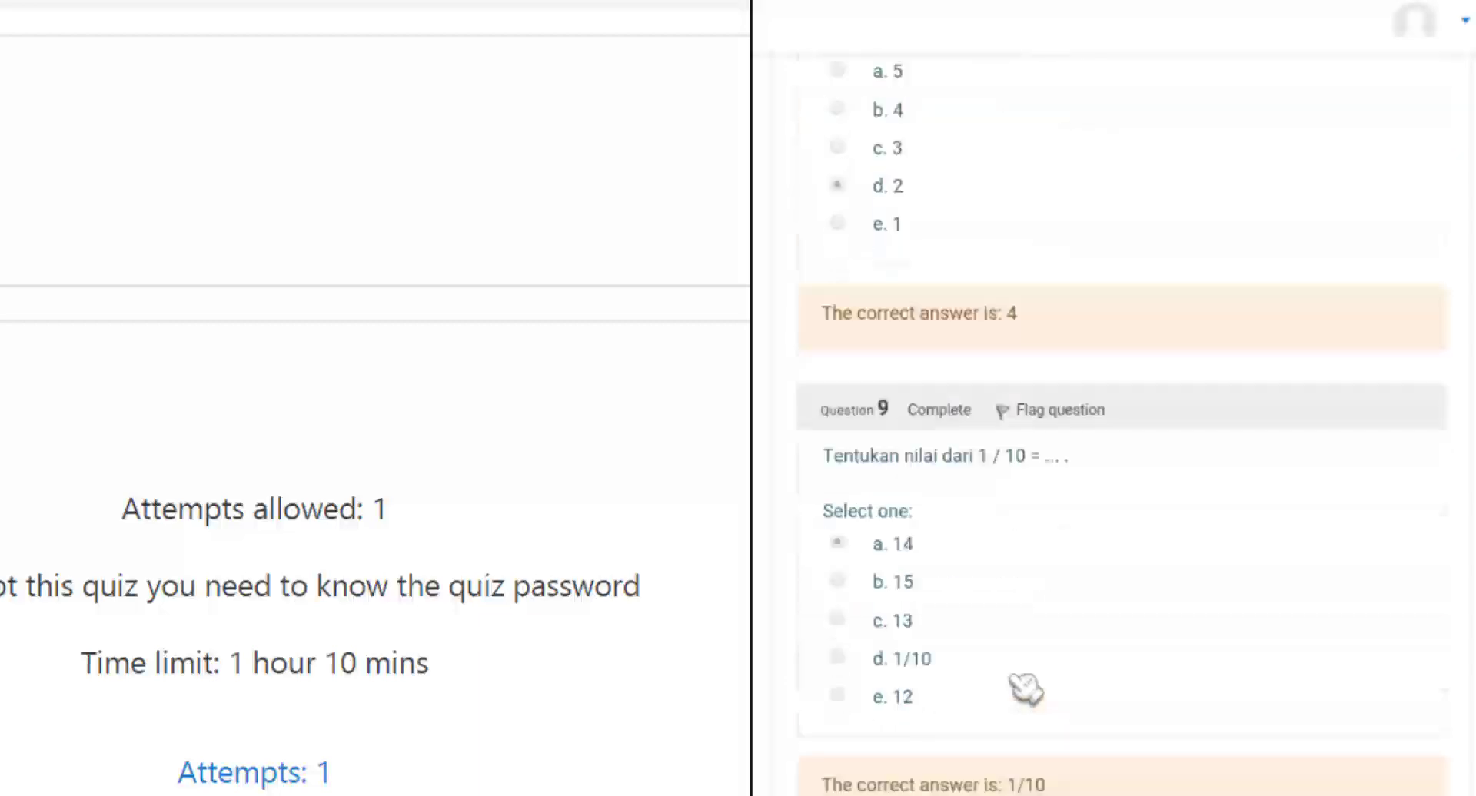
scroll(1026, 689, down, 15)
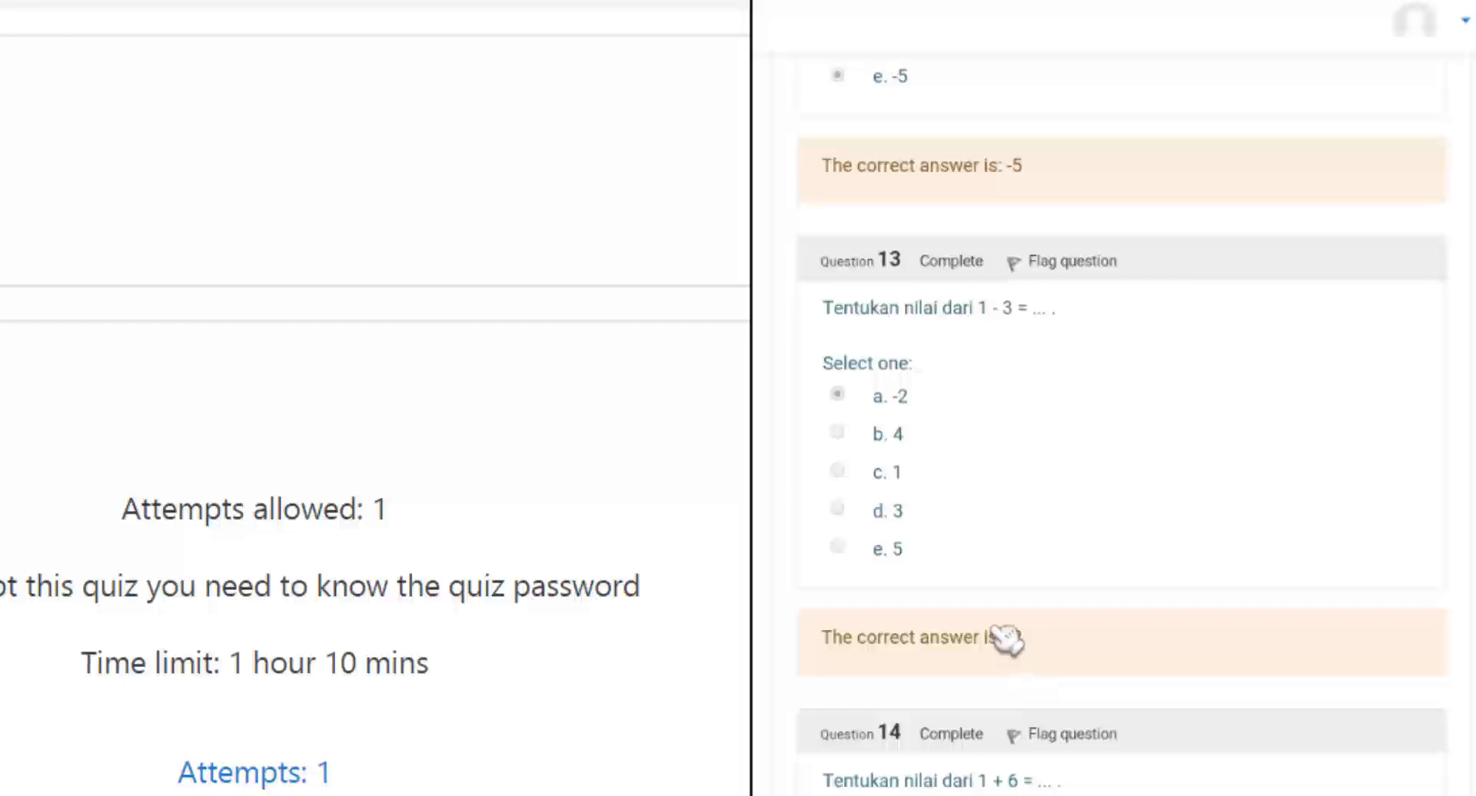
scroll(1006, 641, down, 20)
scroll(1006, 642, down, 20)
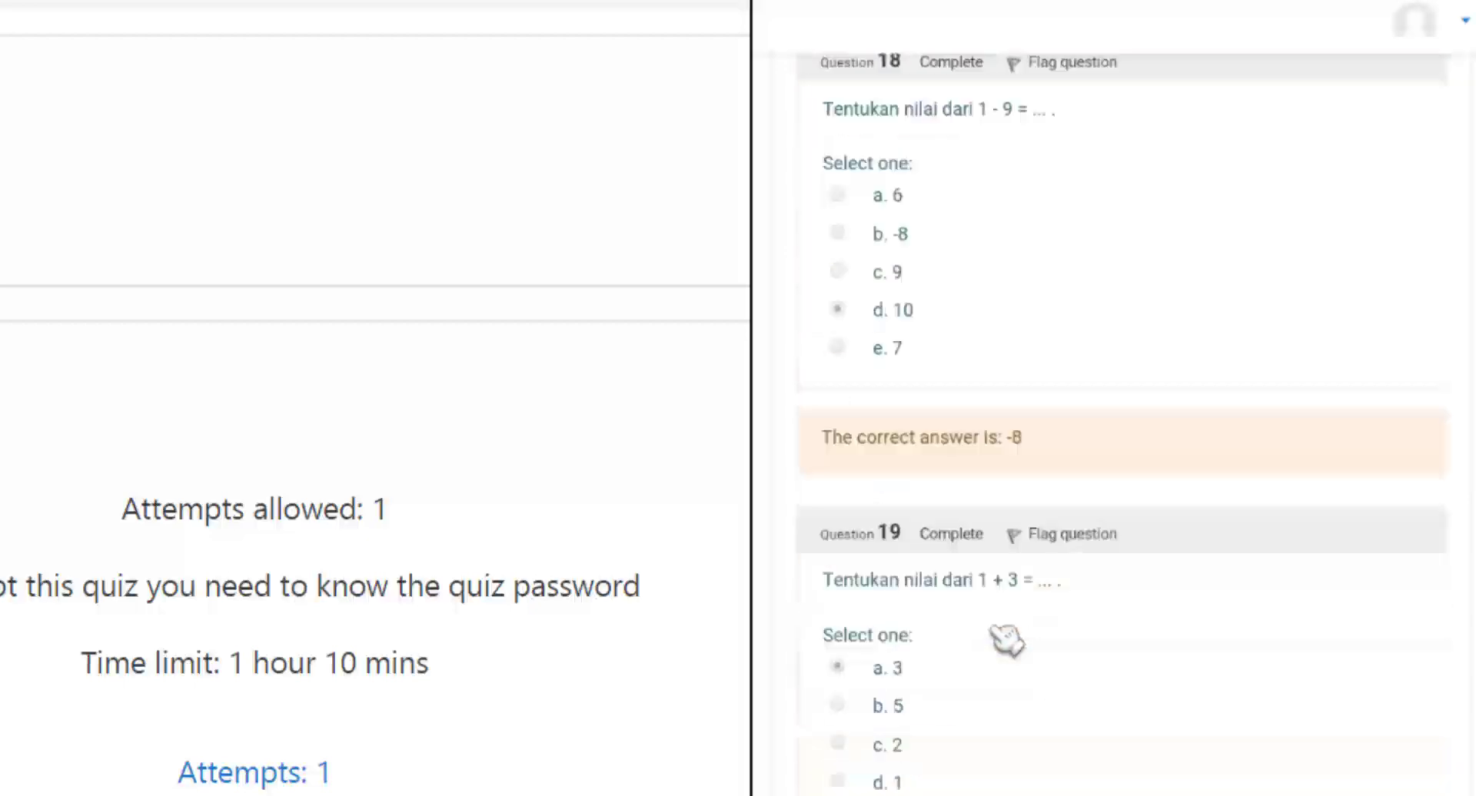
scroll(1006, 642, up, 20)
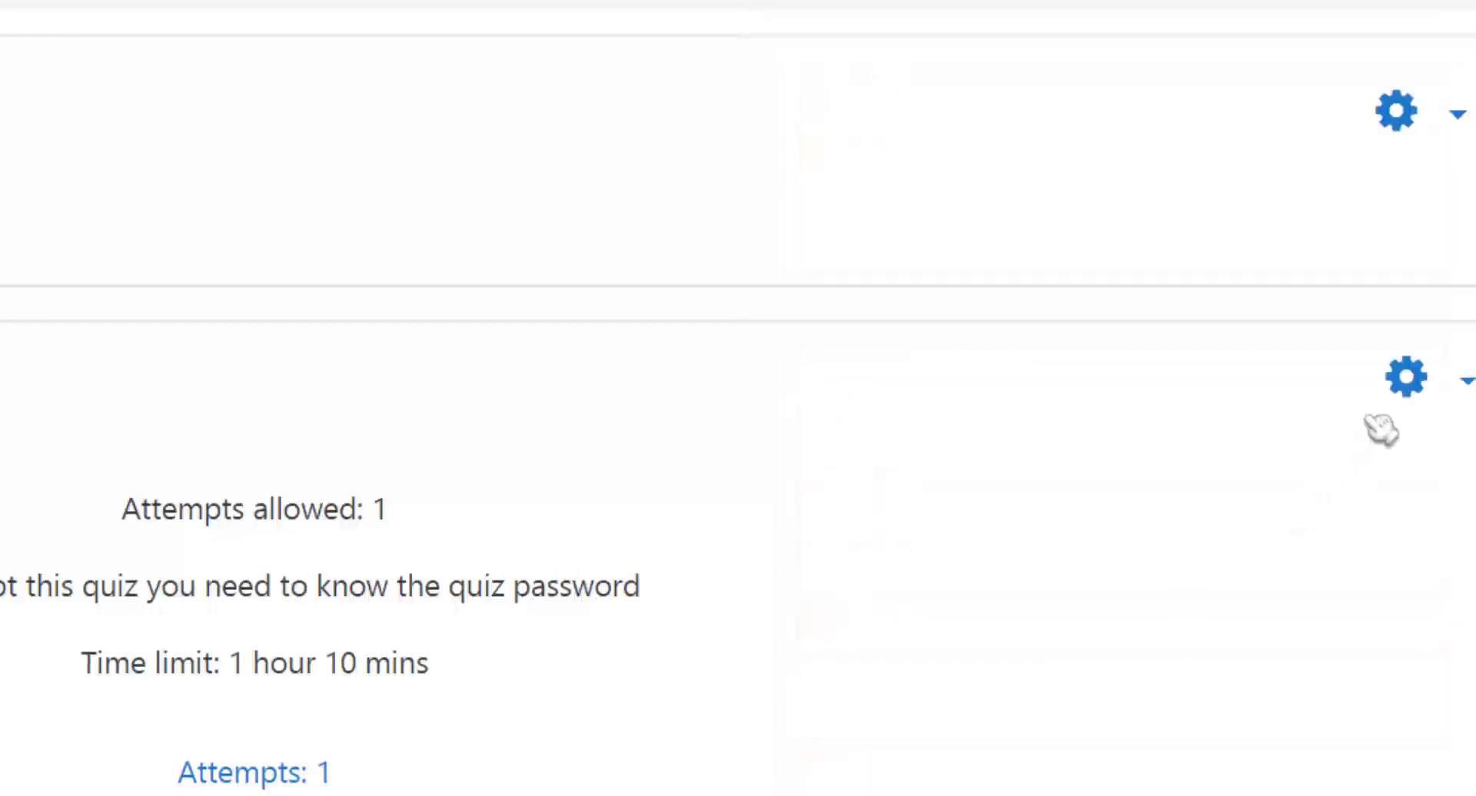
Step: Switch to the Notepad outline and highlight the topics MENAMPILKAN NILAI SISWA and KESEMPATAN KE 2 / REMIDI
click(1406, 378)
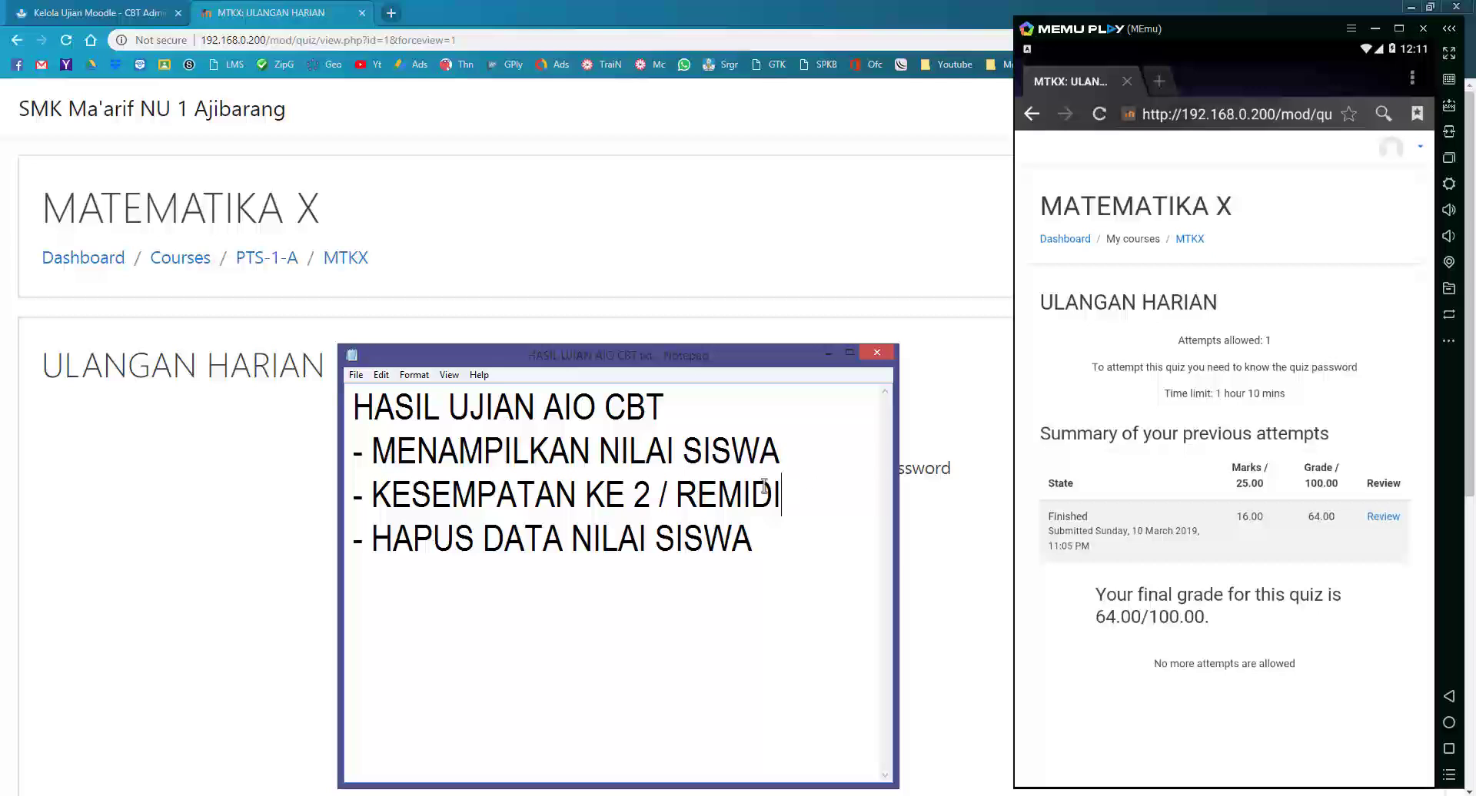
drag(781, 453, 376, 454)
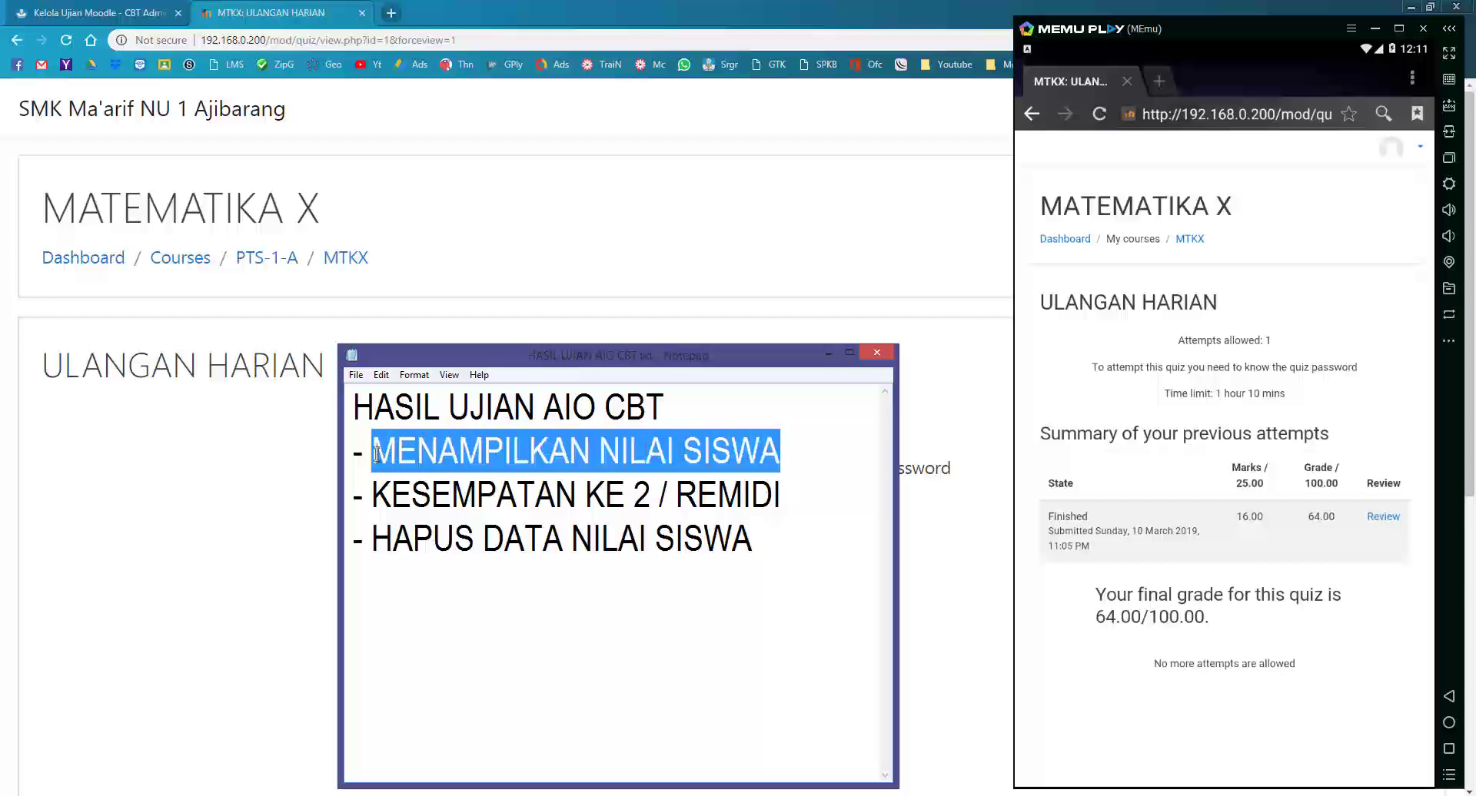
drag(785, 497, 423, 495)
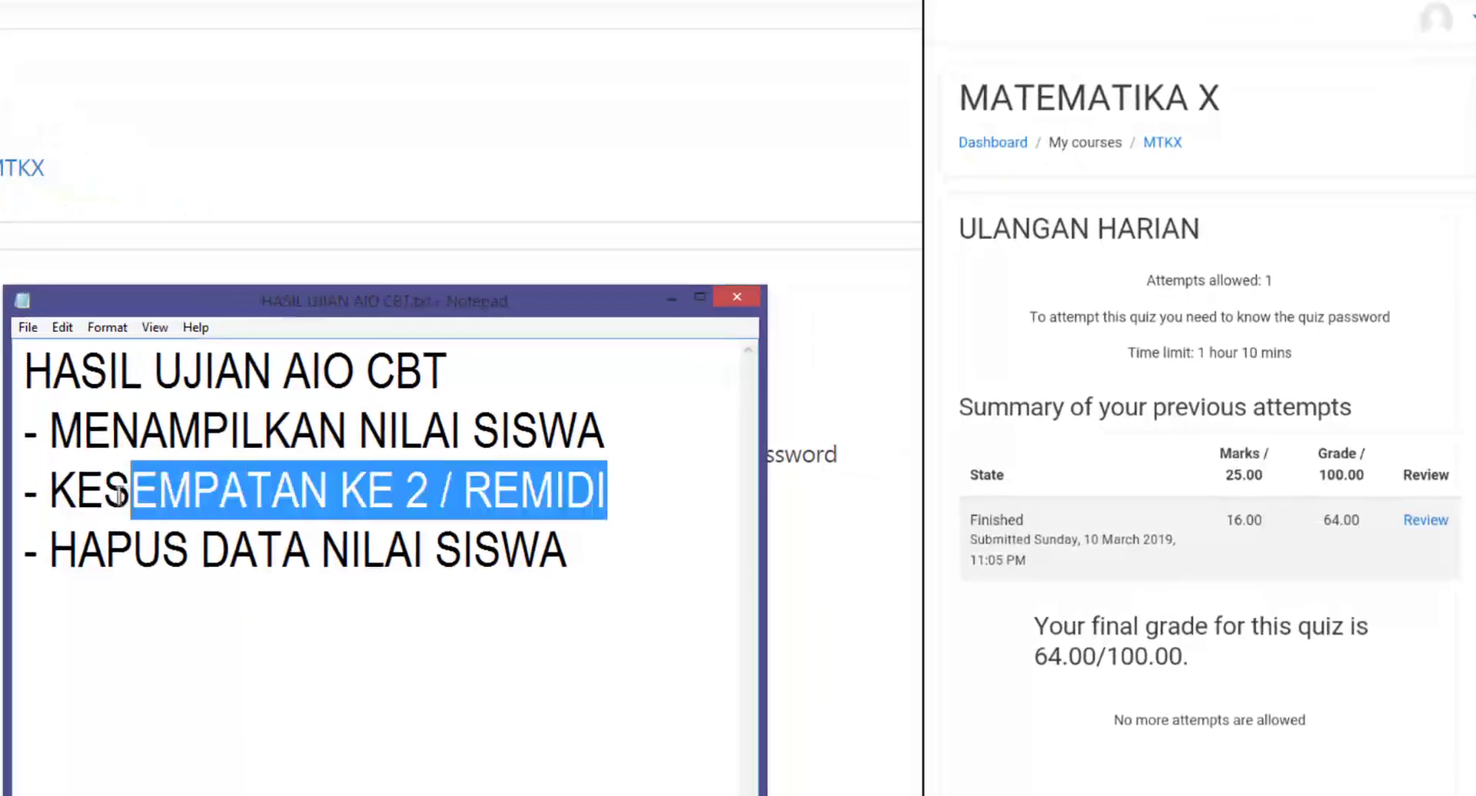
drag(119, 493, 59, 496)
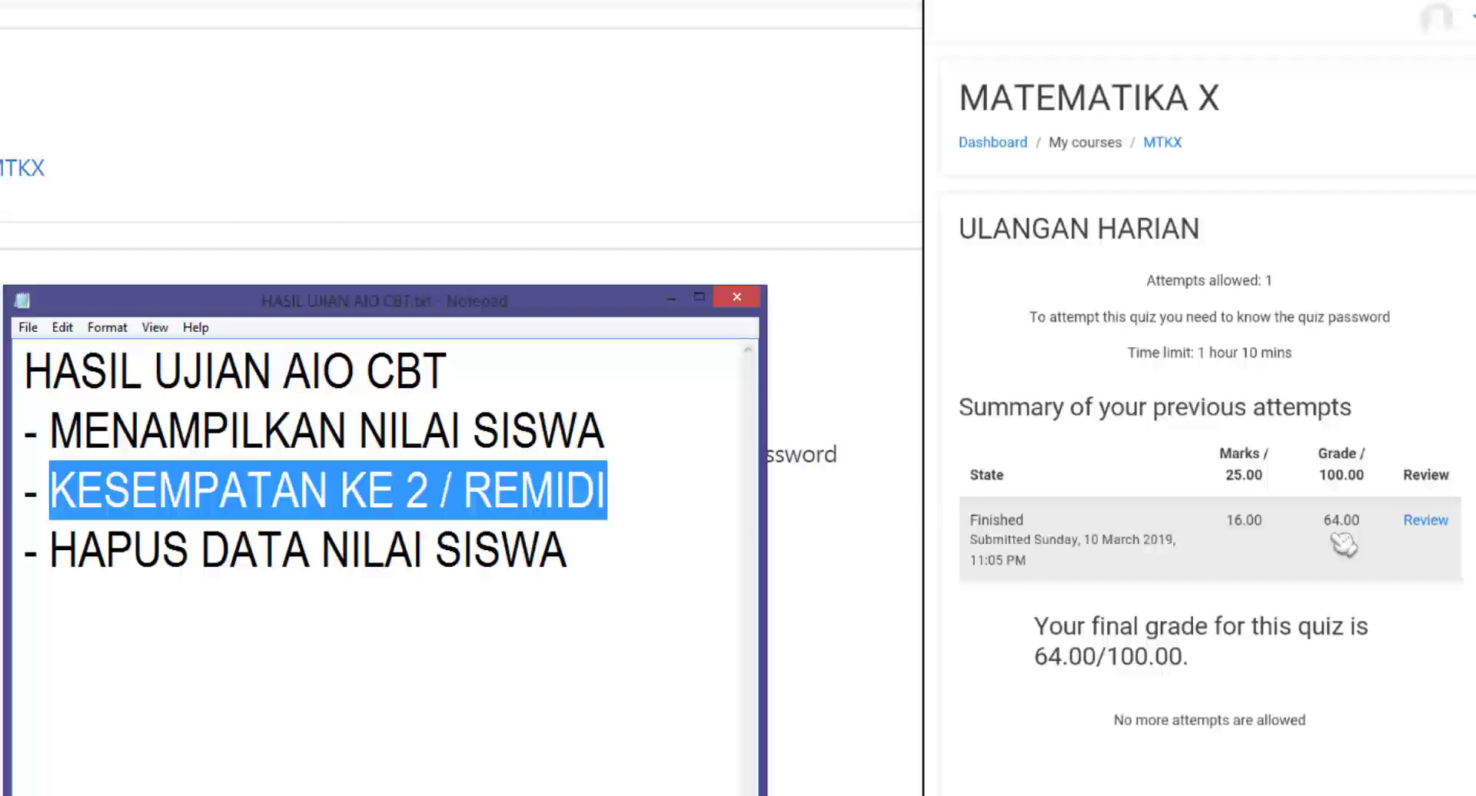
click(670, 503)
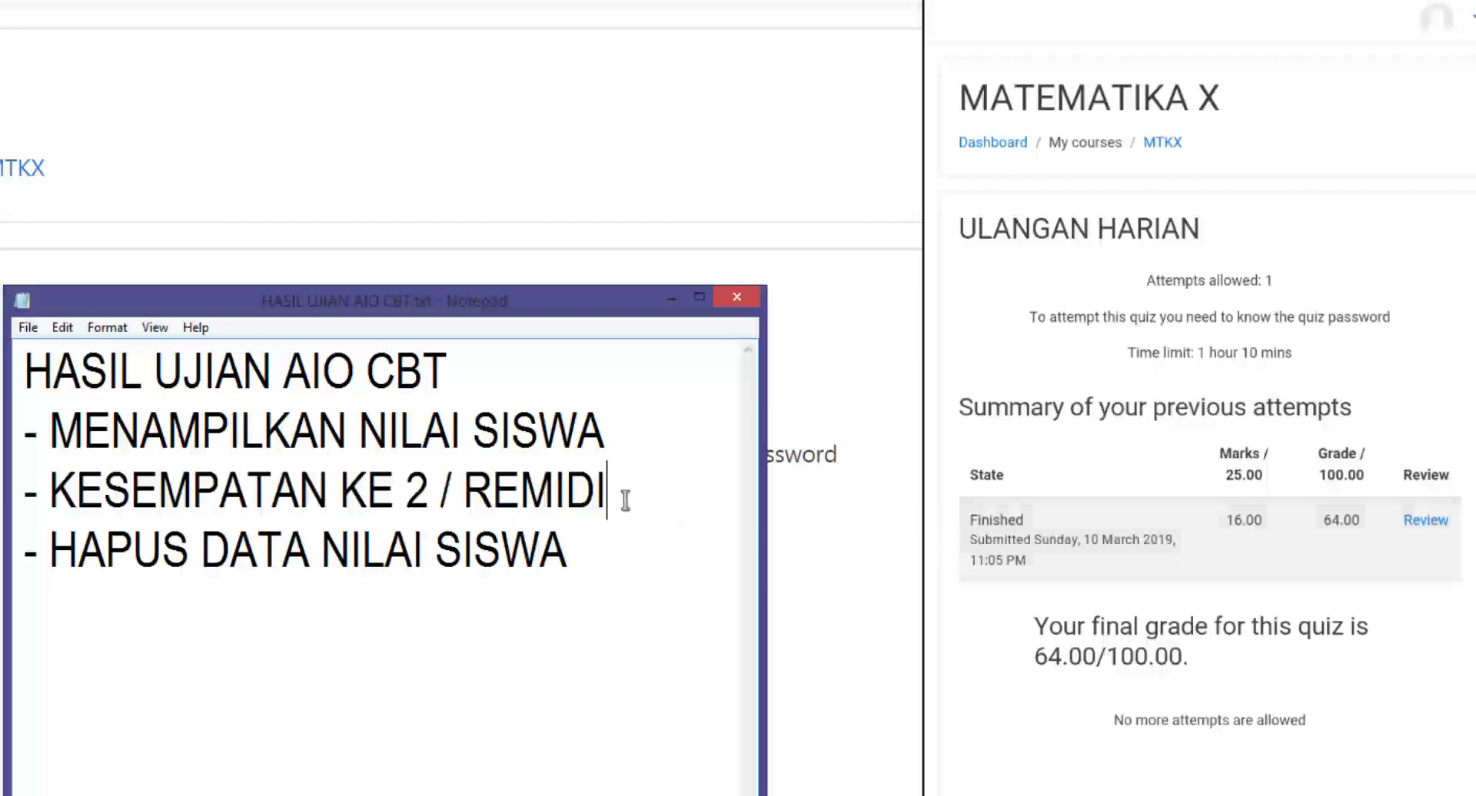
double_click(559, 496)
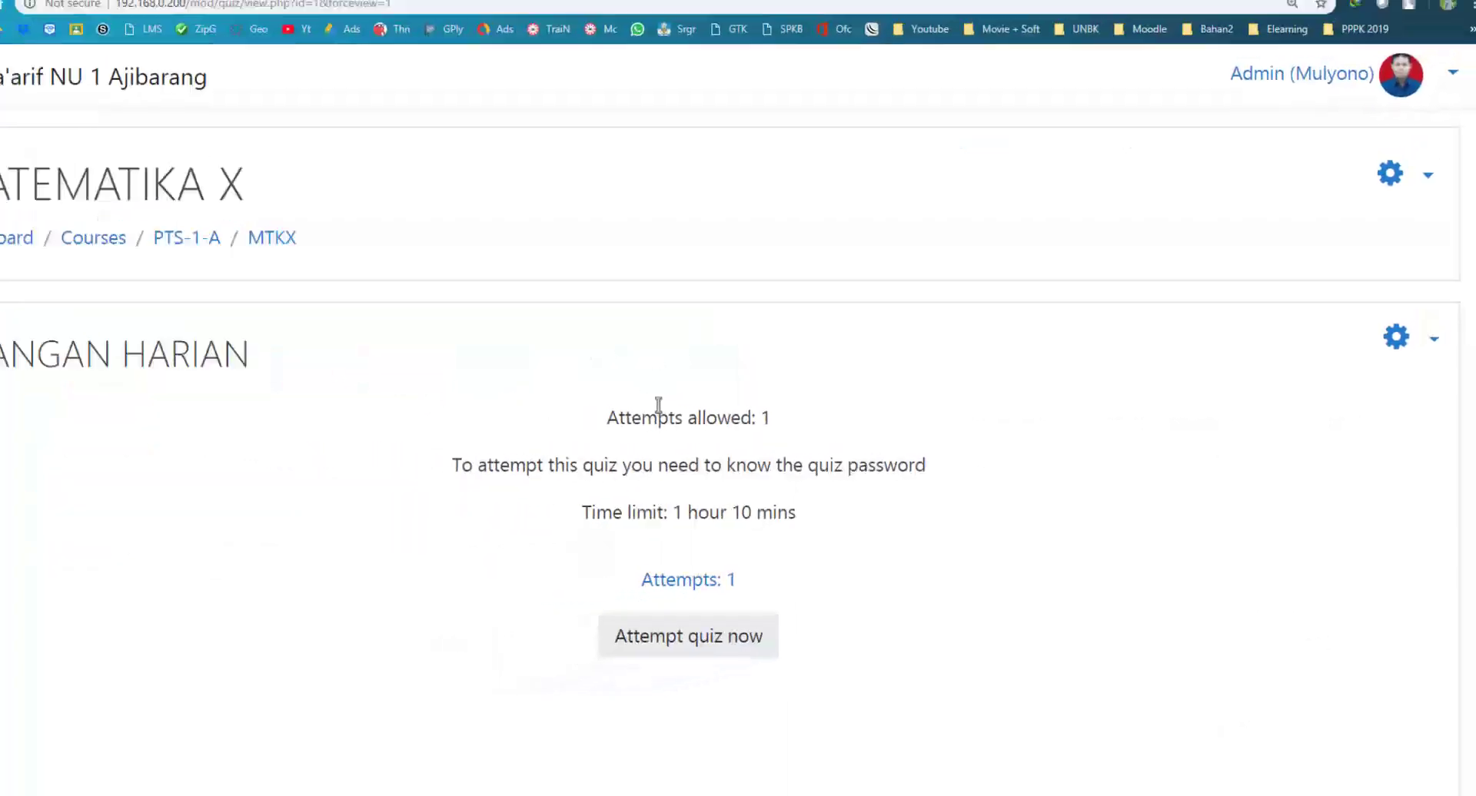
Step: Return to the ULANGAN HARIAN quiz in the browser, open its settings and set Attempts allowed to 2
drag(66, 365, 267, 366)
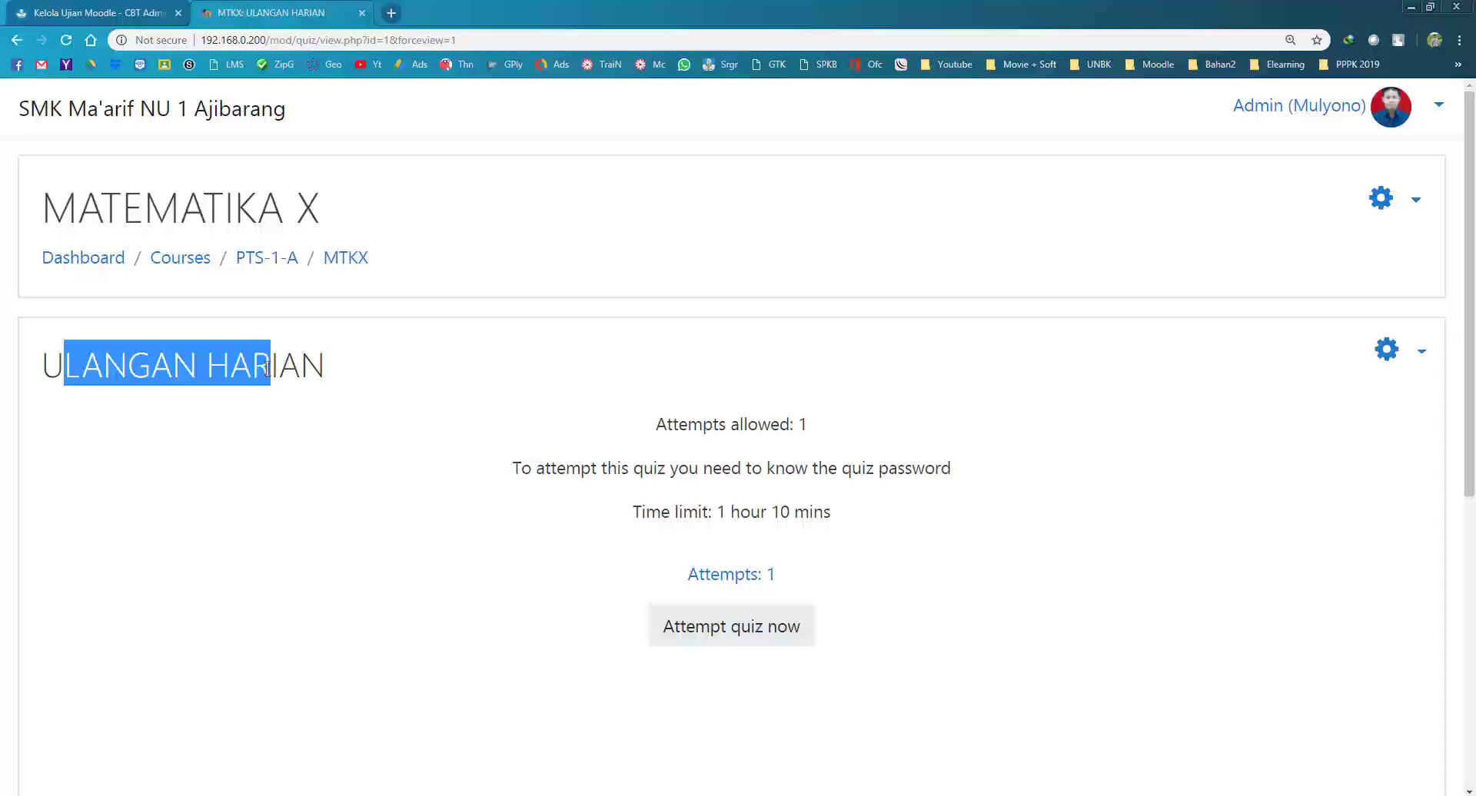
drag(103, 366, 279, 366)
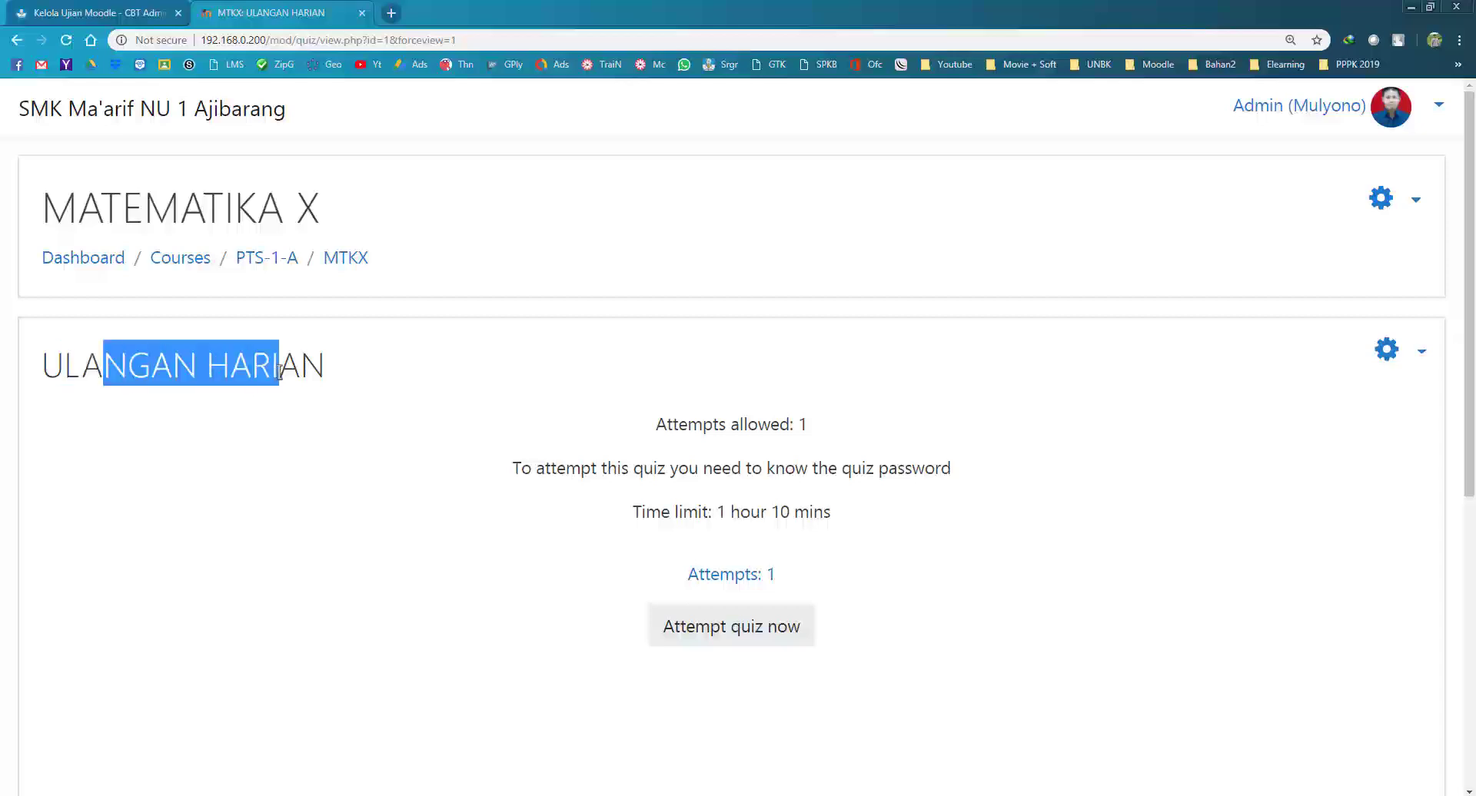
click(1398, 355)
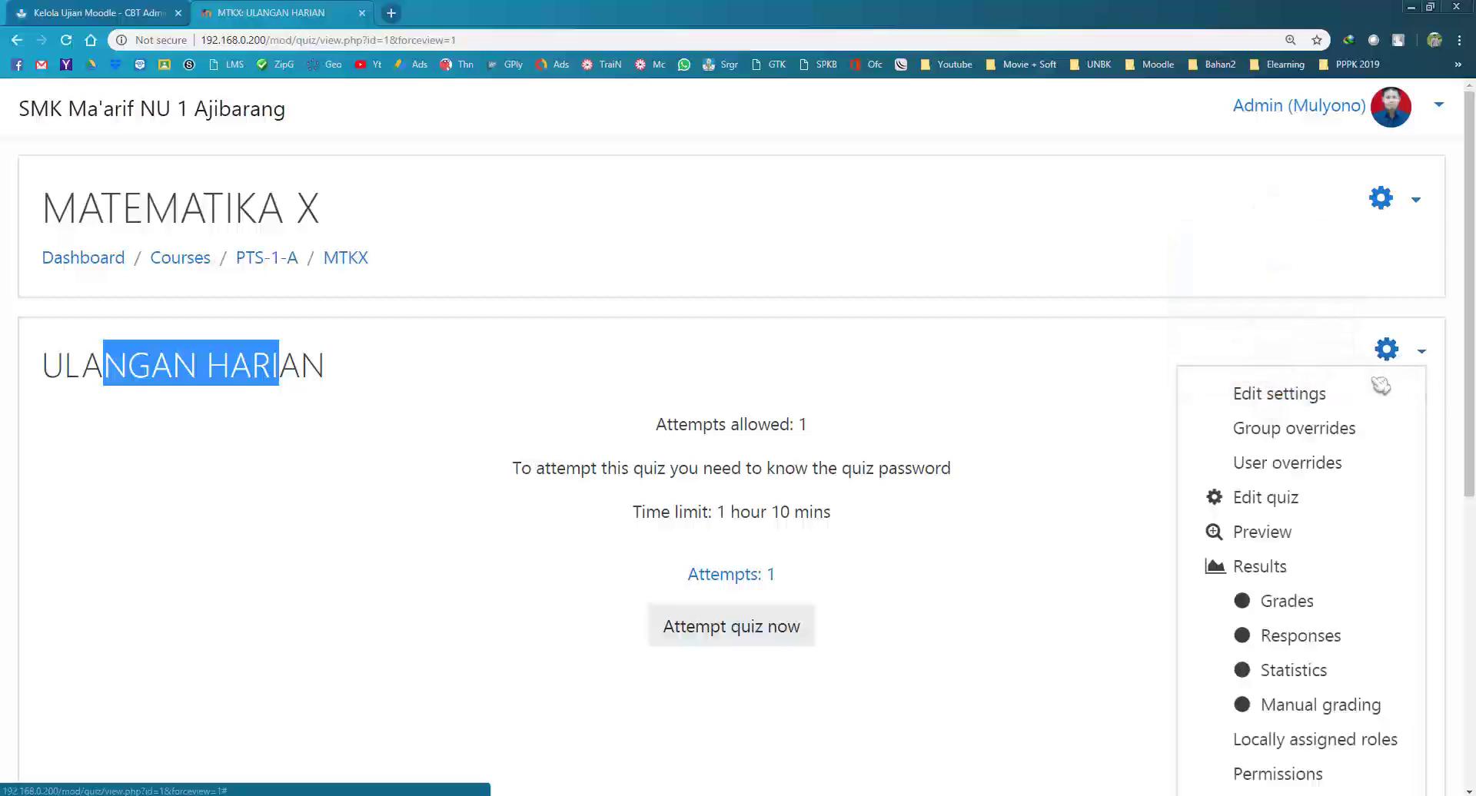
click(1358, 406)
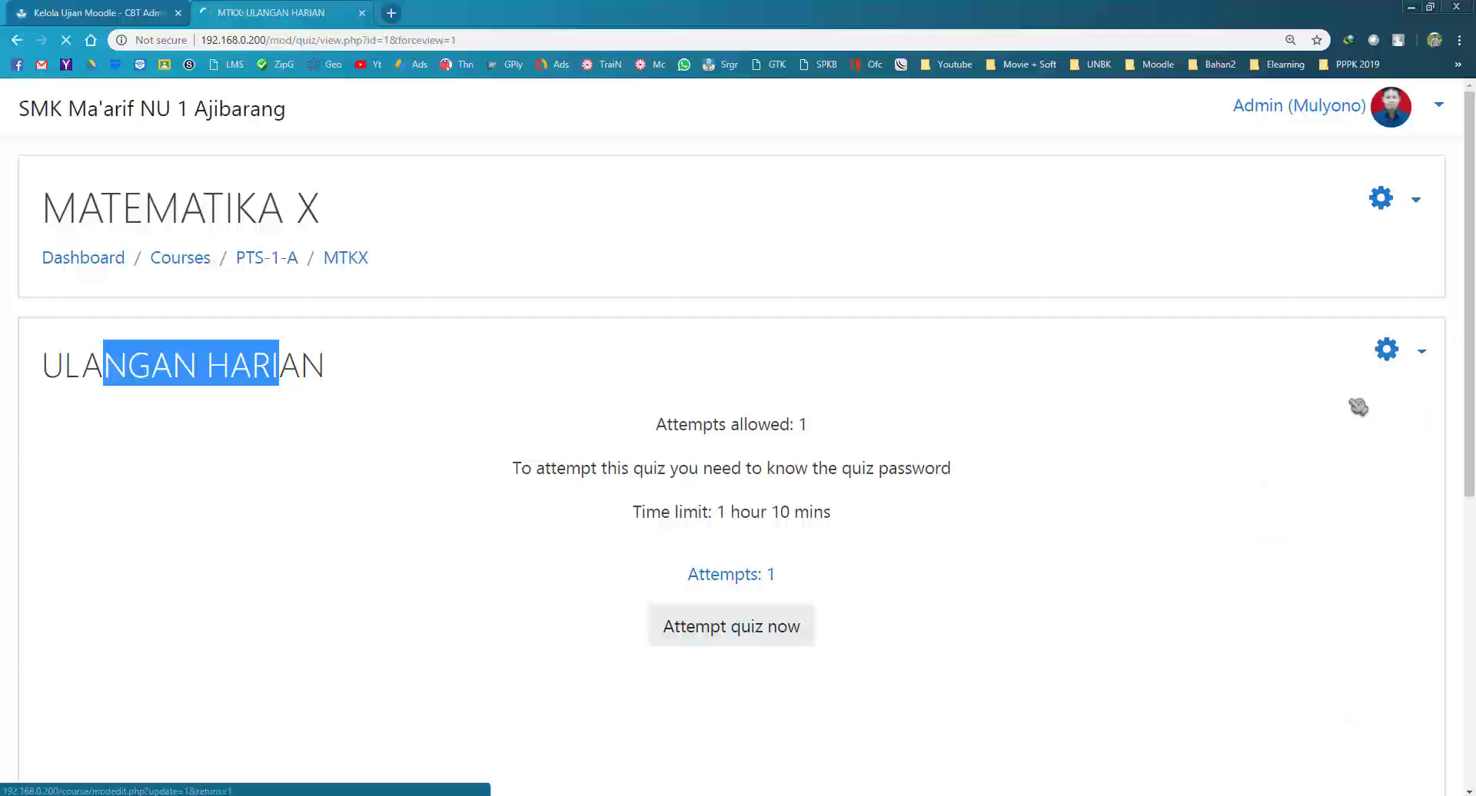
scroll(558, 405, down, 8)
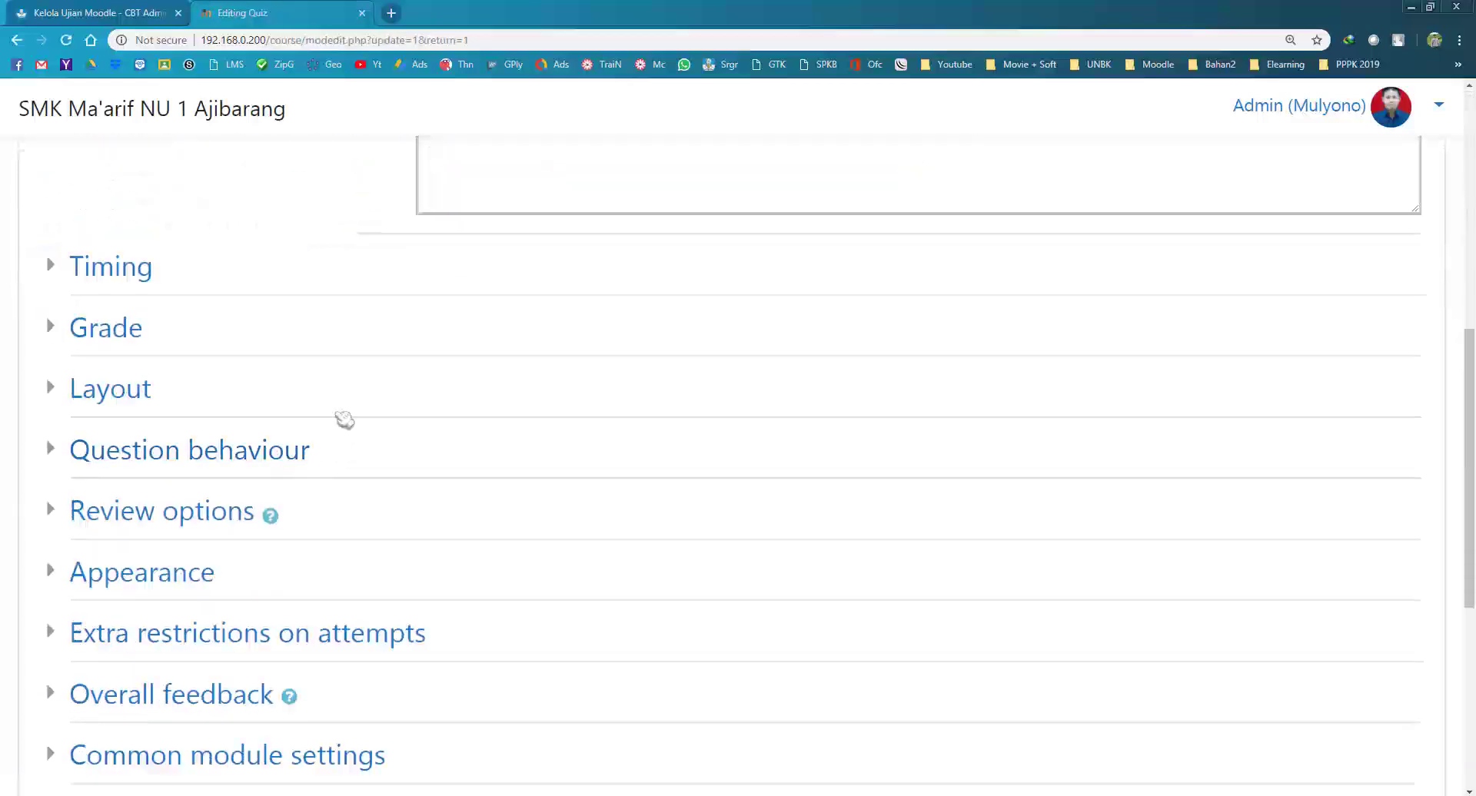
click(136, 335)
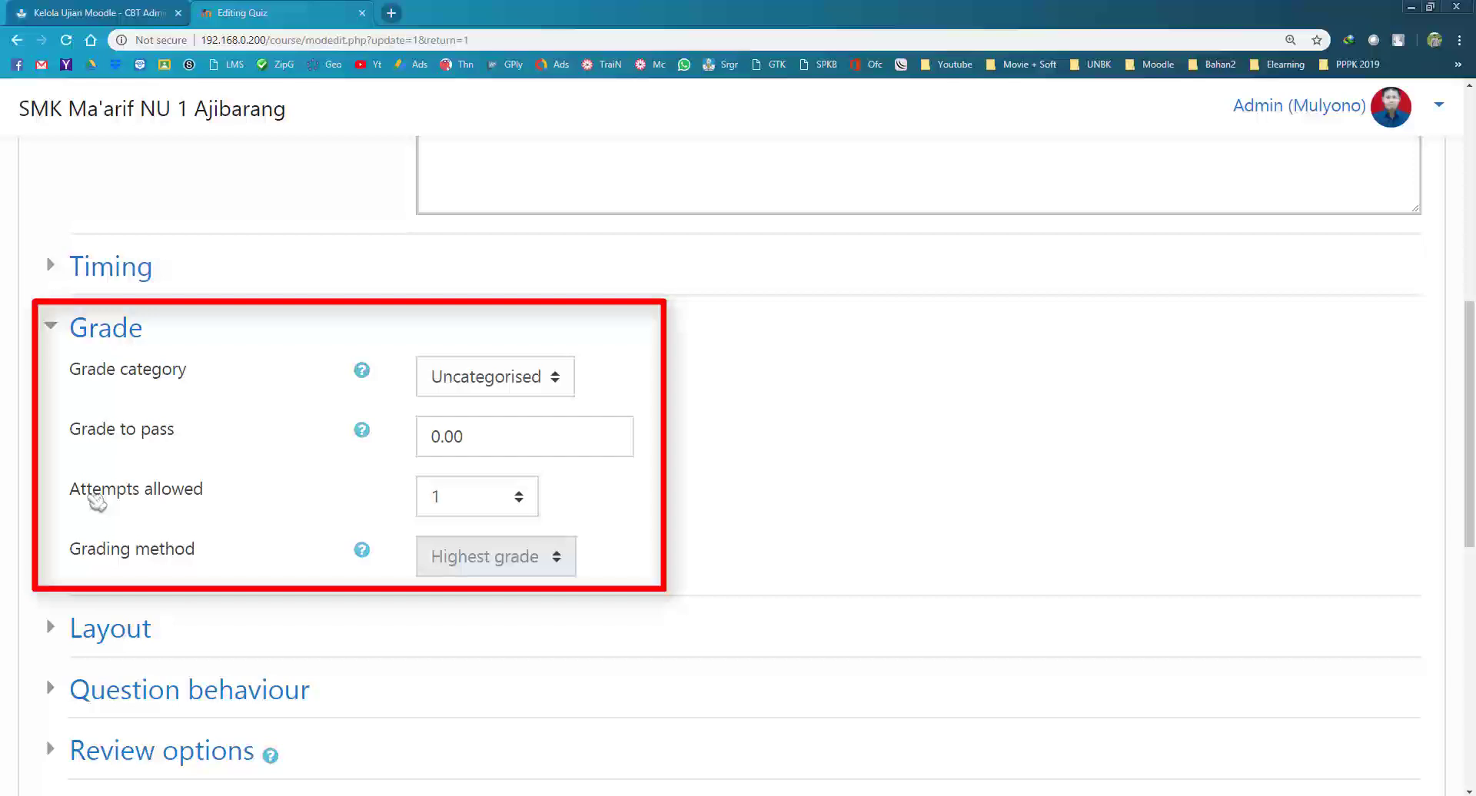
click(473, 502)
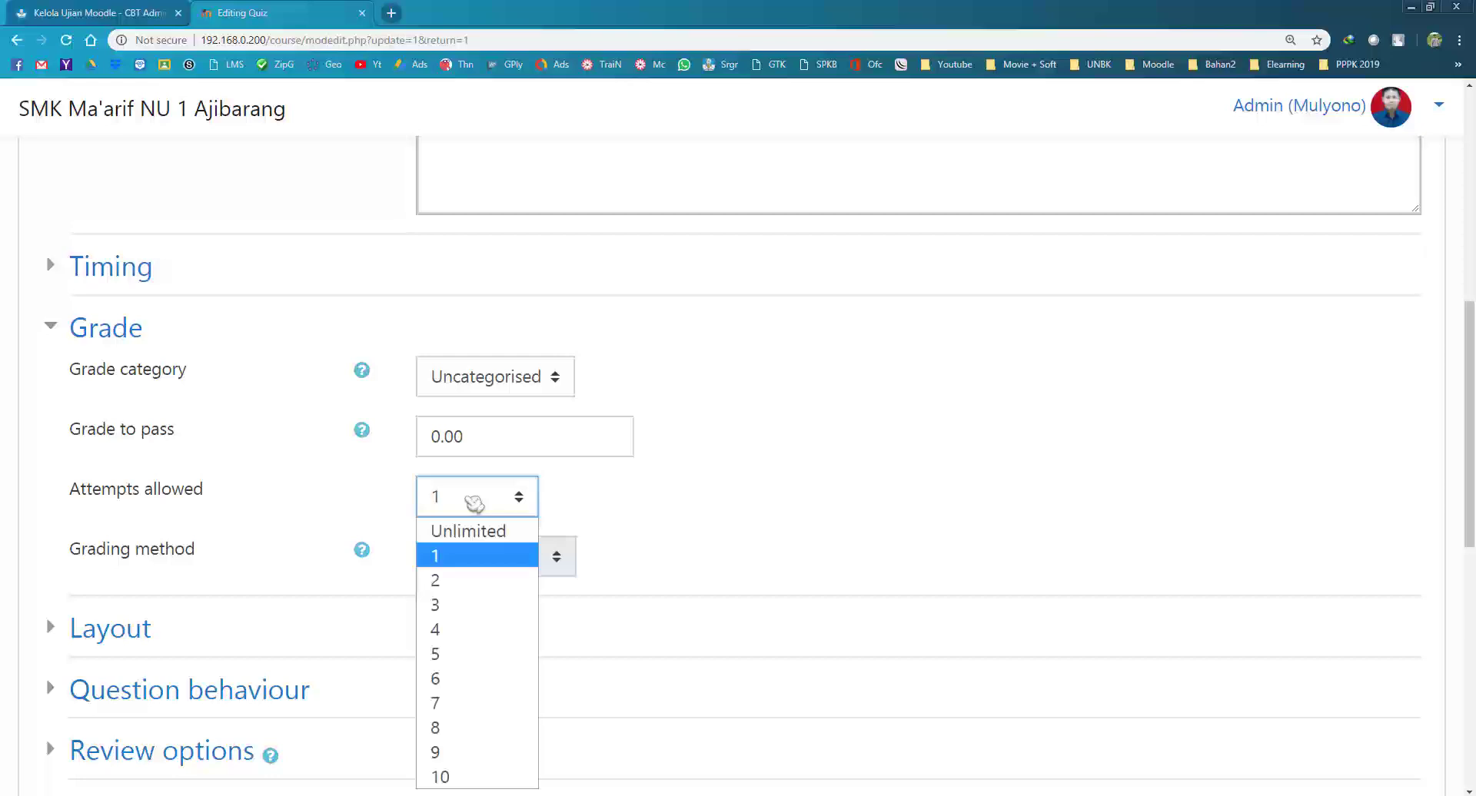
click(461, 581)
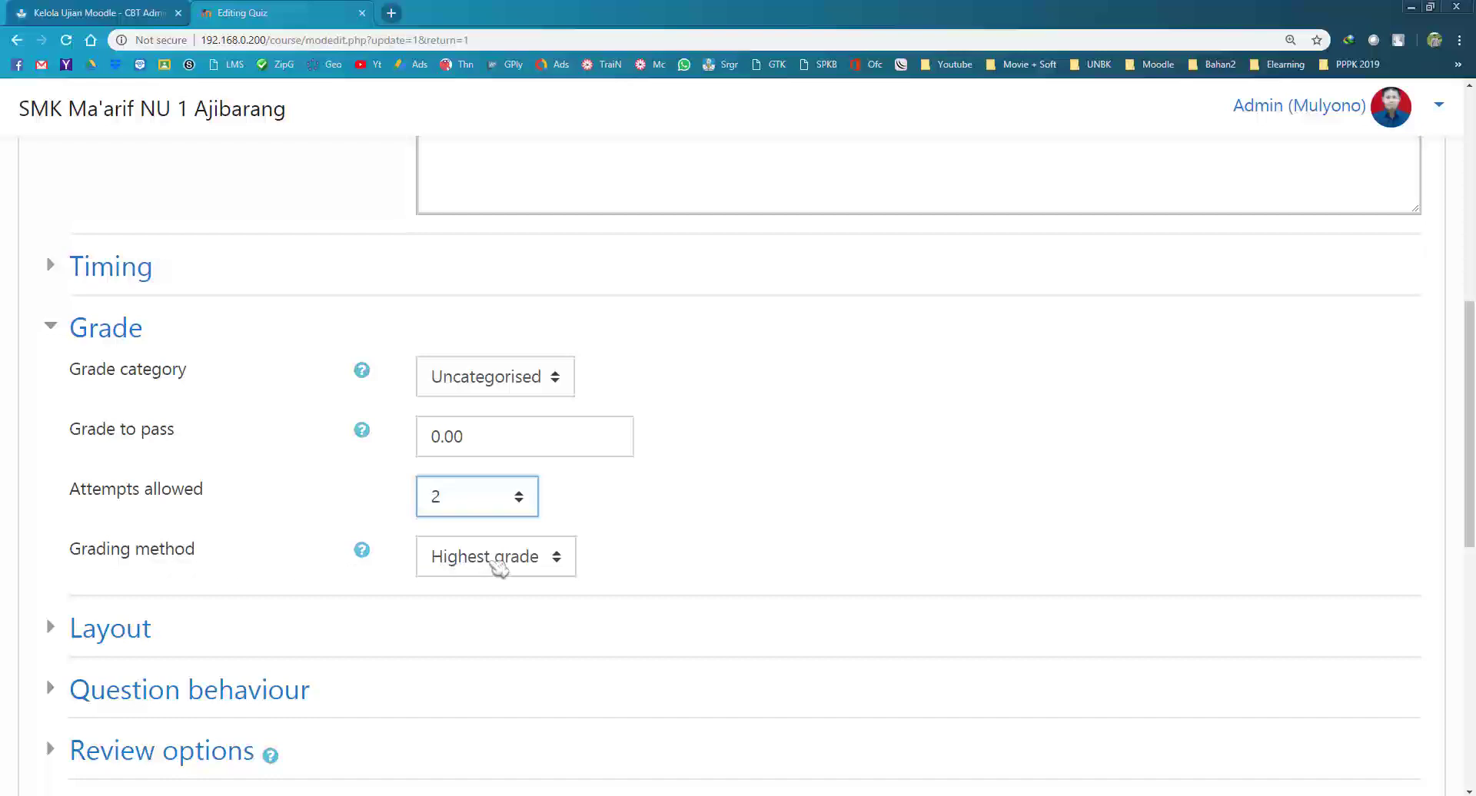
Step: Look over the grading method choices for multiple attempts and select Highest grade
click(527, 565)
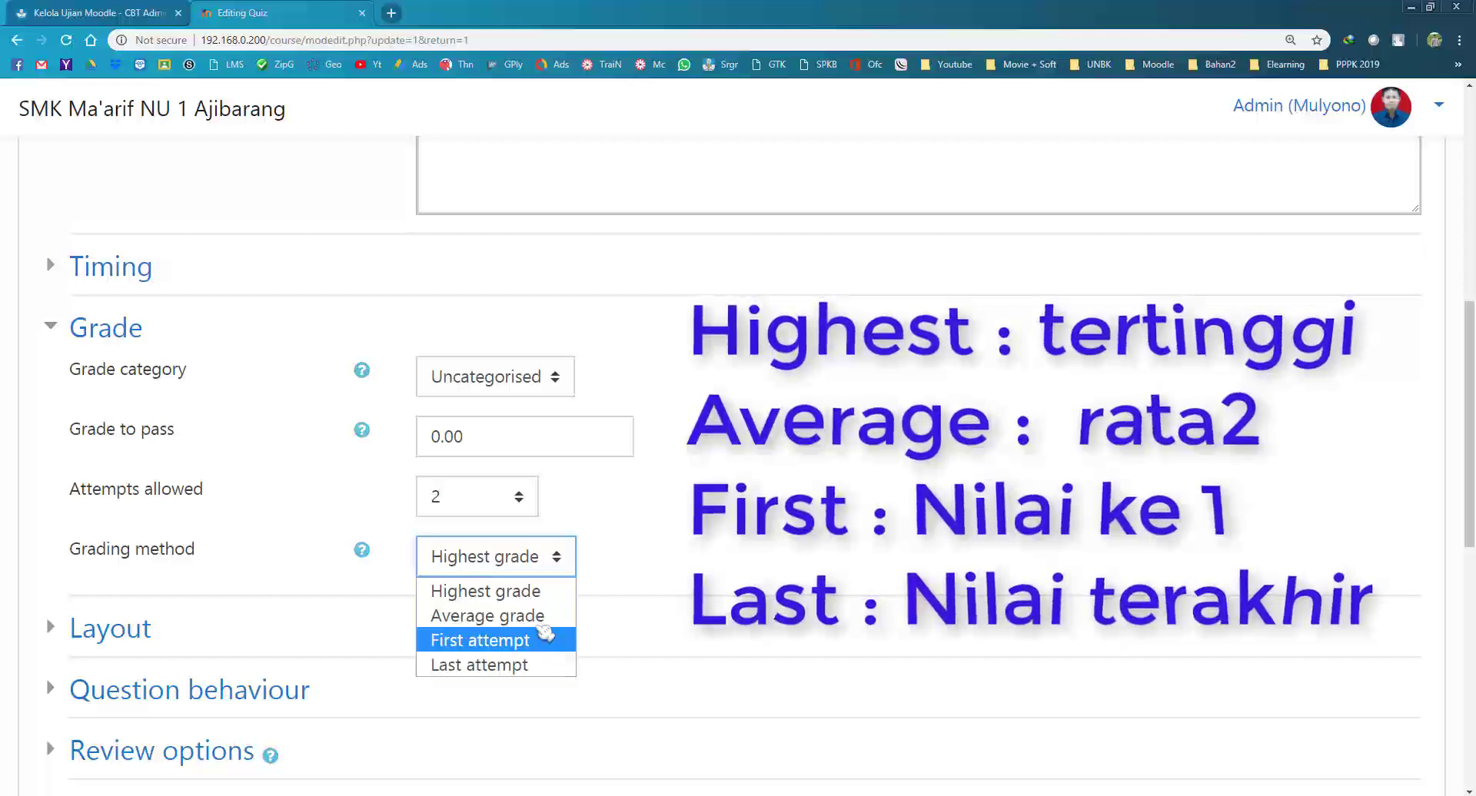
click(542, 593)
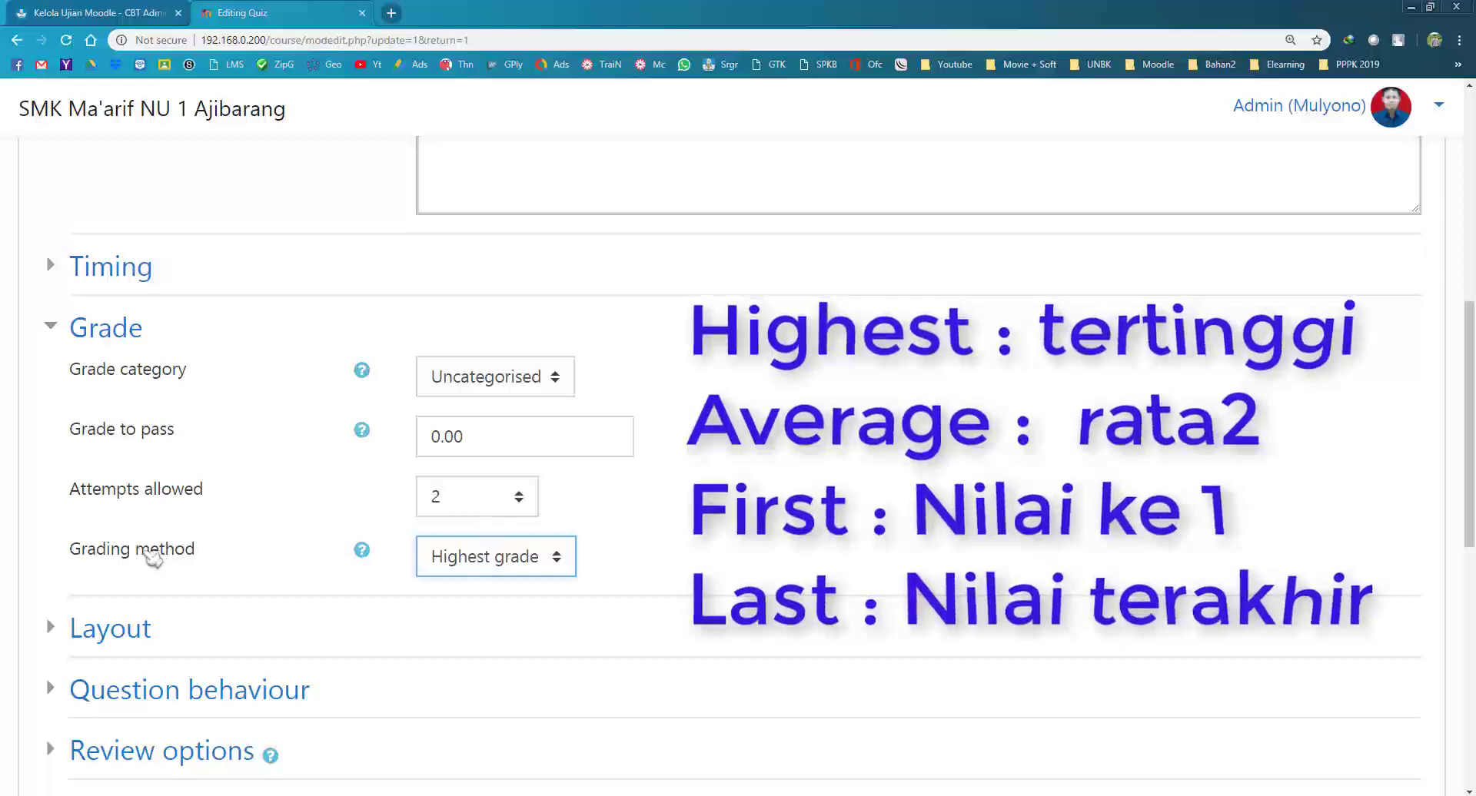
click(510, 567)
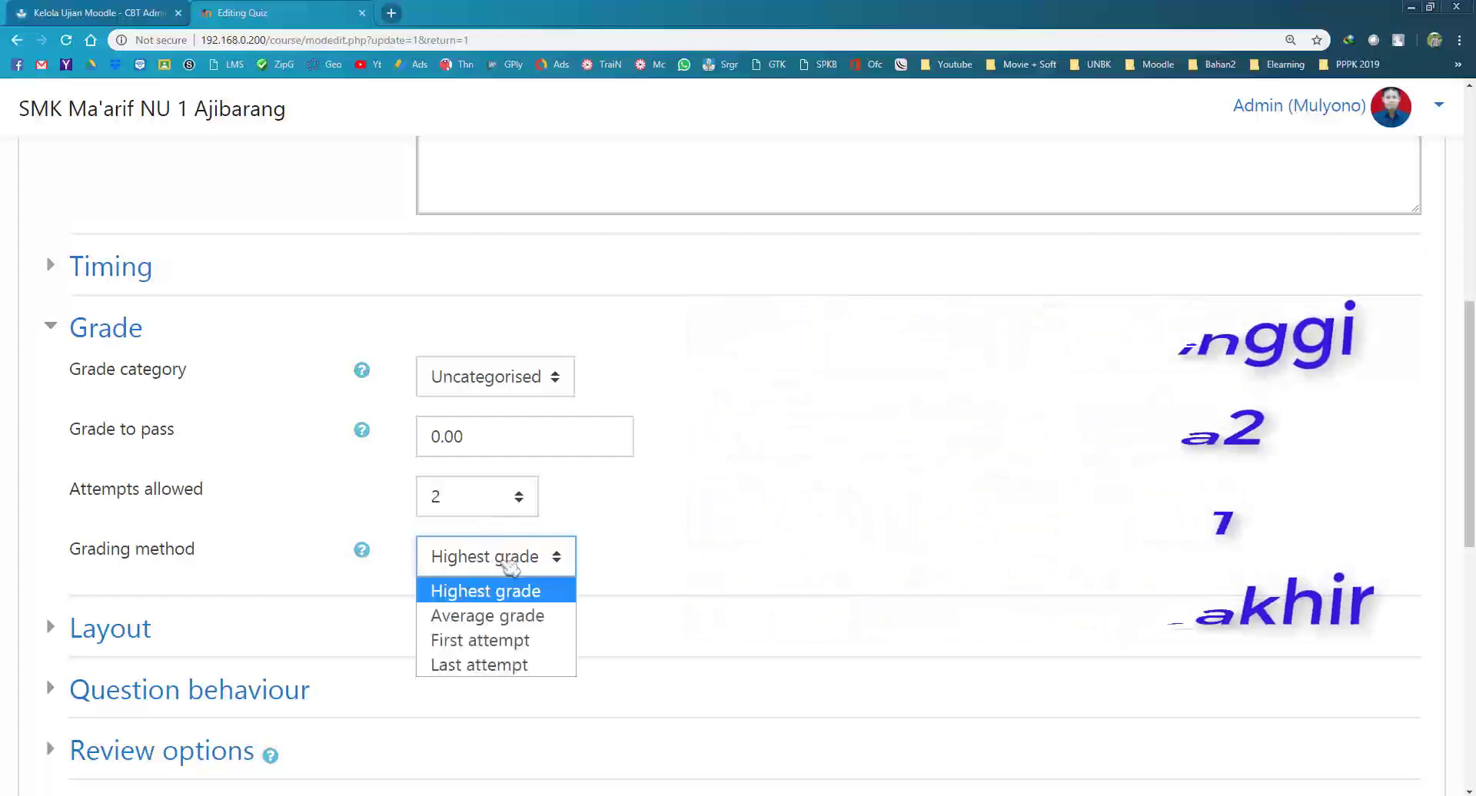
click(510, 567)
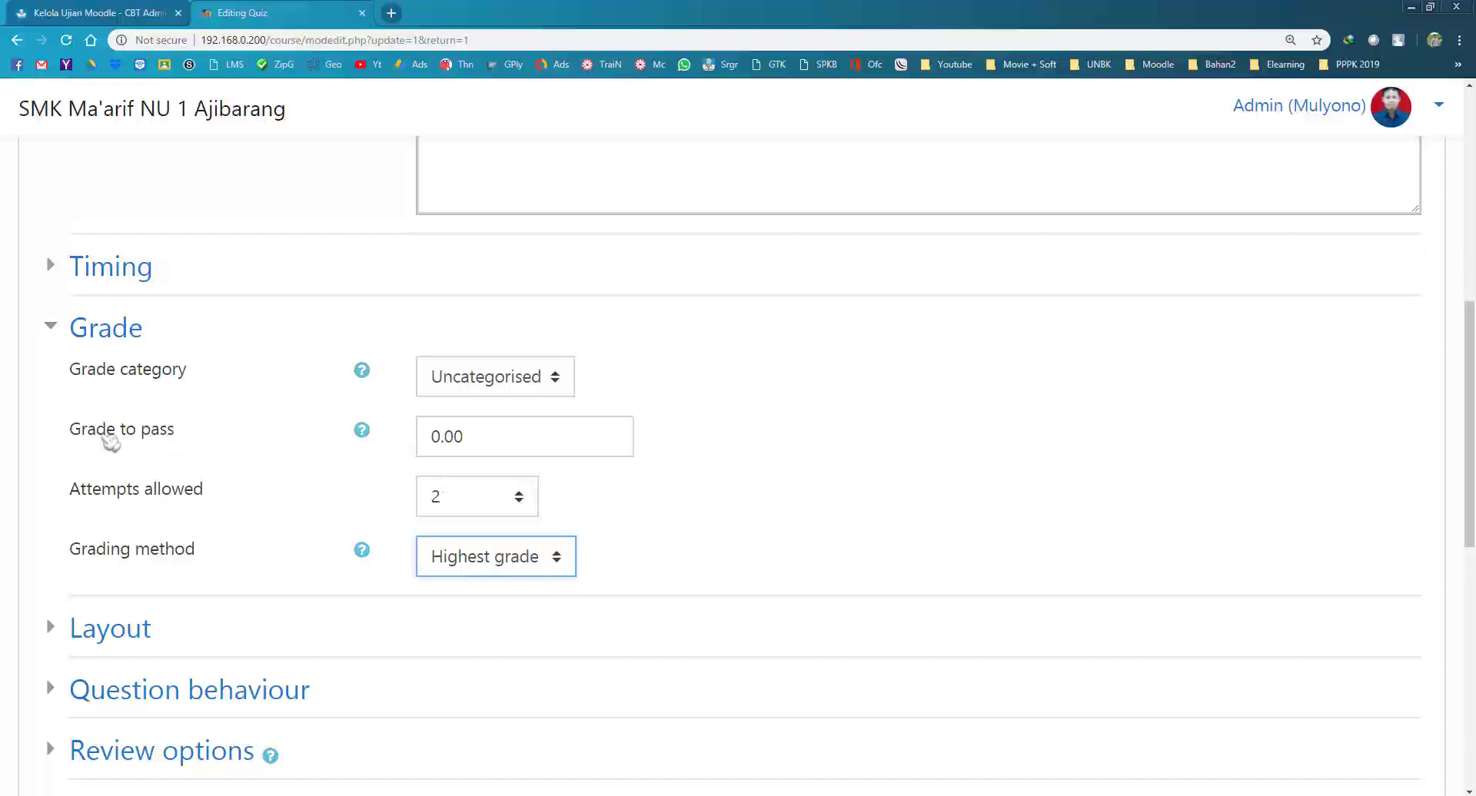
Step: Set Grade to pass to 70 and save the quiz settings
click(445, 439)
drag(466, 438, 412, 440)
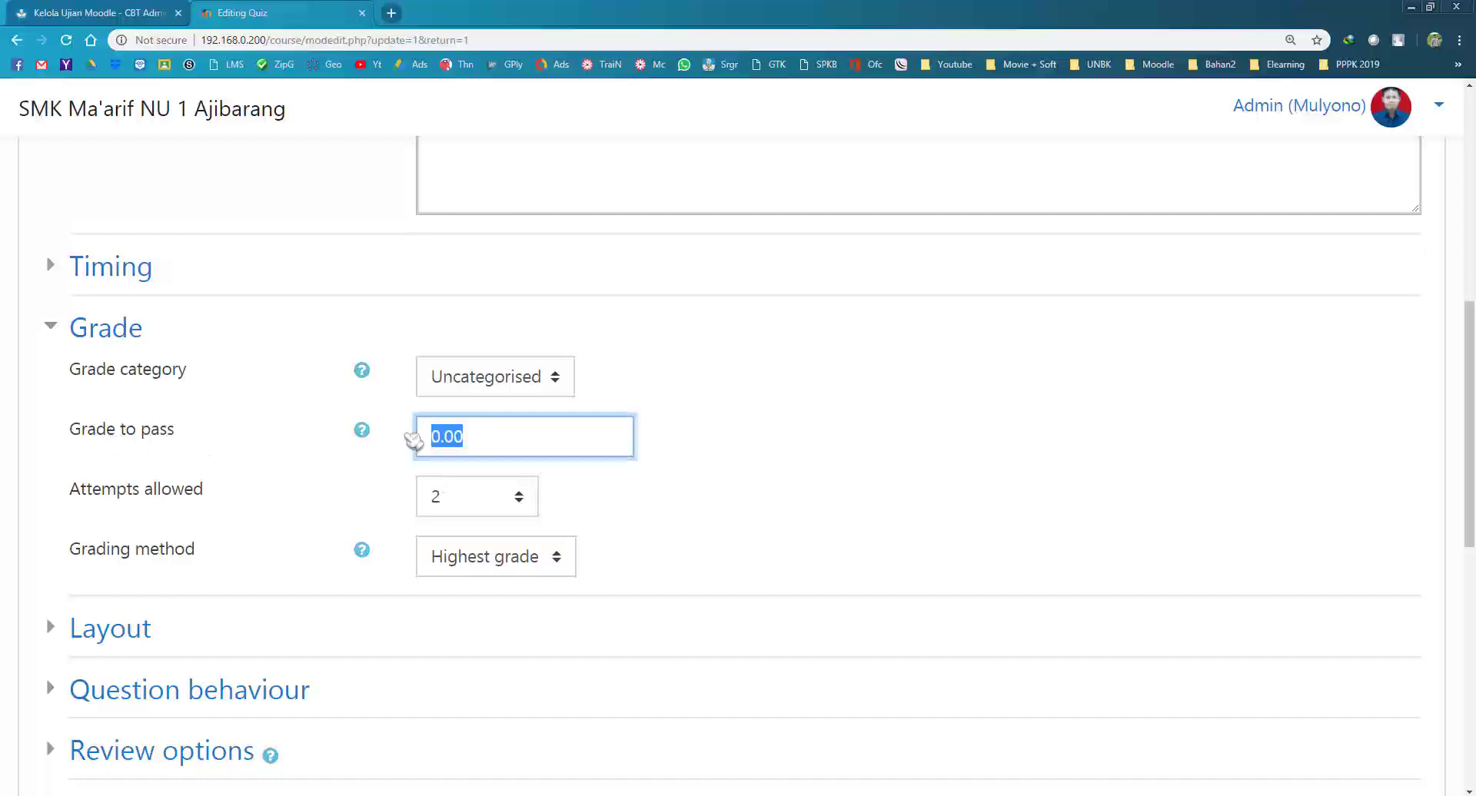
text(70)
click(819, 457)
scroll(819, 457, down, 9)
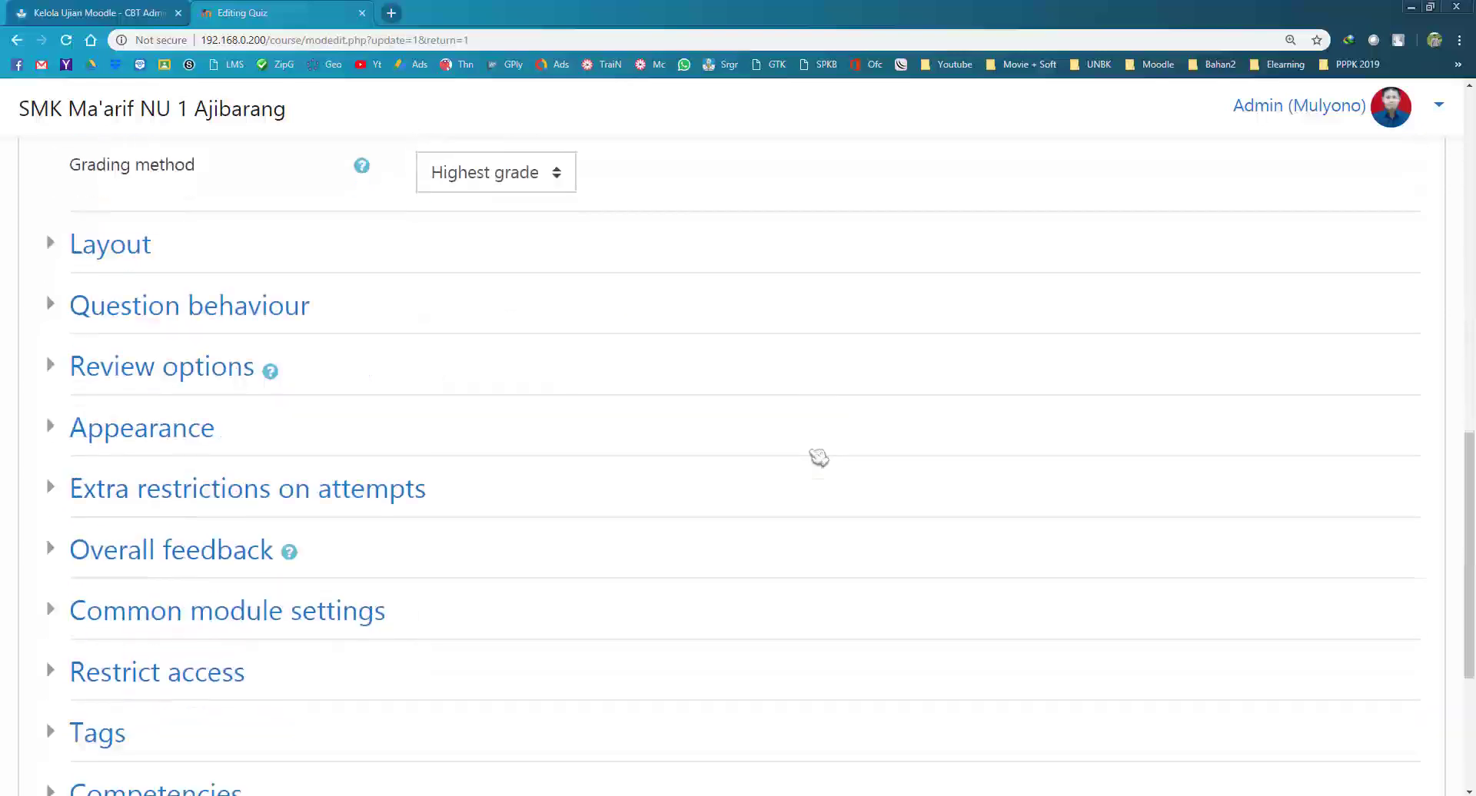
click(544, 544)
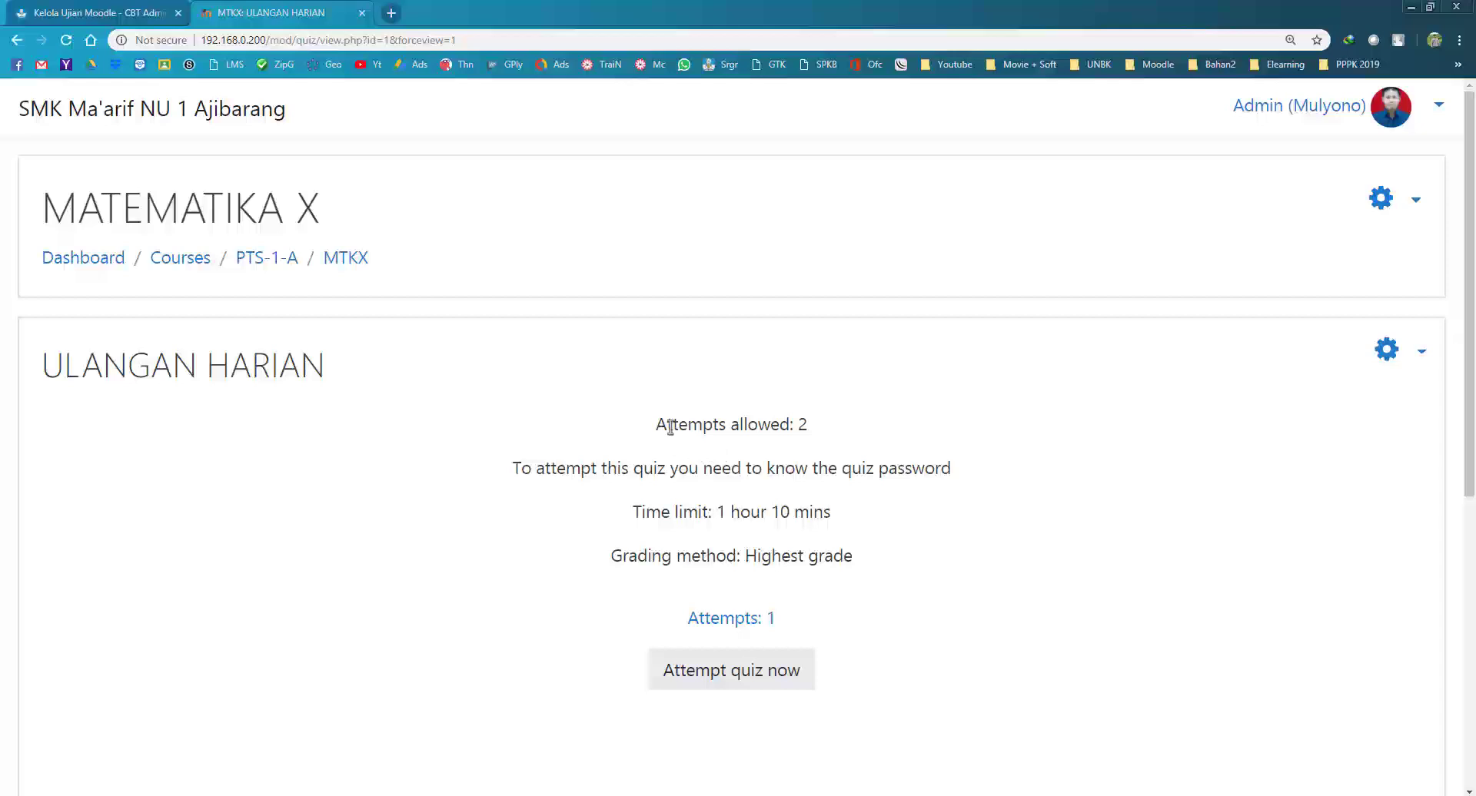
Step: Check the allowed attempts and the time limit on the ULANGAN HARIAN quiz page
triple_click(733, 425)
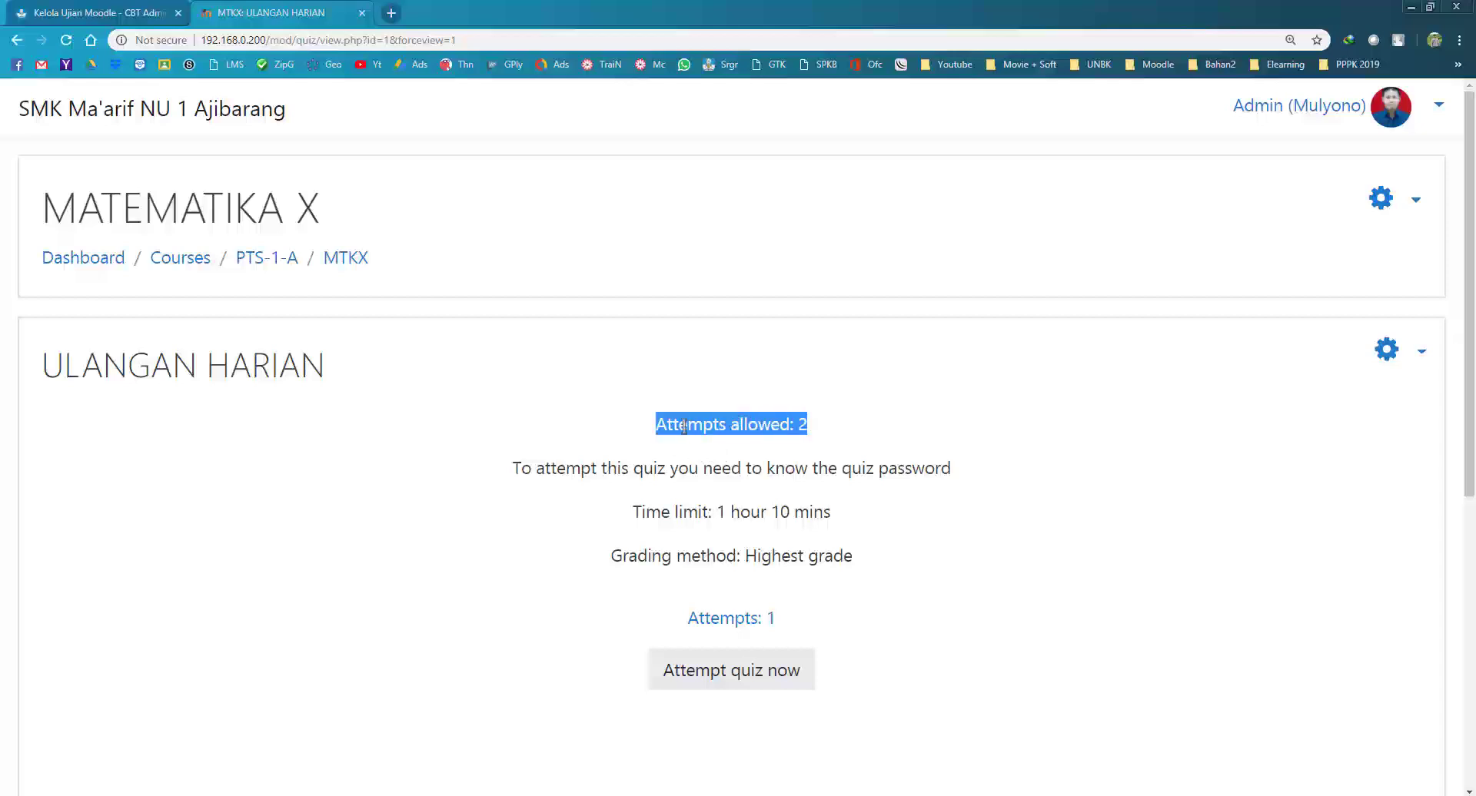
click(657, 425)
drag(655, 425, 828, 428)
drag(632, 511, 881, 524)
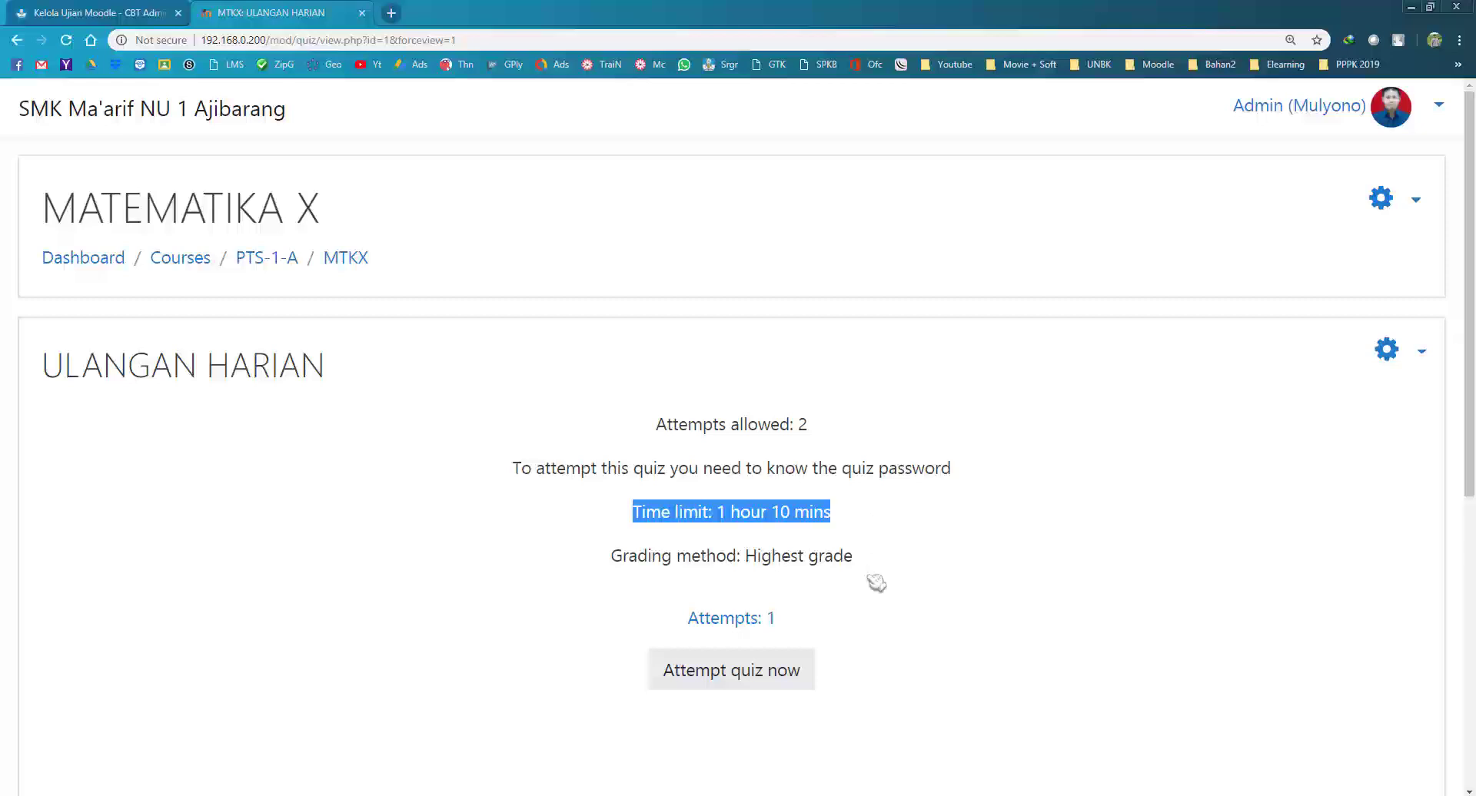
click(648, 512)
drag(633, 511, 853, 520)
Step: Reopen the quiz settings and examine the Timing section's time limit and its available units, leaving the values as they are
click(1393, 352)
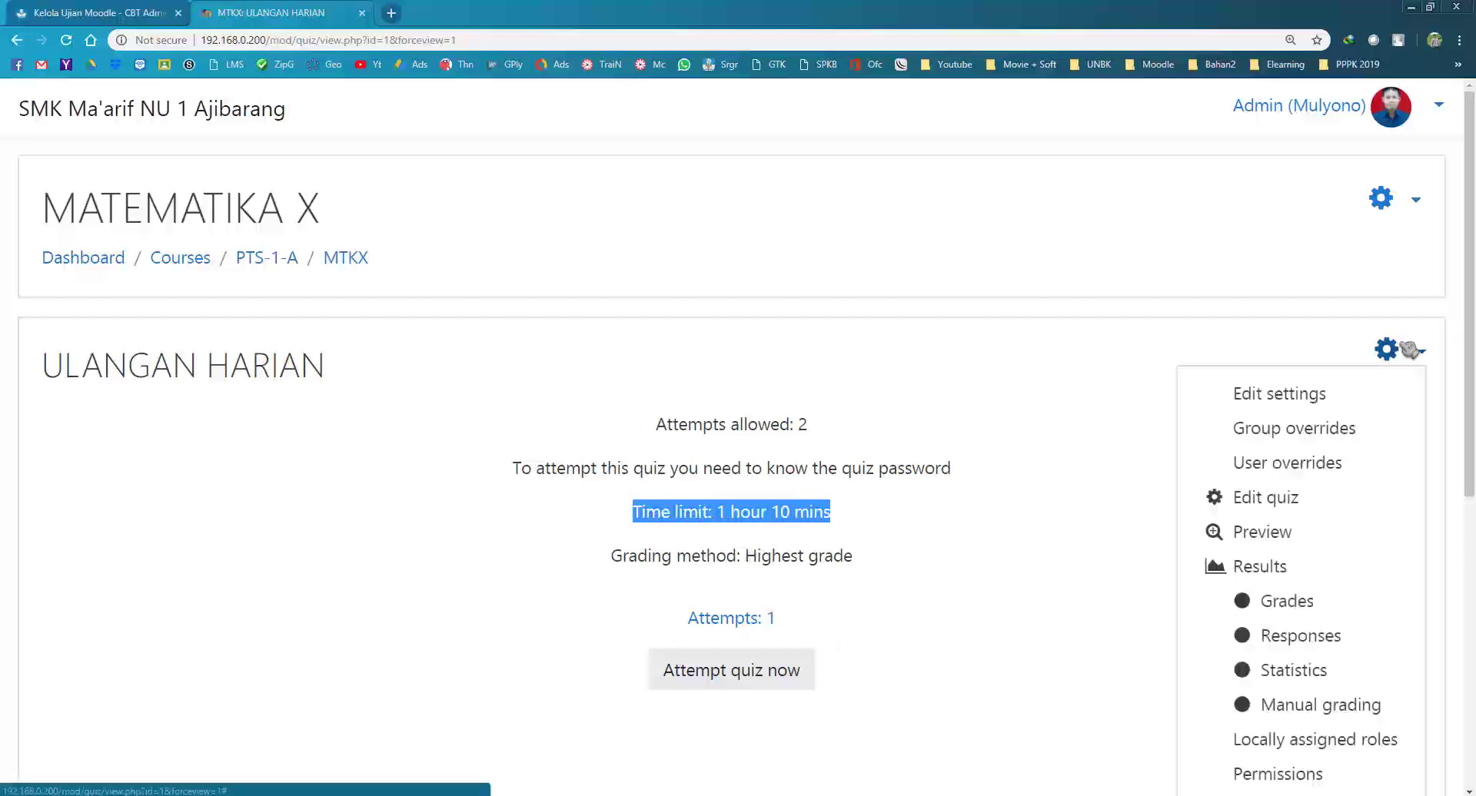
click(1329, 397)
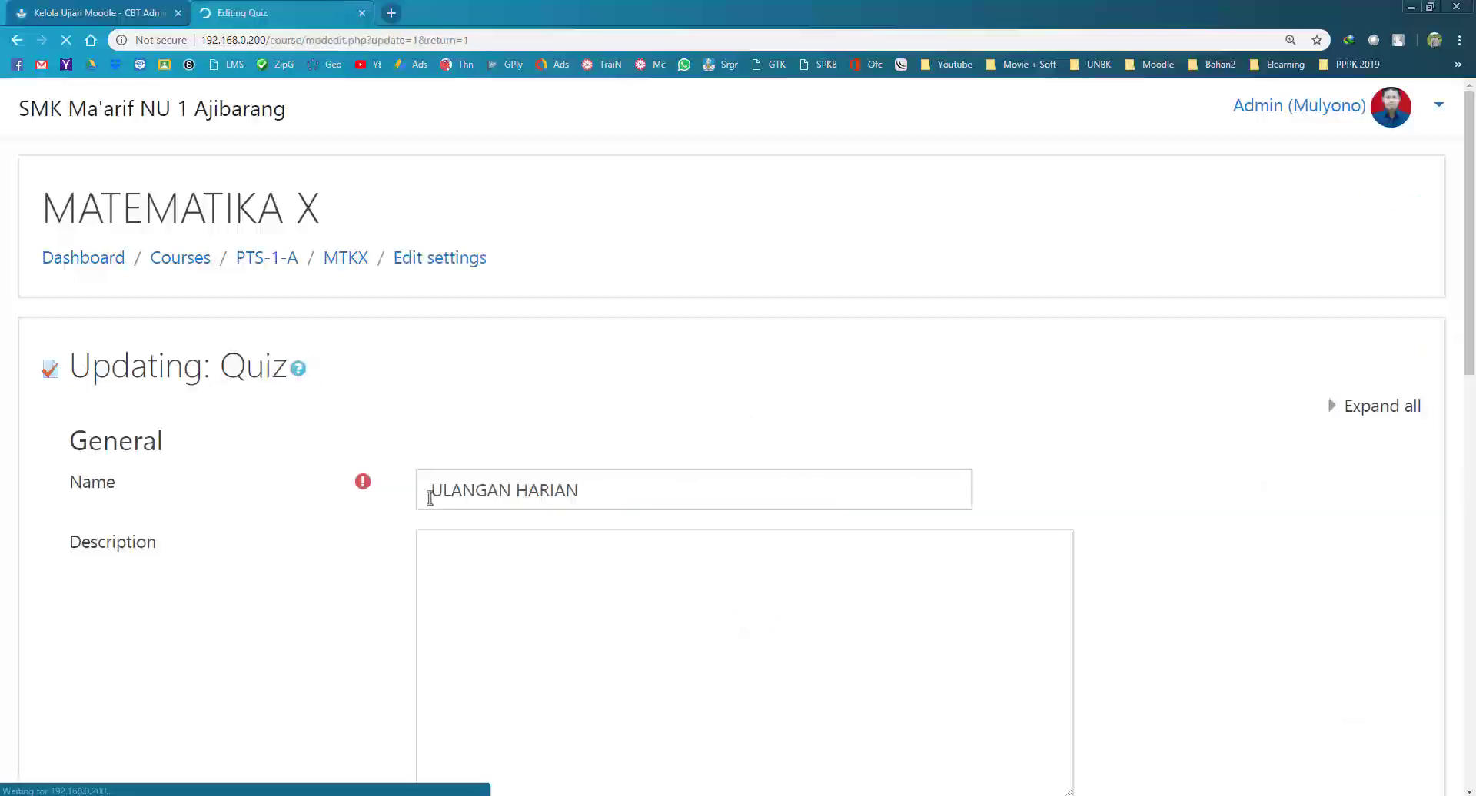
scroll(430, 501, down, 10)
scroll(154, 338, up, 3)
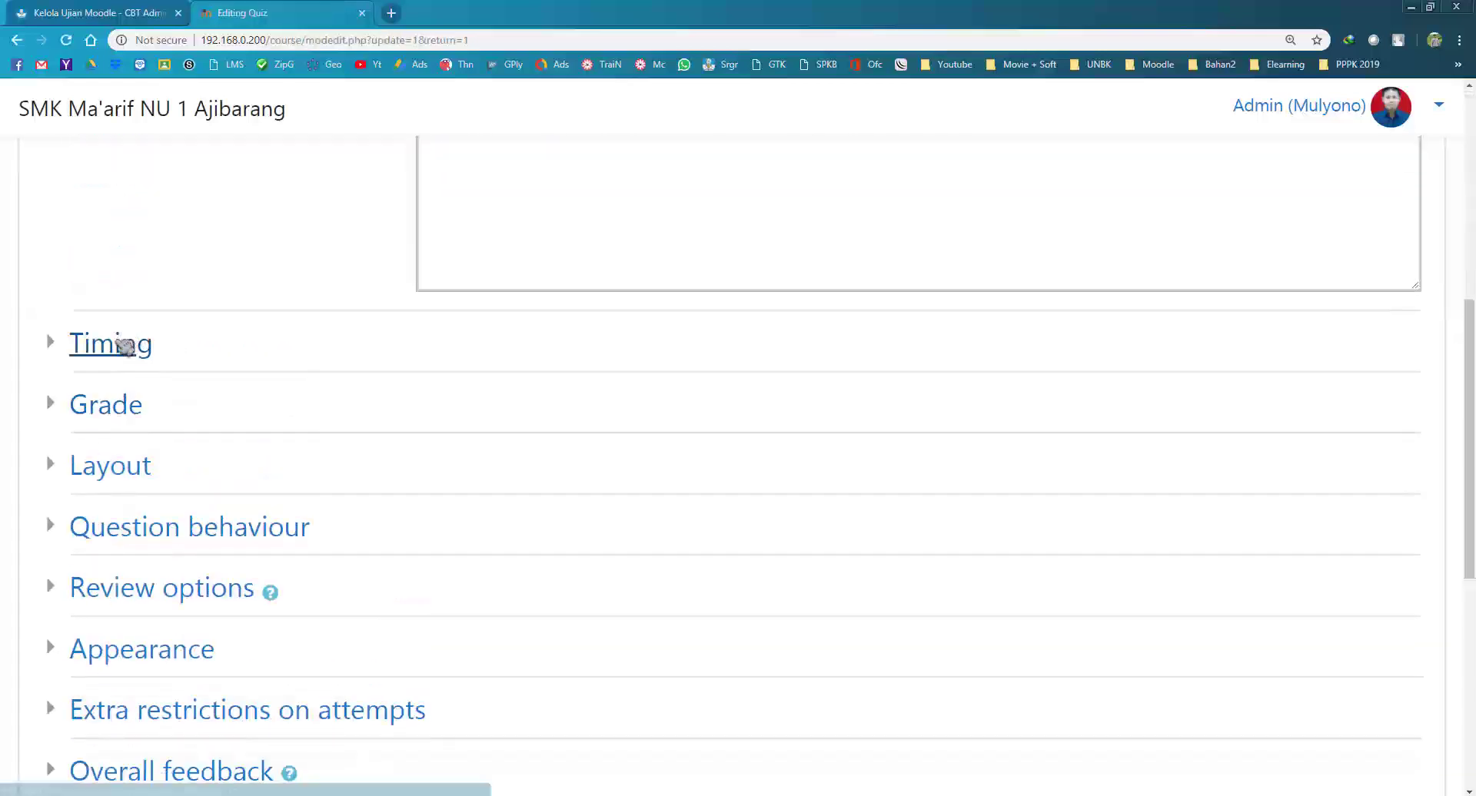
click(121, 342)
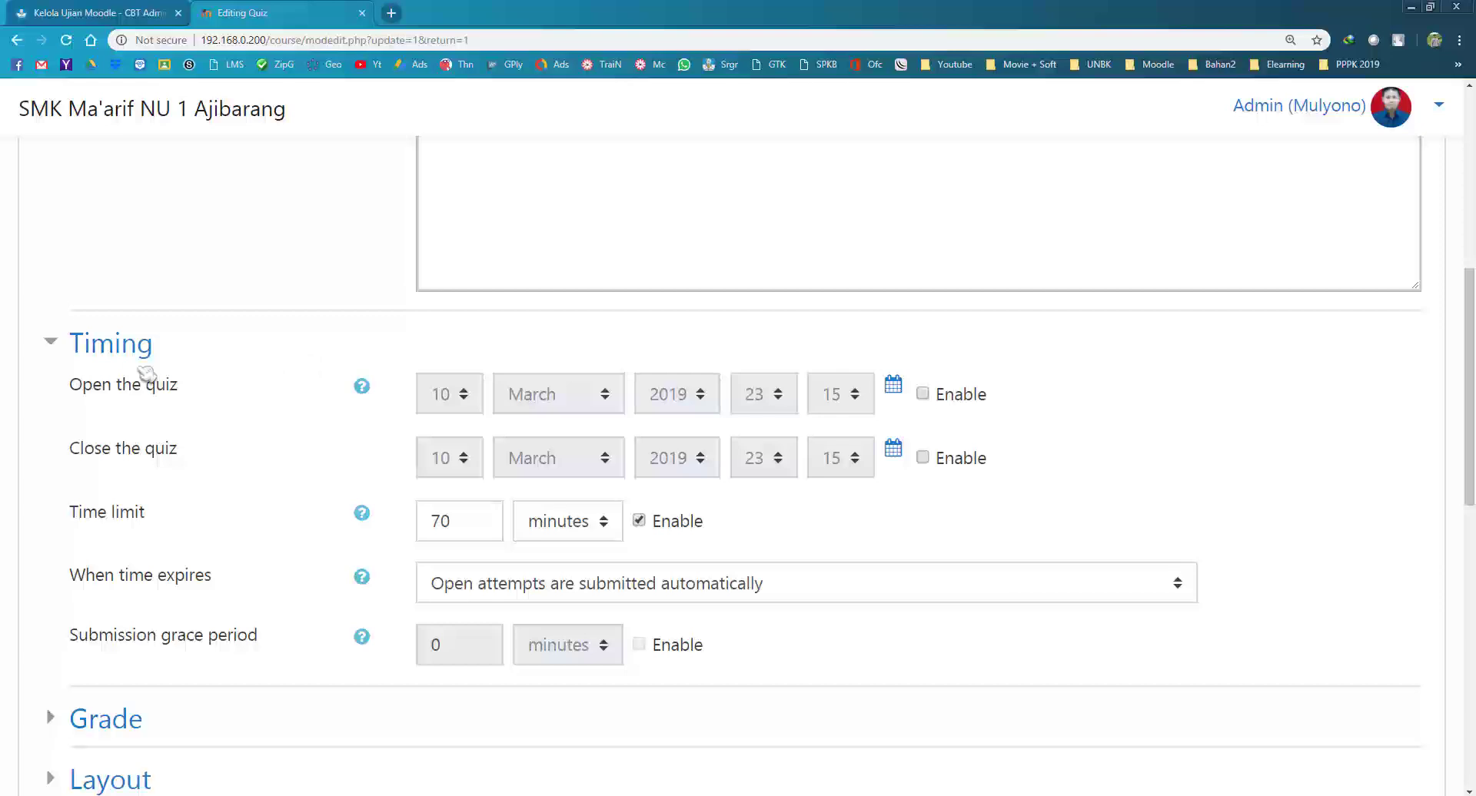
double_click(452, 520)
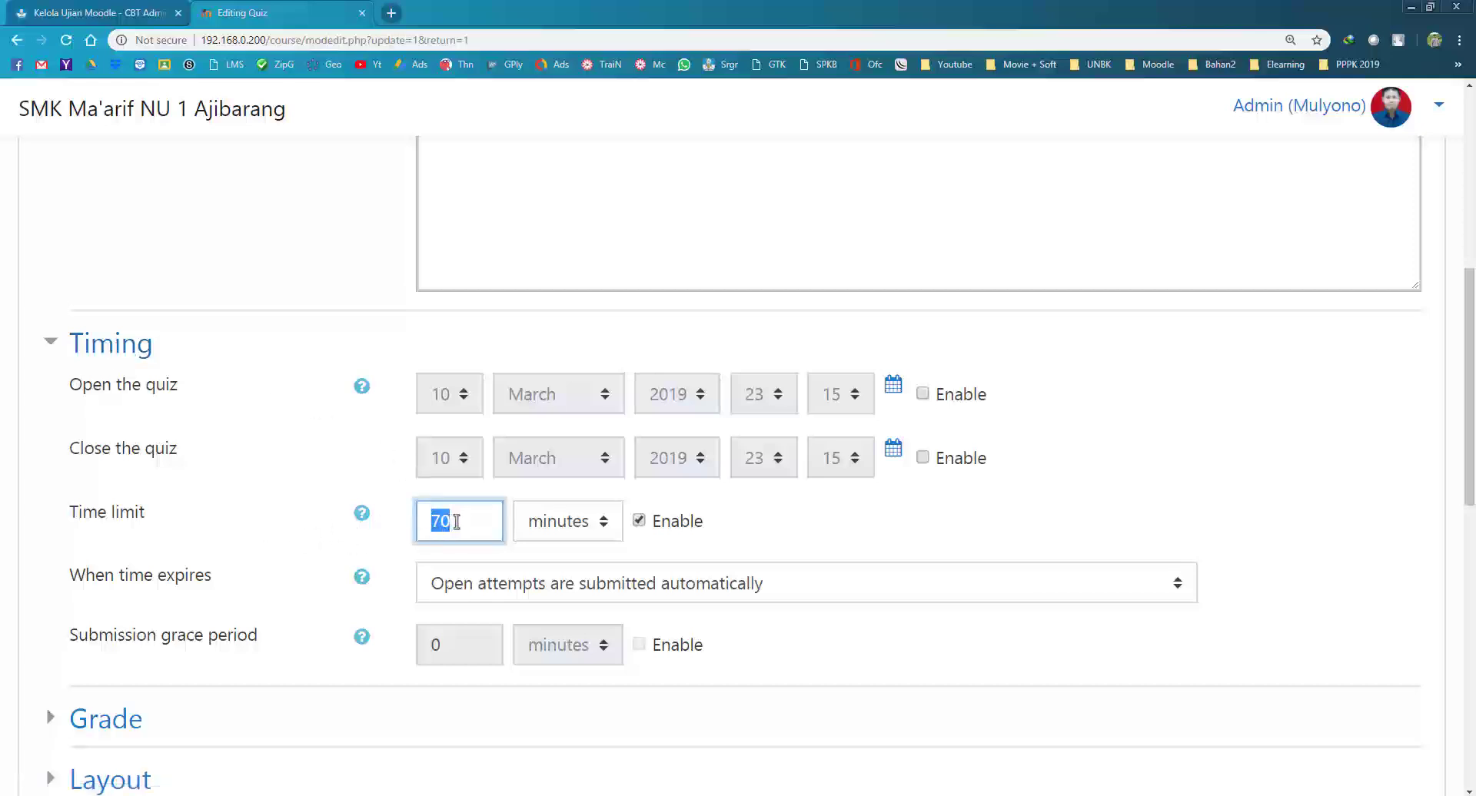
click(569, 522)
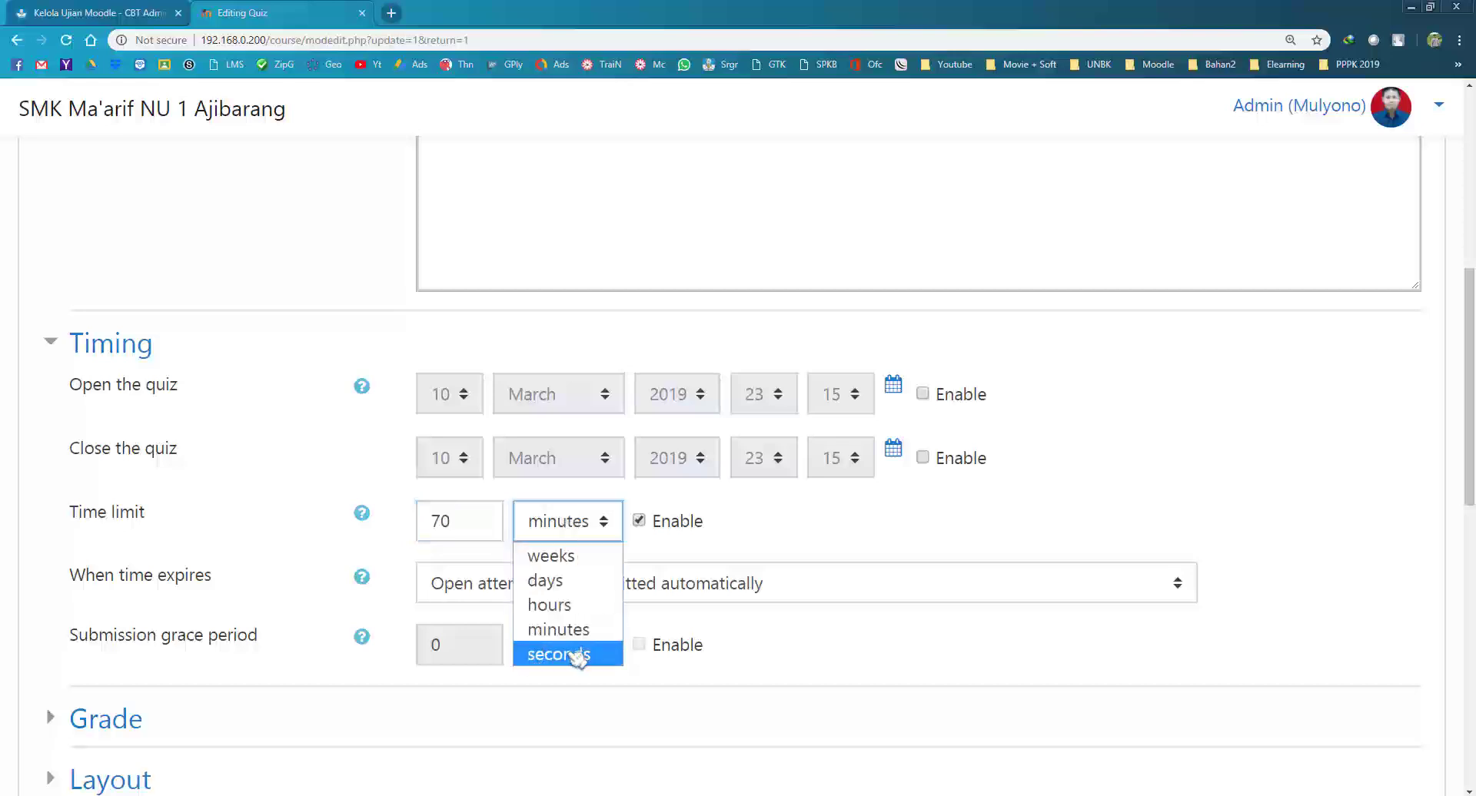
click(363, 496)
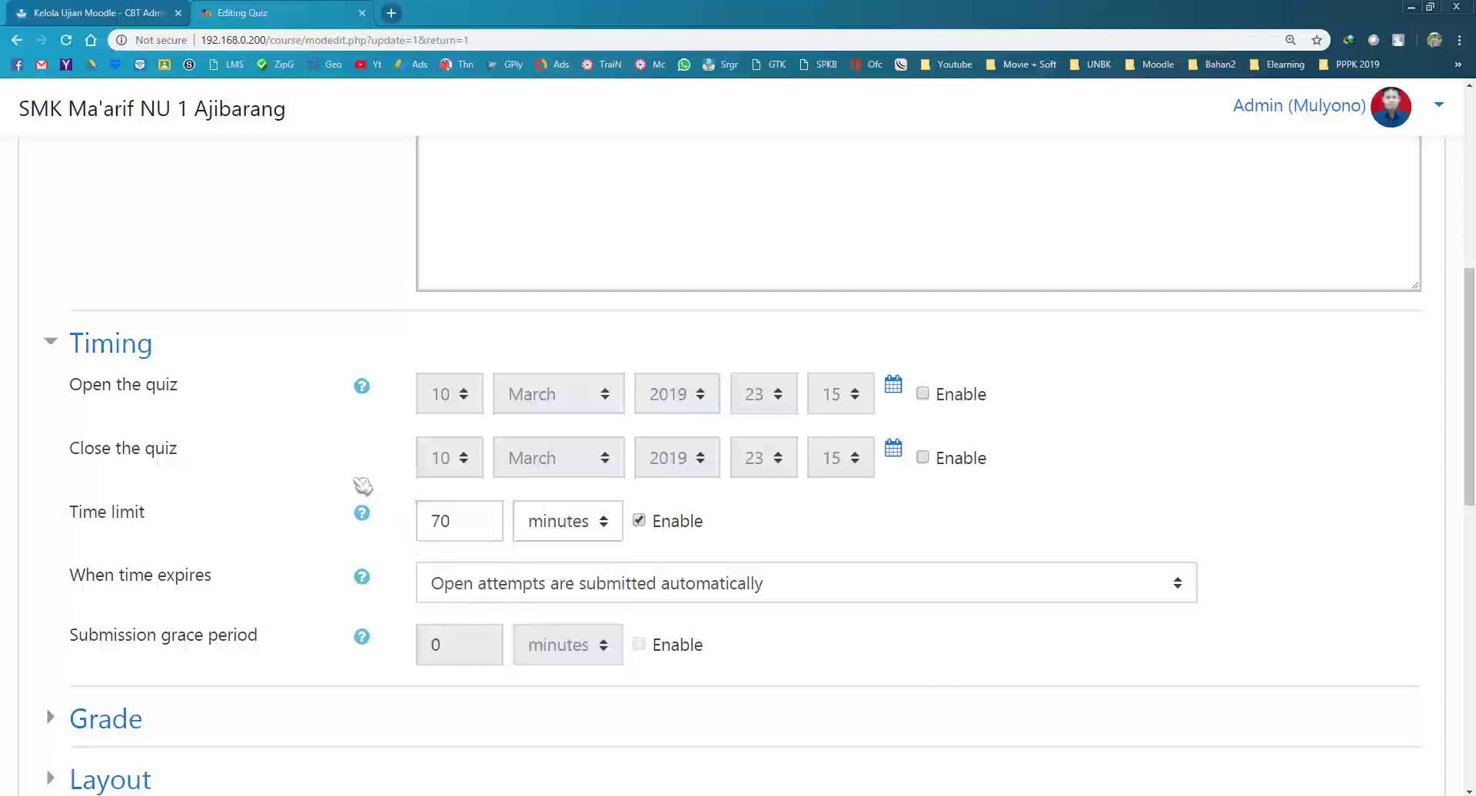
click(121, 347)
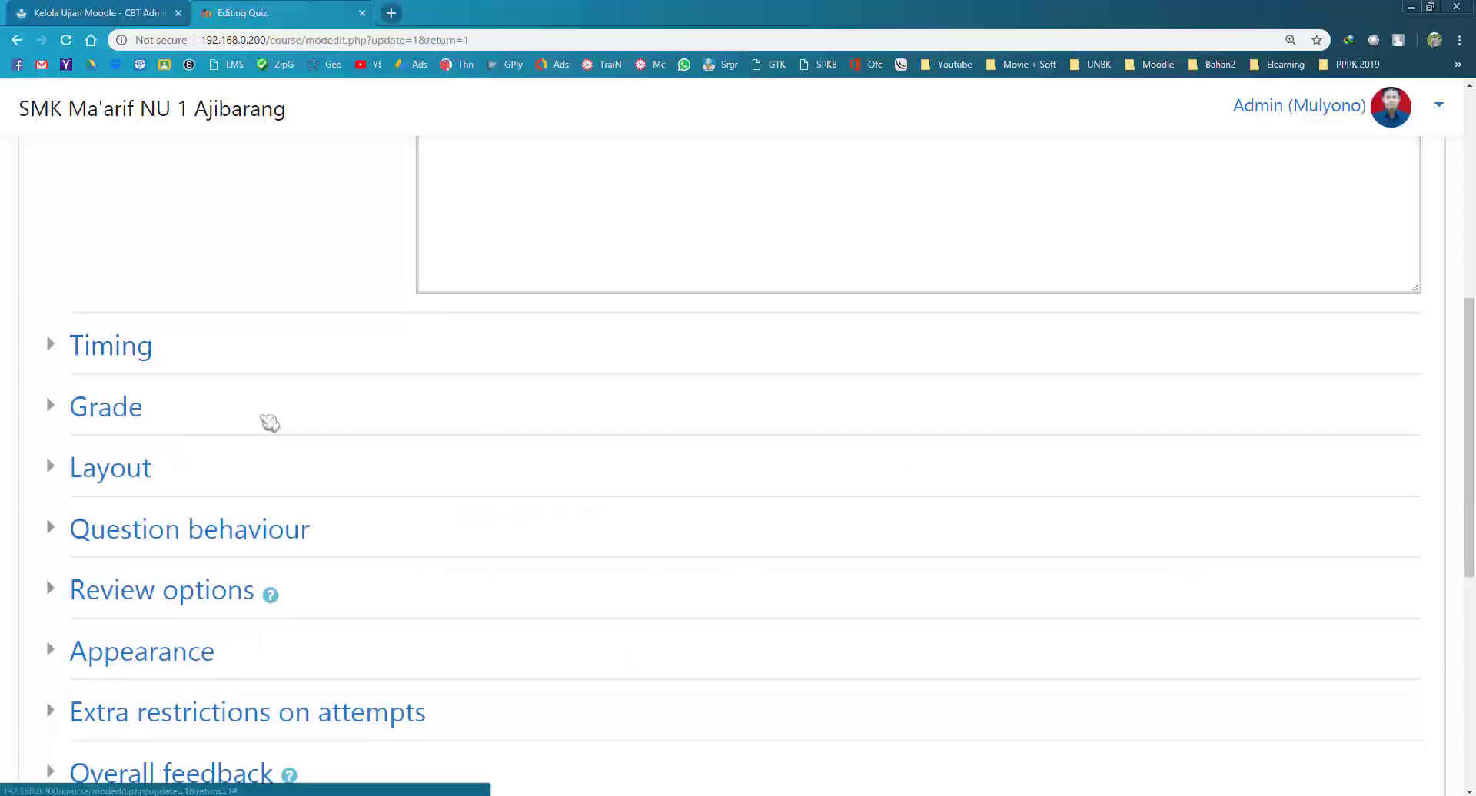
Step: Save the quiz settings and display the ULANGAN HARIAN quiz page
scroll(270, 422, up, 7)
scroll(734, 435, down, 15)
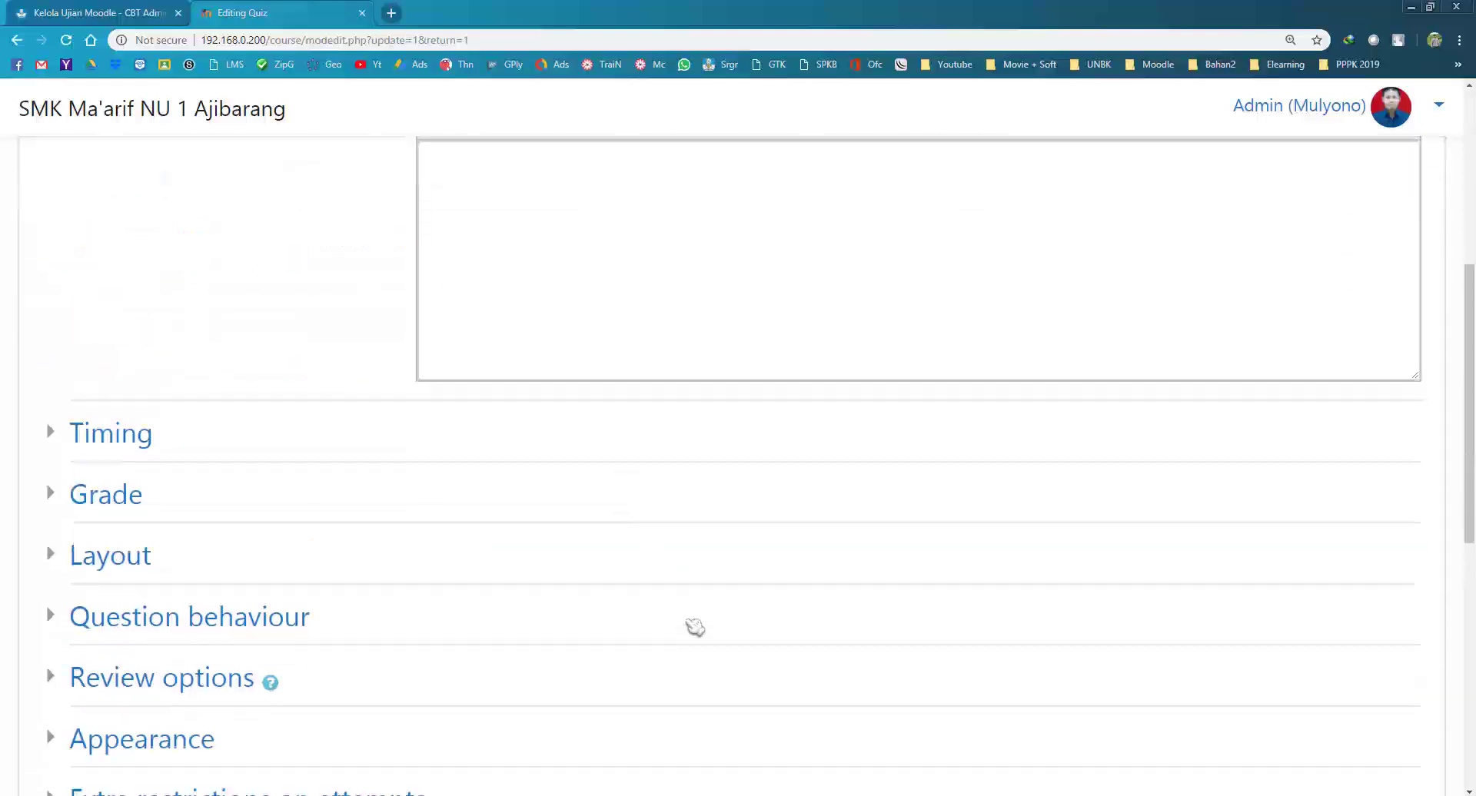
click(479, 551)
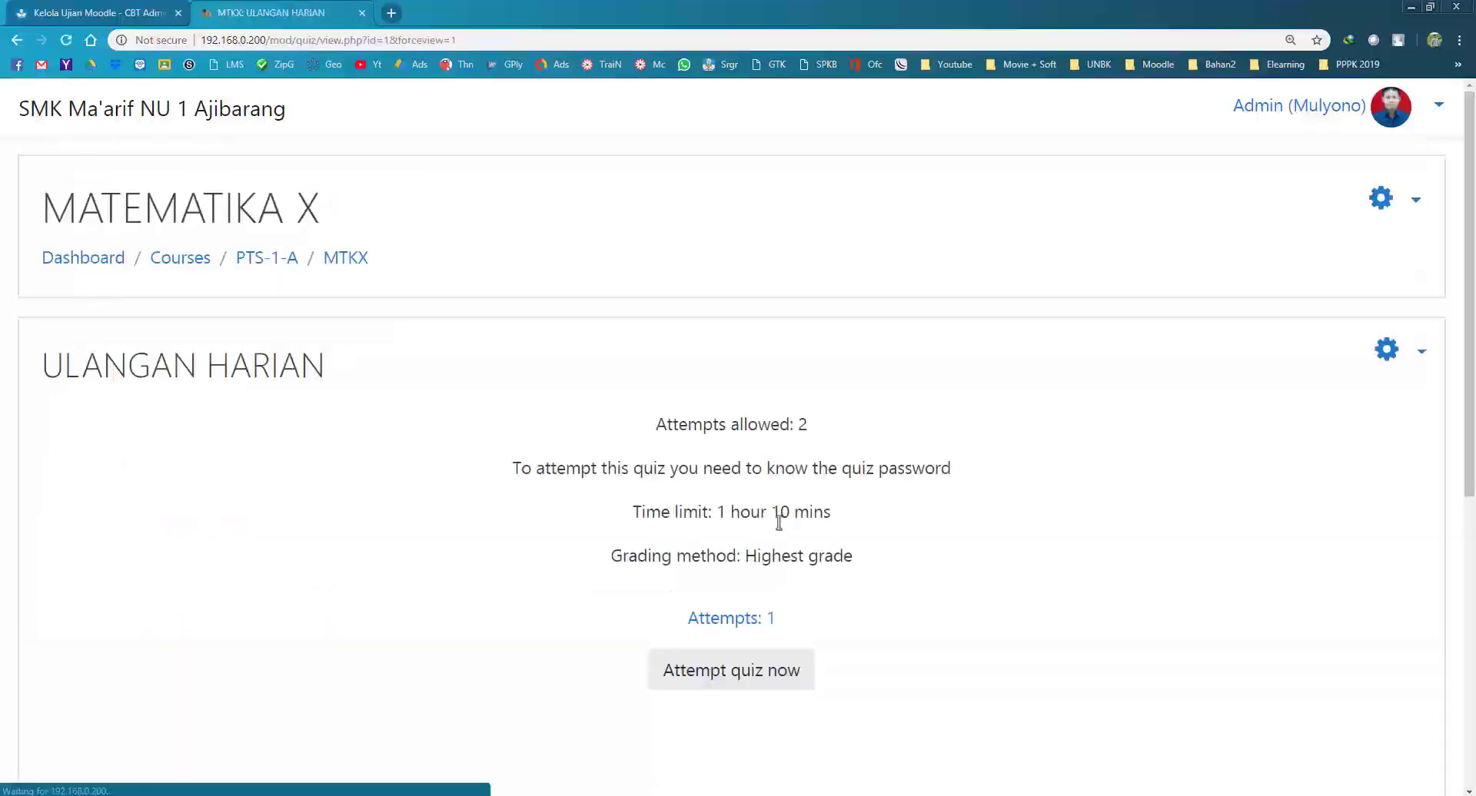
Step: Switch to the student's browser in the MEmu emulator and reload the ULANGAN HARIAN page to check the re-attempt option
click(630, 793)
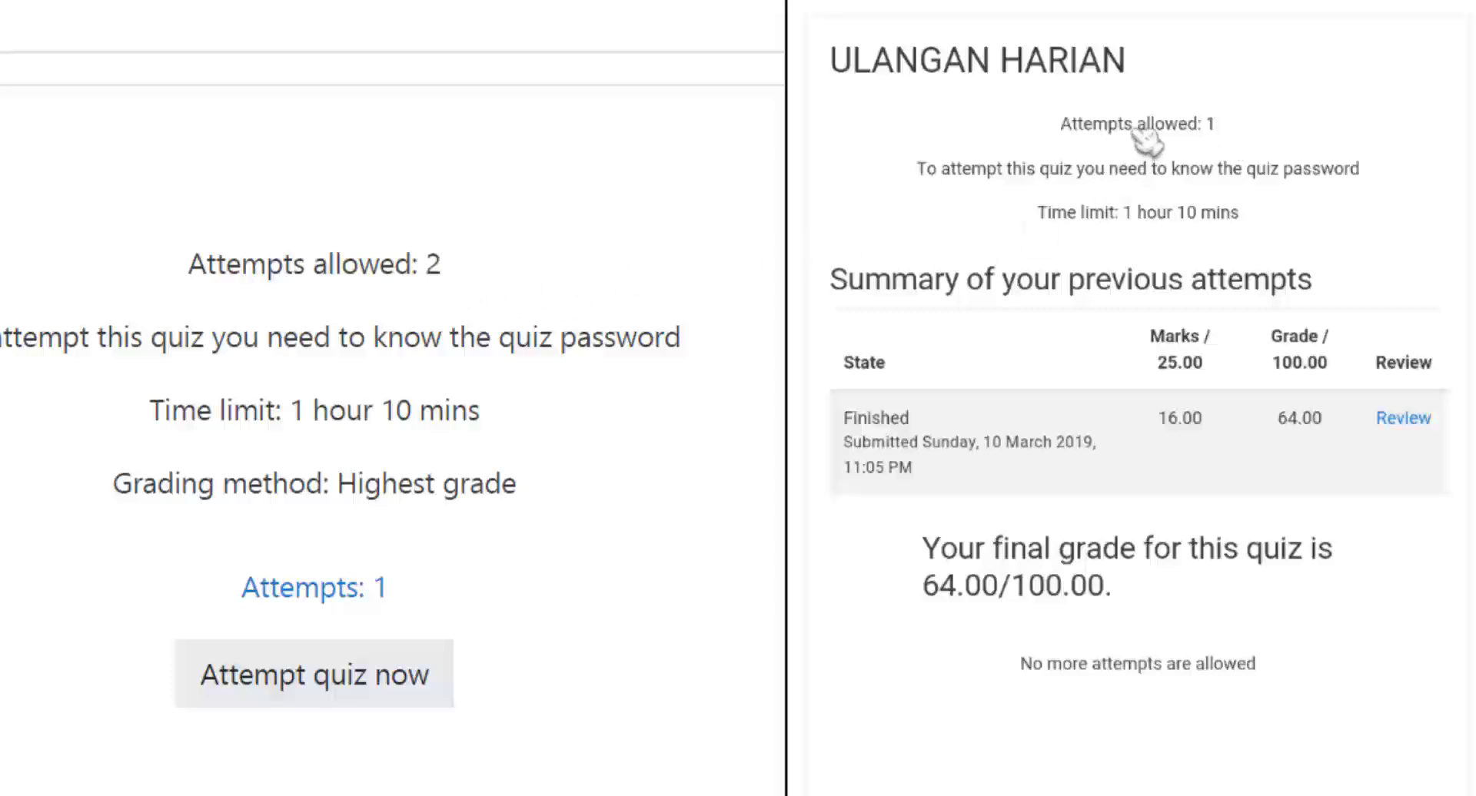
key(F5)
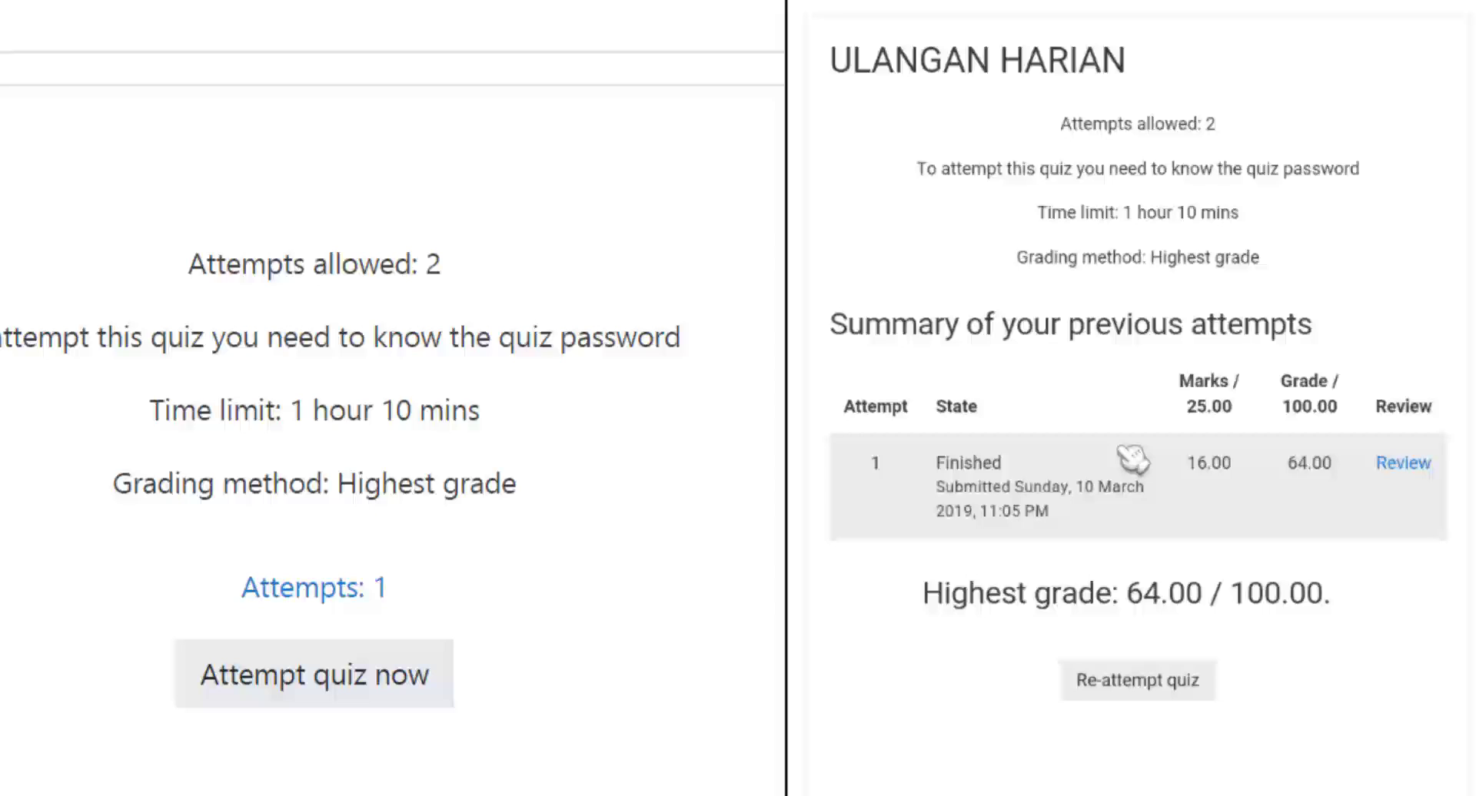
scroll(1281, 629, down, 2)
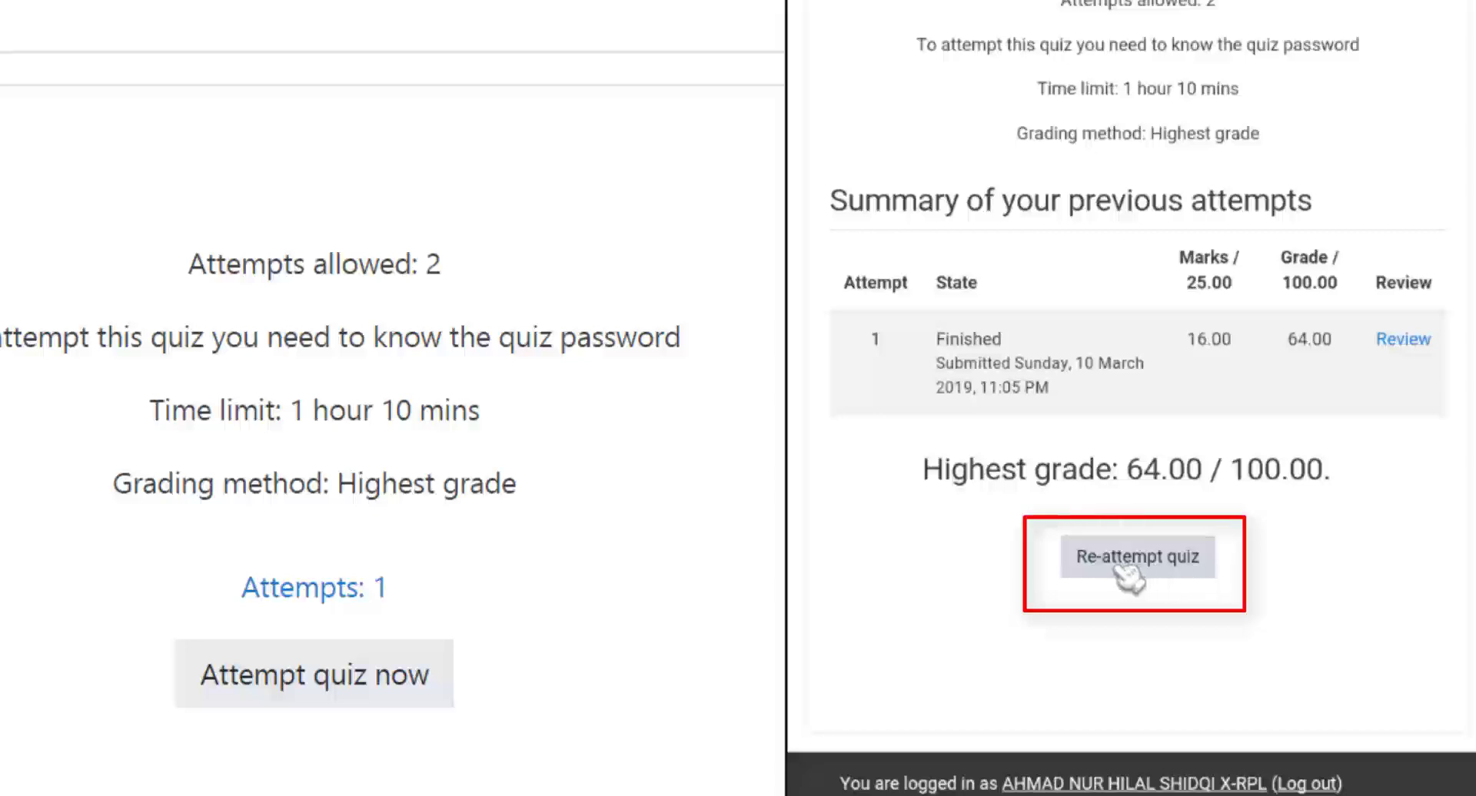
Step: Start the student's second attempt at the quiz, entering the quiz password
click(1207, 573)
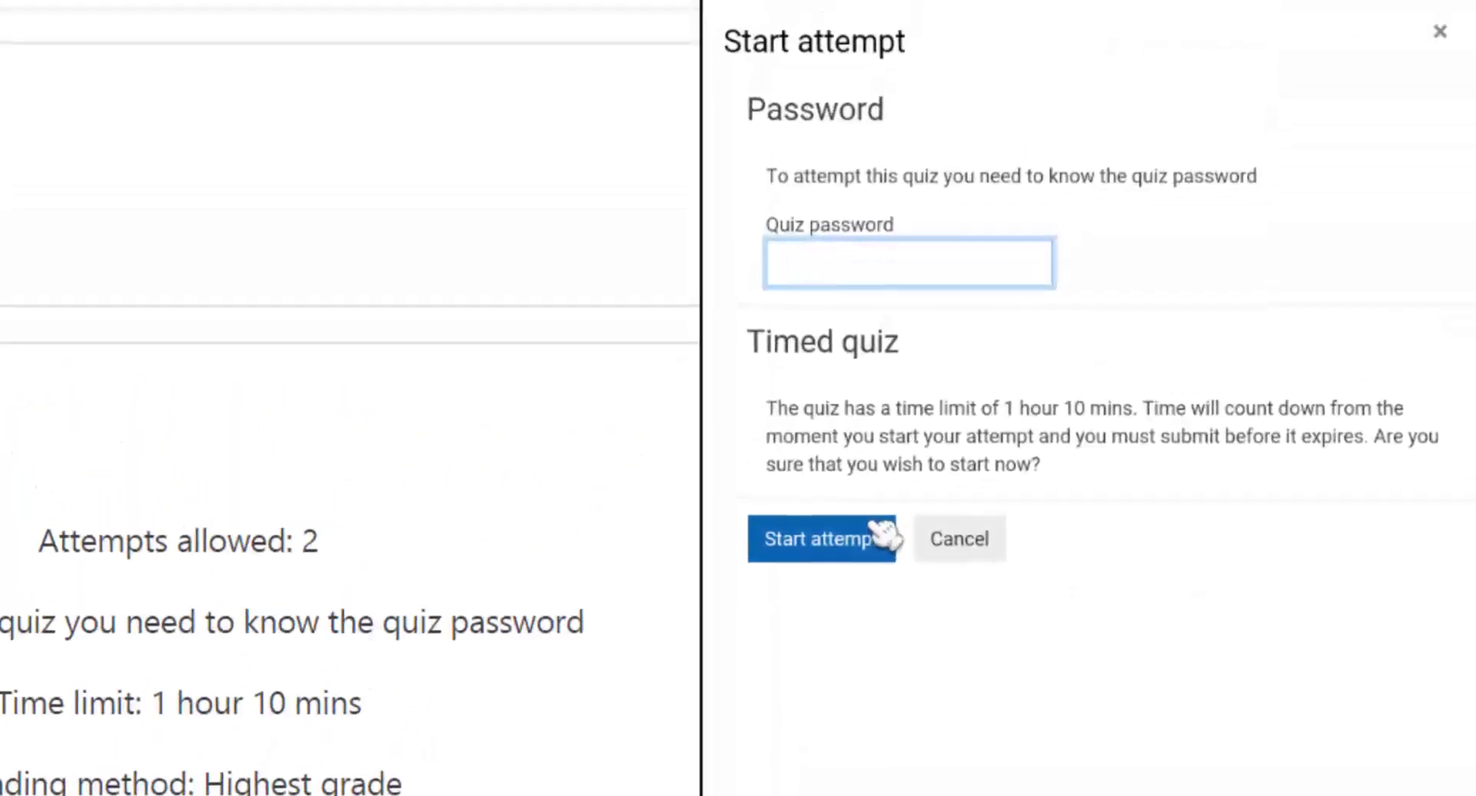
key(ctrl+v)
click(846, 548)
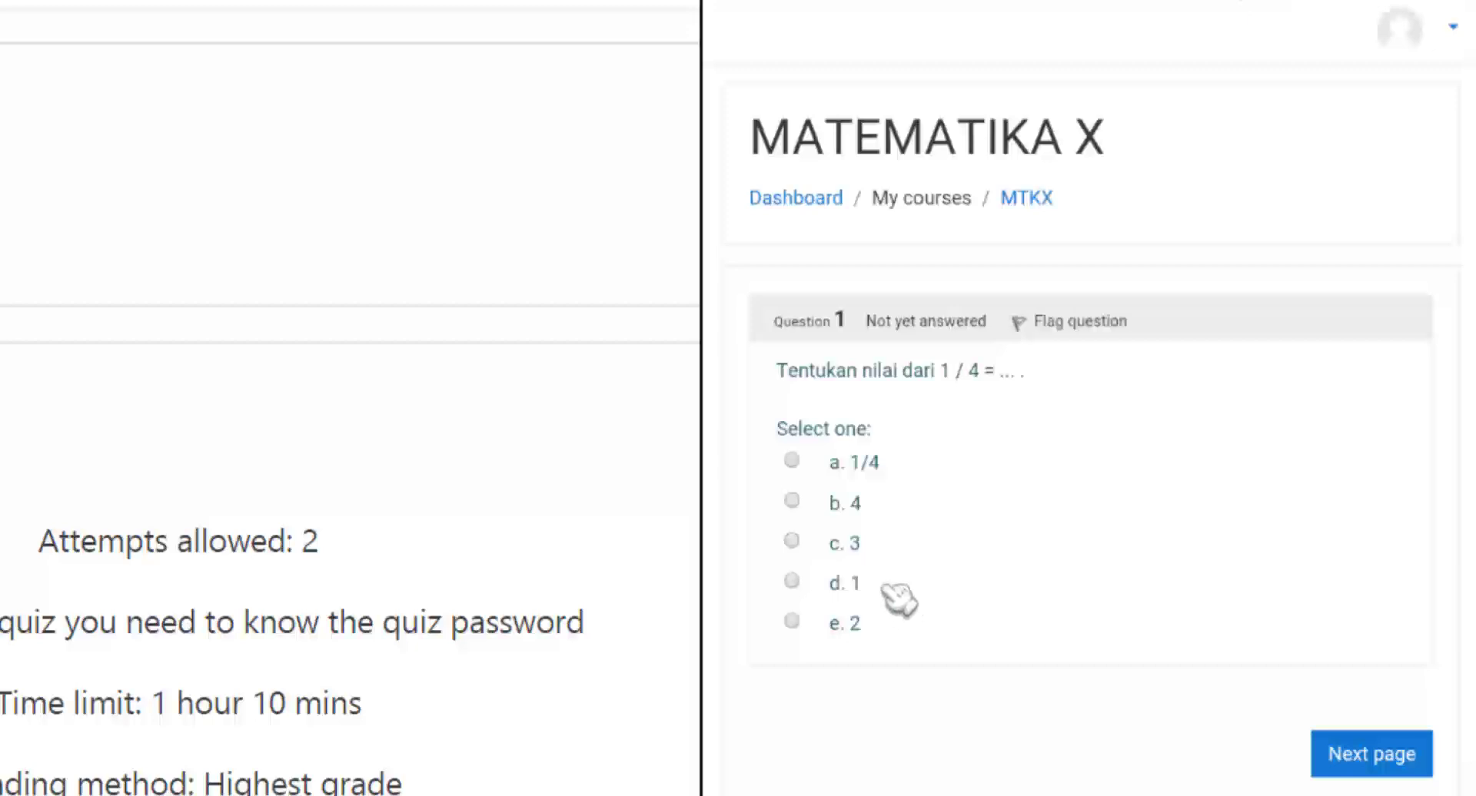
Step: Work through the first multiple-choice questions, choosing 1/4 for question 1, 6 for question 8 and 4 for question 11
click(853, 462)
click(1372, 757)
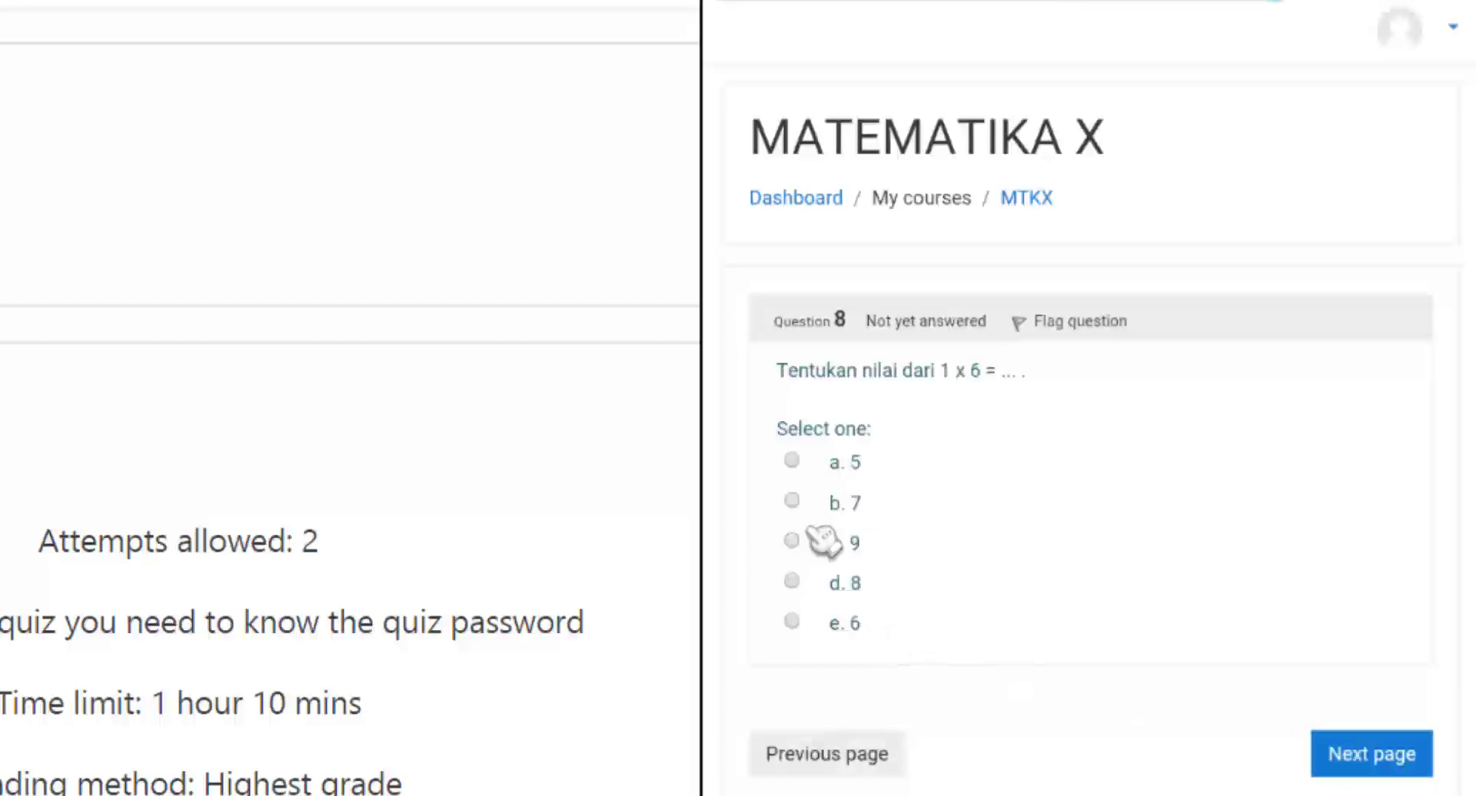
click(792, 621)
click(1359, 755)
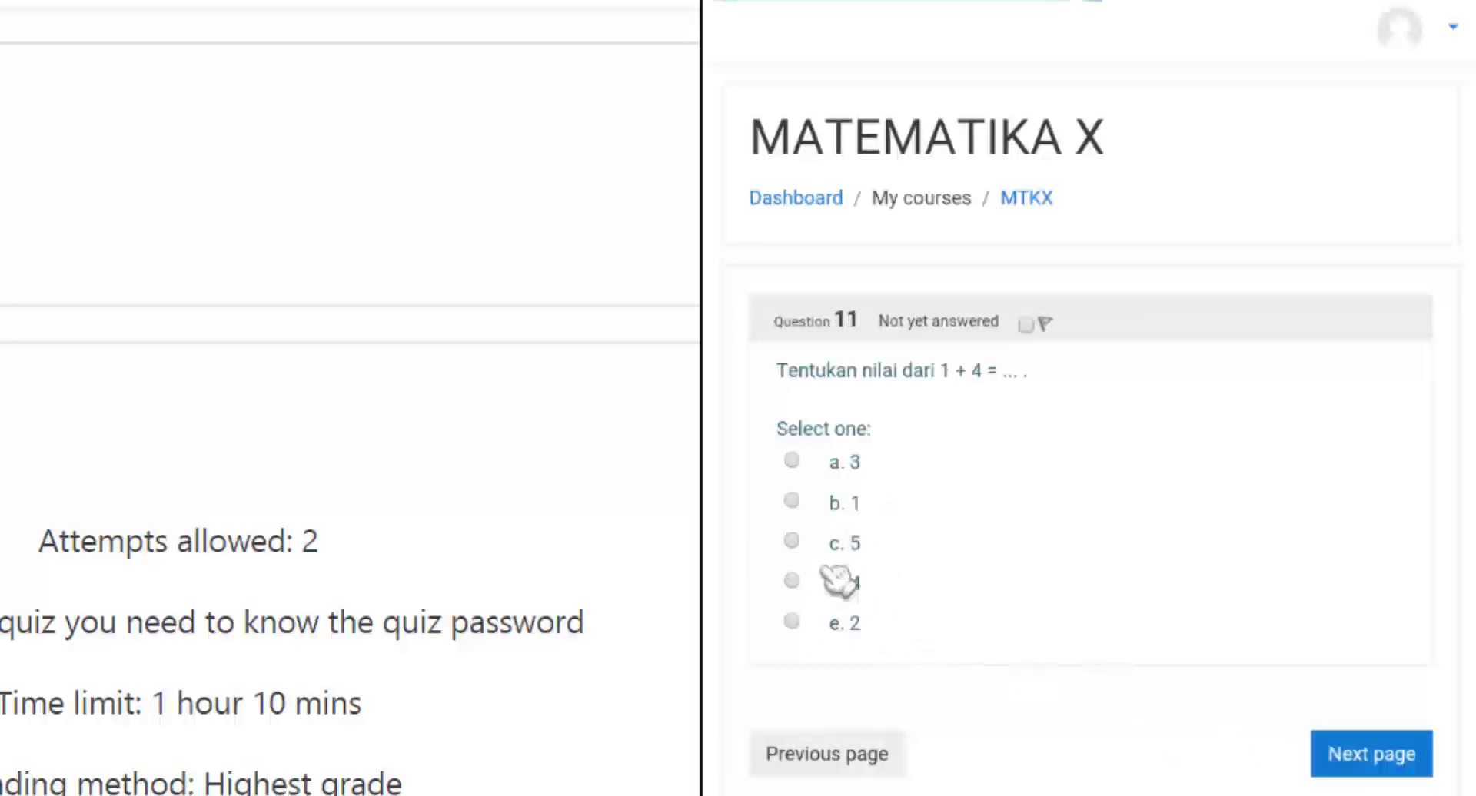
click(844, 543)
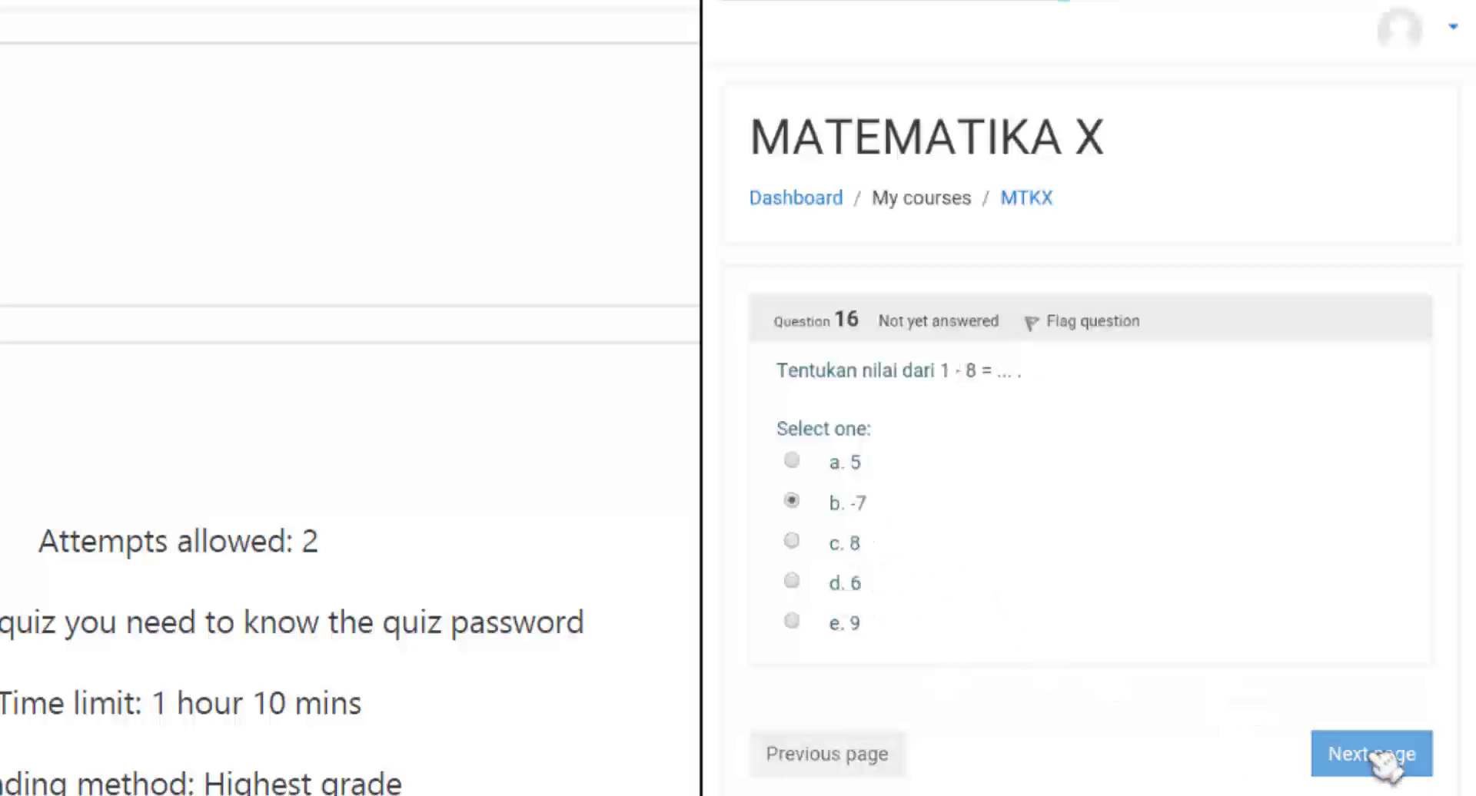
Step: Answer multiple-choice questions 17 to 20, choosing option c for 17, 8 for 18, 9 for 19 and 1 for 20
click(1371, 755)
click(792, 540)
click(1371, 755)
click(791, 459)
click(1371, 755)
click(791, 580)
click(1371, 754)
click(791, 580)
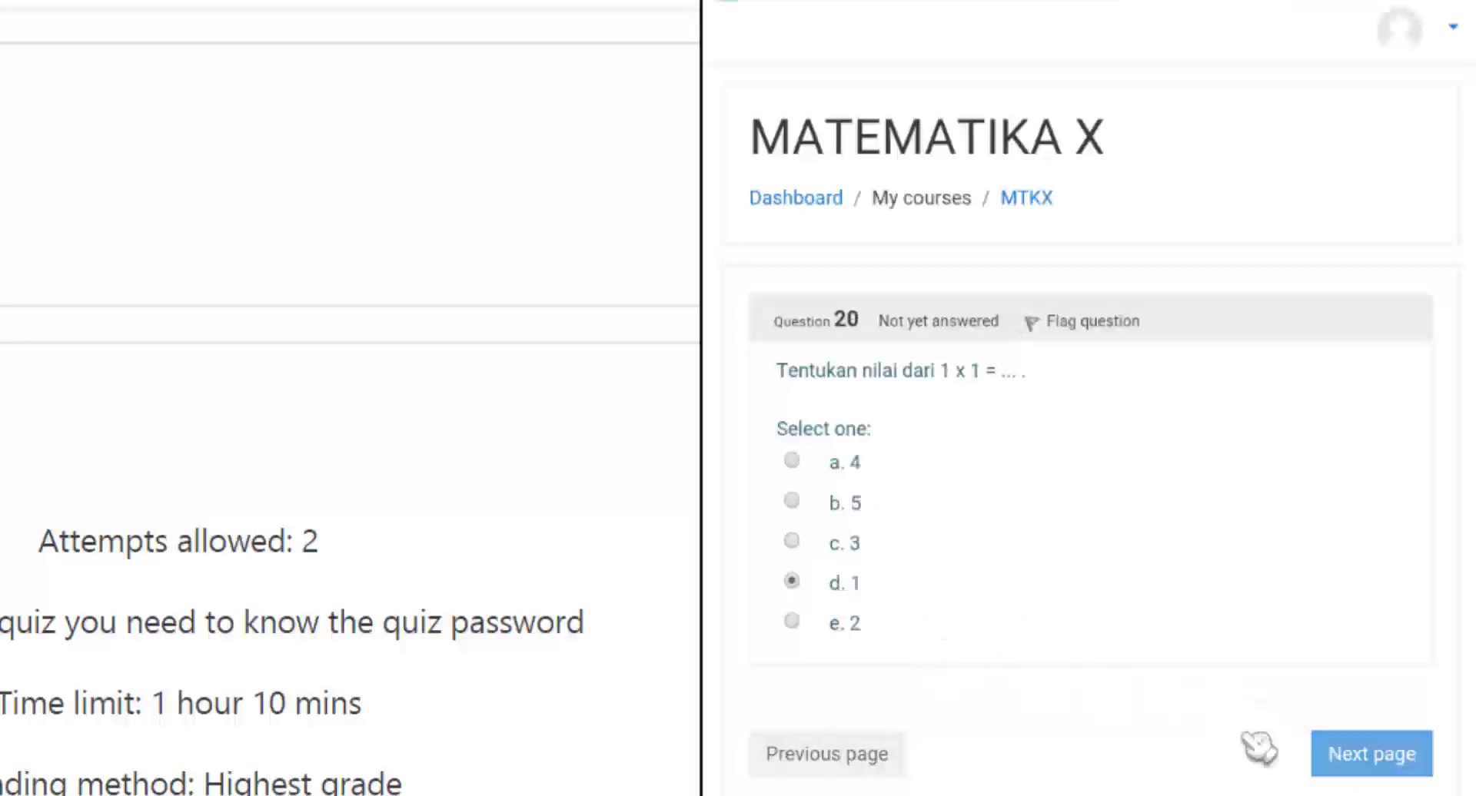
Step: Fill in essay questions 21 to 23, answering 5 for question 22 and 75 for question 23
click(1371, 755)
click(912, 451)
click(1371, 571)
click(952, 458)
text(5)
click(1371, 571)
text(75)
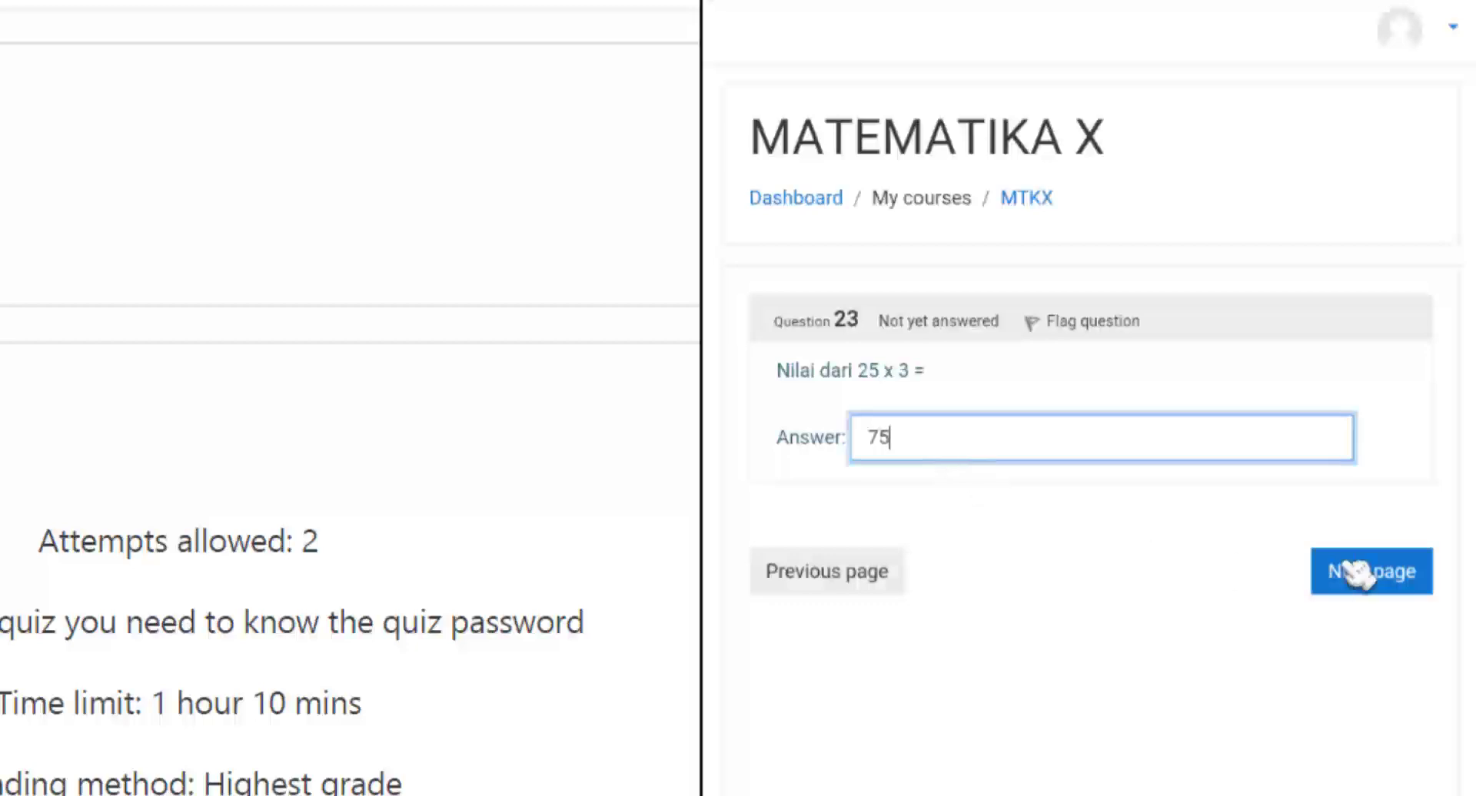
Step: Answer 20 for question 24 and -2 for question 25, and finish the attempt to reach its summary
click(1357, 572)
click(922, 438)
text(20)
click(1357, 572)
click(922, 438)
text(-2)
click(1192, 570)
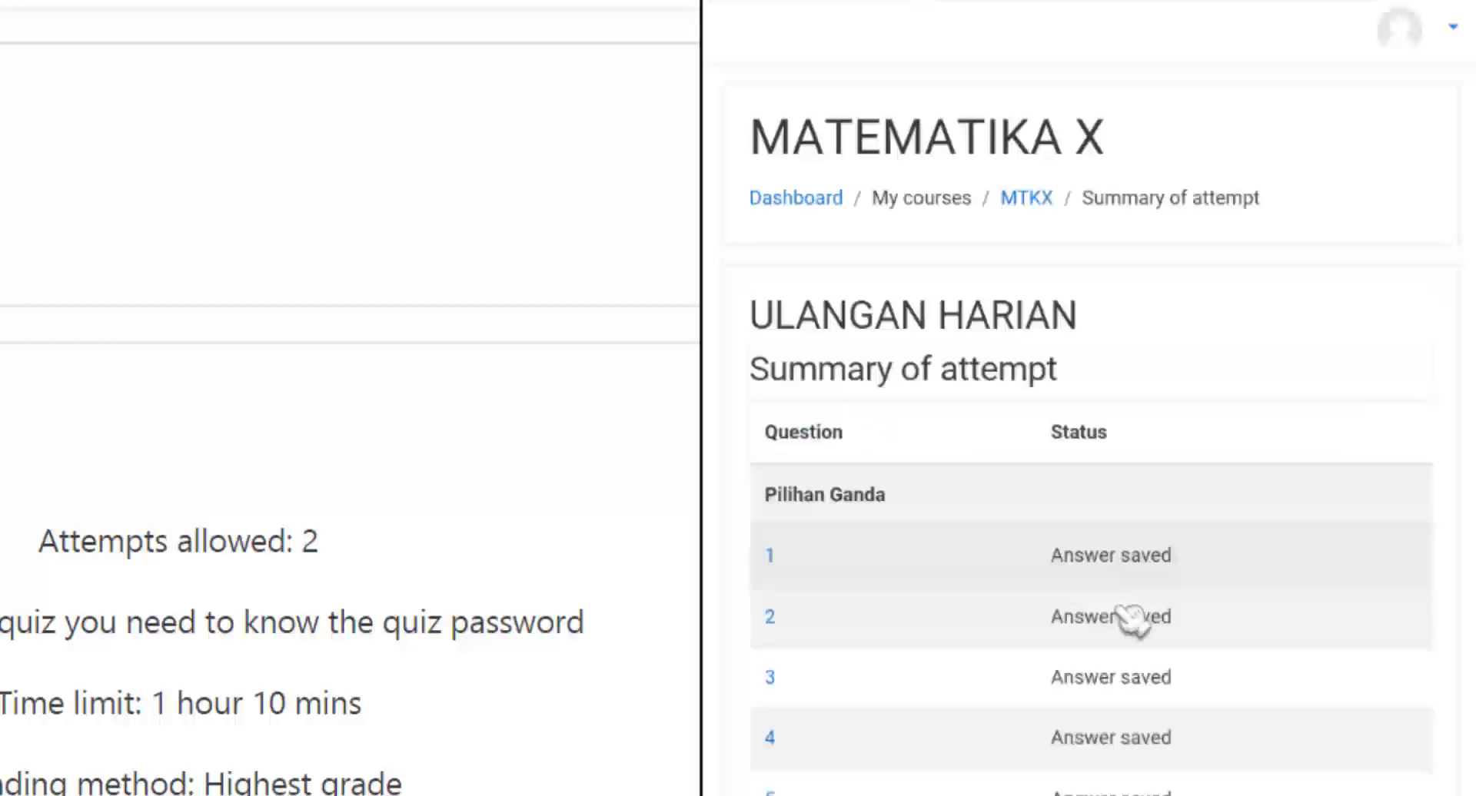
Step: Look through the attempt summary, submit all answers and confirm the submission
scroll(1183, 631, down, 10)
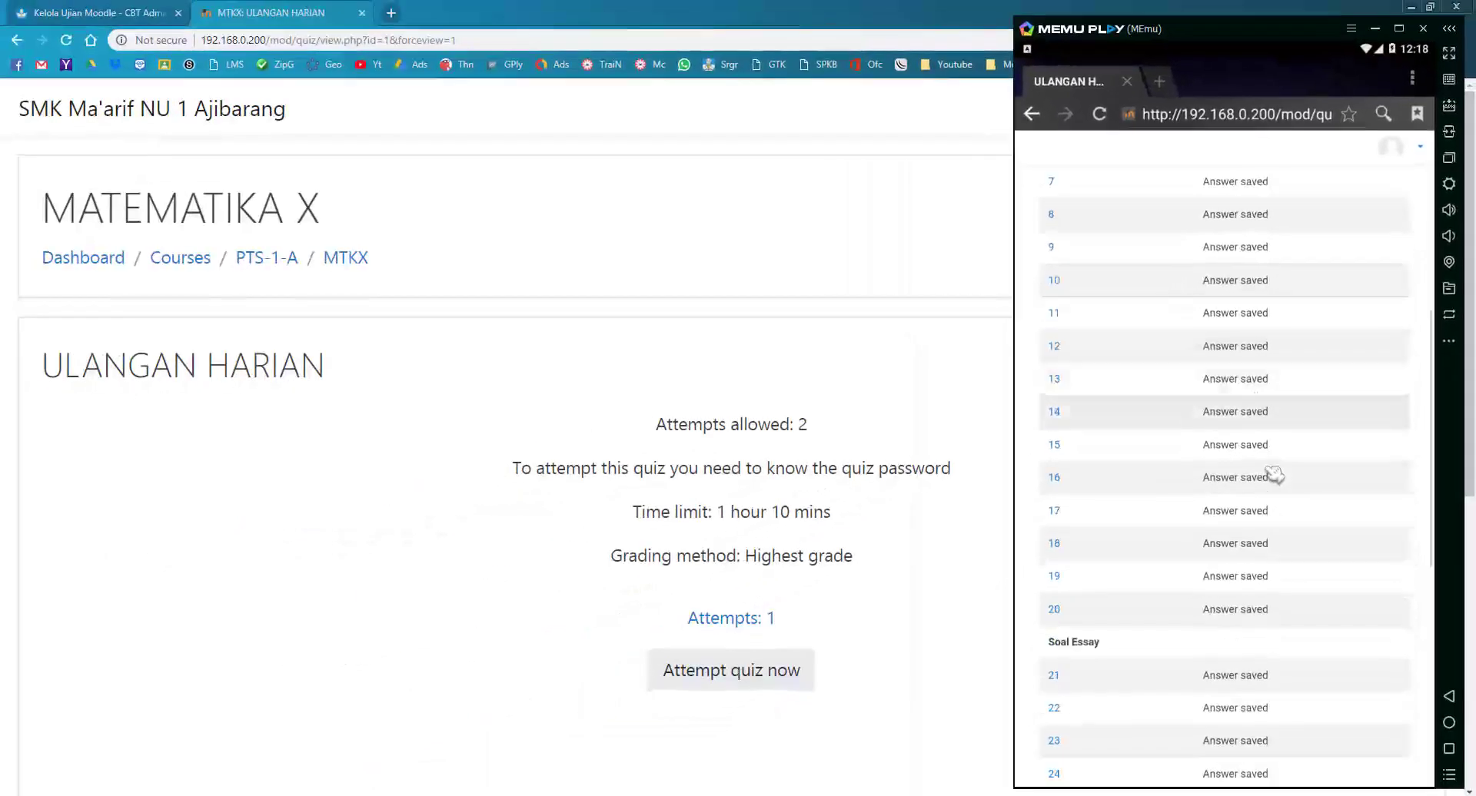
scroll(1273, 475, down, 5)
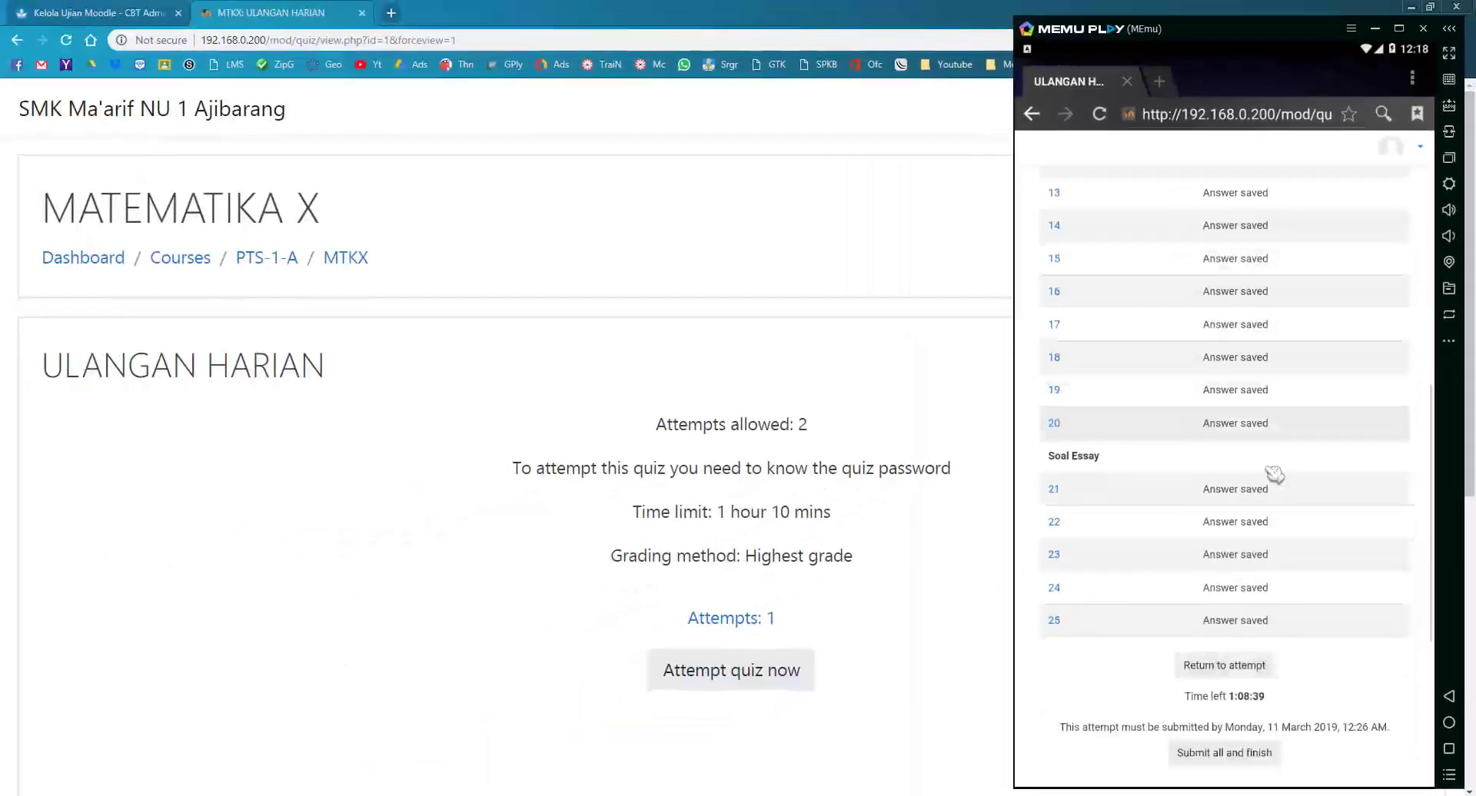
scroll(1327, 567, down, 2)
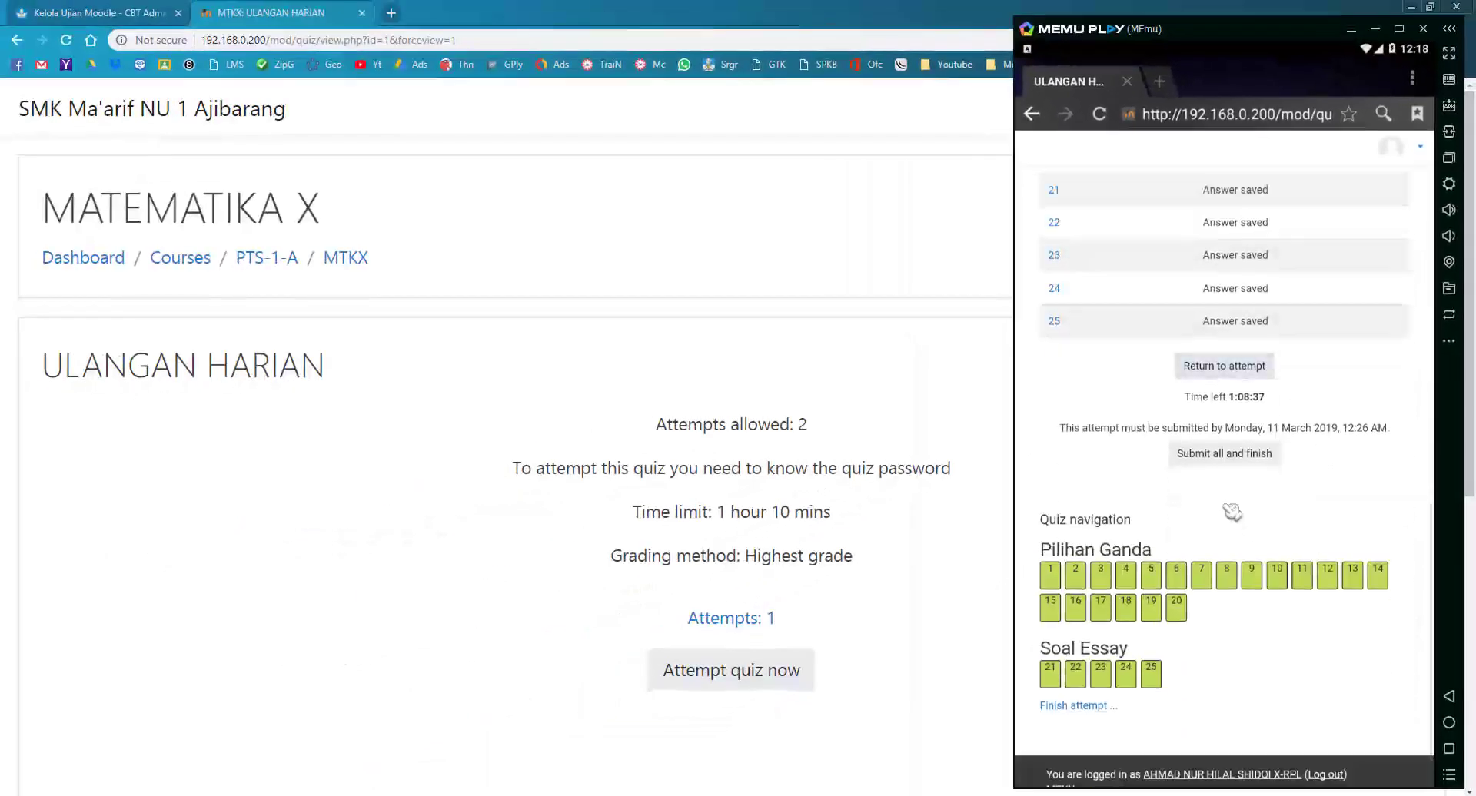
click(1228, 455)
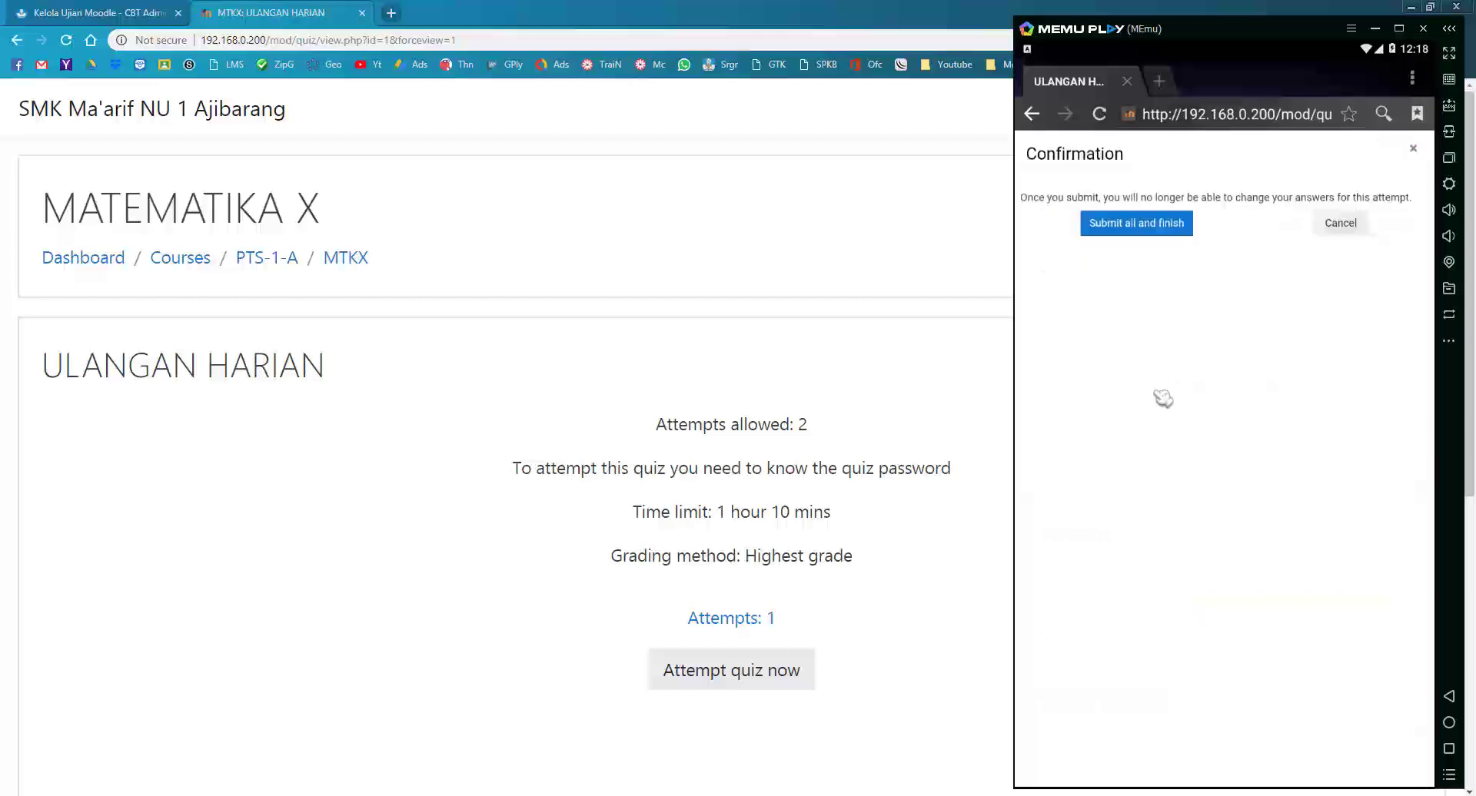
click(1129, 232)
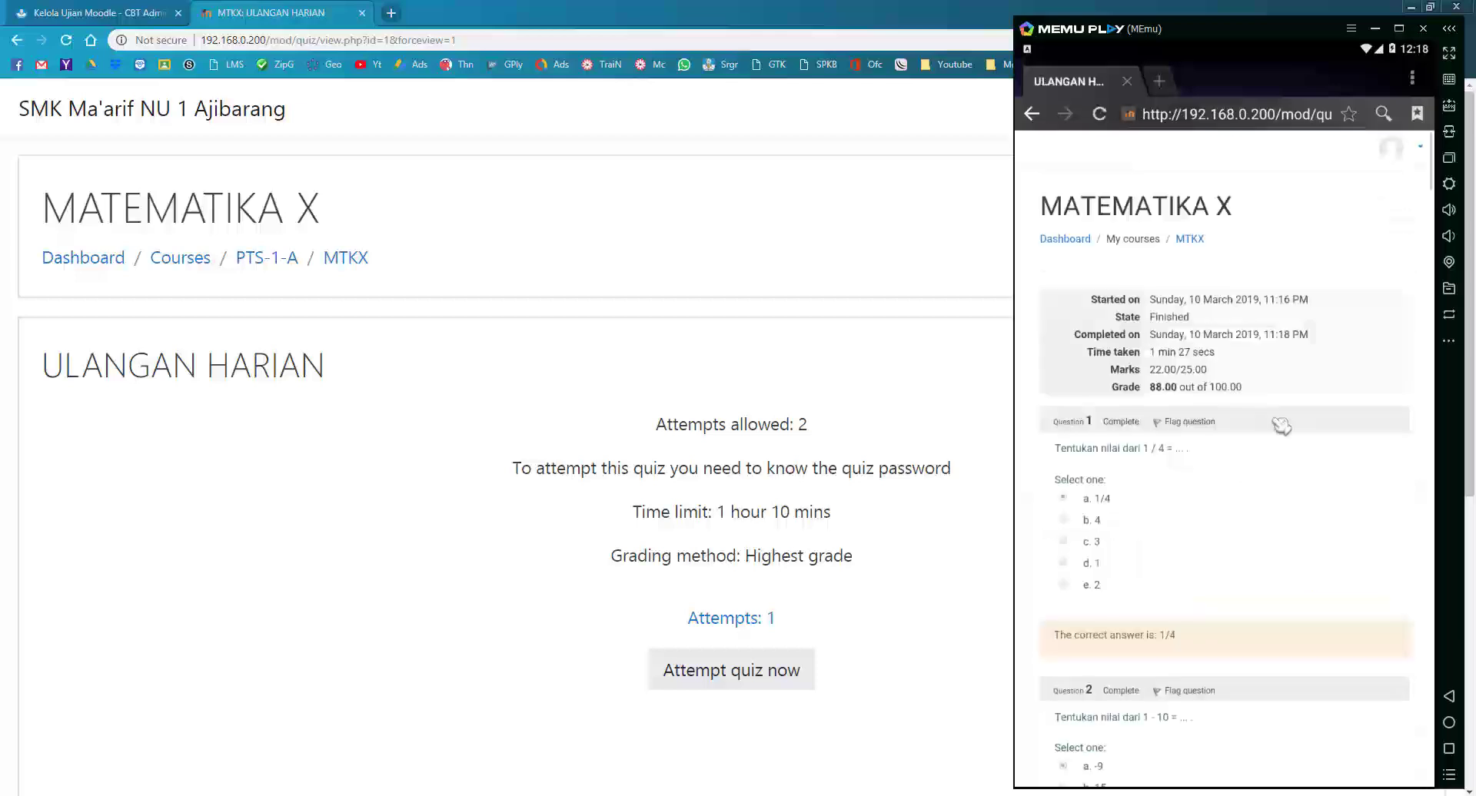
Step: Examine the review of the second attempt, comparing the given answers with the correct ones through question 25
scroll(1281, 425, down, 12)
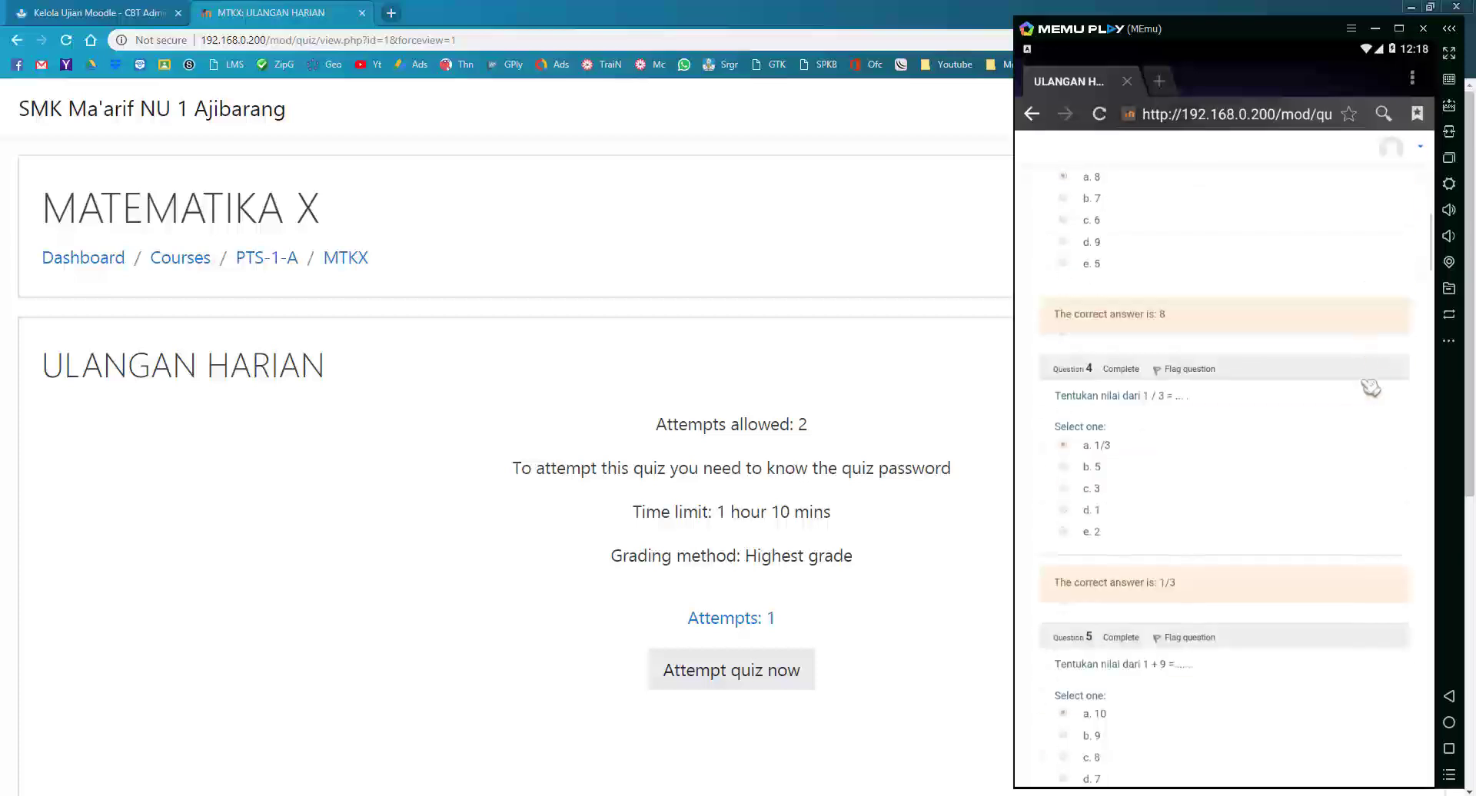
drag(1433, 264, 1433, 292)
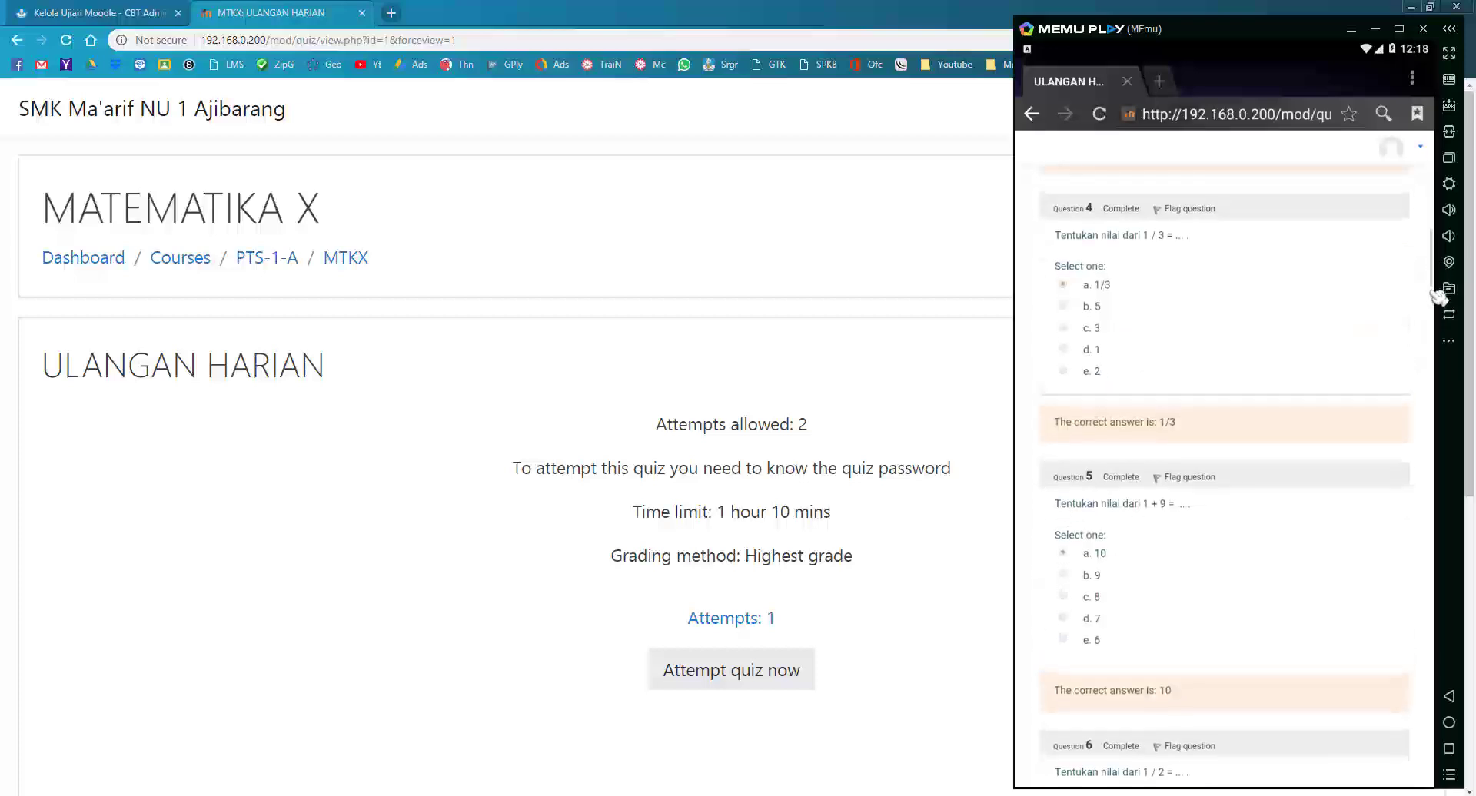
scroll(1308, 500, down, 7)
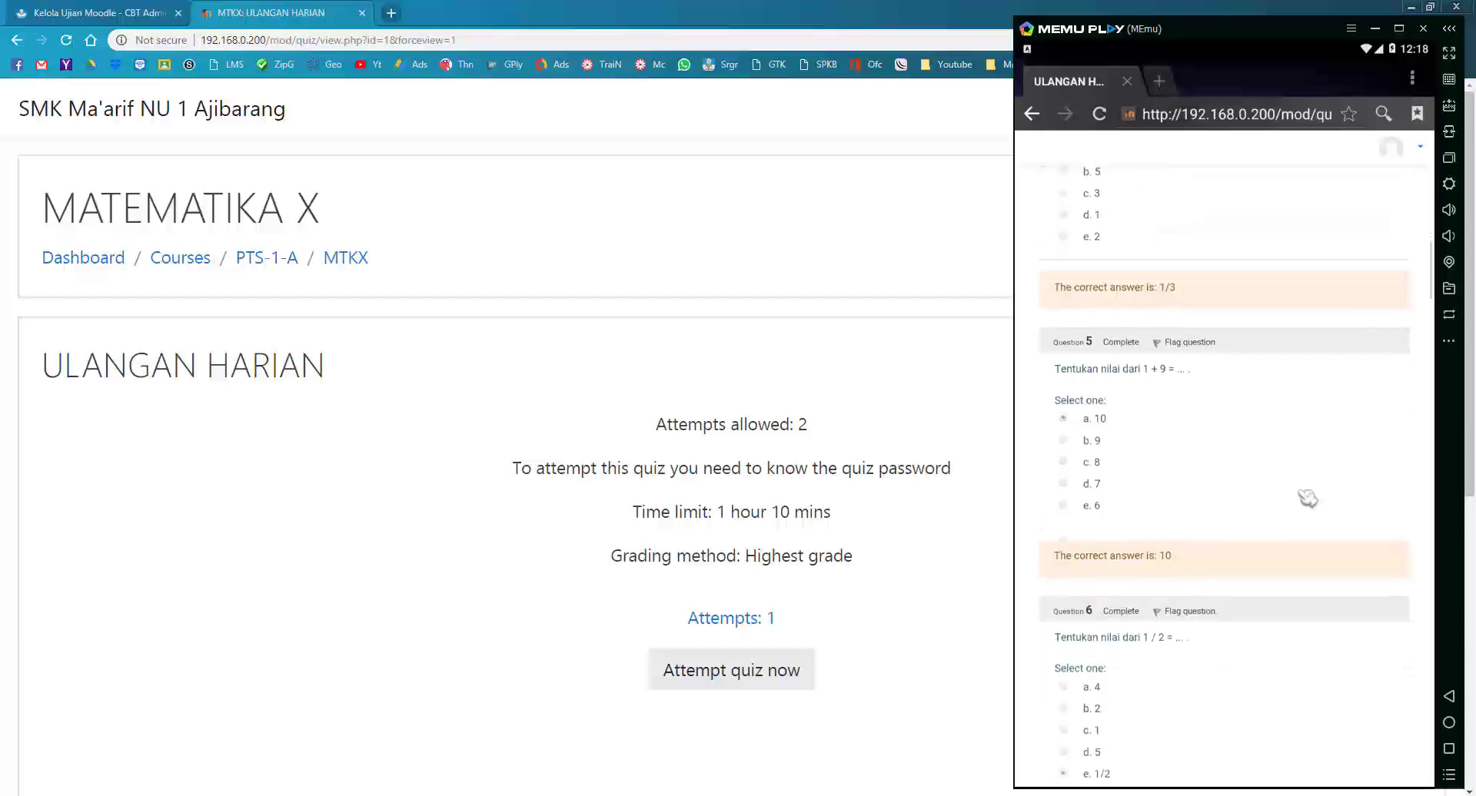
scroll(1307, 509, down, 20)
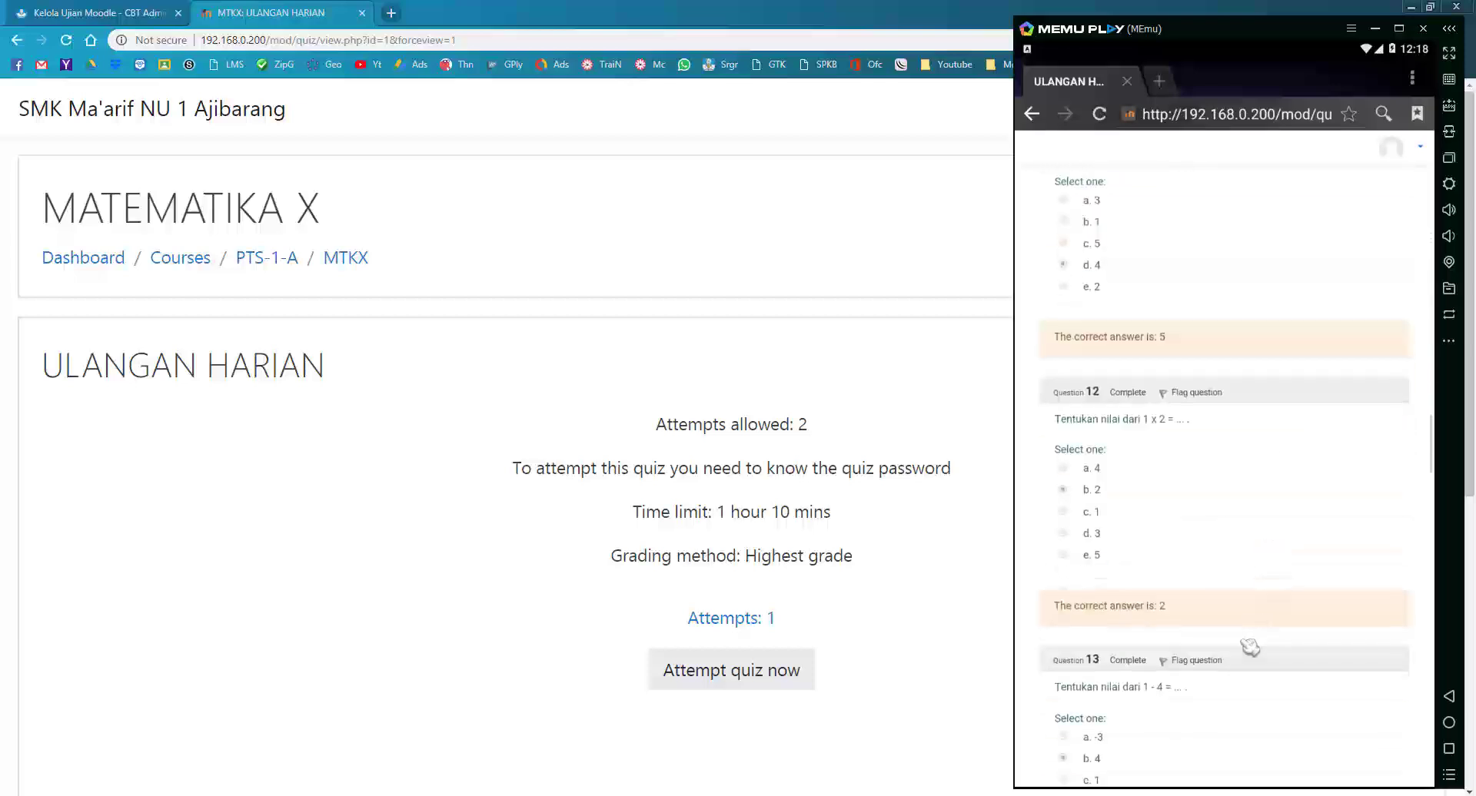
scroll(1246, 670, down, 20)
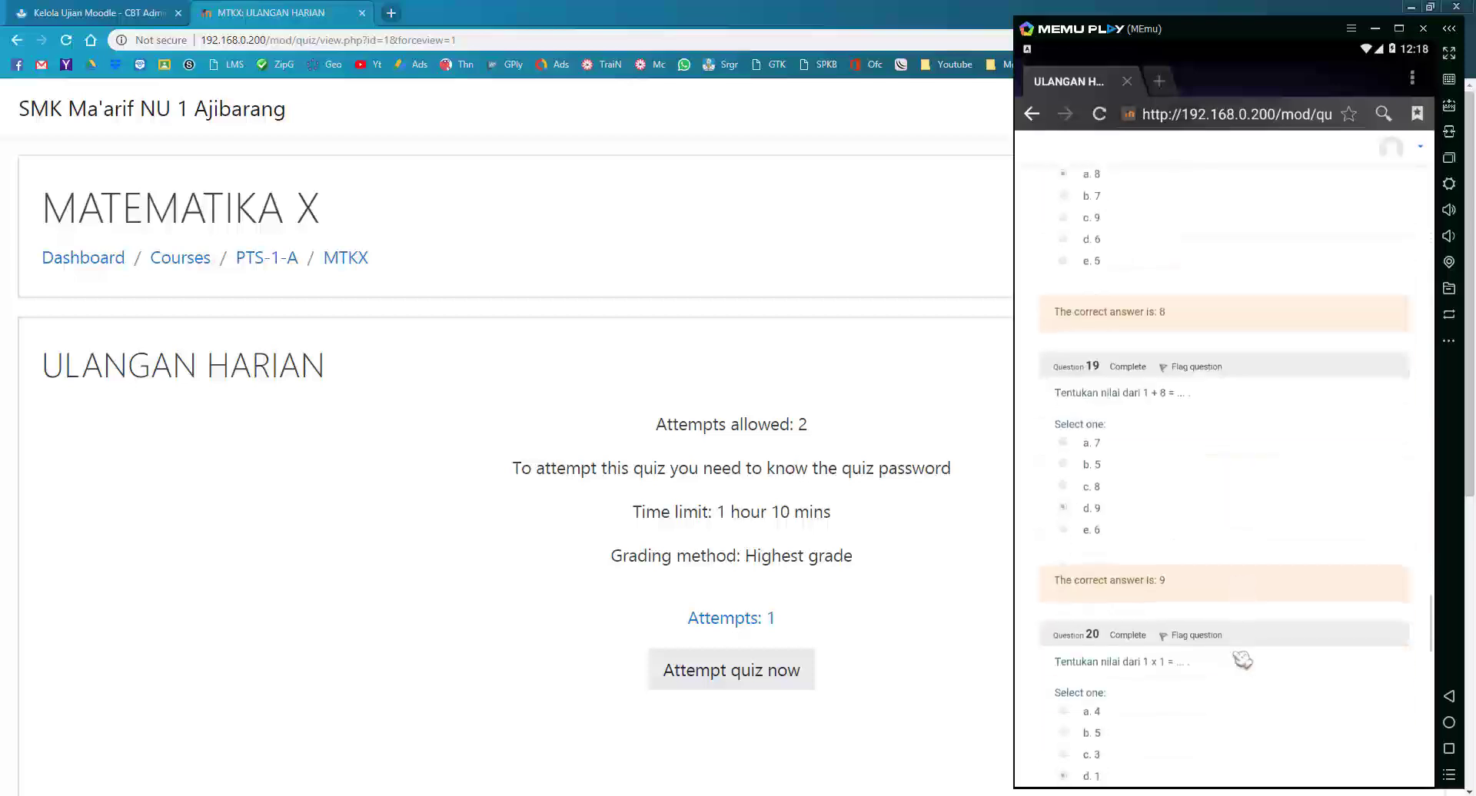
scroll(1241, 657, down, 10)
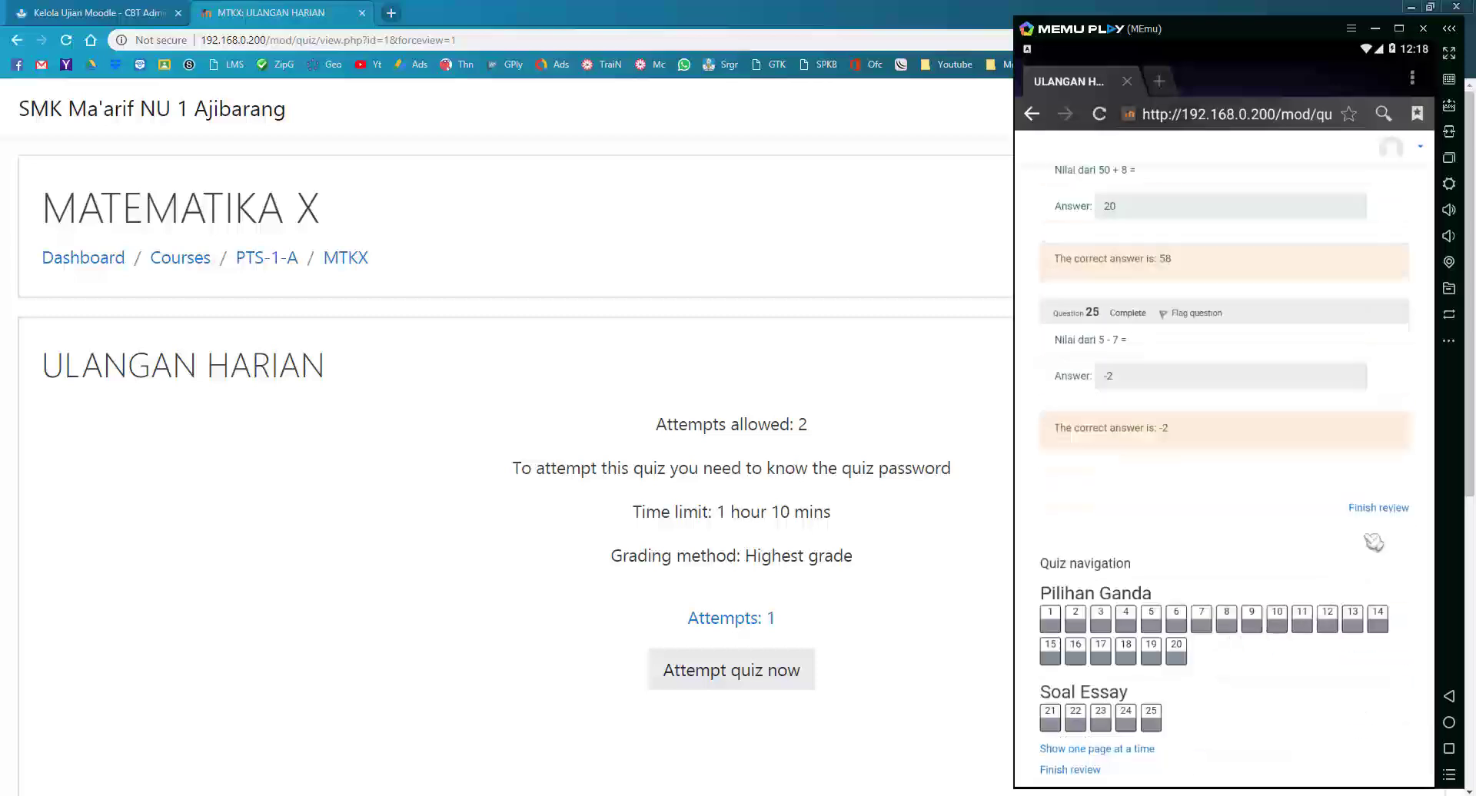
Step: Finish the review and check the student's summary of previous attempts and final grade
click(1378, 508)
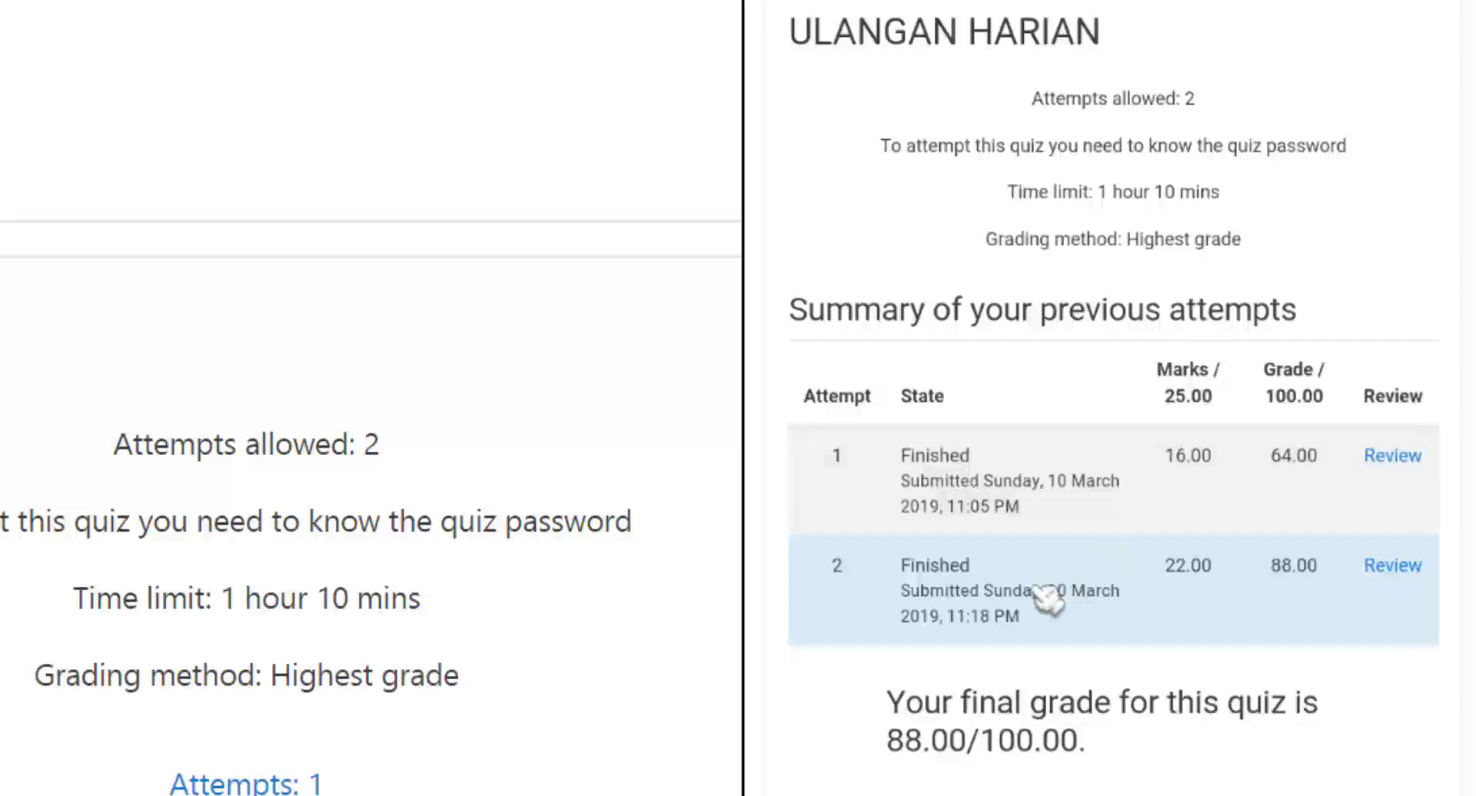
scroll(1045, 599, up, 2)
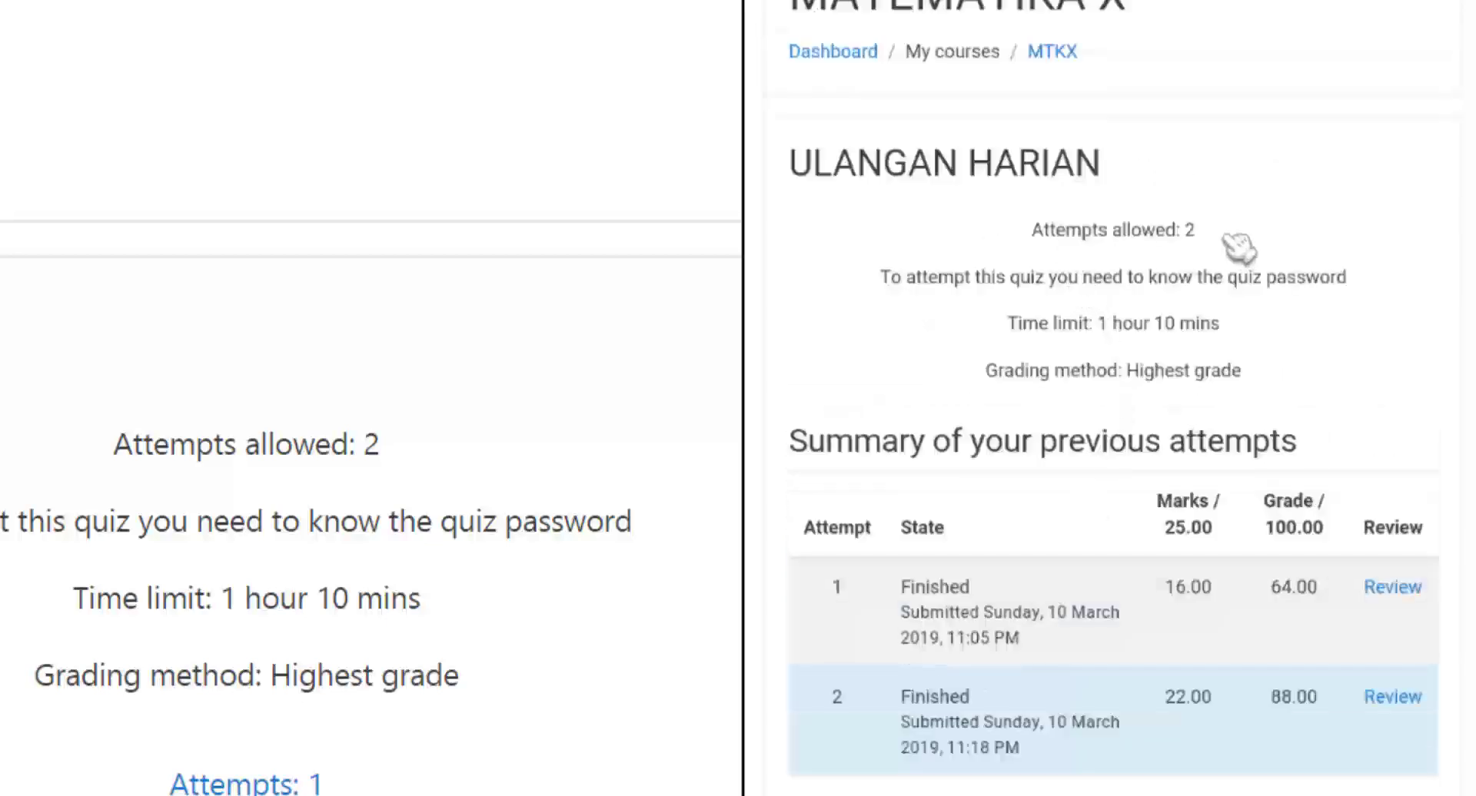
scroll(1226, 247, down, 1)
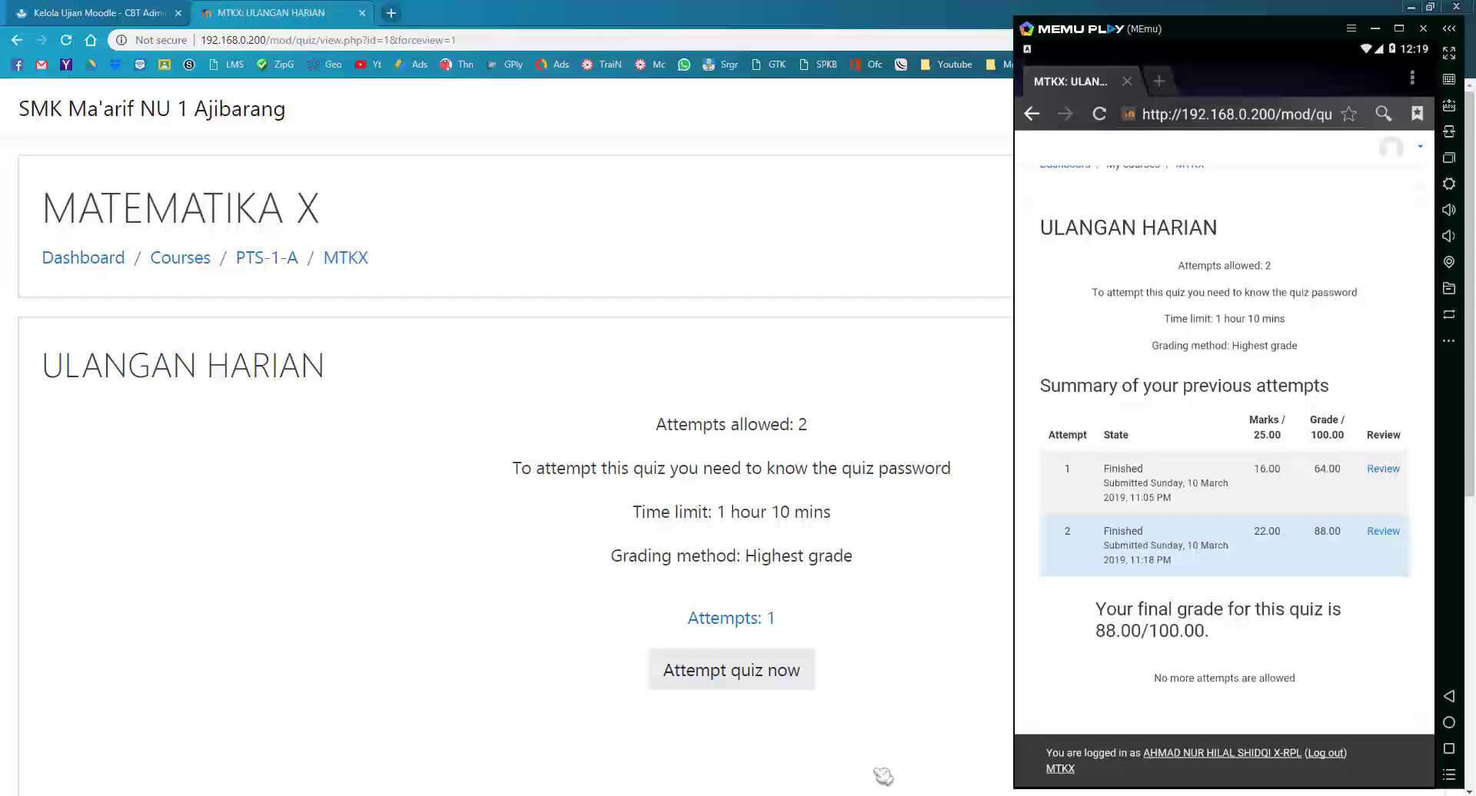
Step: Switch to the Notepad outline HASIL UJIAN AIO CBT to check the remaining topics, and return to the admin browser
key(alt+Tab)
click(544, 530)
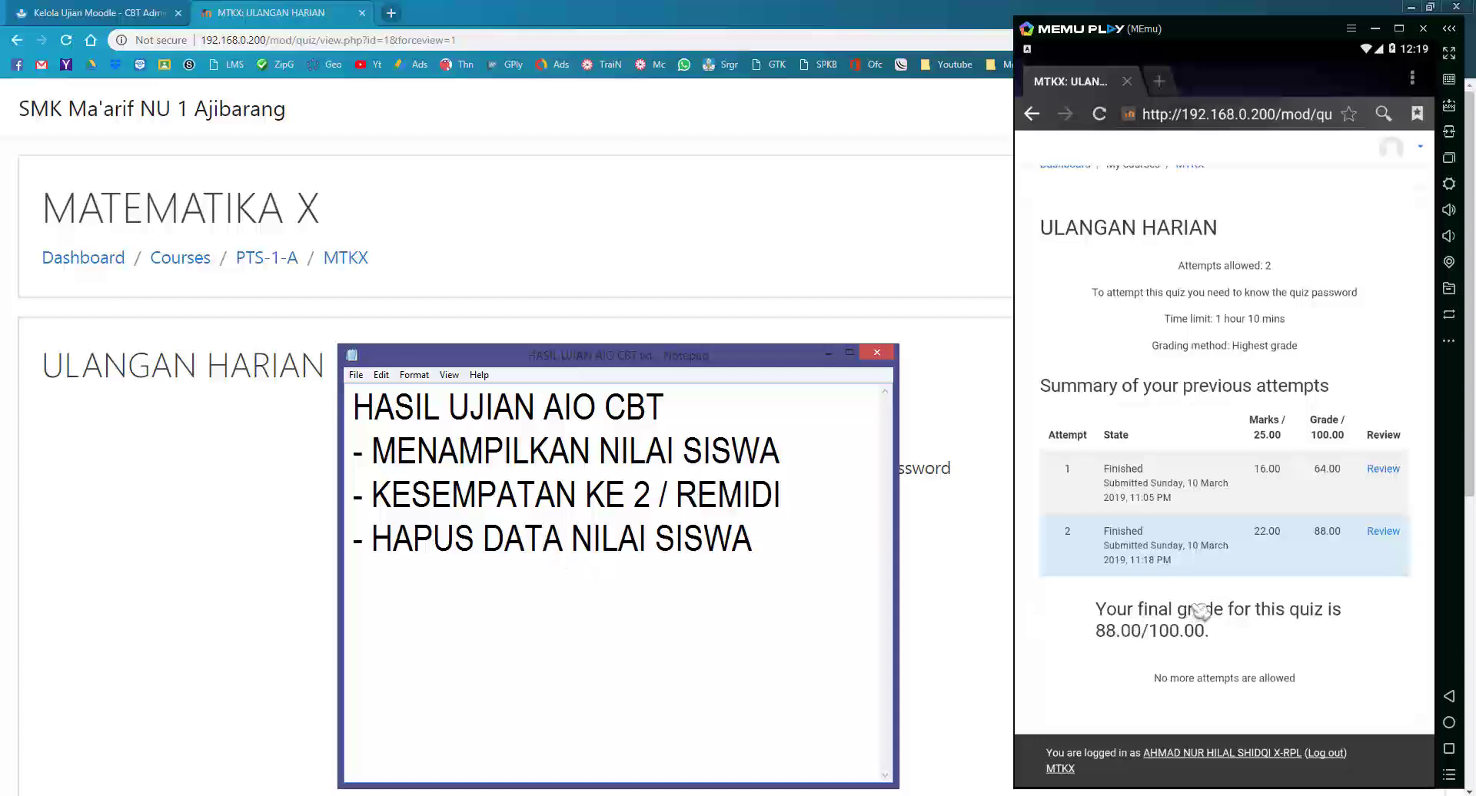
click(668, 246)
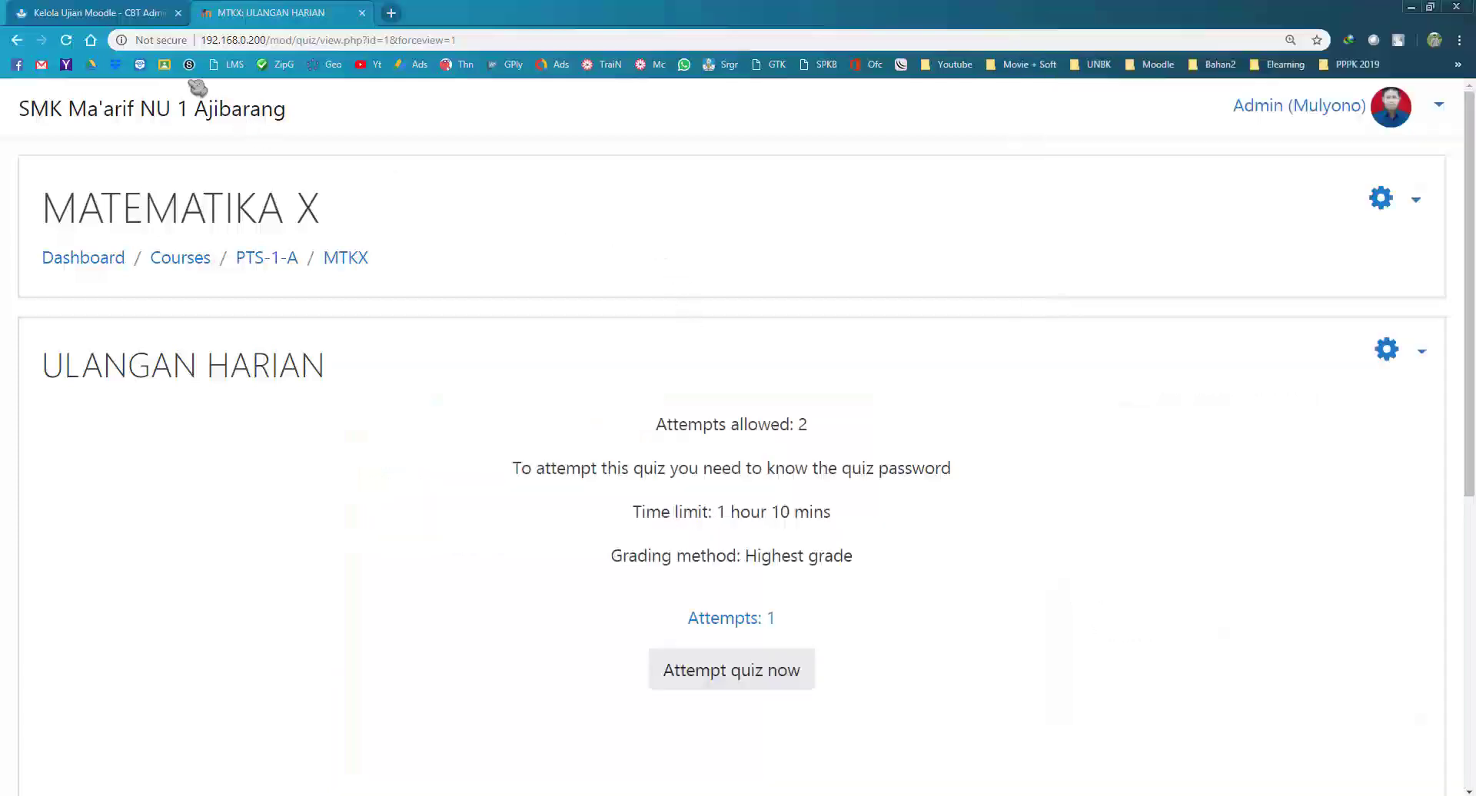
Step: Open the Nilai Ujian results for MATEMATIKA X in CBTAdmin and highlight the student's total score
click(127, 13)
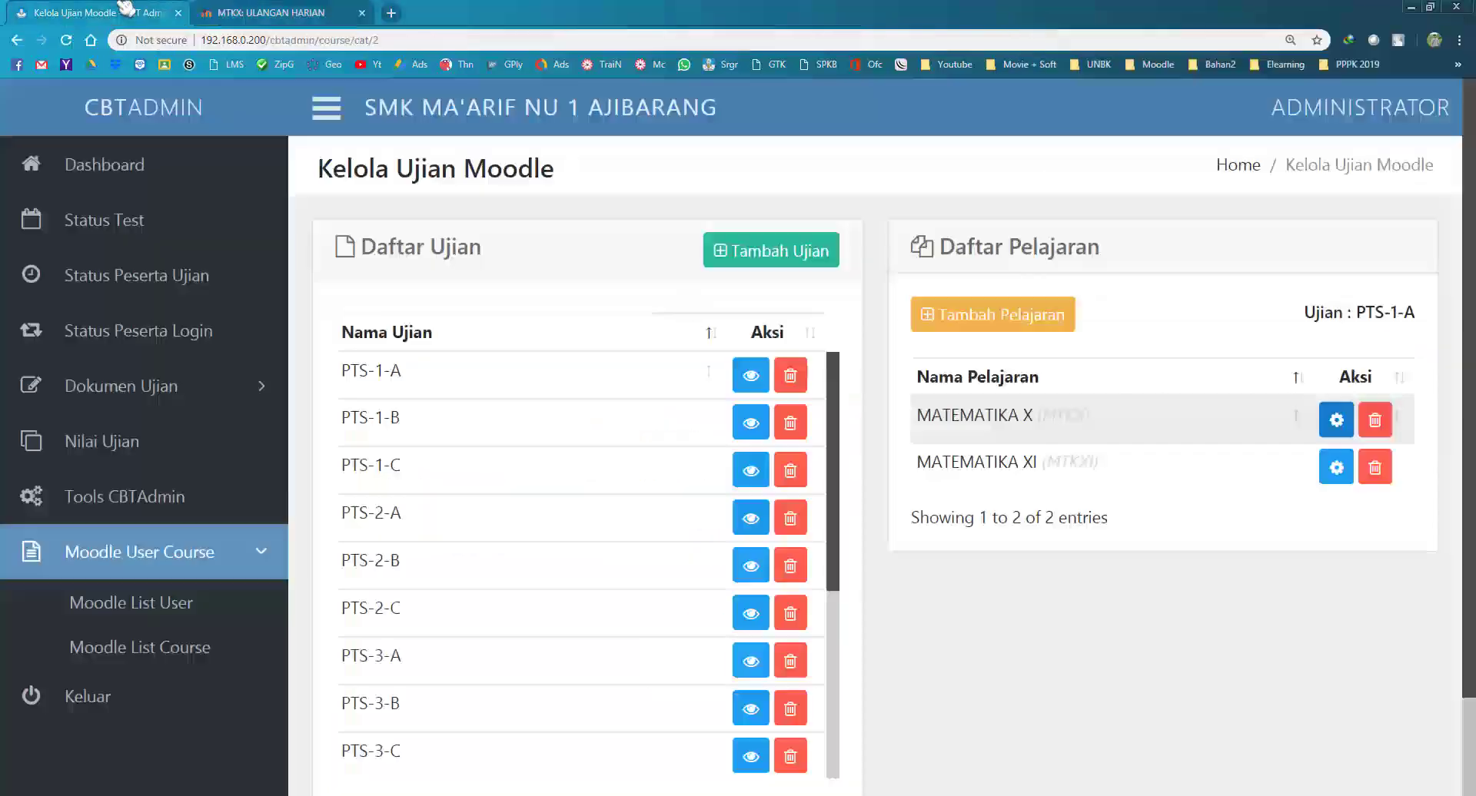
click(114, 452)
click(487, 293)
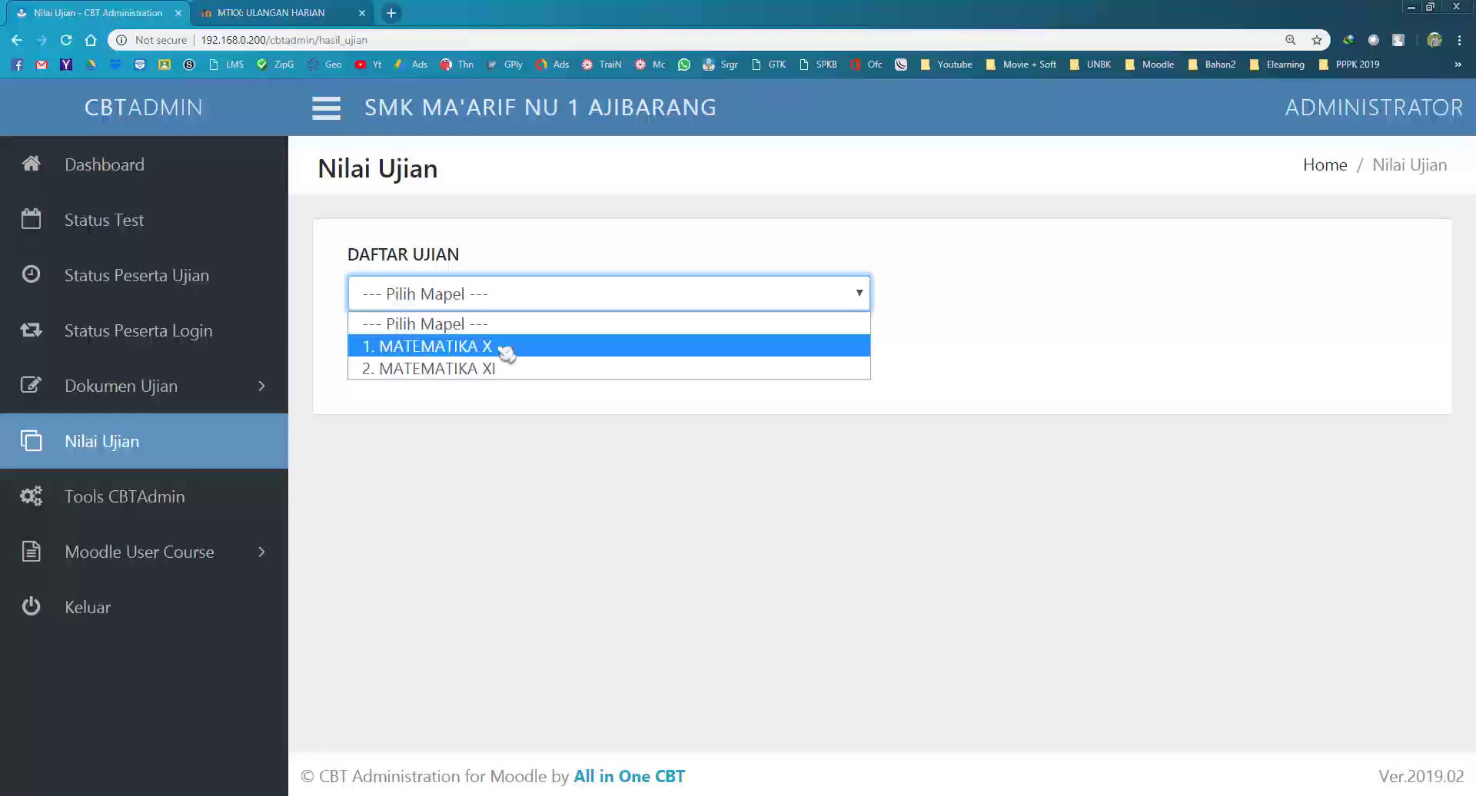
click(514, 352)
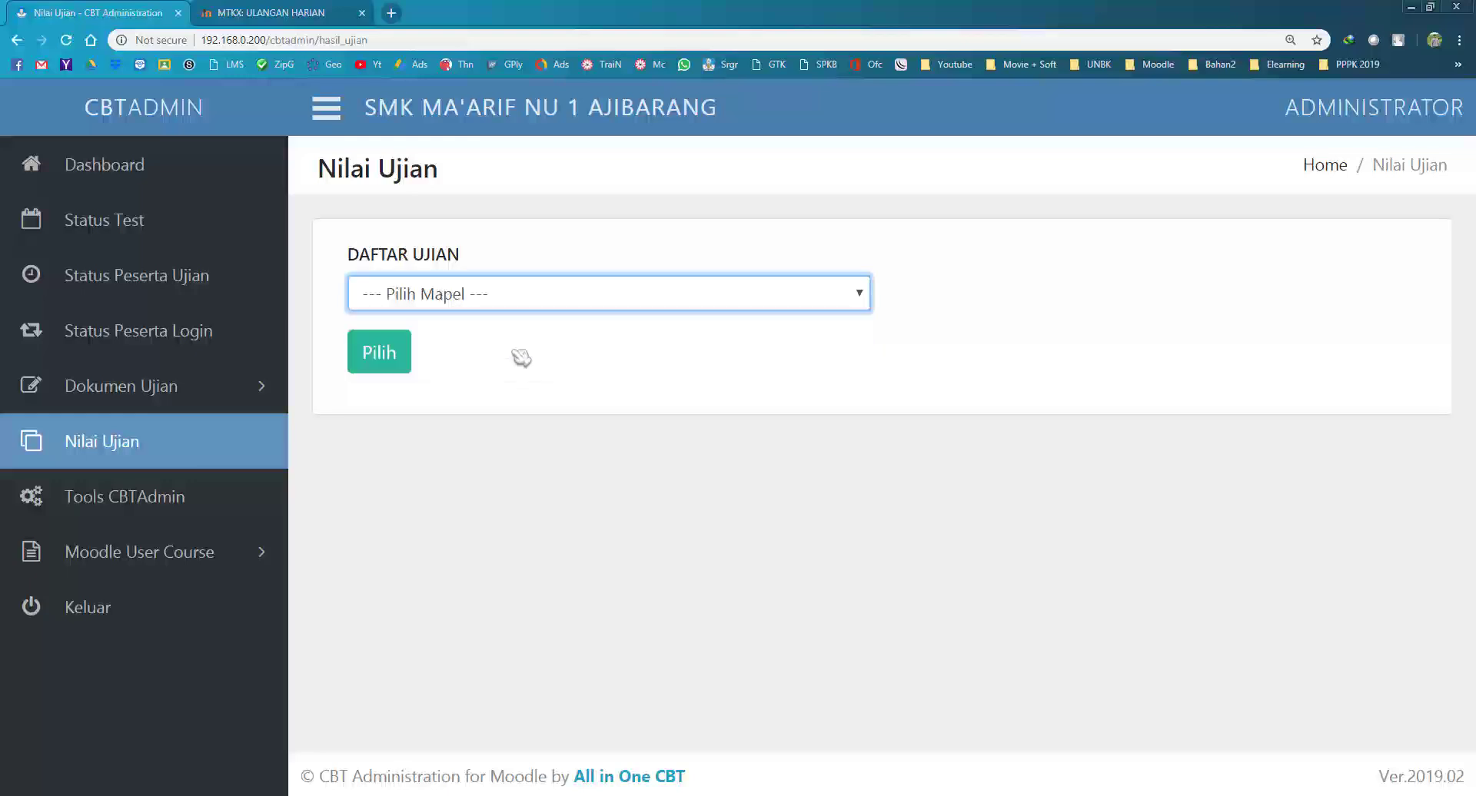
click(388, 358)
drag(1328, 451, 1361, 446)
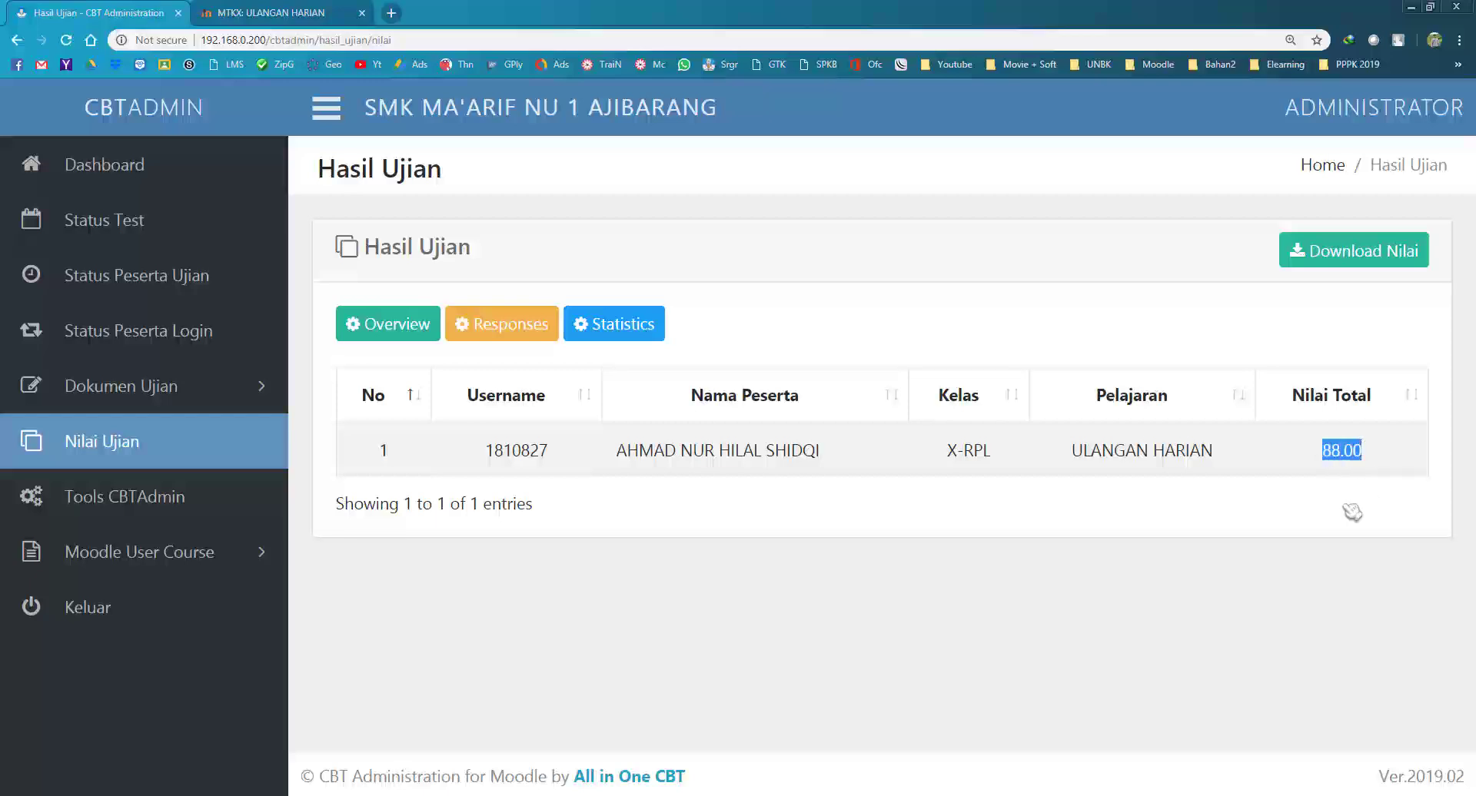
Step: Download the MATEMATIKA X scores as a CSV file and open it in Excel
click(1357, 259)
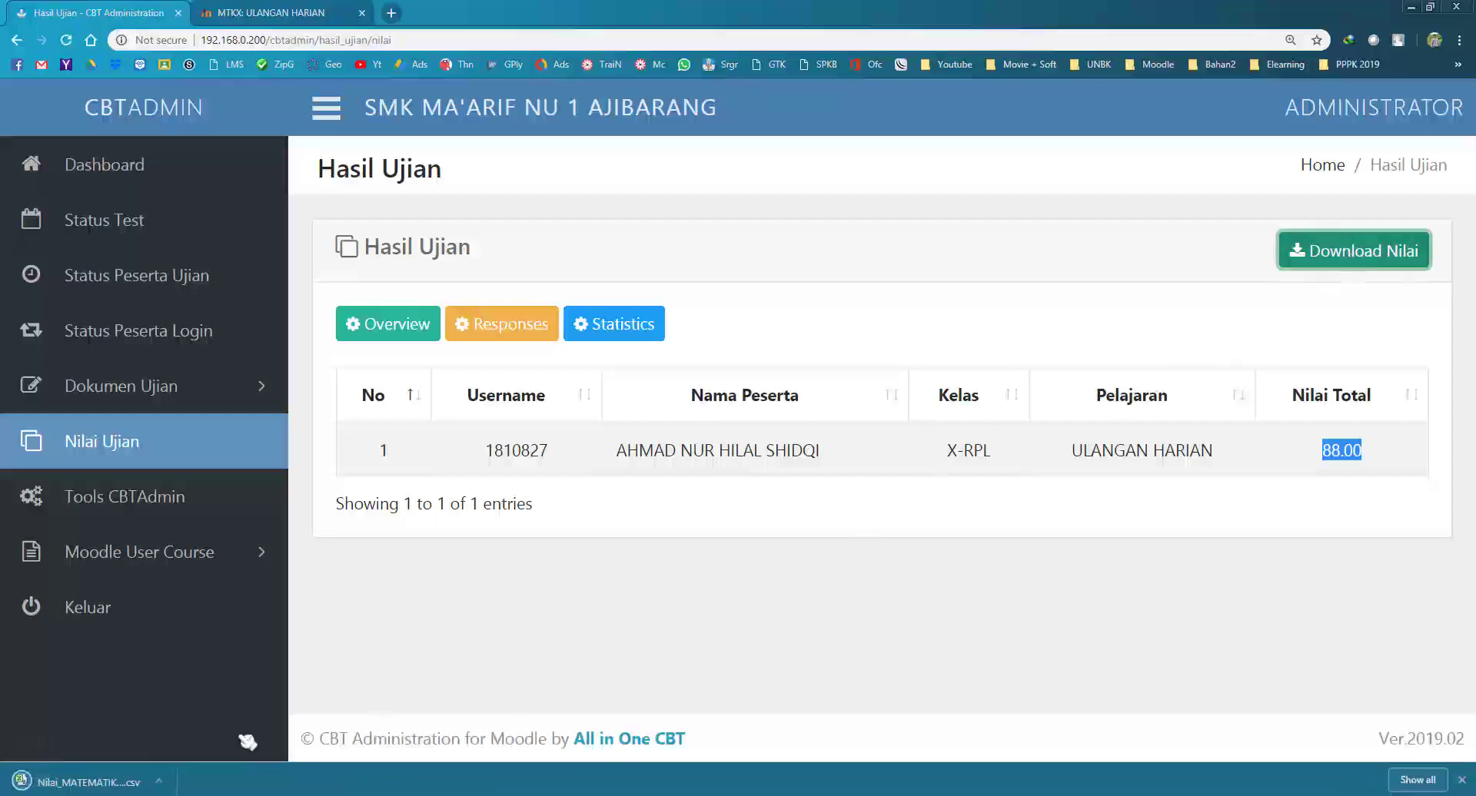
click(115, 785)
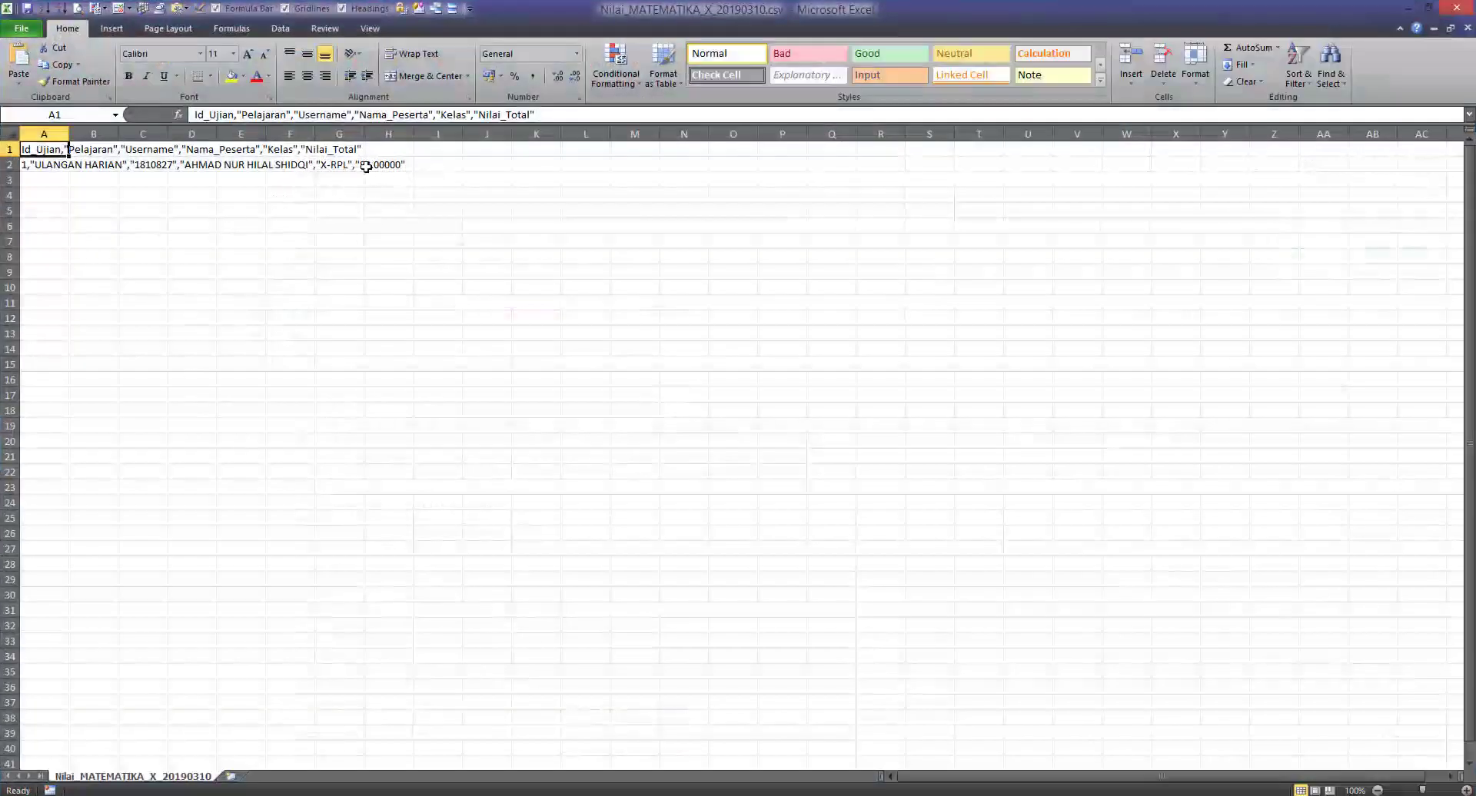
Step: Close the MATEMATIKA X scores spreadsheet in Excel and return to the Hasil Ujian page, dismissing the browser's download bar
click(366, 166)
click(1456, 8)
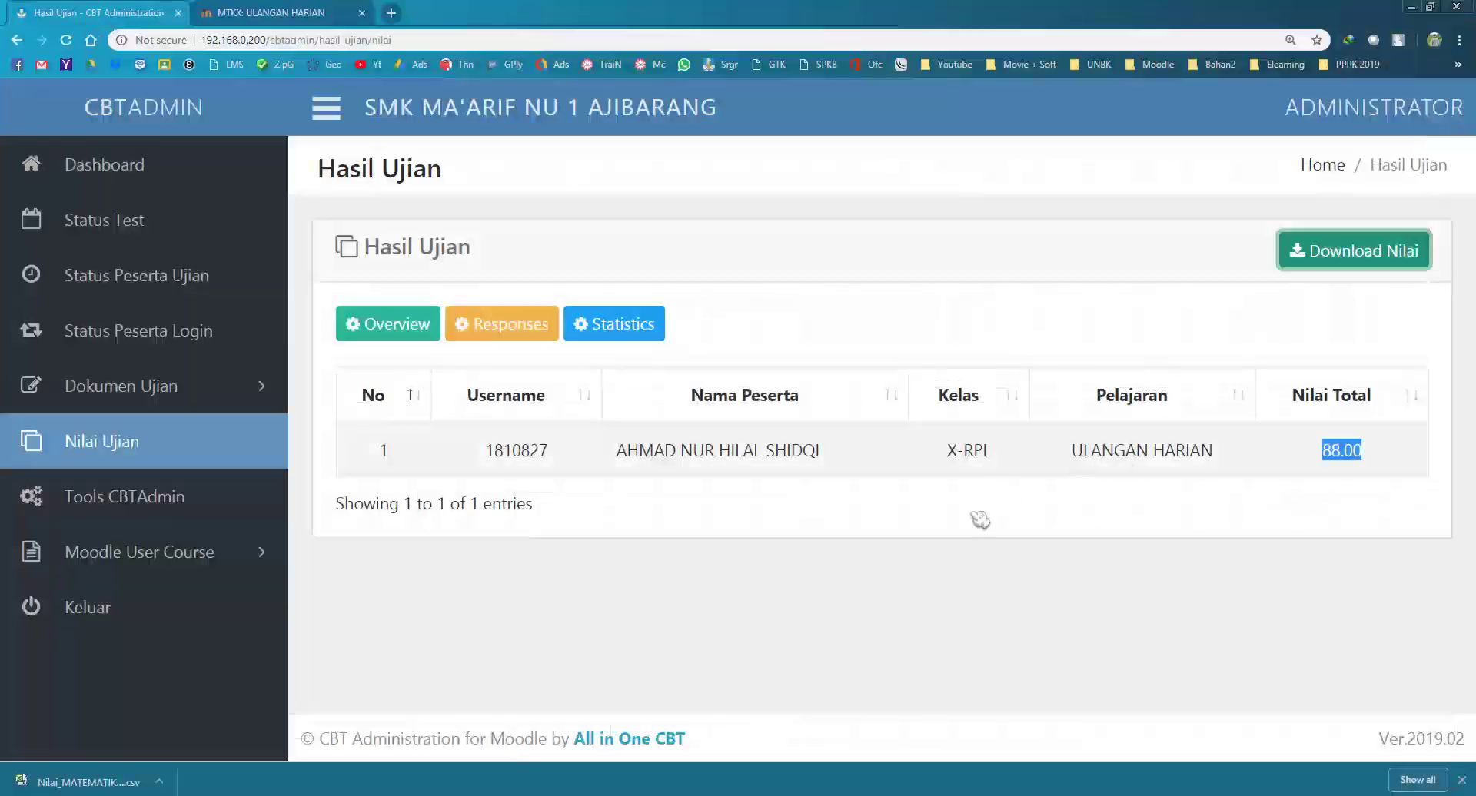
click(889, 612)
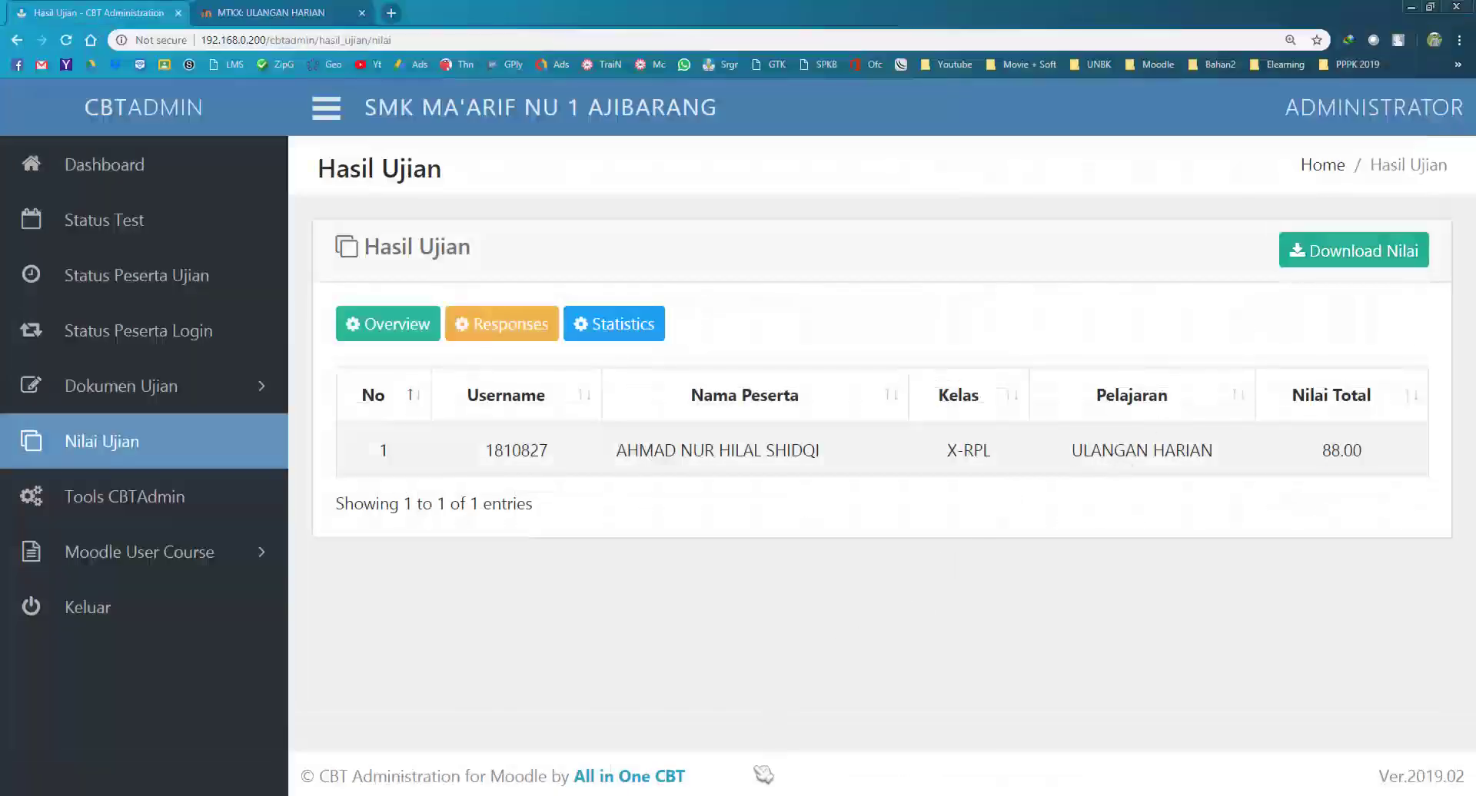
Step: Switch to the Notepad outline, highlight the topic HAPUS DATA NILAI SISWA, and return to the Hasil Ujian page
key(alt+Tab)
drag(772, 539, 354, 532)
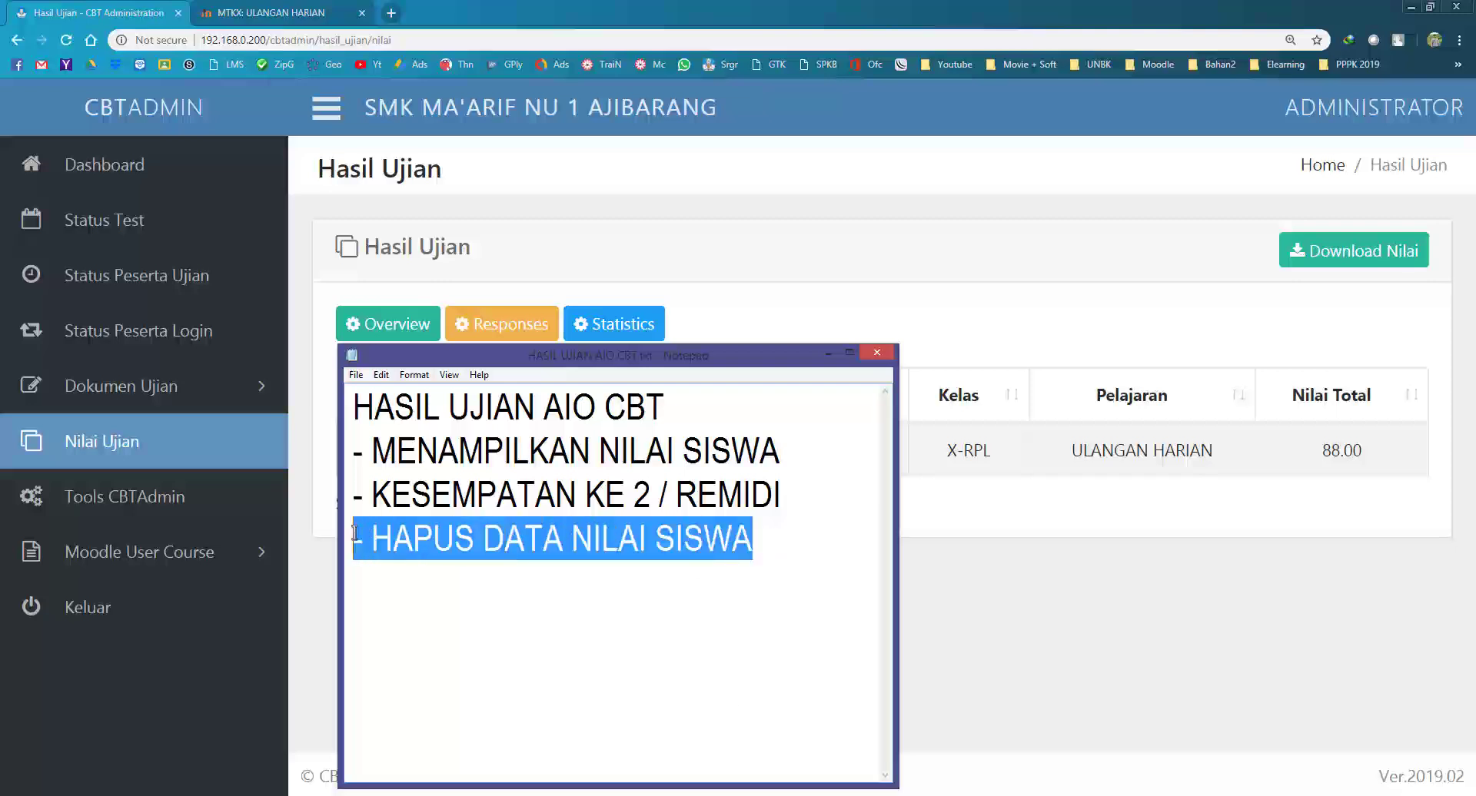
click(999, 586)
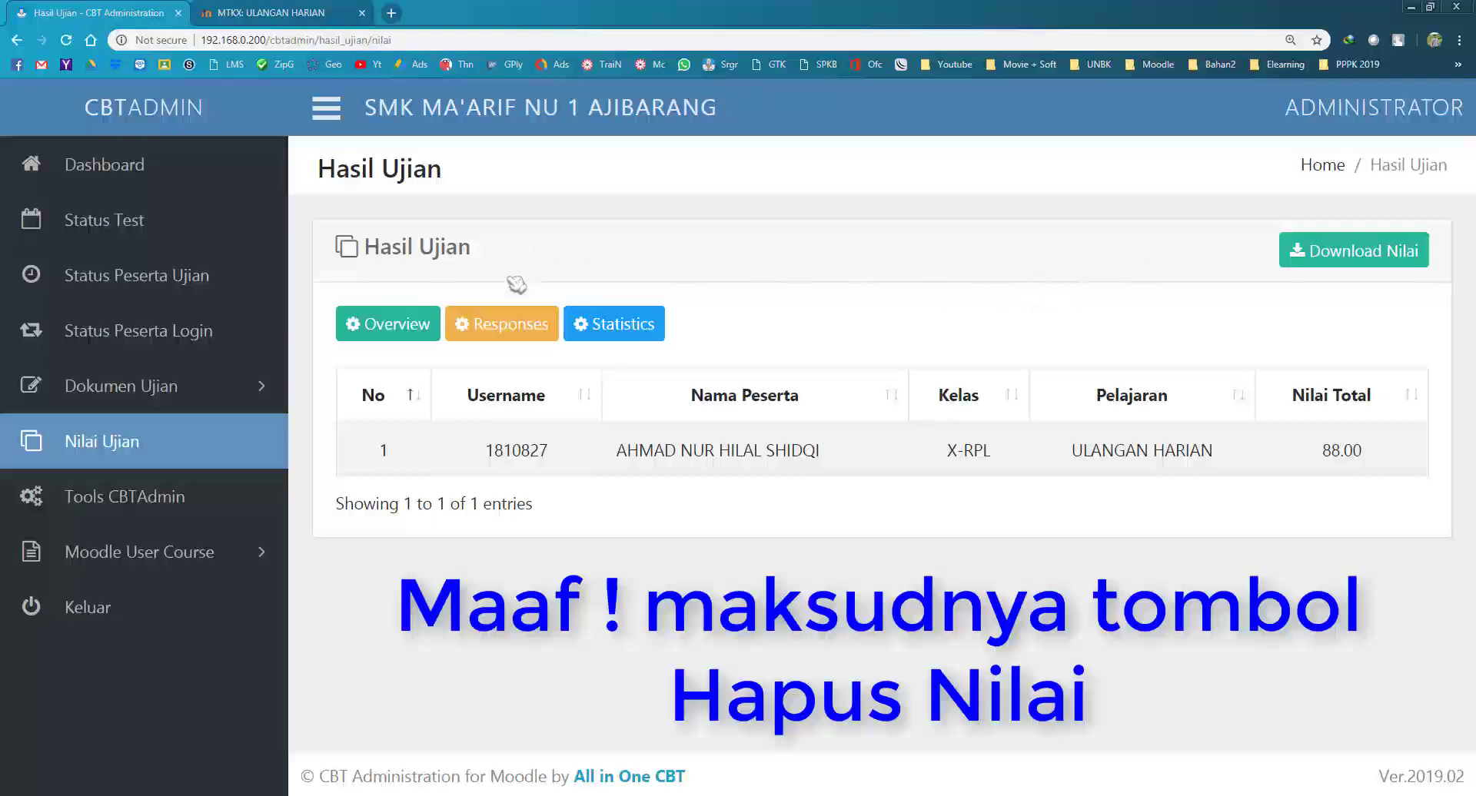
Step: Open the Responses report for ULANGAN HARIAN and examine the student's attempts and the options for deleting them
click(499, 325)
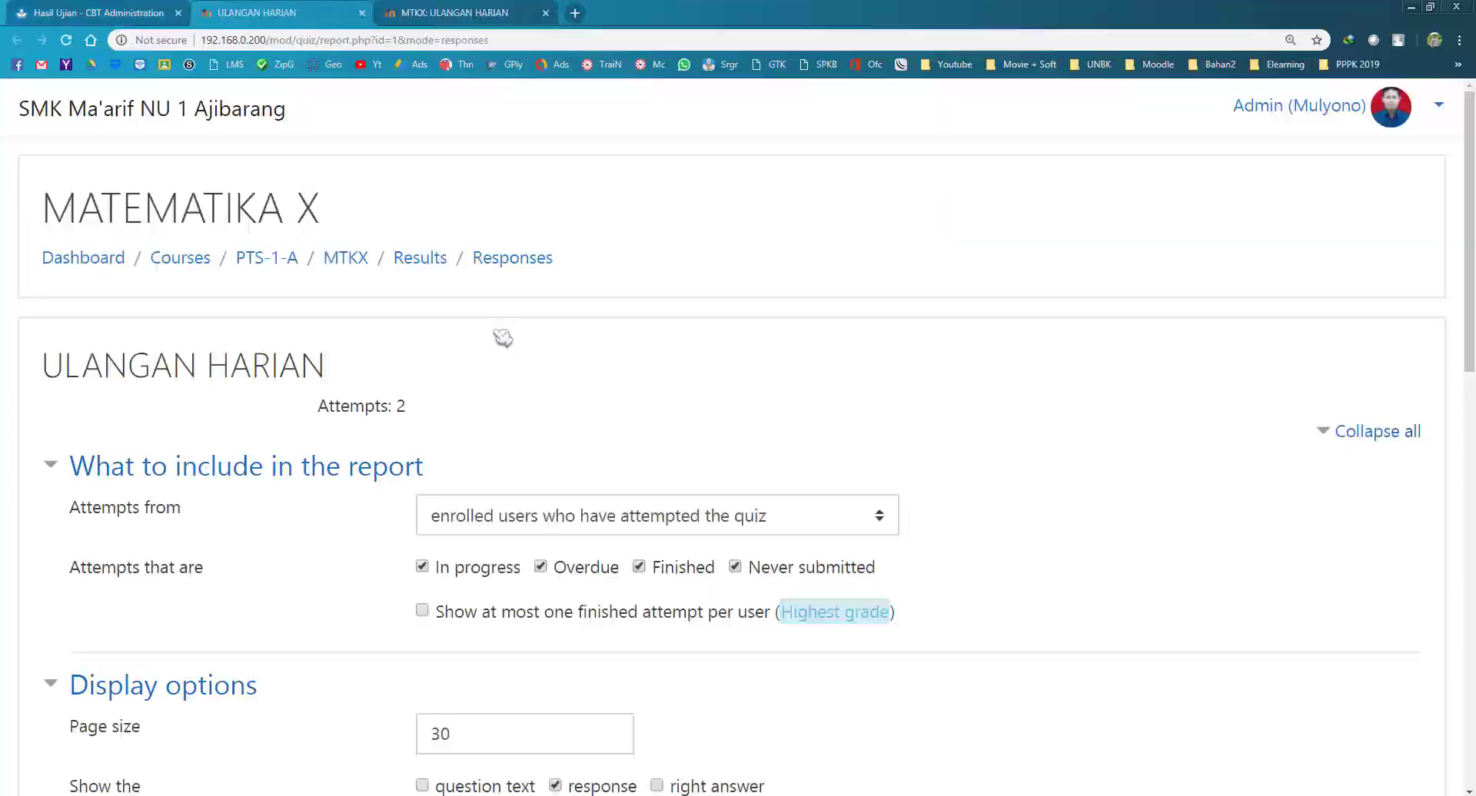
scroll(503, 338, down, 4)
scroll(646, 422, down, 4)
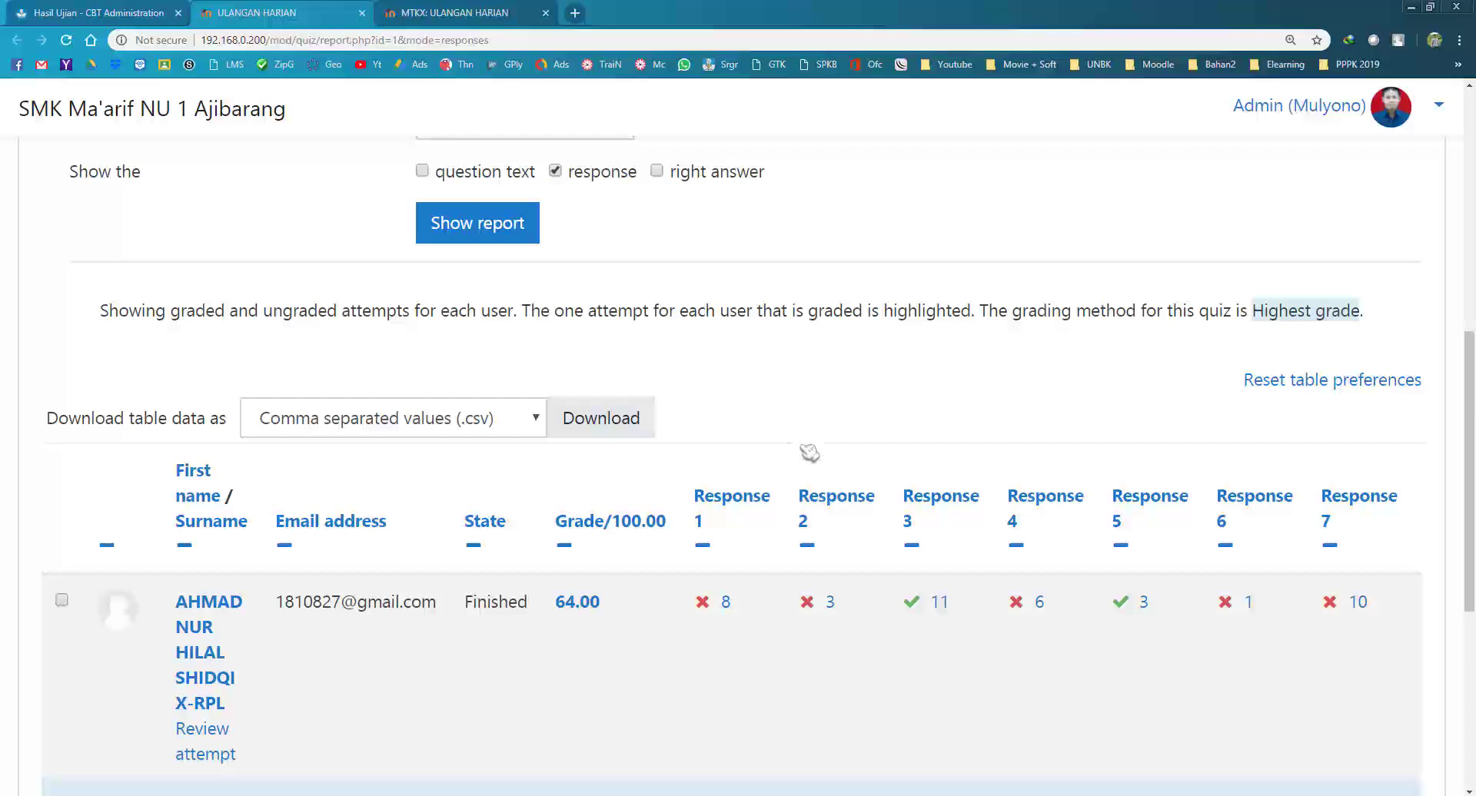
scroll(805, 455, down, 3)
scroll(377, 511, down, 3)
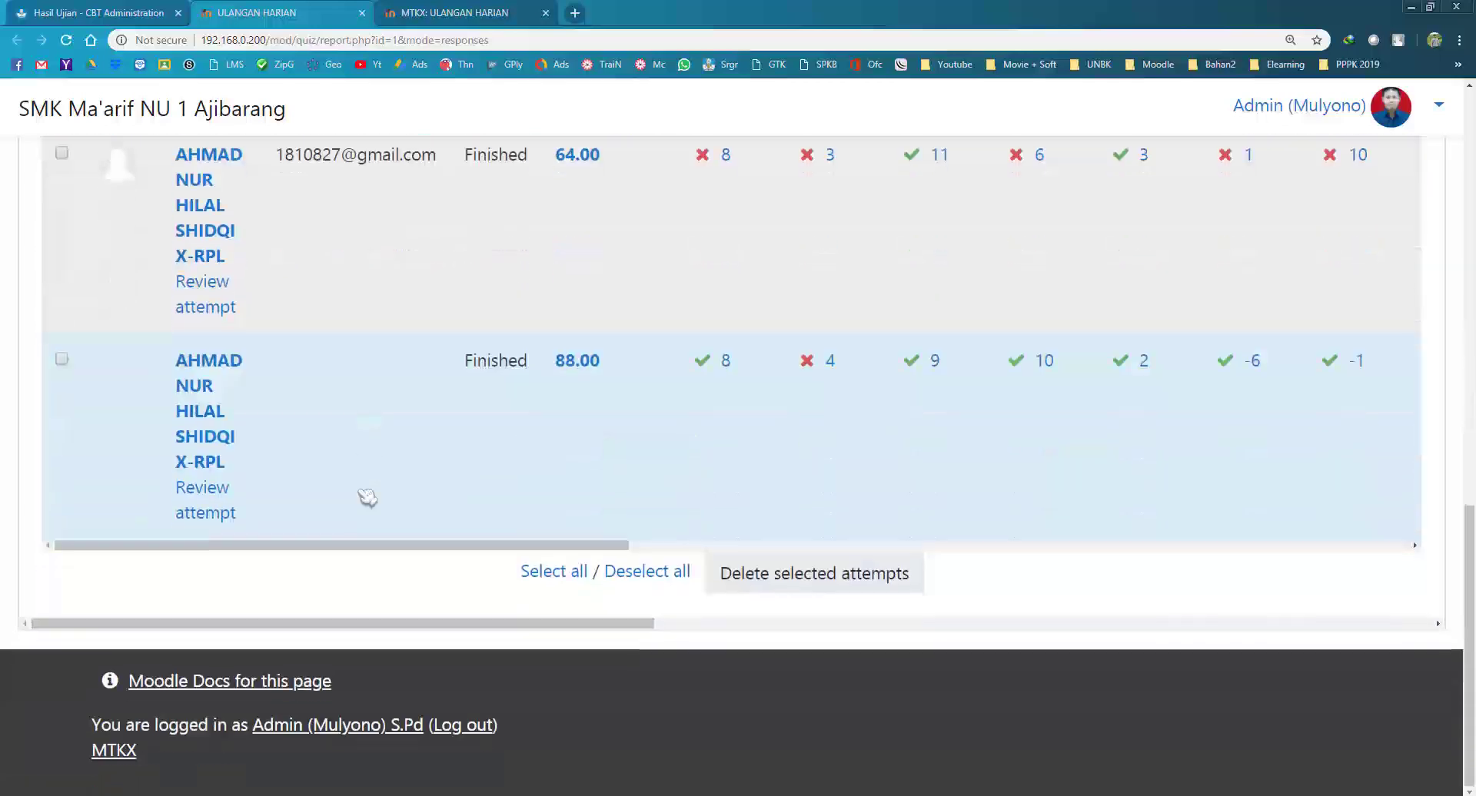
scroll(307, 465, up, 3)
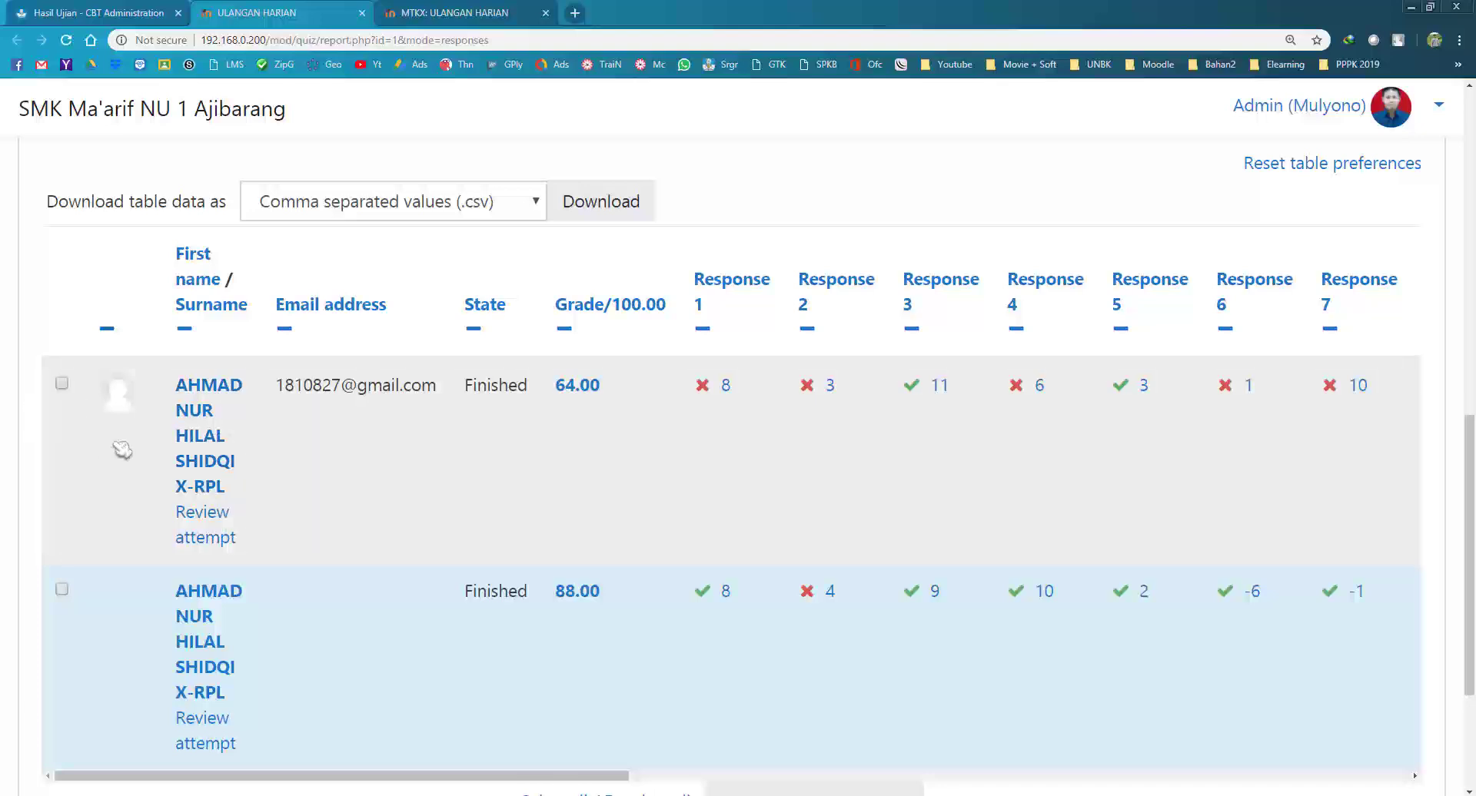
scroll(178, 479, down, 2)
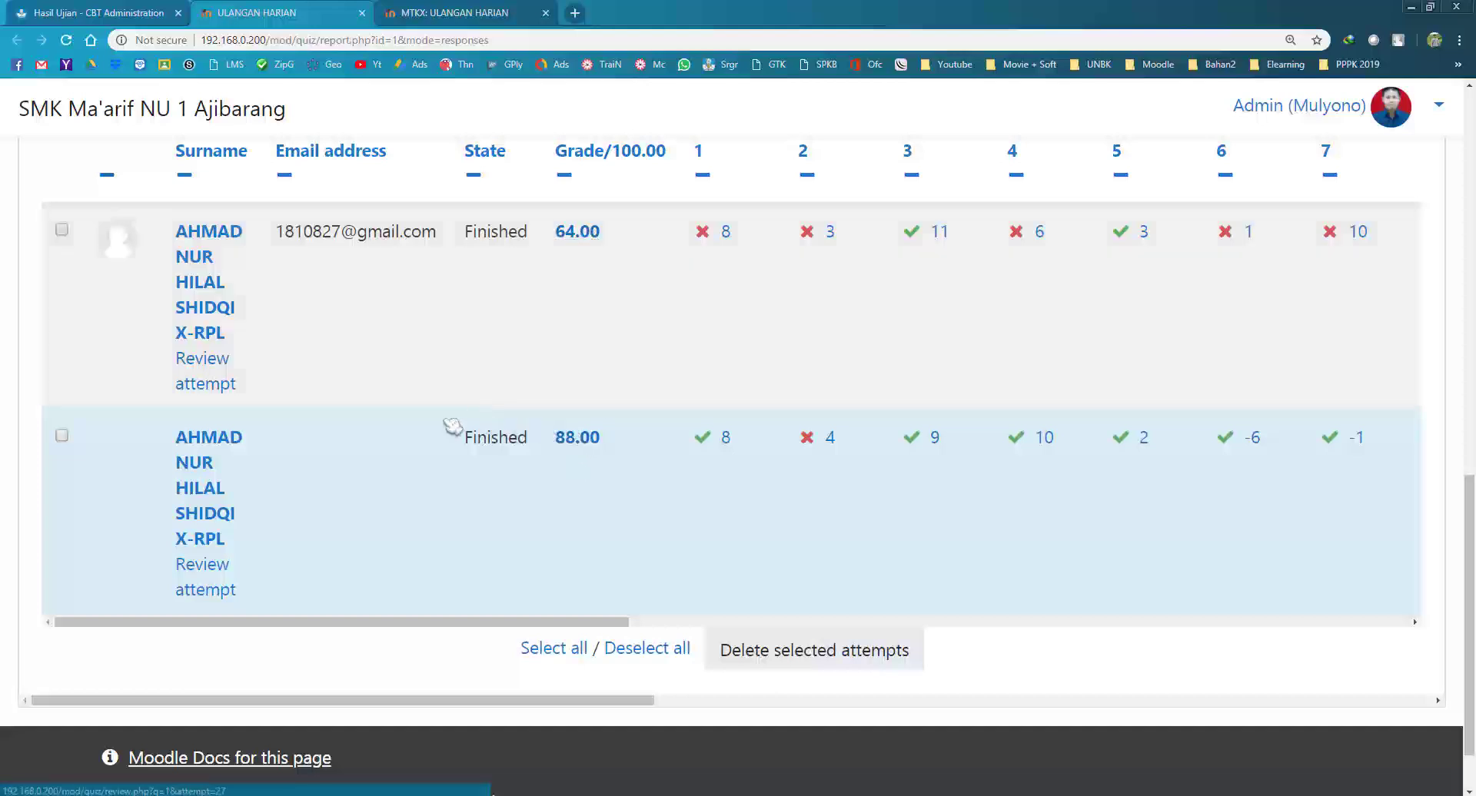
scroll(269, 423, up, 2)
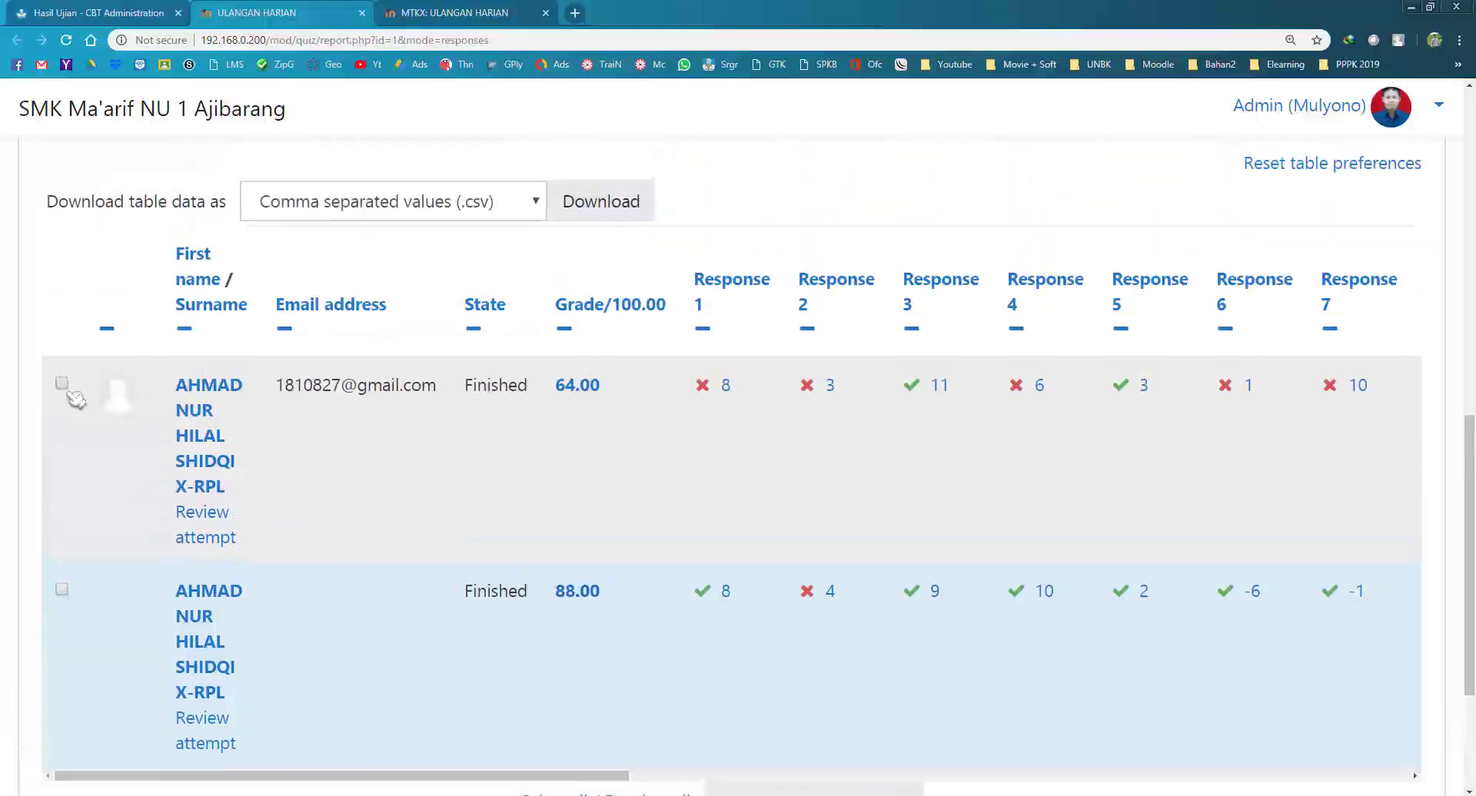
Step: Select both of the student's finished attempts in the ULANGAN HARIAN responses table
click(61, 383)
click(61, 589)
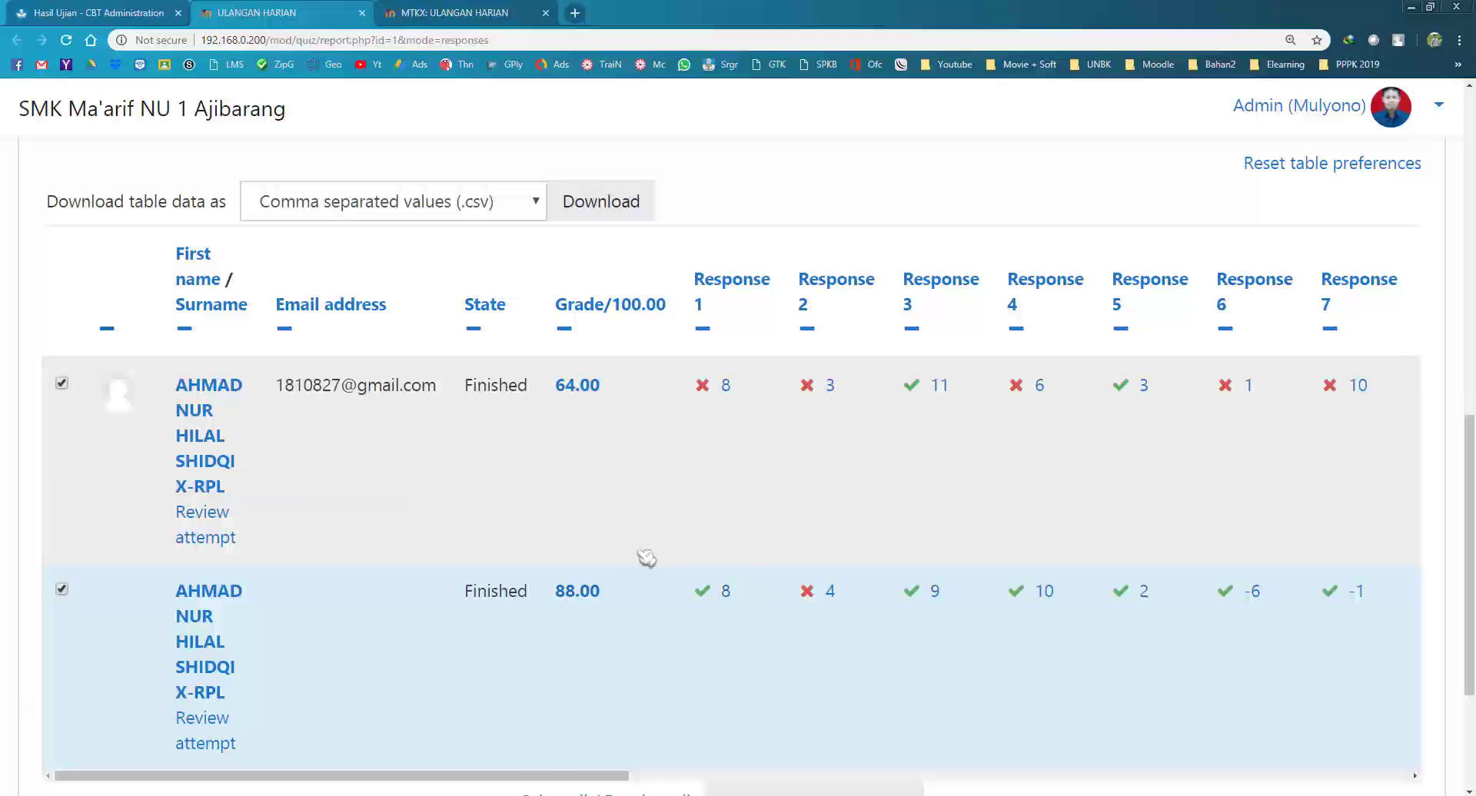
scroll(646, 557, down, 1)
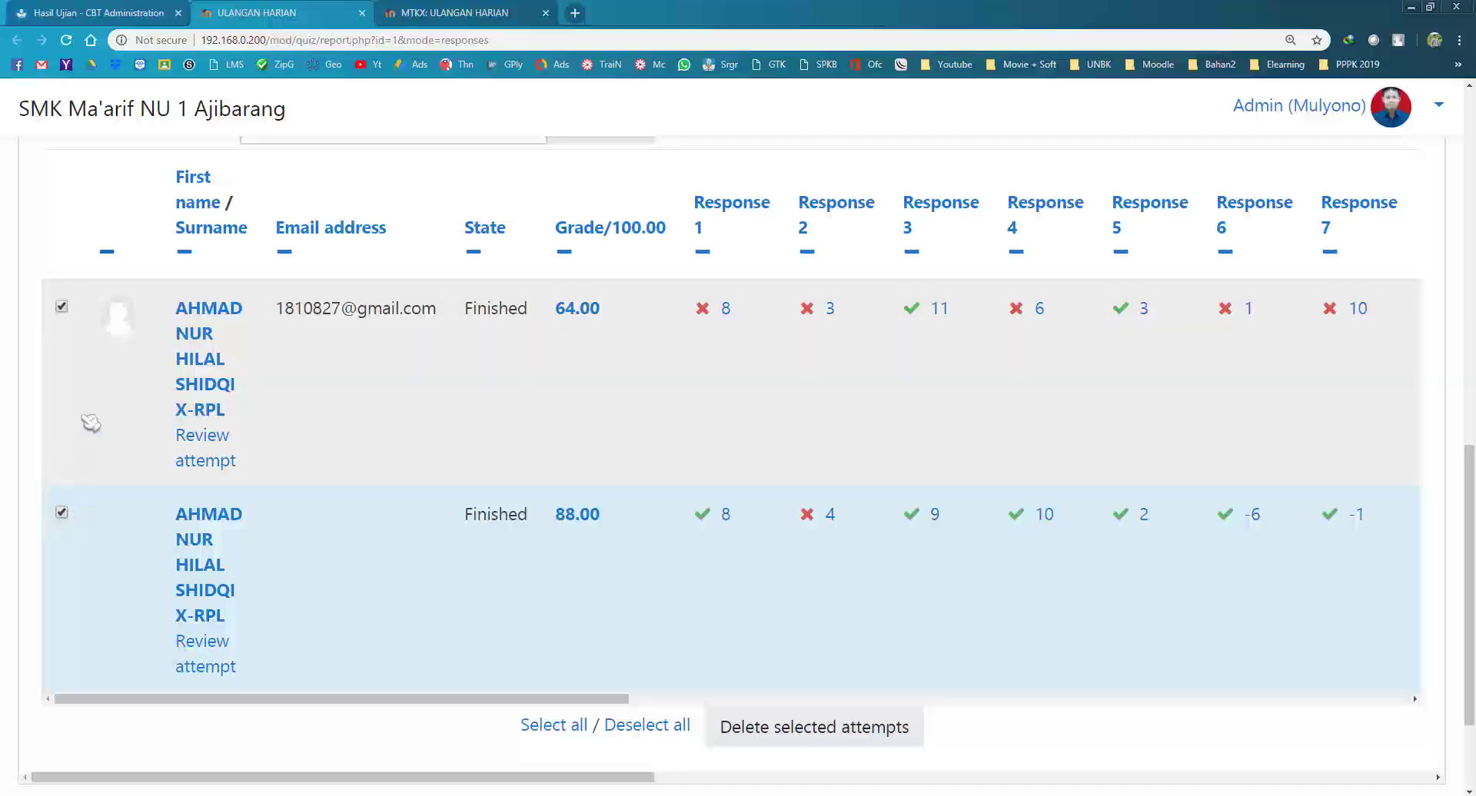
scroll(86, 428, down, 2)
scroll(90, 422, up, 5)
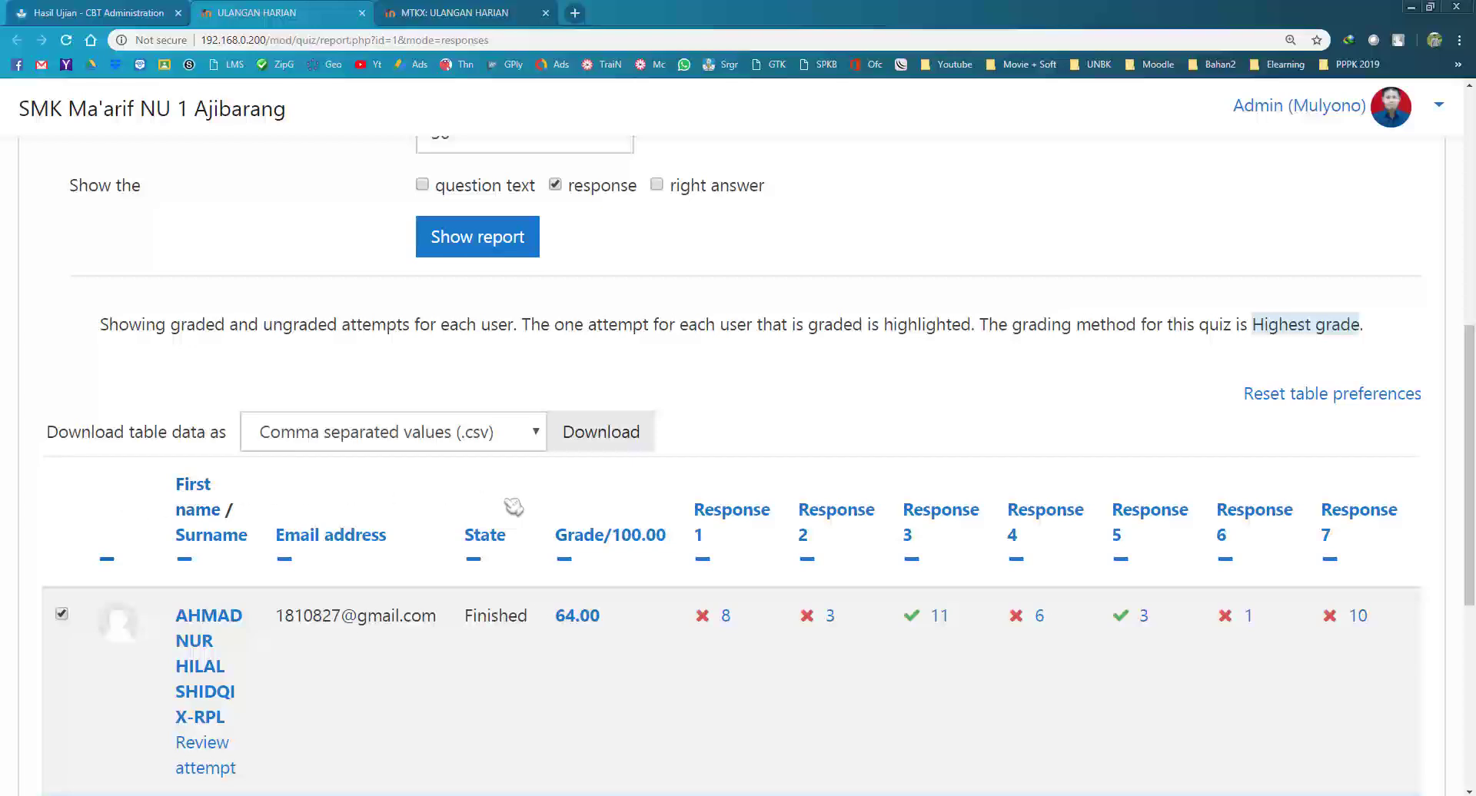
scroll(528, 507, down, 5)
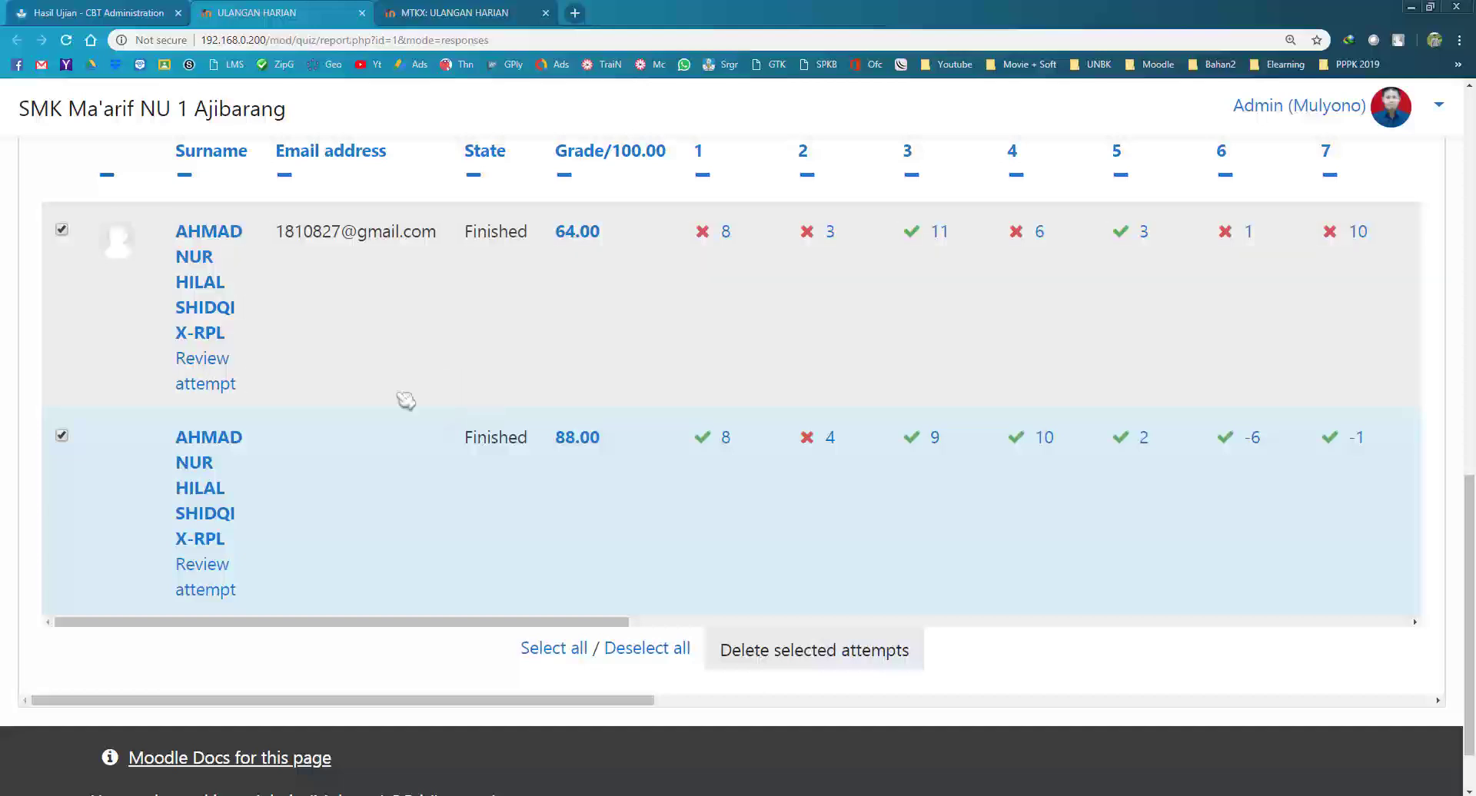
Step: Request deletion of the selected attempts and highlight the title of the confirmation prompt
click(811, 660)
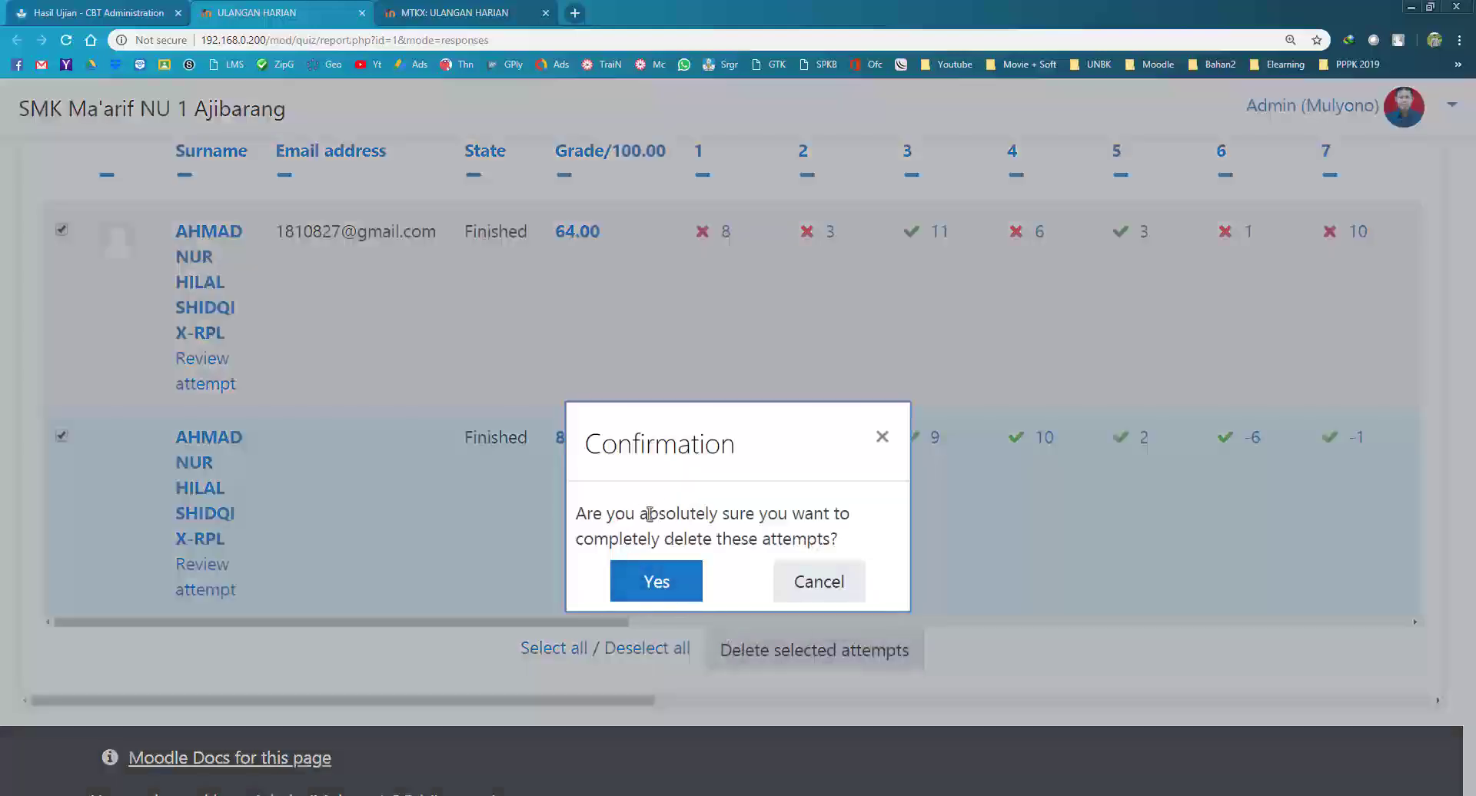
drag(617, 444, 757, 461)
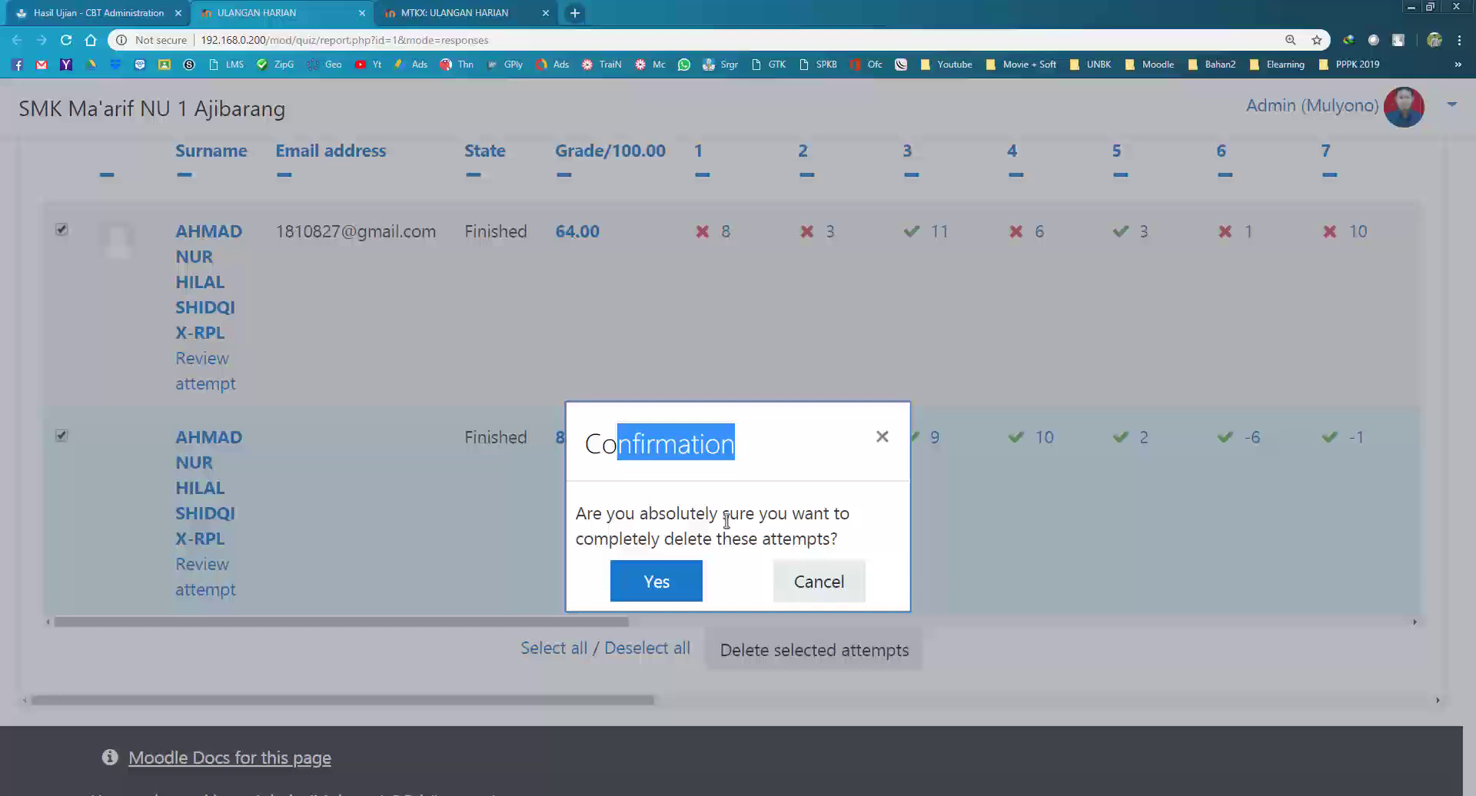
click(657, 587)
Step: Switch to MEmu, reload the student's ULANGAN HARIAN page to check the previous attempts, and return to the browser's deletion prompt
click(537, 795)
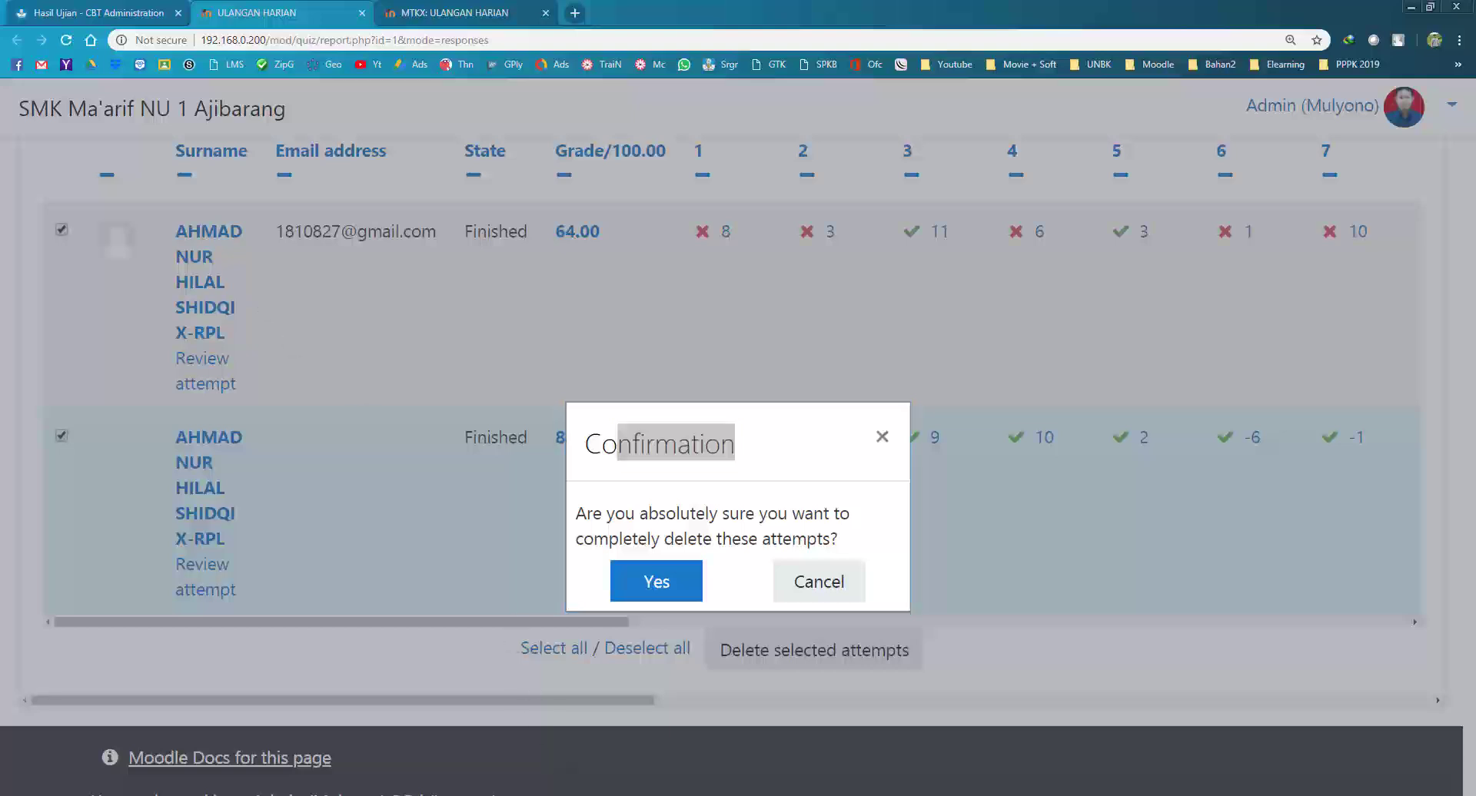
scroll(1173, 312, up, 2)
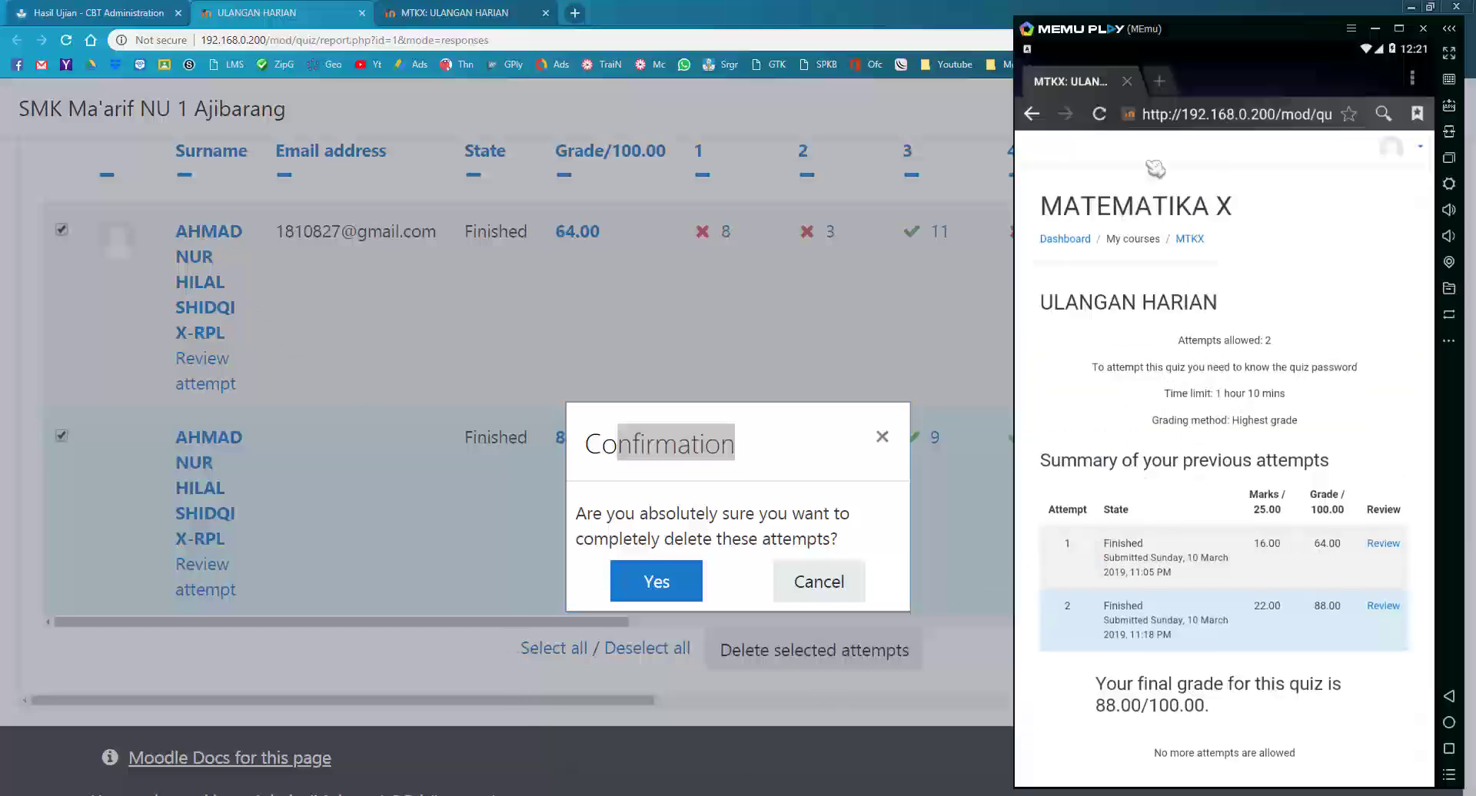
scroll(1139, 141, down, 3)
click(1100, 115)
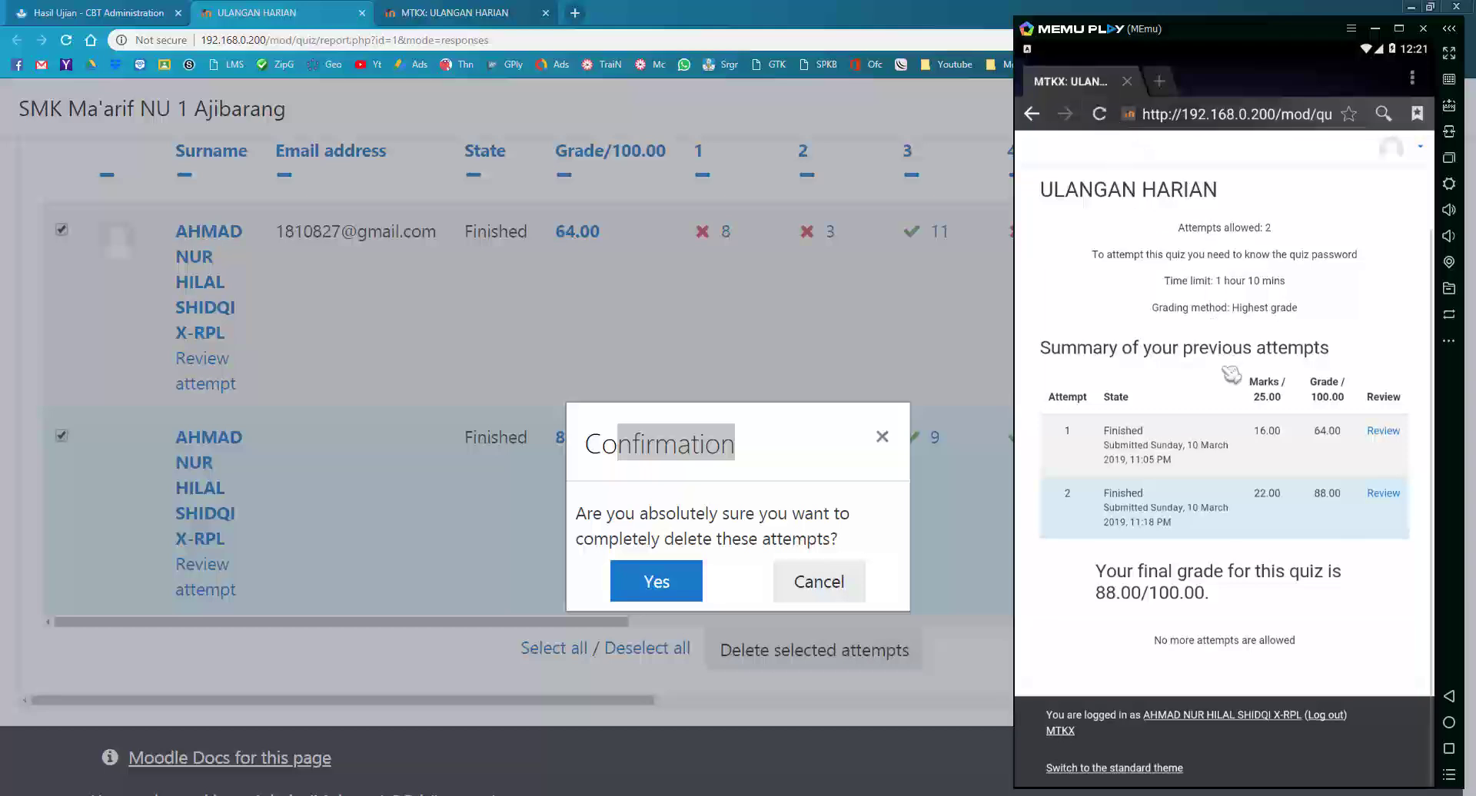
click(763, 500)
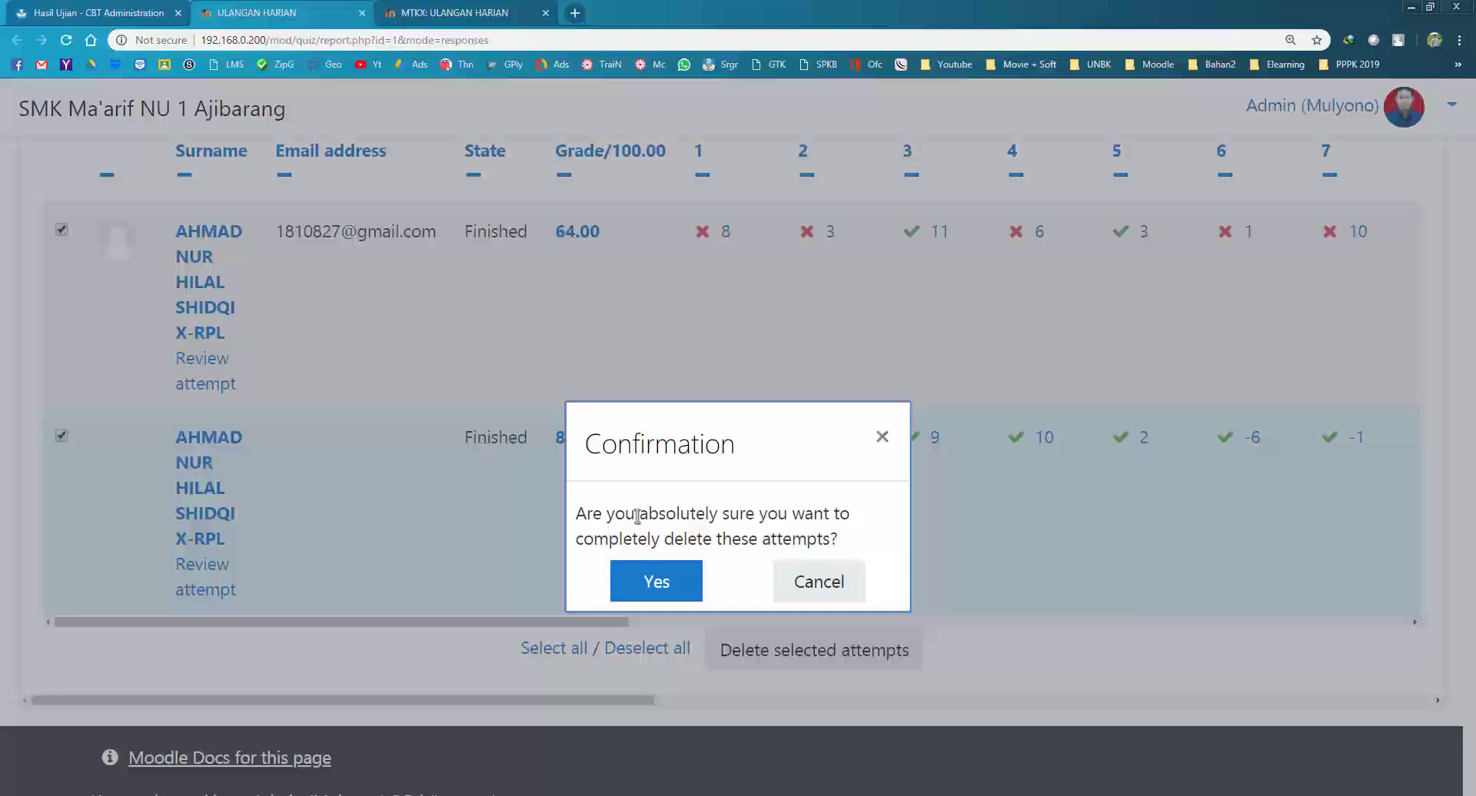
Step: Highlight the deletion warning text and confirm permanently deleting the selected ULANGAN HARIAN attempts
drag(650, 514, 757, 538)
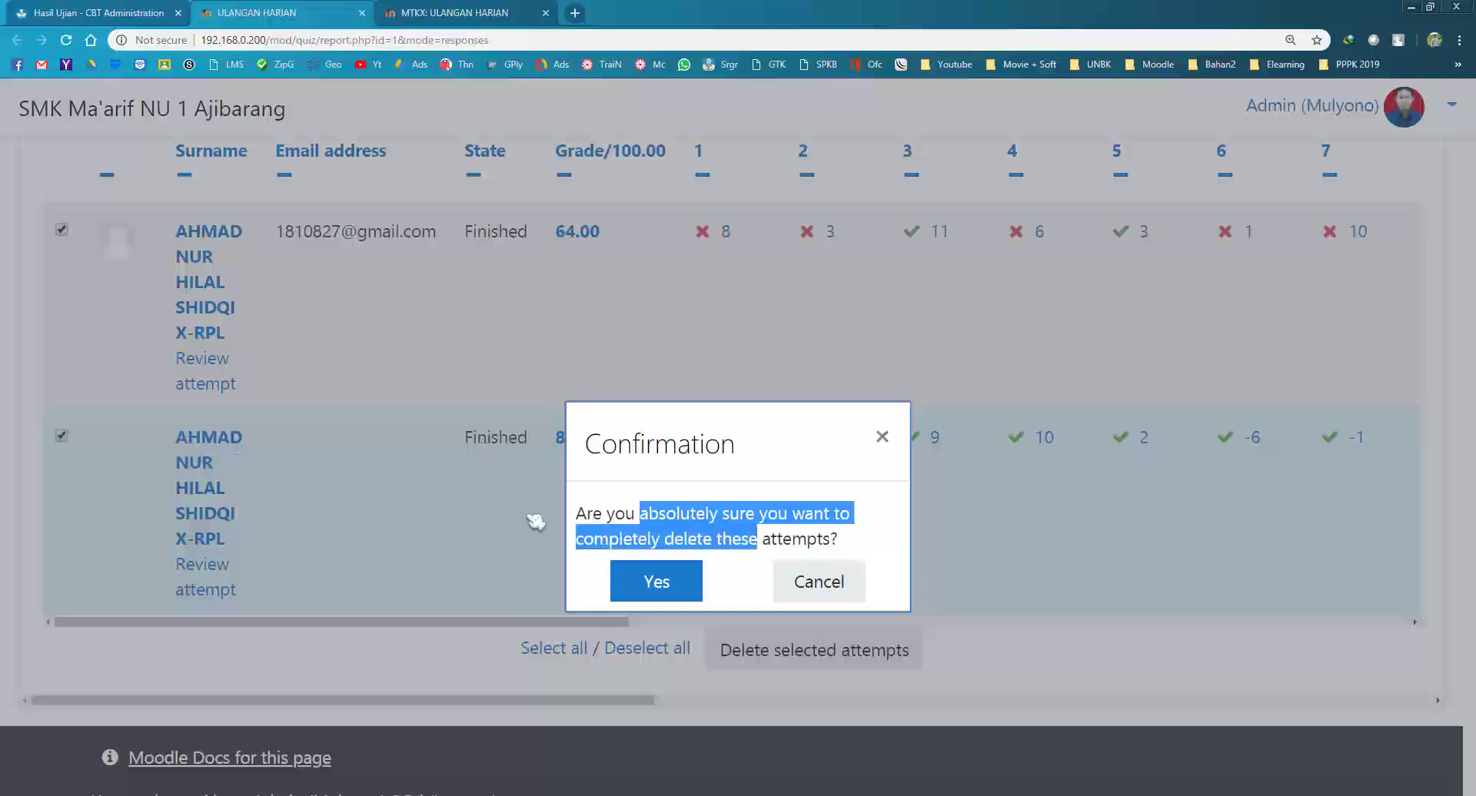
click(679, 532)
drag(607, 513, 826, 536)
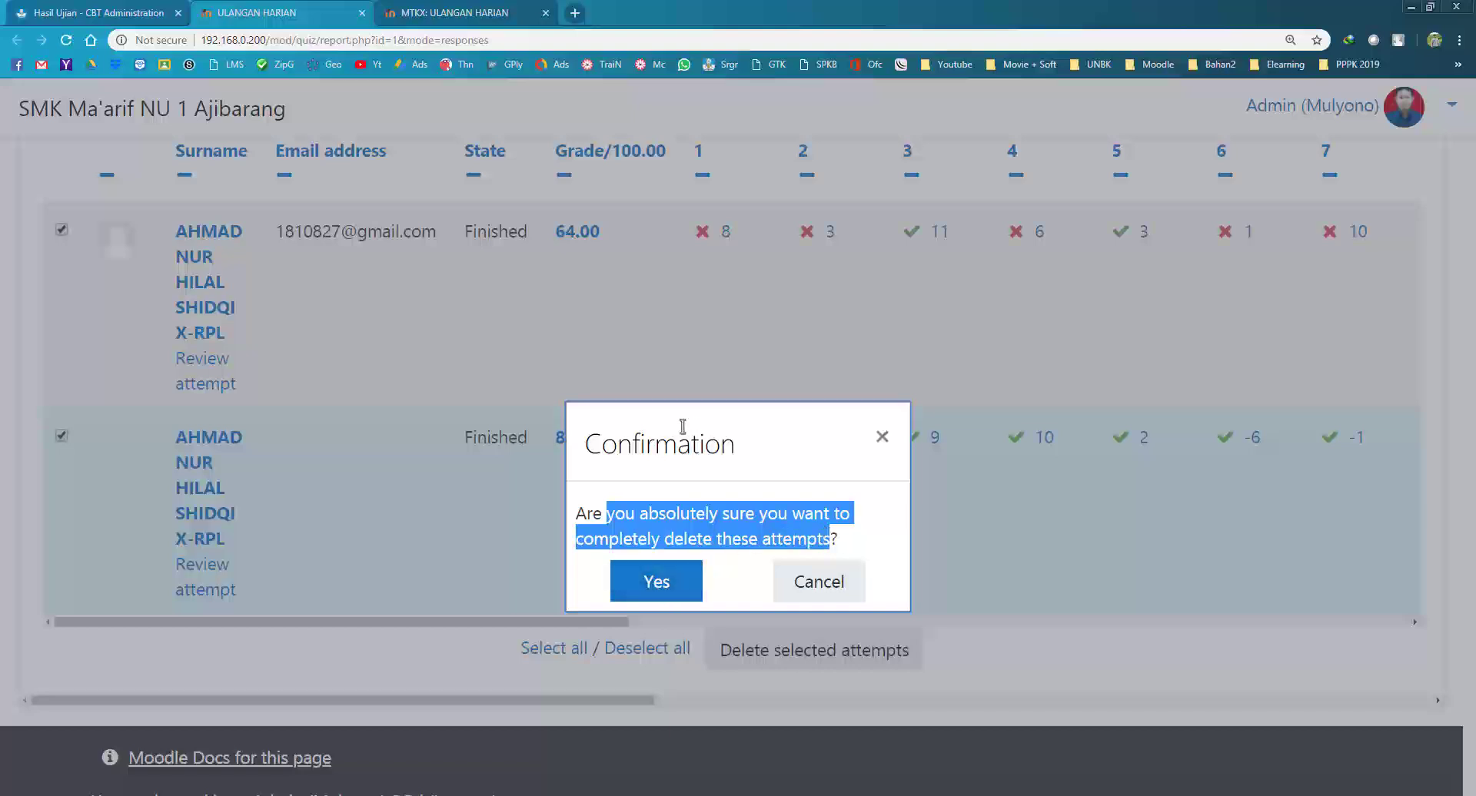
drag(588, 513, 722, 538)
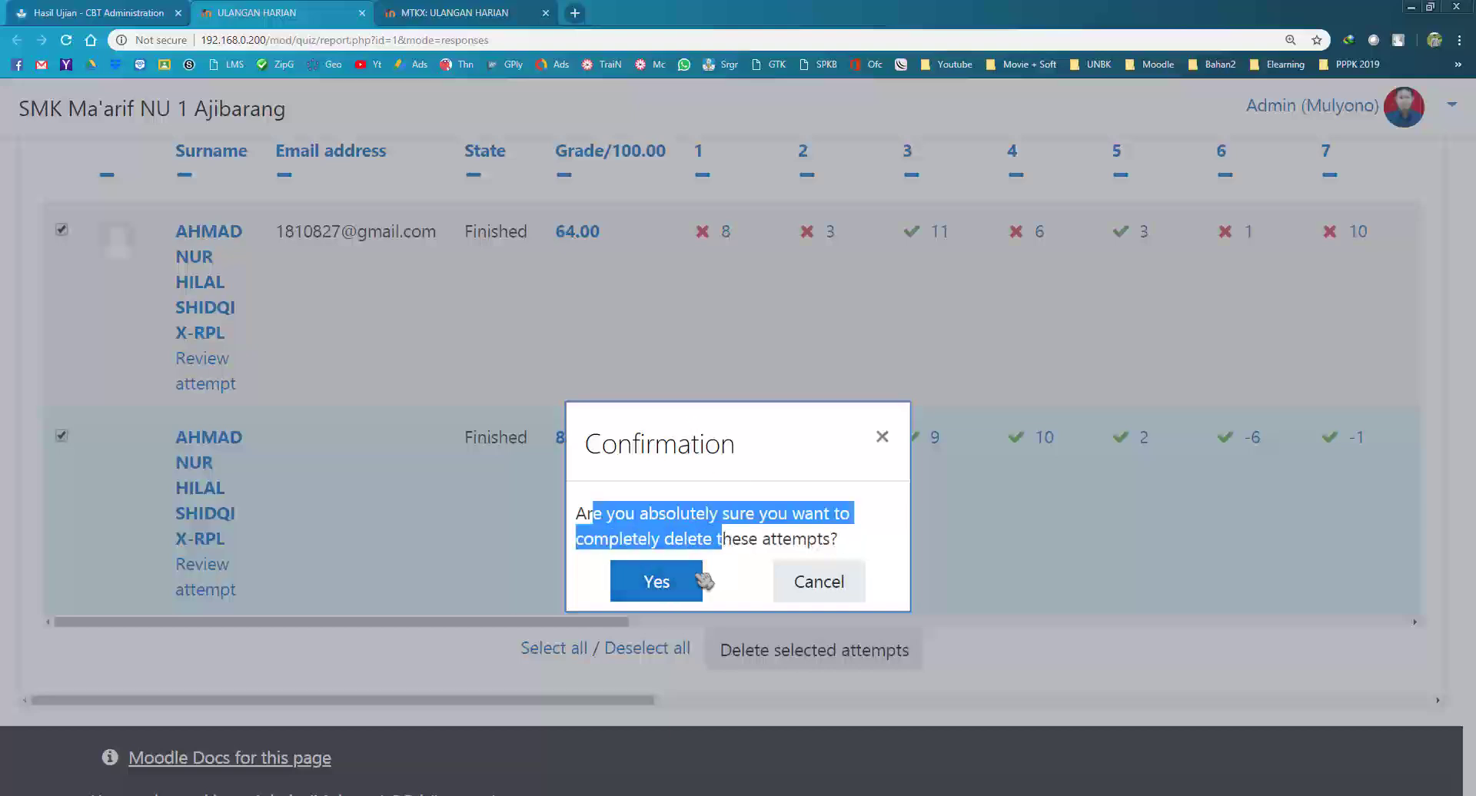
click(677, 582)
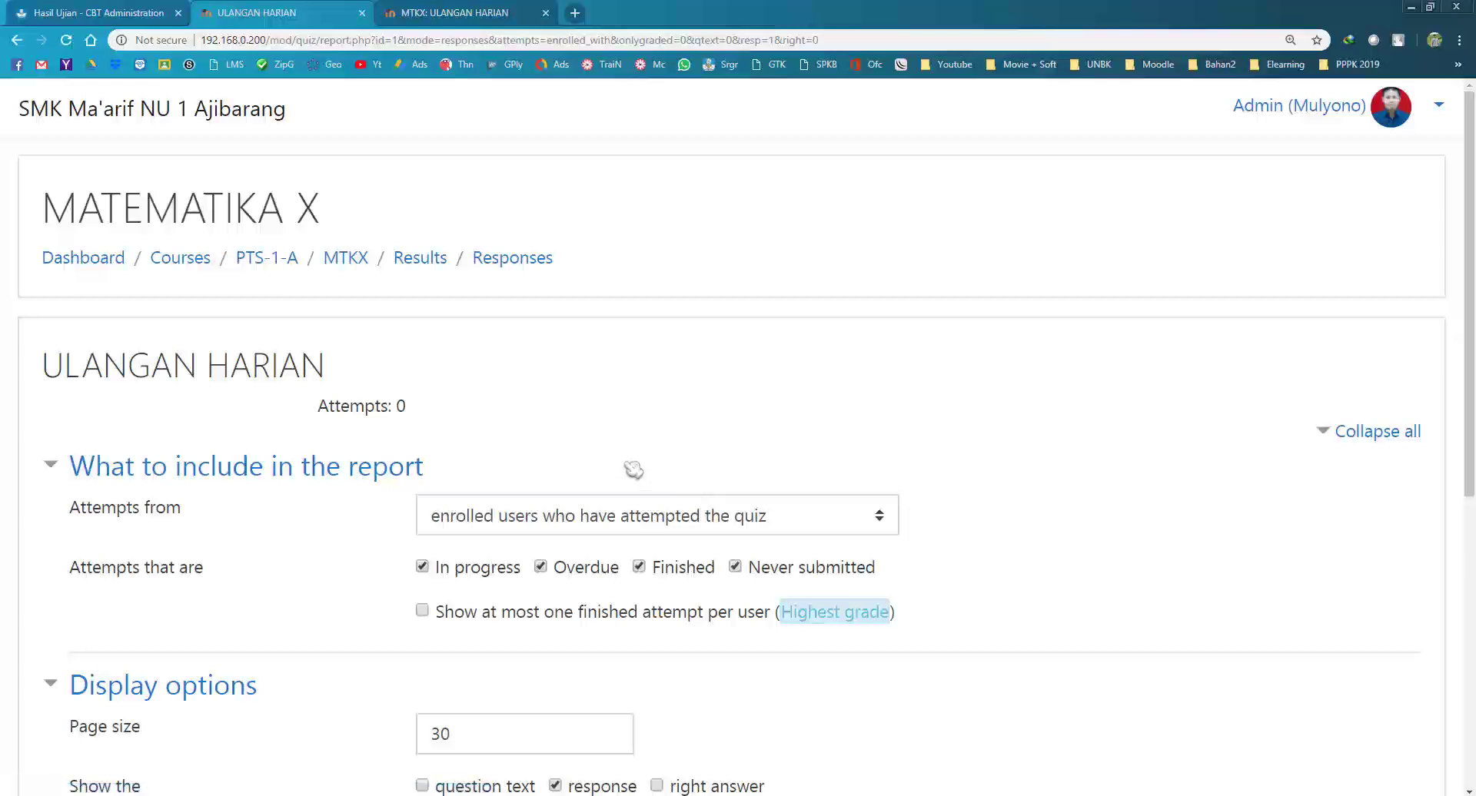
Step: Check the ULANGAN HARIAN responses report for remaining attempts and highlight the message below the display options
scroll(236, 488, down, 6)
drag(67, 518, 406, 513)
click(408, 515)
scroll(413, 521, up, 3)
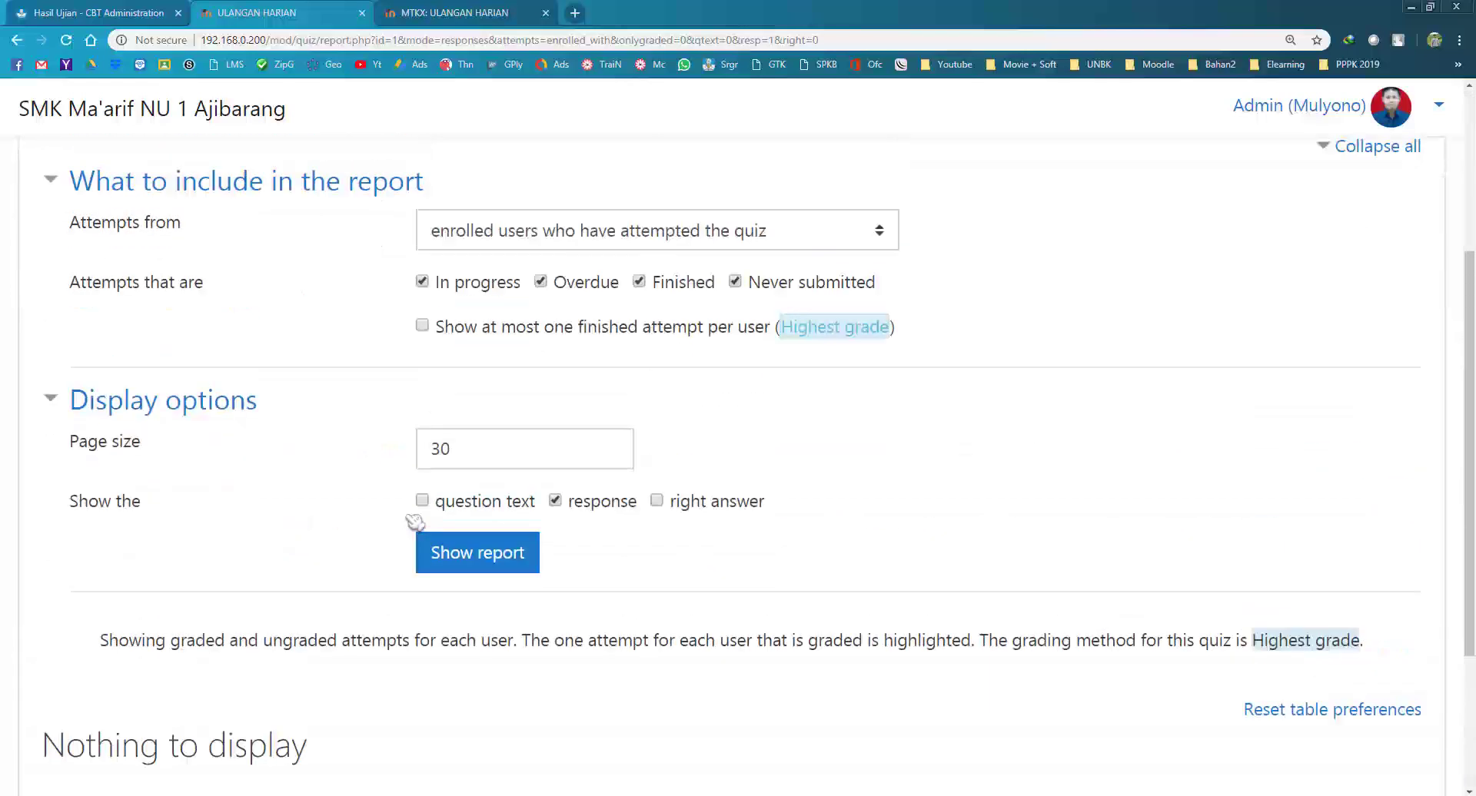
scroll(415, 522, up, 1)
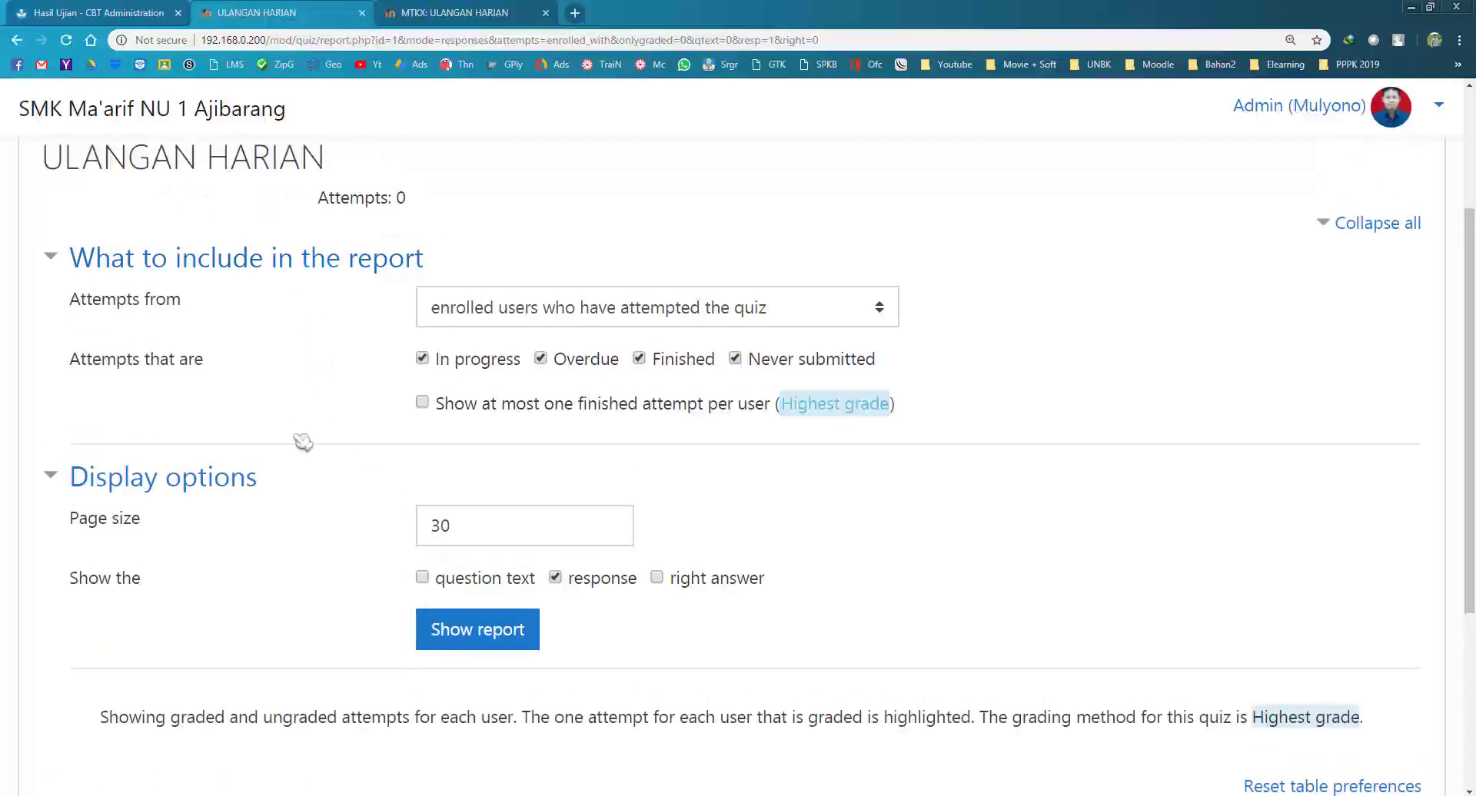
scroll(300, 441, down, 4)
drag(123, 525, 302, 525)
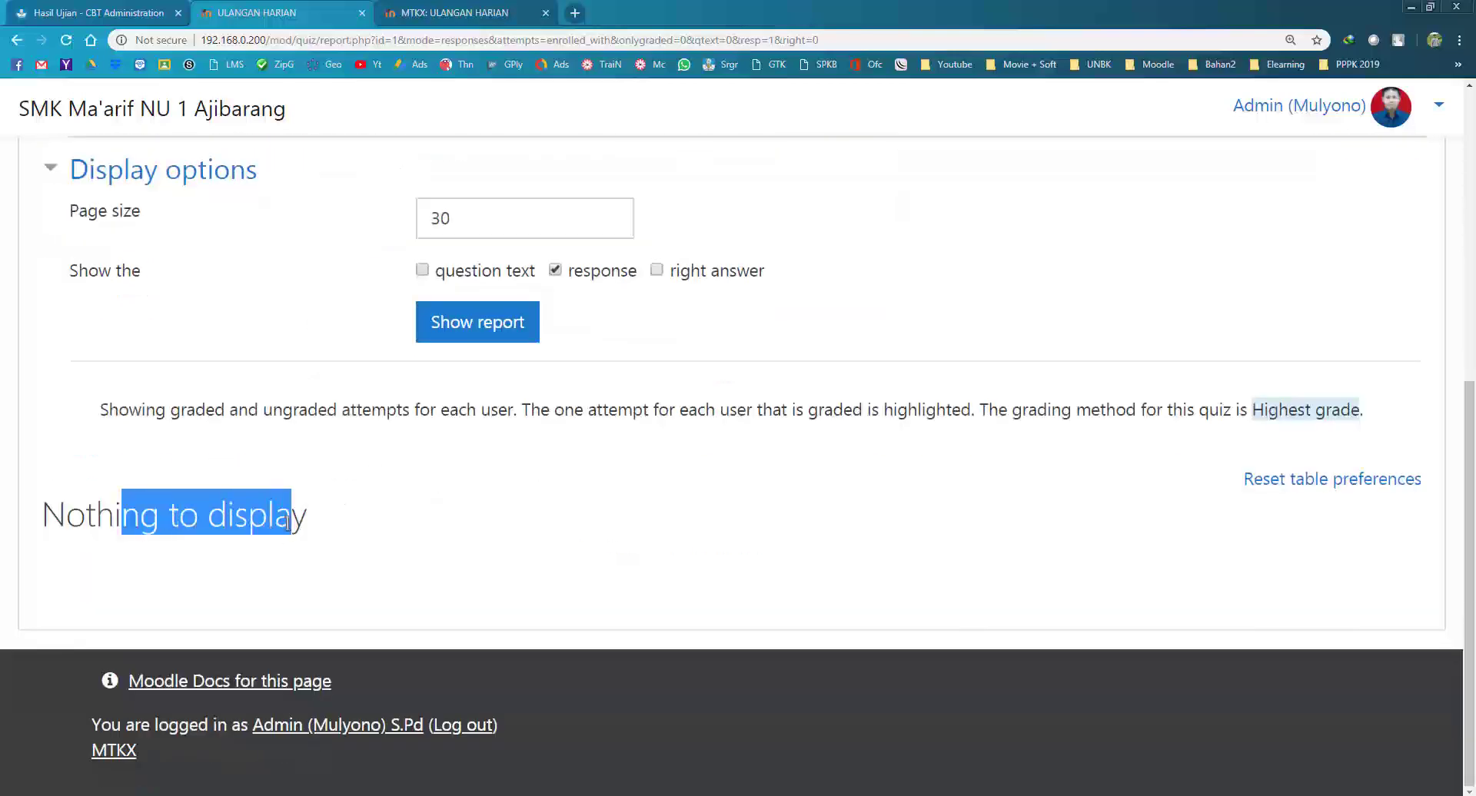
Step: Return to CBTAdmin and reopen Nilai Ujian to check for remaining exam score data
scroll(188, 181, up, 5)
click(98, 12)
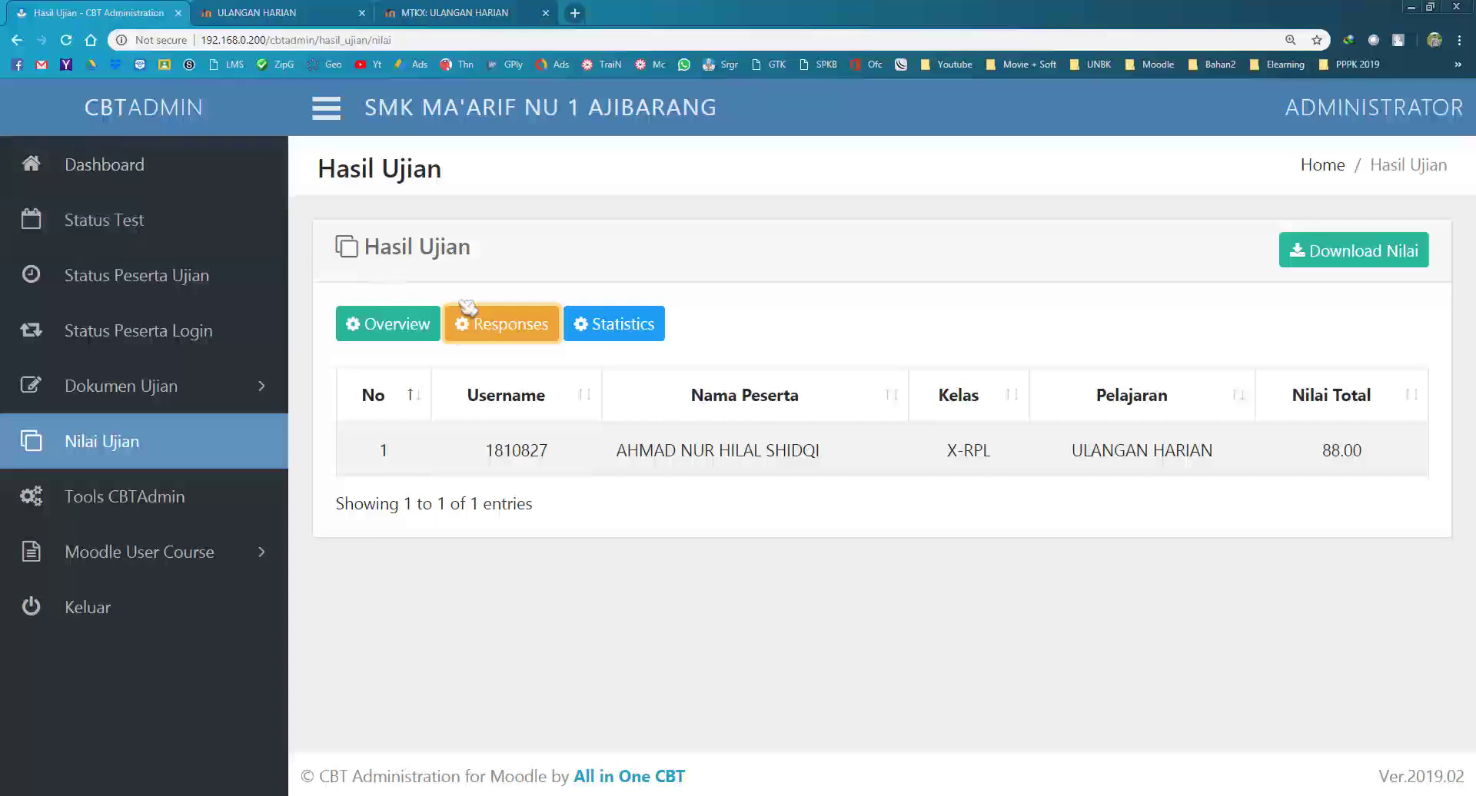
click(160, 453)
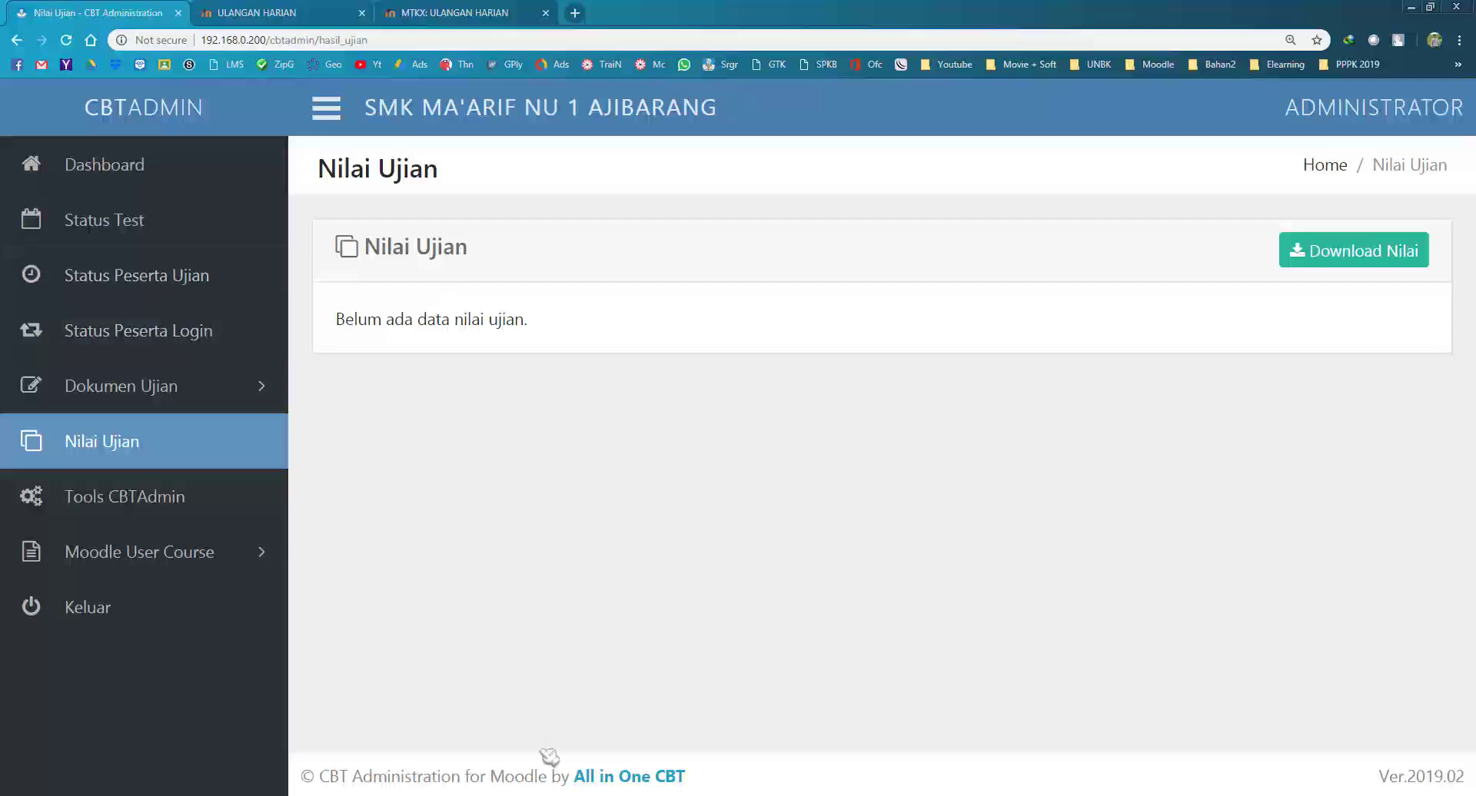
Step: Switch to MEmu and reload the student's ULANGAN HARIAN page, and open Status Test in CBTAdmin
key(alt+Tab)
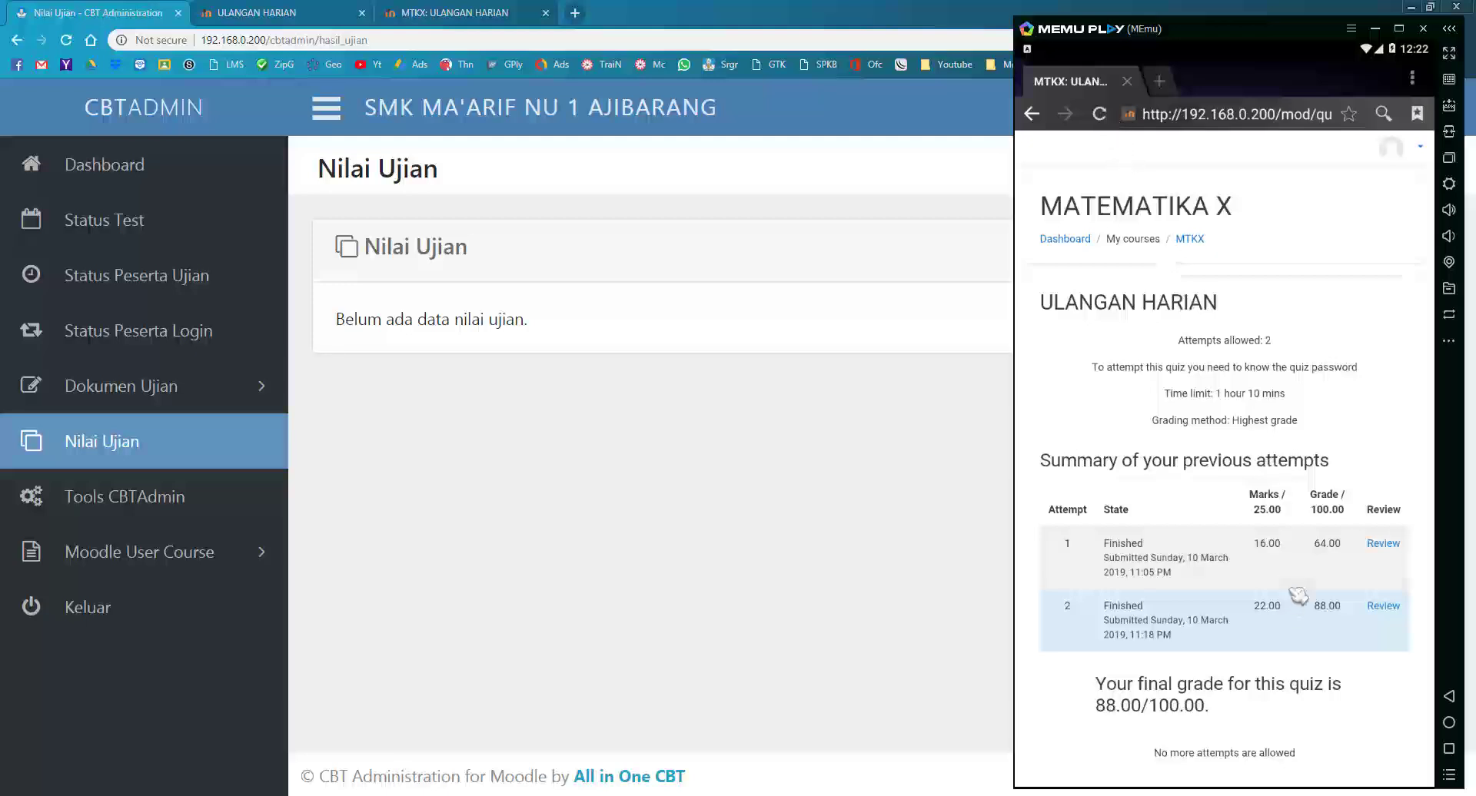
scroll(1245, 545, down, 1)
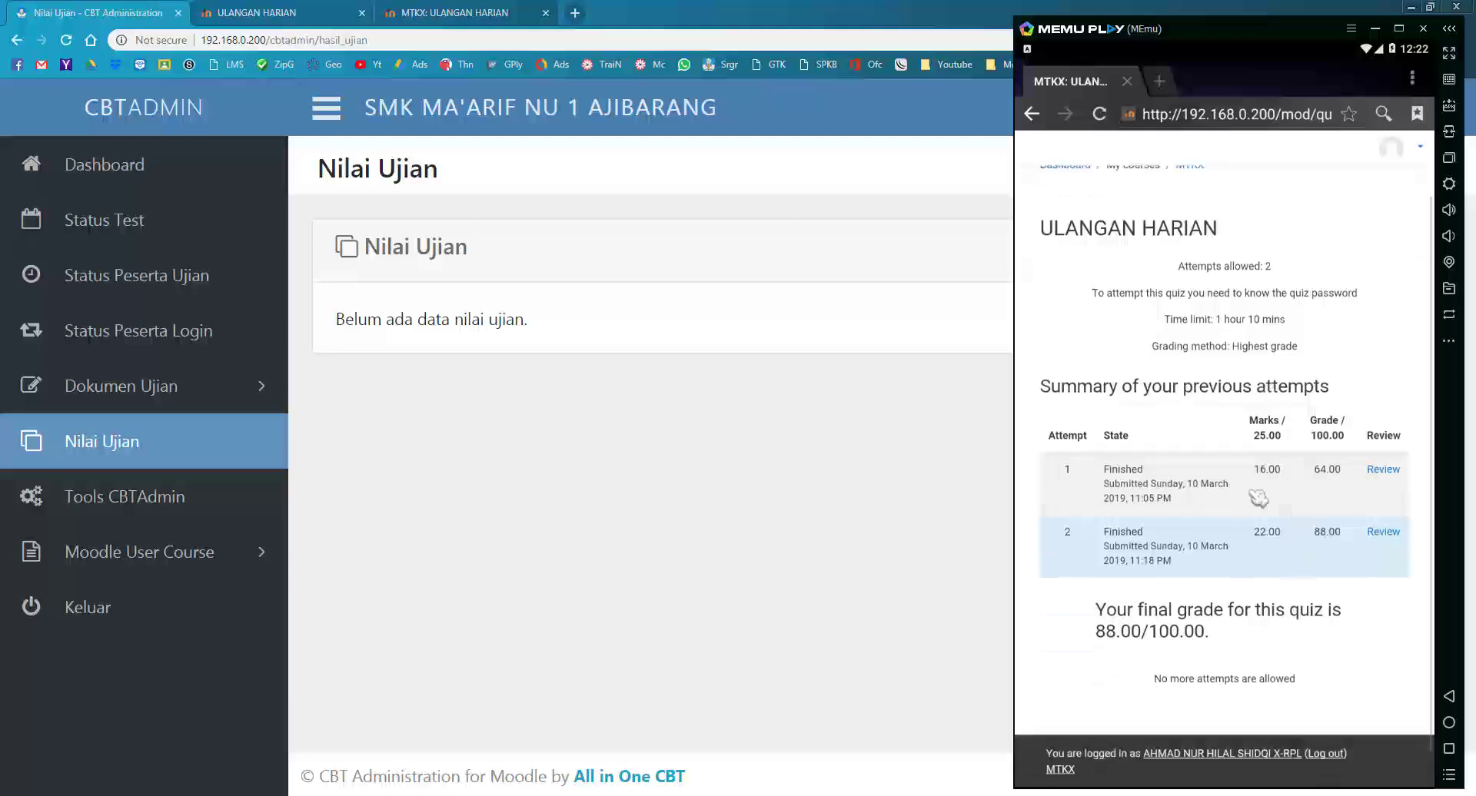
click(1099, 114)
scroll(1249, 404, up, 1)
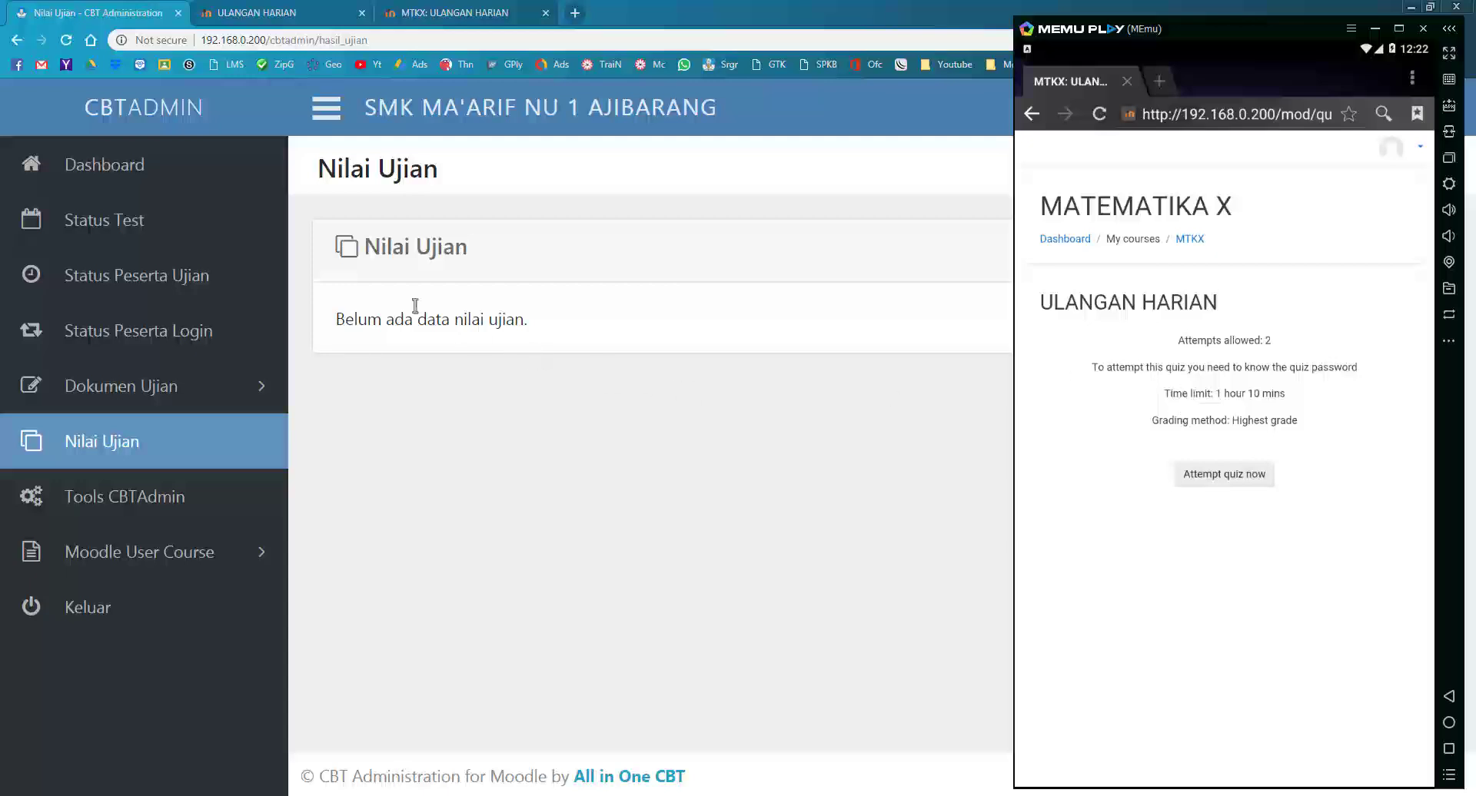
click(192, 231)
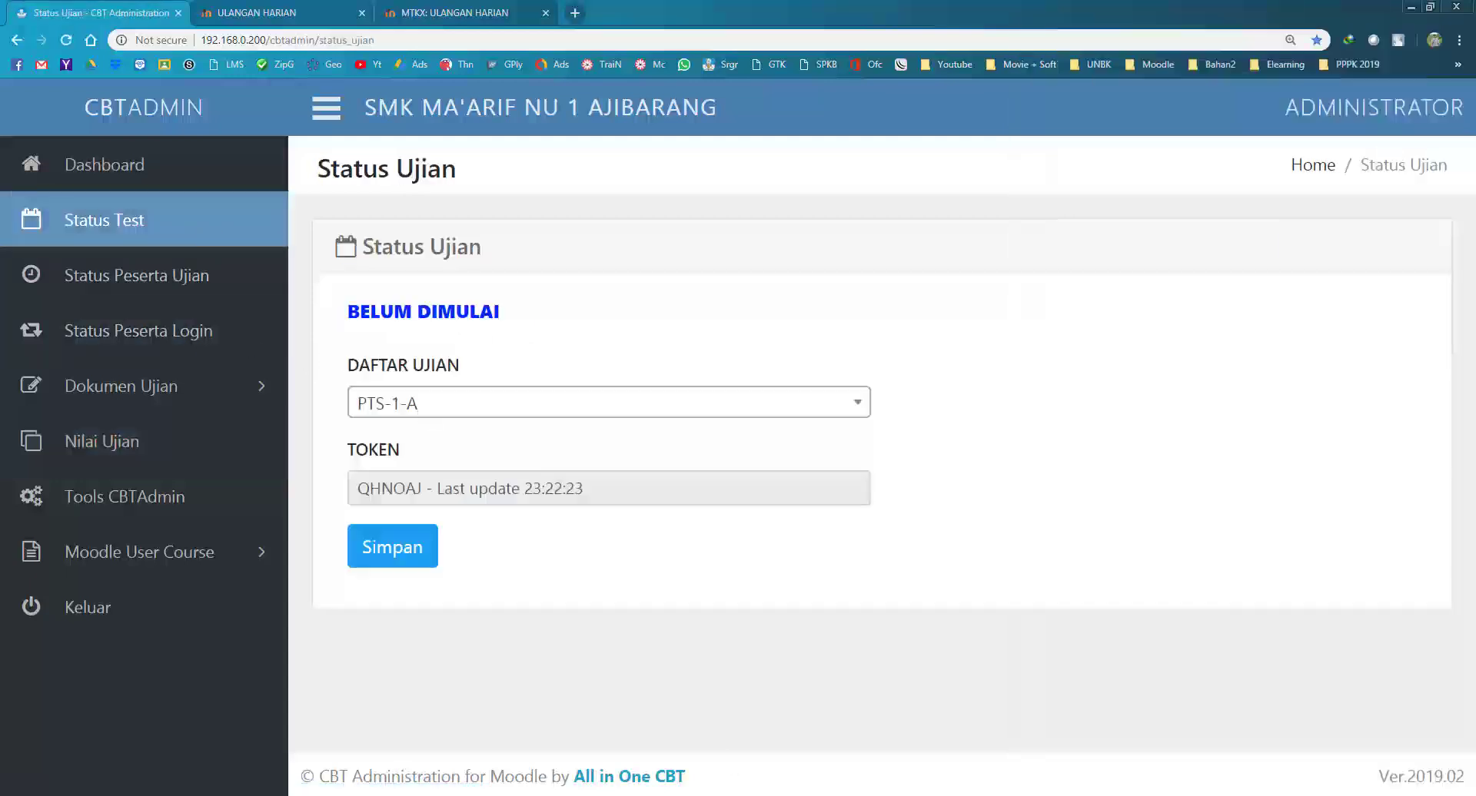
Step: Switch to the Notepad outline HASIL UJIAN AIO CBT and highlight its three topics in turn as a recap
key(alt+Tab)
key(alt+Tab)
click(801, 534)
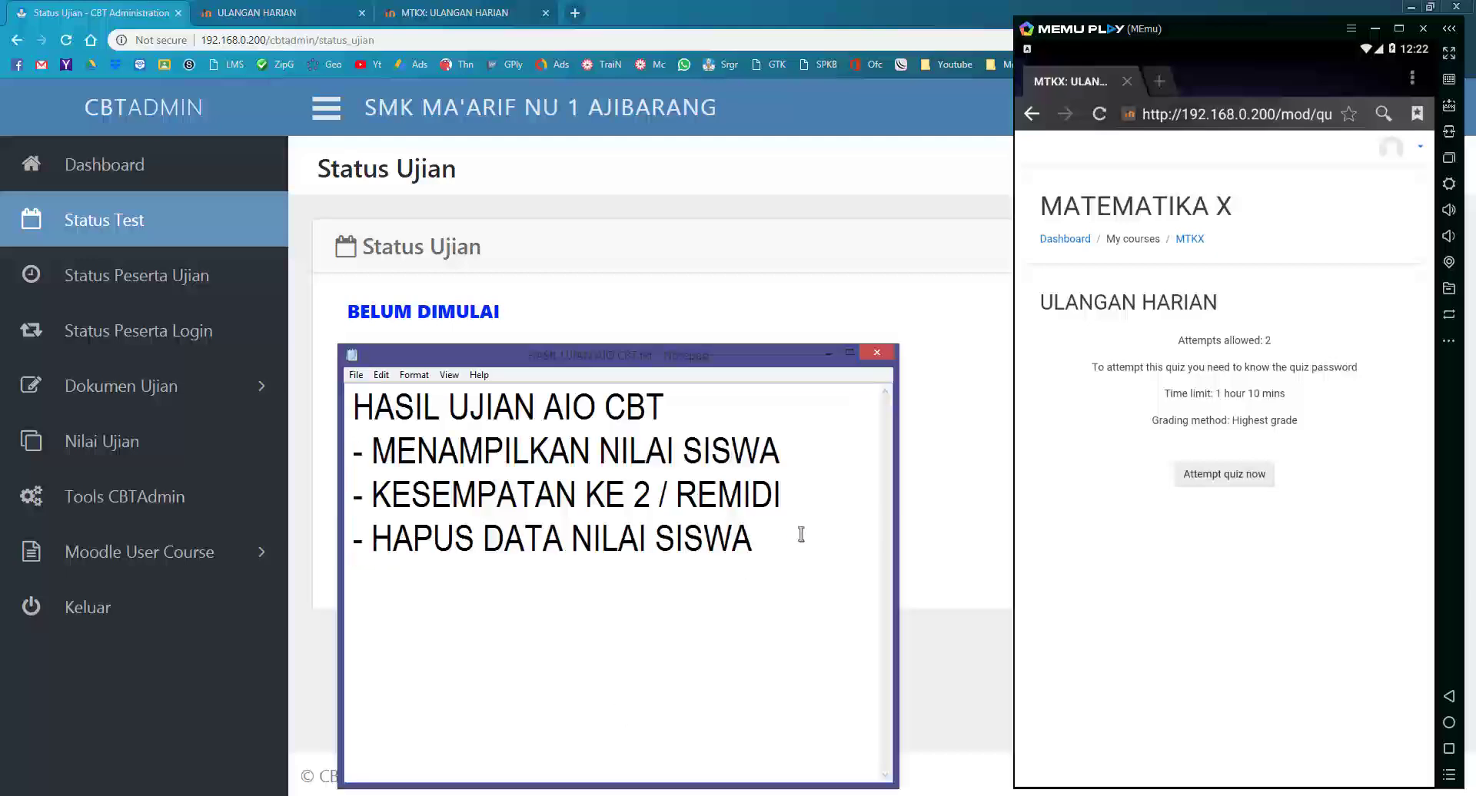
drag(801, 534, 331, 518)
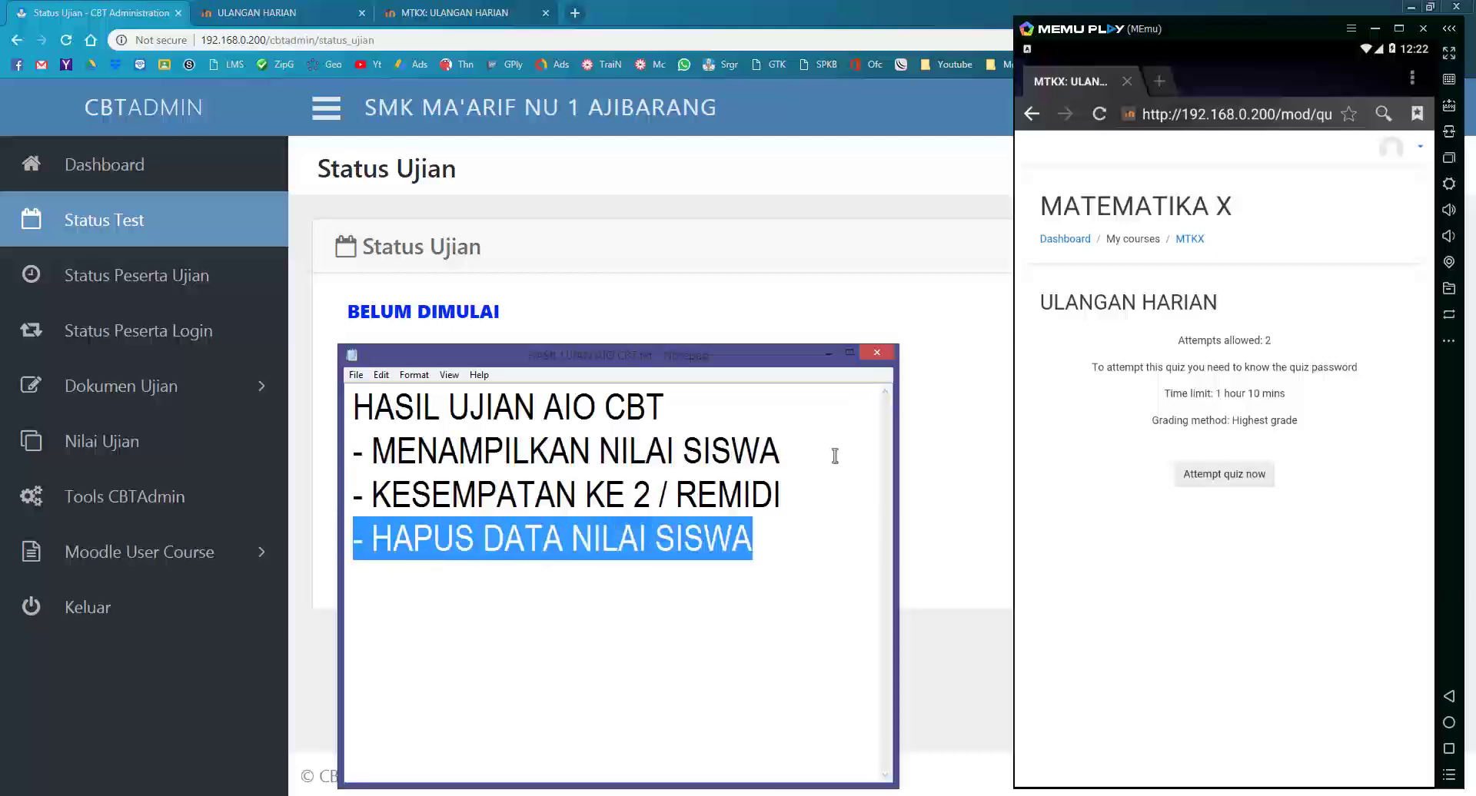
drag(832, 454, 354, 461)
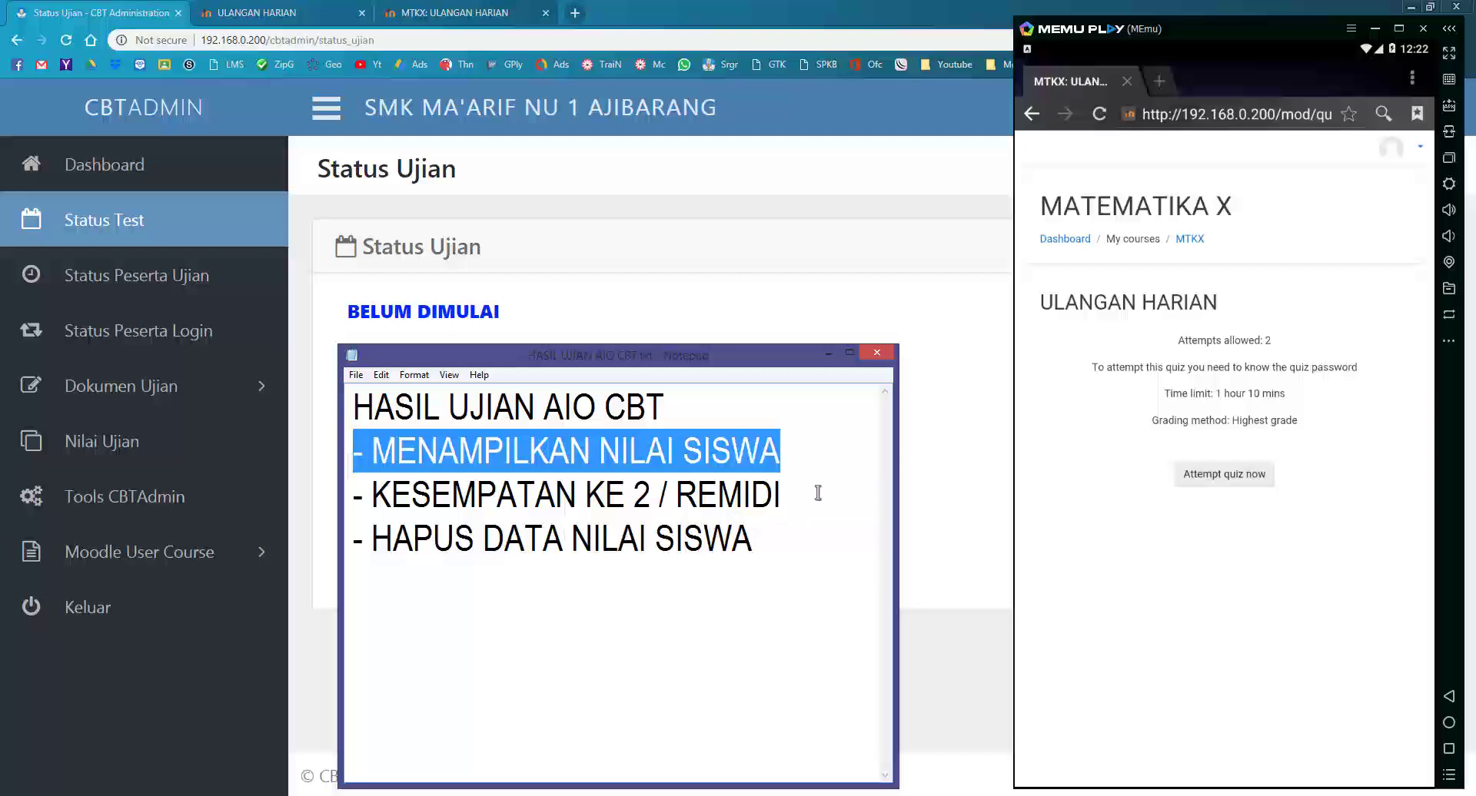
drag(817, 493, 356, 516)
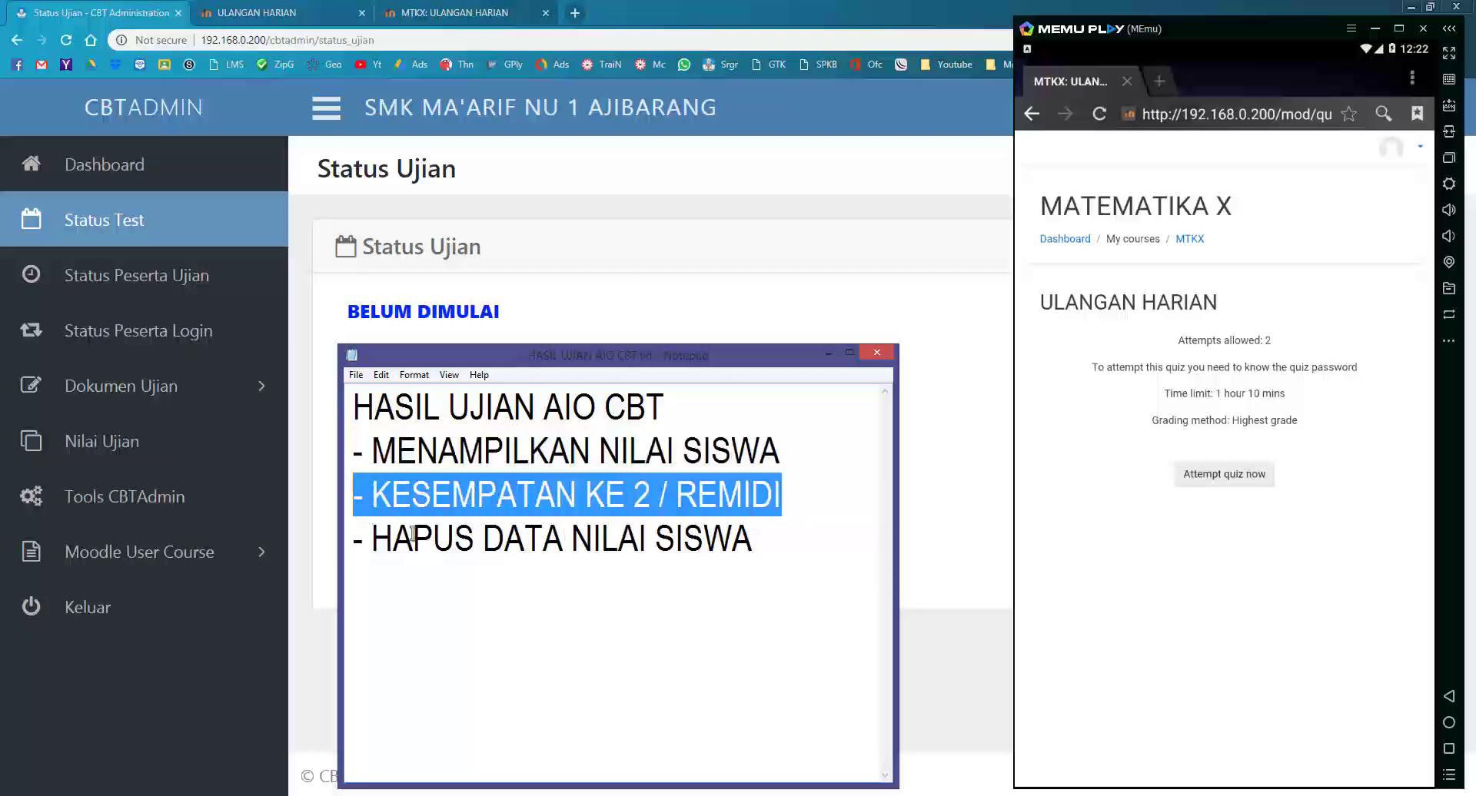
click(794, 498)
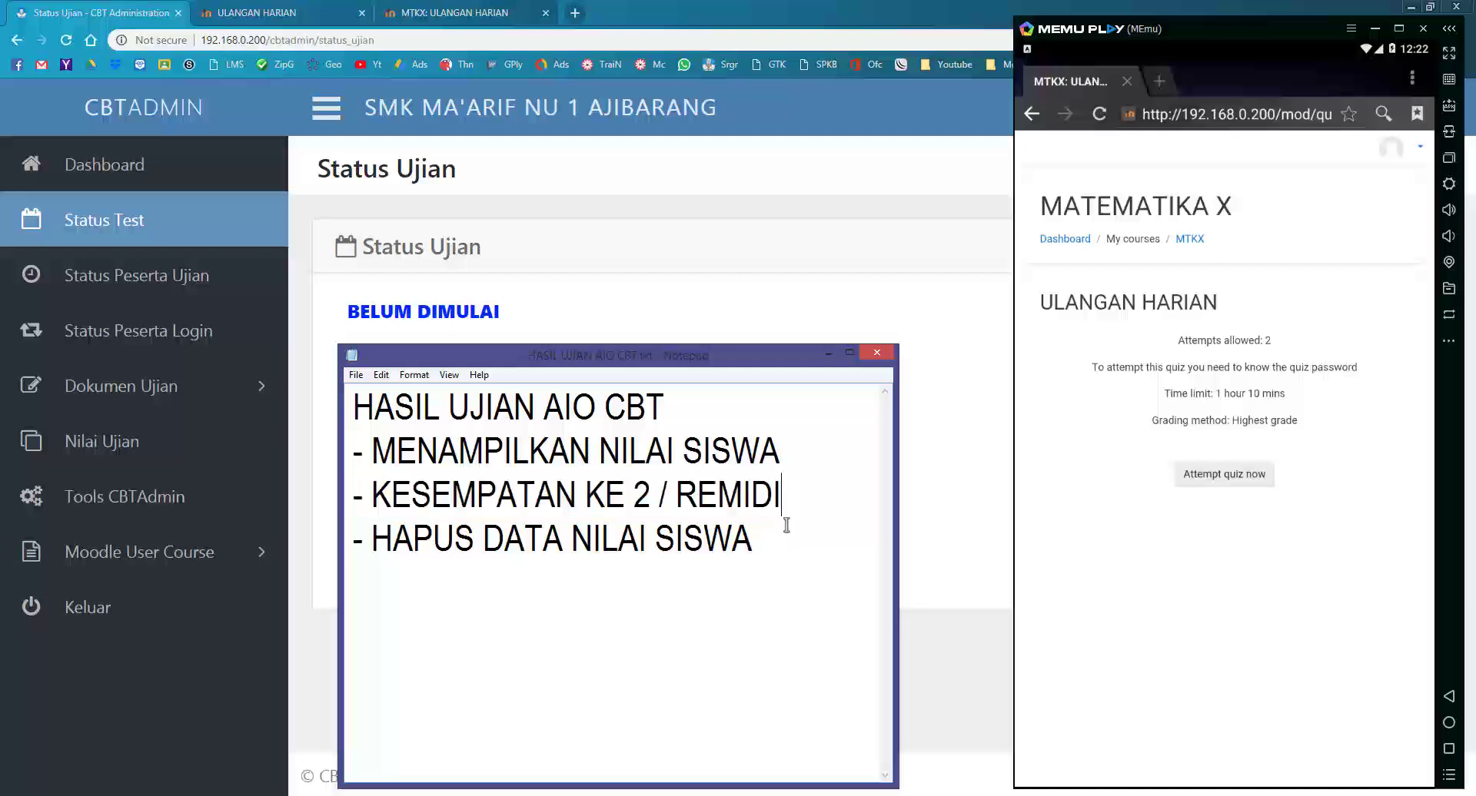
drag(753, 537, 363, 553)
click(784, 541)
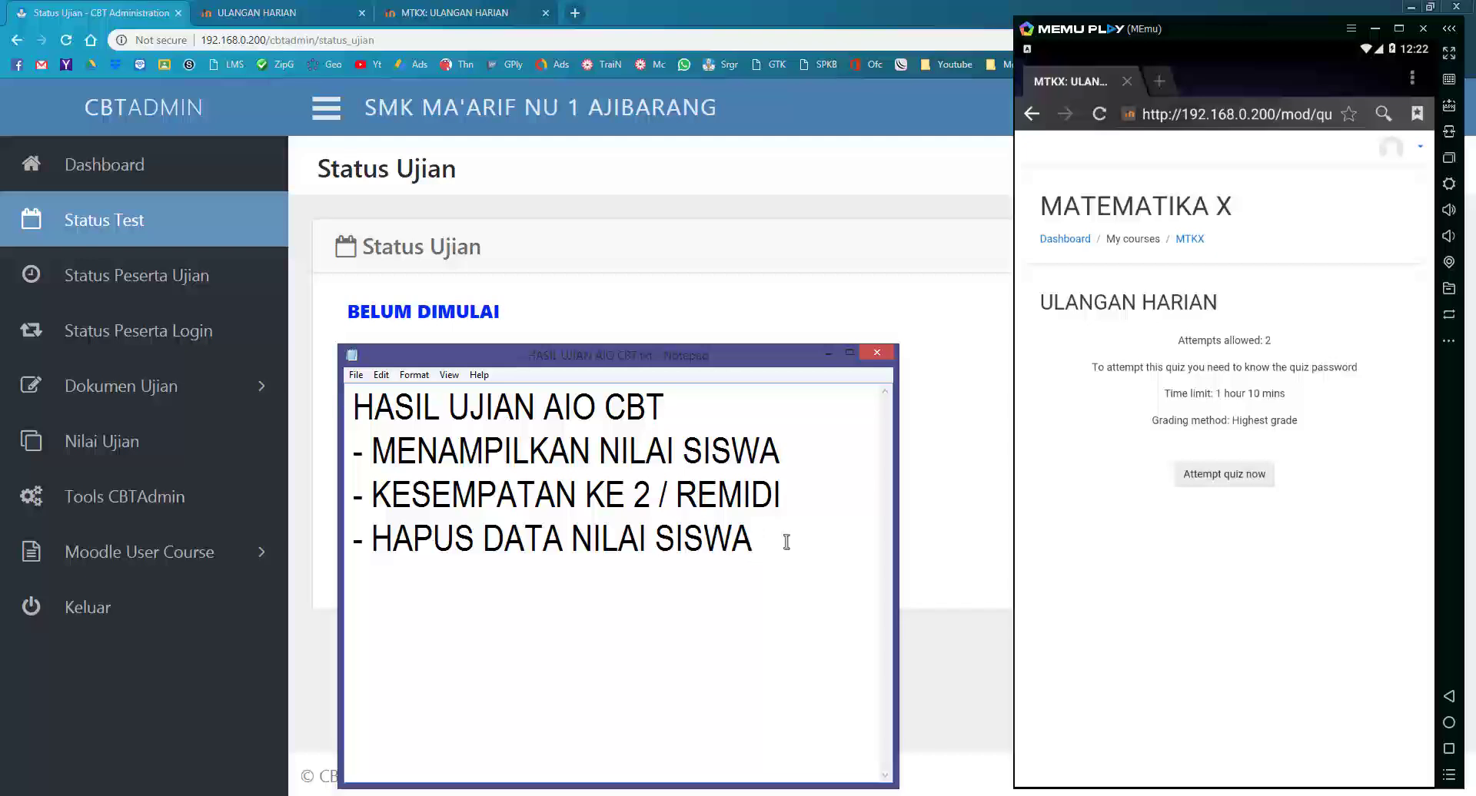